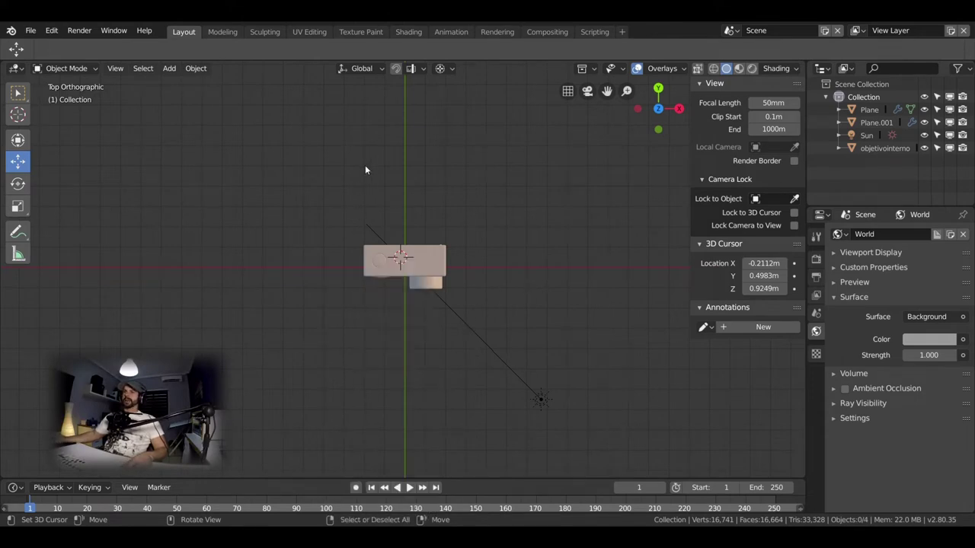
With the action-cam model selected, add a camera at the 3D cursor using Shift+A
left_click(423, 272)
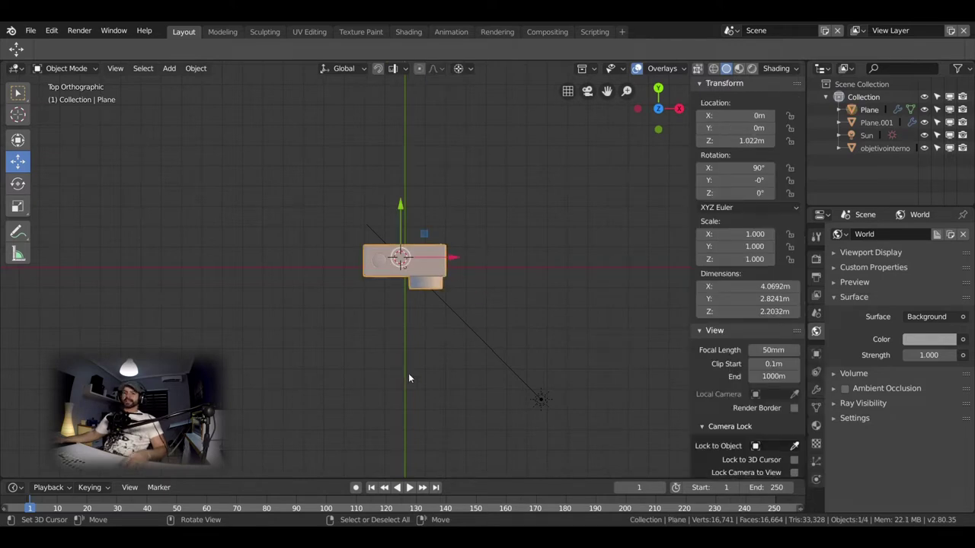
key("shift+a")
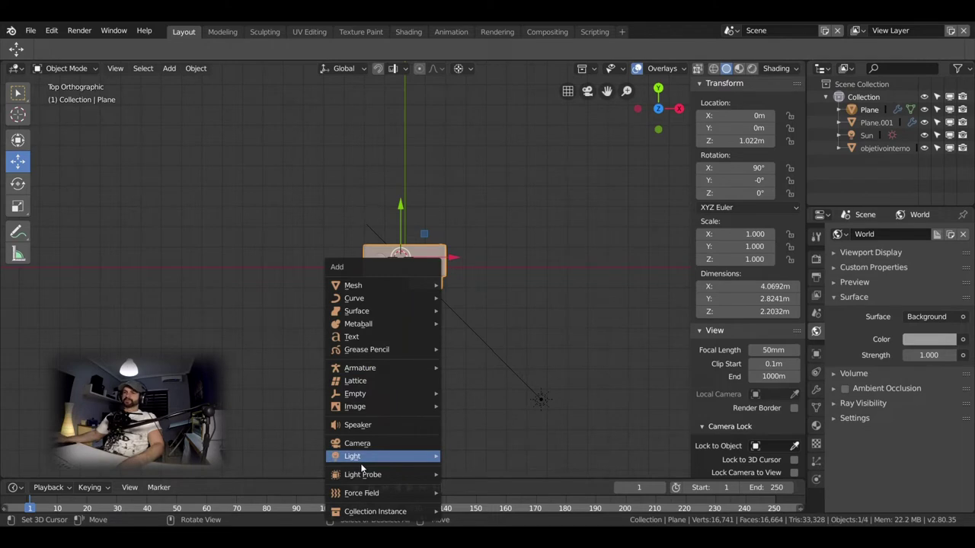
left_click(349, 444)
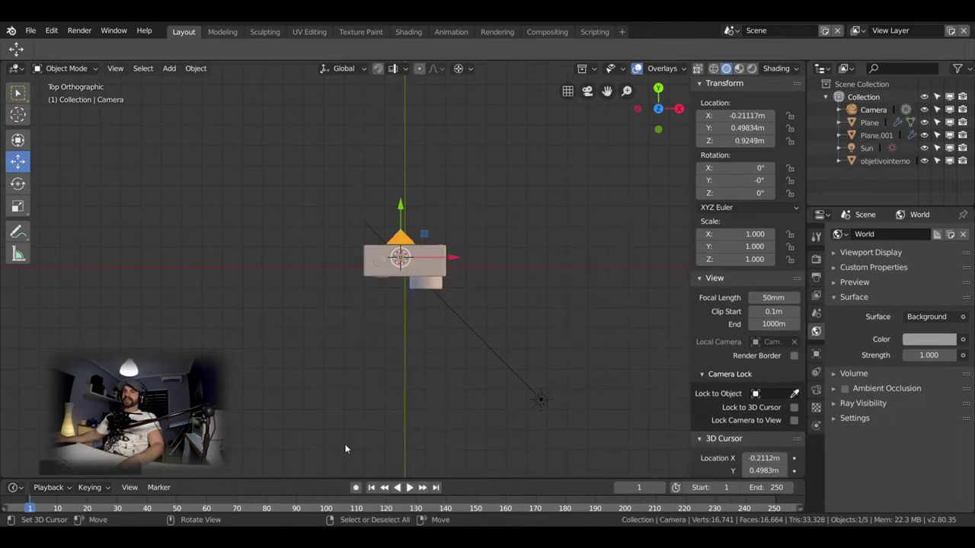
Move the camera about 7 m back along Y and switch to the right orthographic side view
left_click_drag(403, 213, 396, 371)
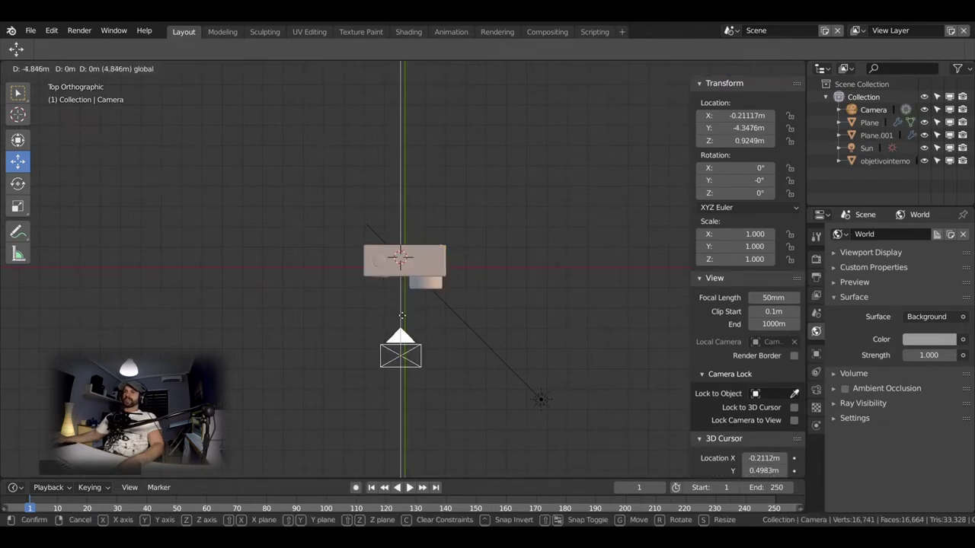
middle_click_drag(397, 370, 389, 369)
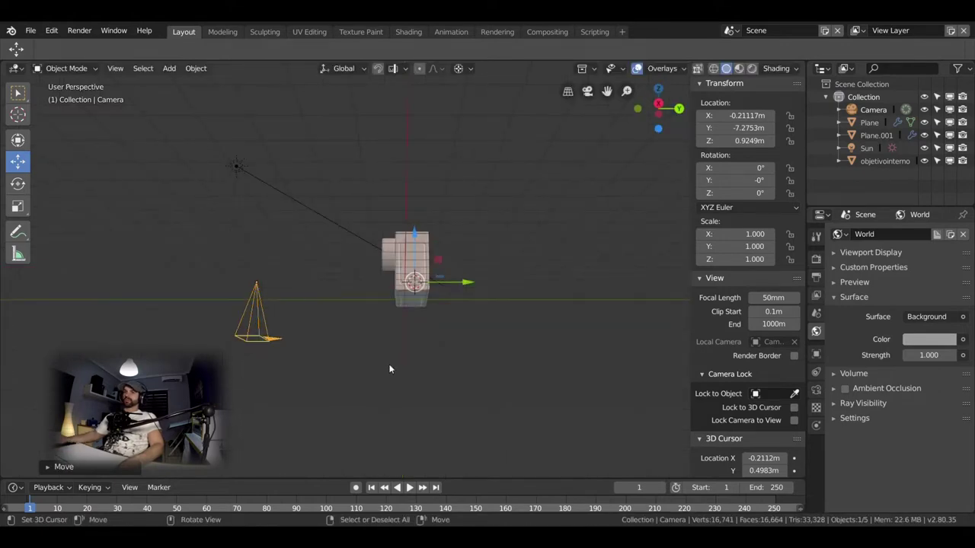
key("KP_5")
key("KP_3")
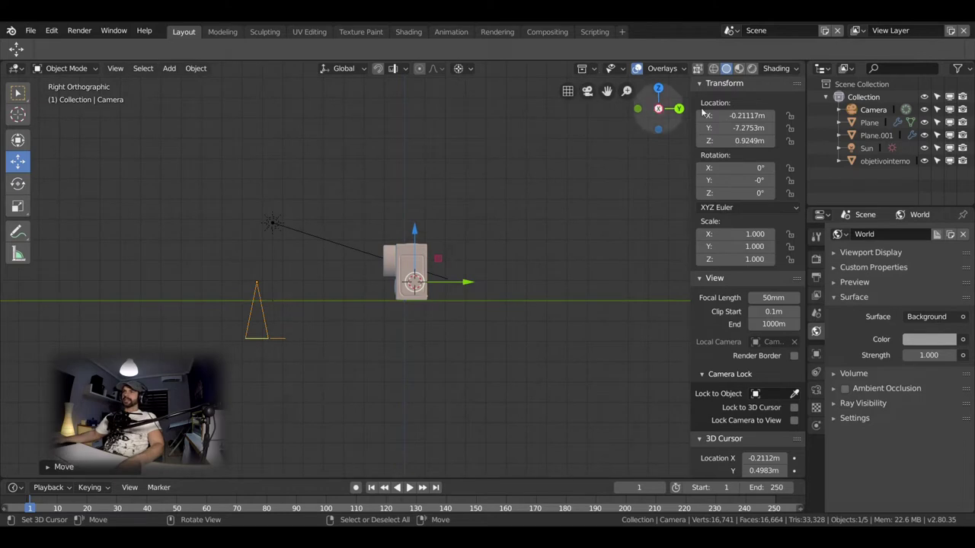
Place the camera at 0.35883, -8.2153, 2.4349 m with 83.4° X rotation, viewed through the camera
mouse_move(743, 115)
left_mouse_down()
mouse_move(762, 115)
mouse_move(716, 128)
mouse_move(728, 141)
mouse_move(757, 141)
left_mouse_up()
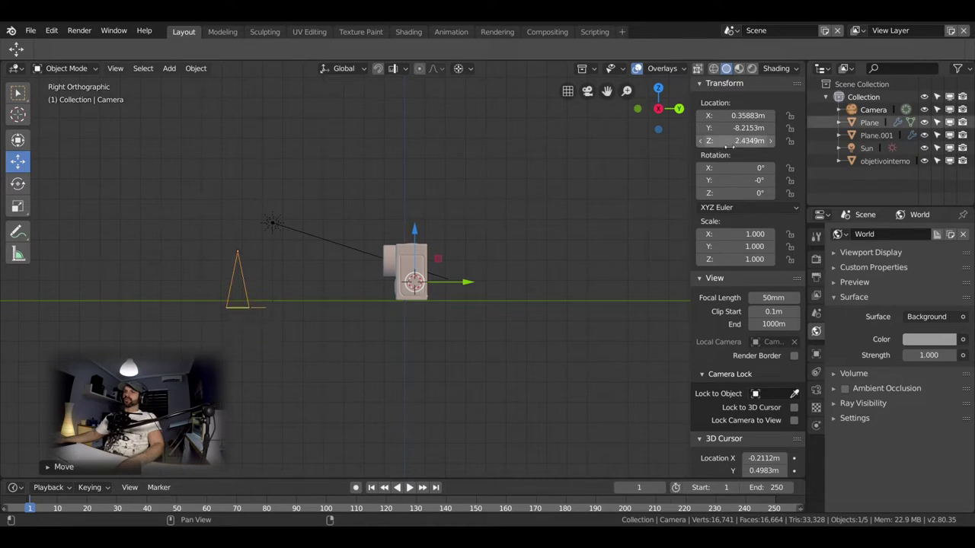
mouse_move(743, 168)
left_mouse_down()
mouse_move(769, 167)
mouse_move(731, 168)
left_mouse_up()
type("83.4")
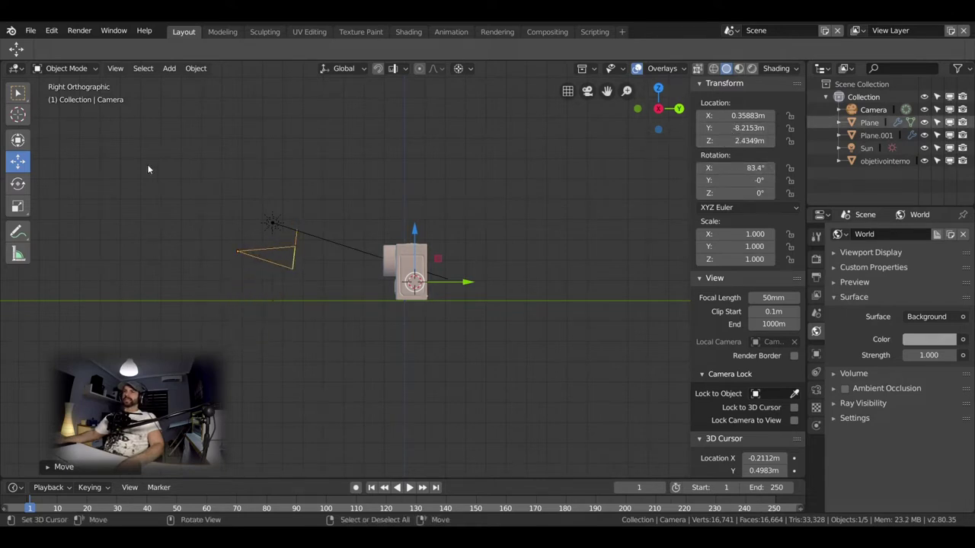
key("KP_0")
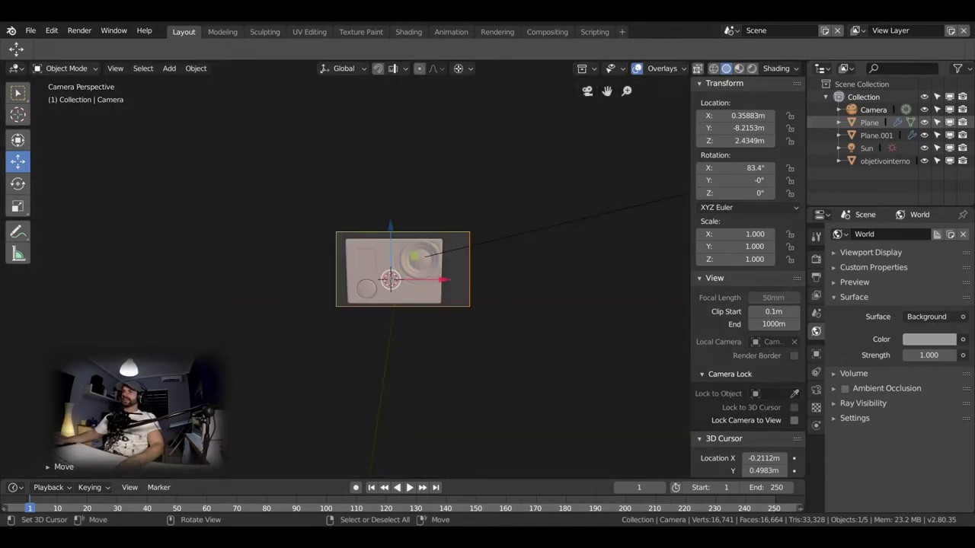
Fine-tune the camera's X rotation to 82.8° and shift it sideways
left_click_drag(750, 167, 743, 167)
left_click_drag(735, 115, 704, 115)
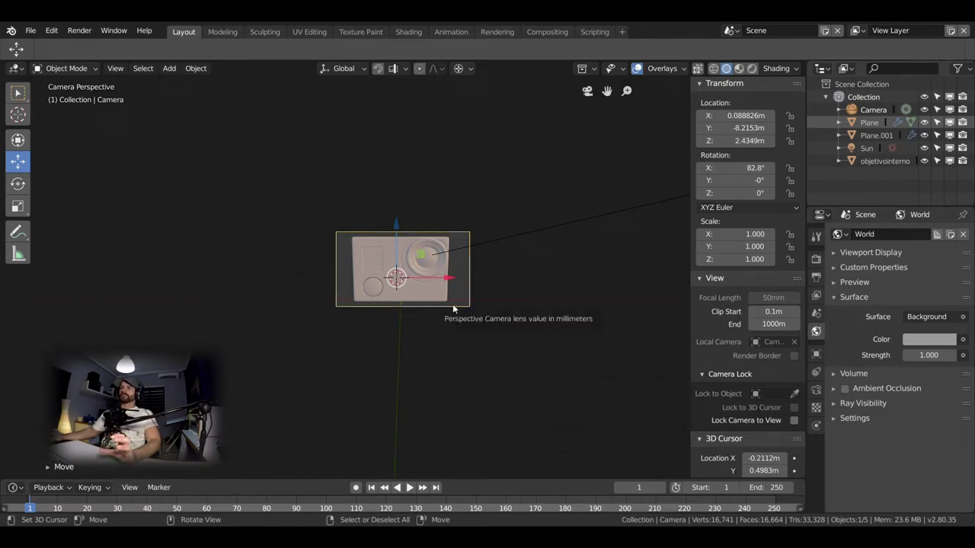
Grab-move the camera until the model is centred, ending at 0.047831, -8.2205, 2.3942 m
left_click(396, 297)
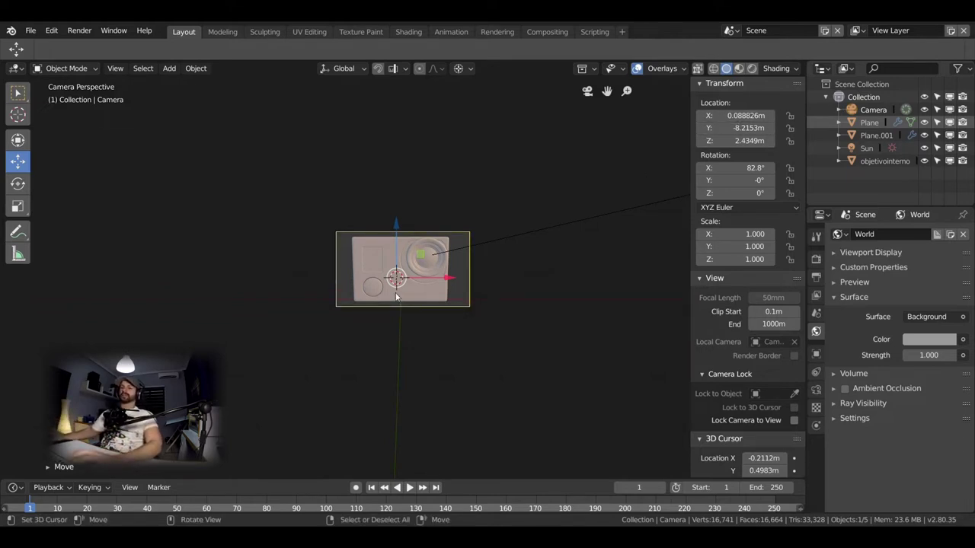
key("g")
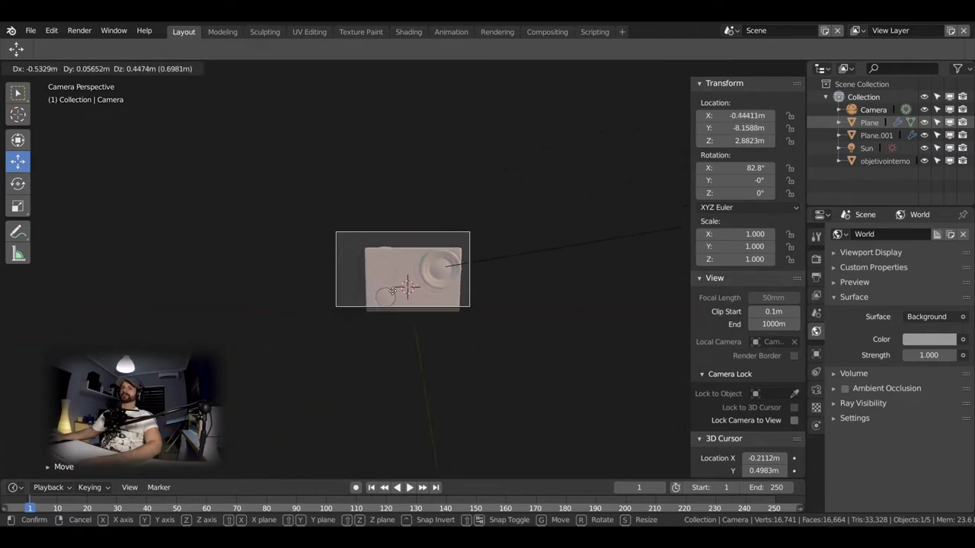
left_click(394, 297)
key("g")
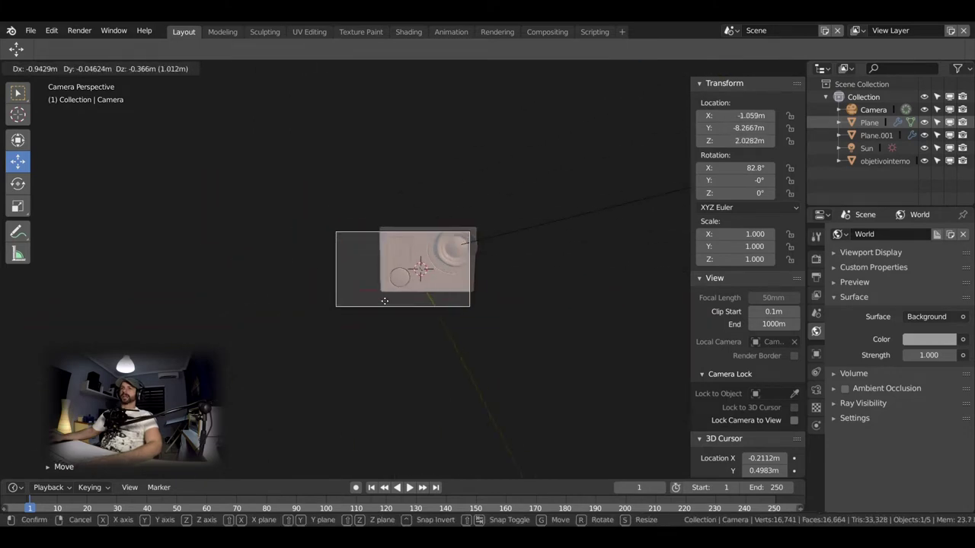
left_click(398, 296)
scroll(786, 264, "down", 1)
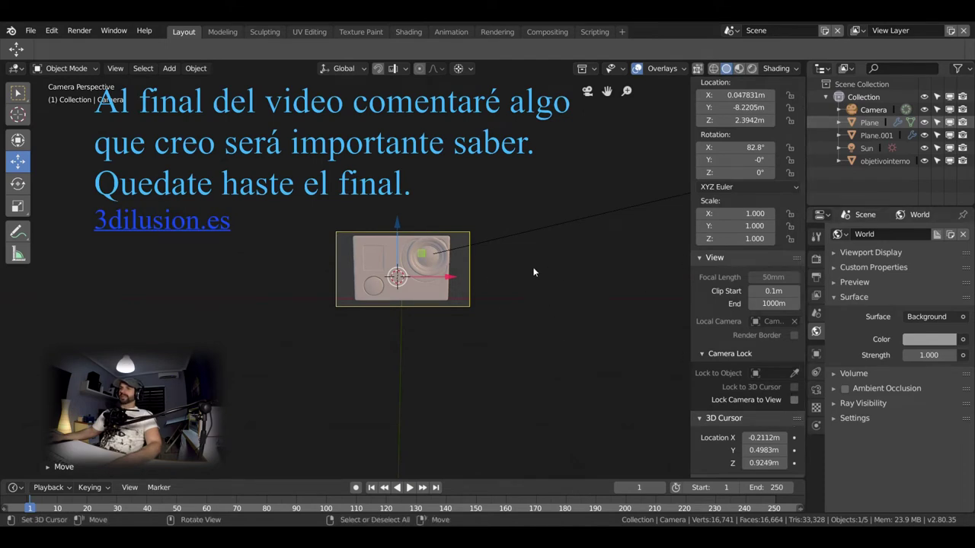
Set the camera's Lens Type to Panoramic
left_click(815, 391)
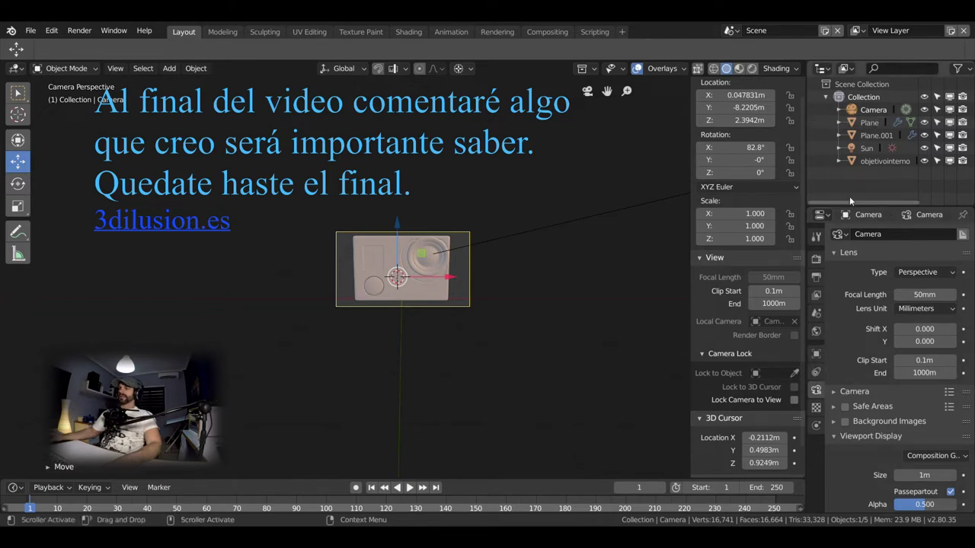
left_click(923, 276)
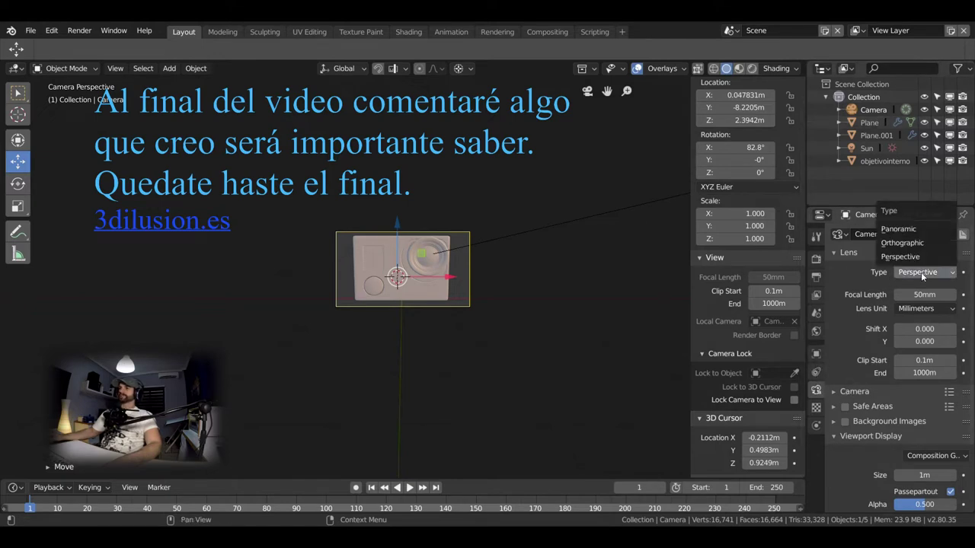
left_click(903, 230)
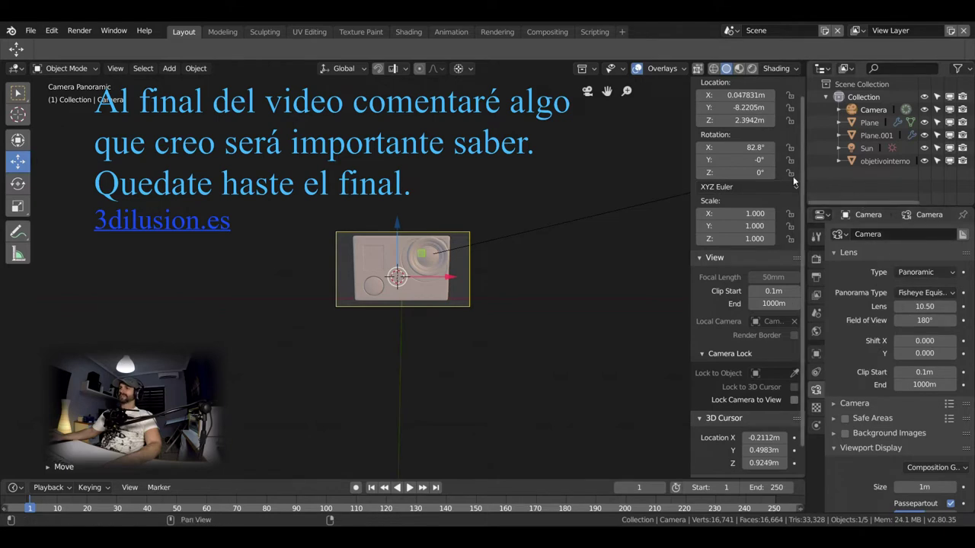
Check that the render engine is Cycles and preview the scene in Rendered shading
left_click(816, 236)
left_click(815, 259)
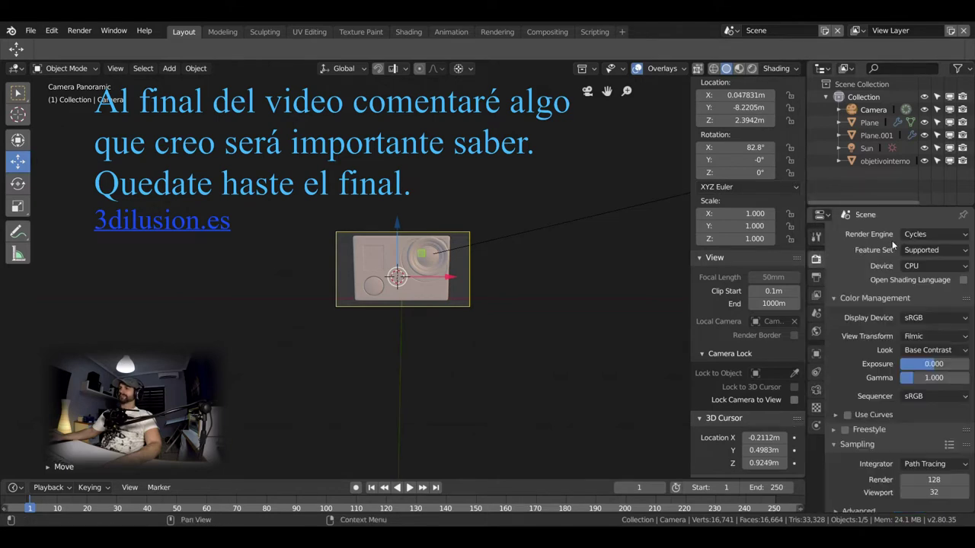
left_click(919, 239)
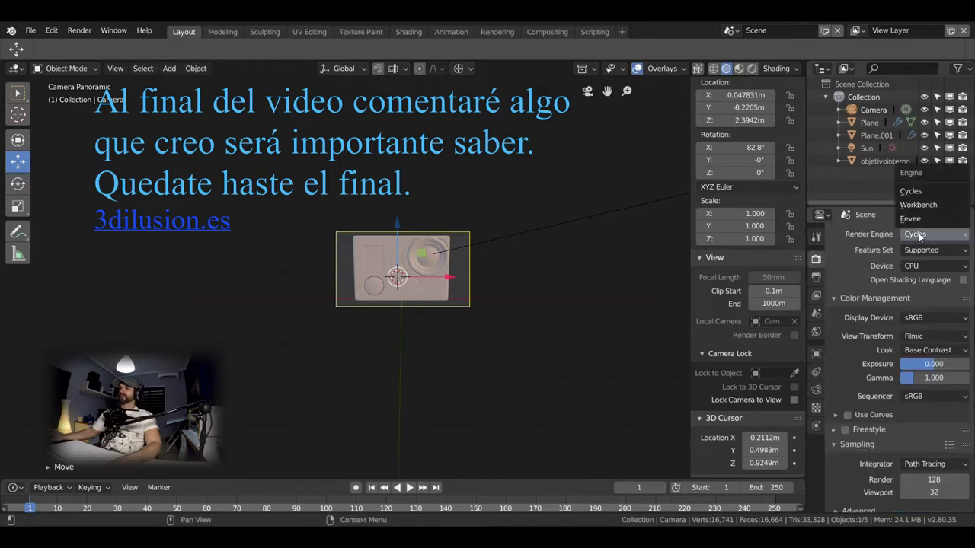
left_click(752, 69)
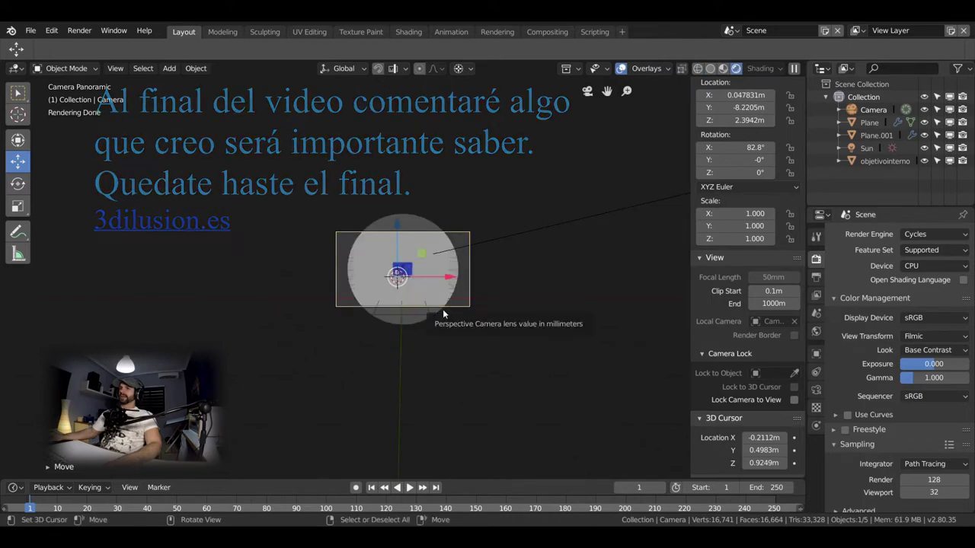
Toggle the viewport between Wireframe and Rendered shading
left_click(709, 68)
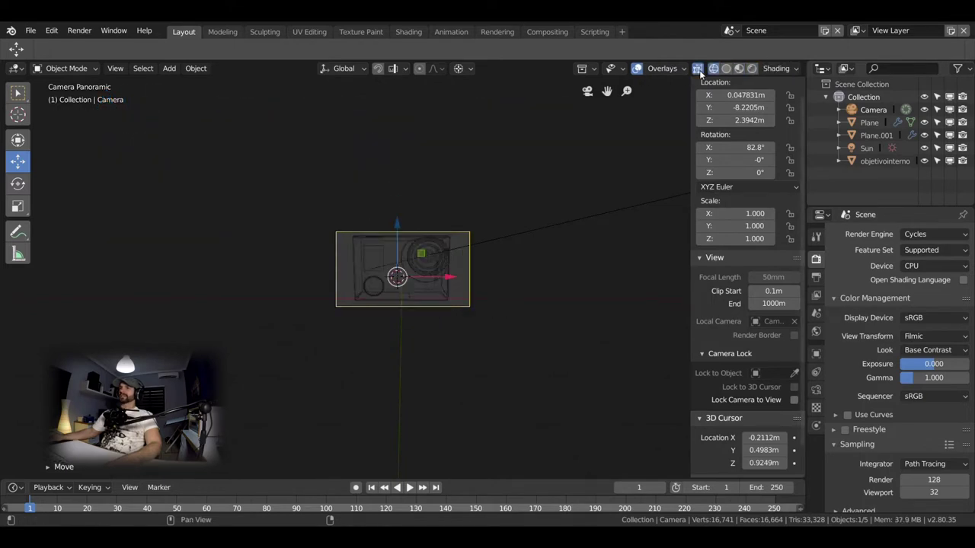
left_click(752, 68)
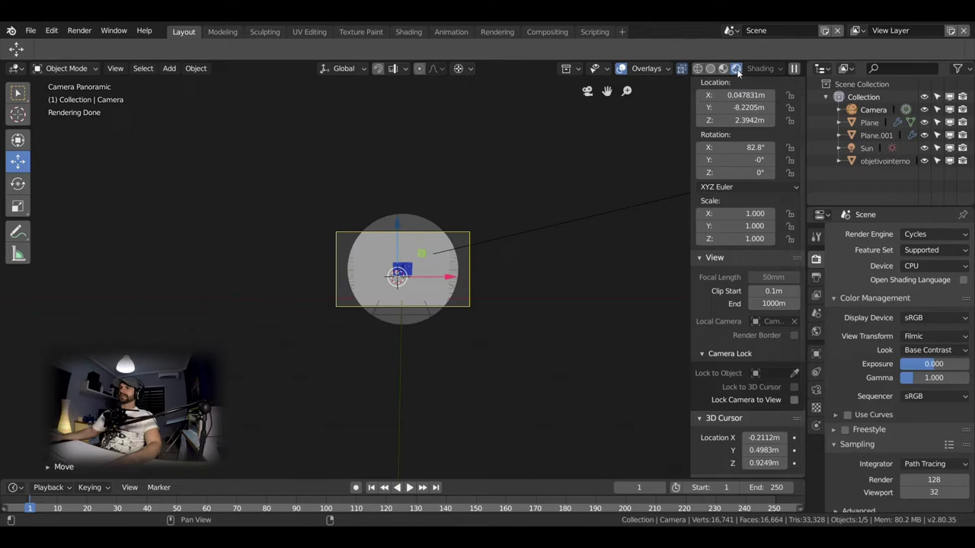
scroll(458, 297, "up", 3)
scroll(457, 297, "up", 1)
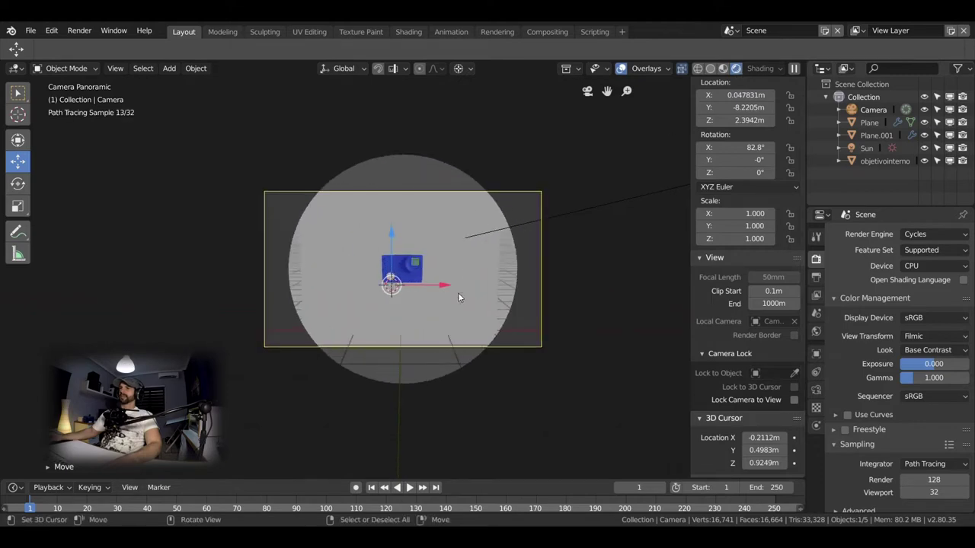
scroll(457, 297, "up", 1)
scroll(459, 302, "up", 3)
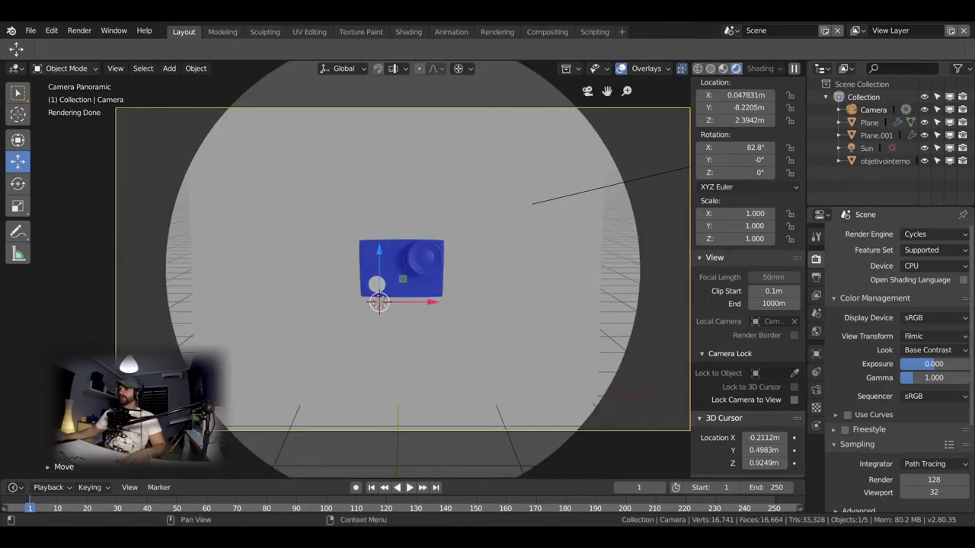
Try the Panoramic, Orthographic and Perspective lens types on the camera
left_click(816, 390)
left_click(932, 276)
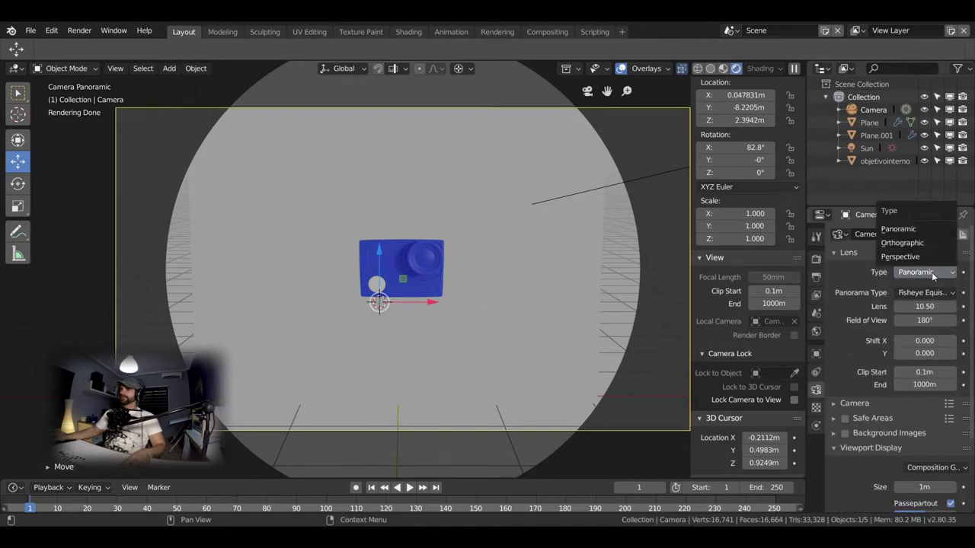
left_click(905, 227)
left_click(917, 272)
left_click(917, 245)
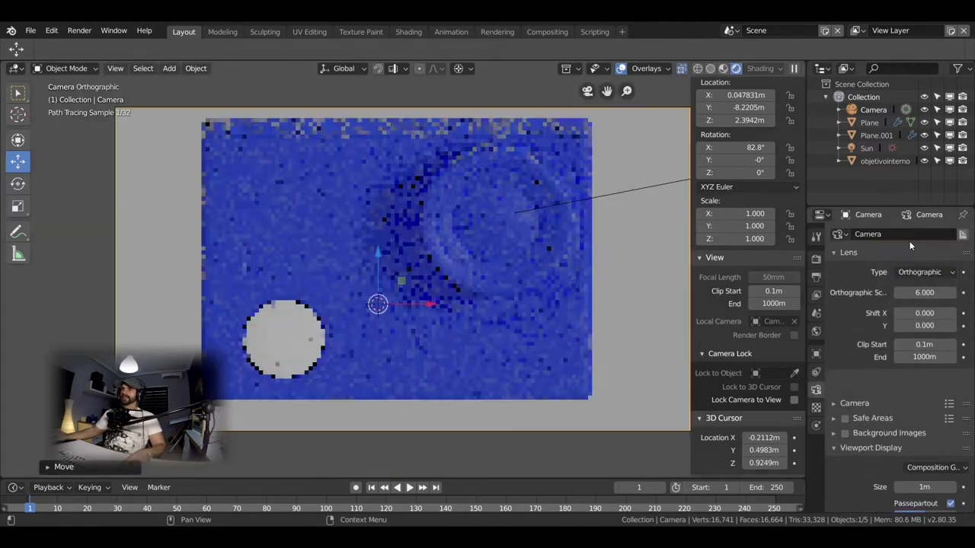
left_click(927, 275)
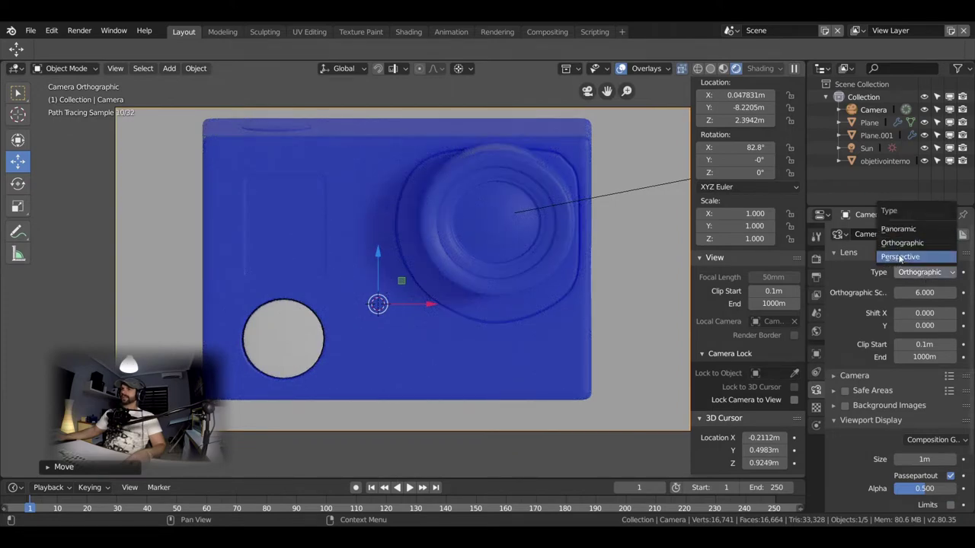
left_click(900, 257)
Return the lens to Panoramic with Fisheye Equidistant projection at 180° field of view
scroll(488, 329, "down", 2)
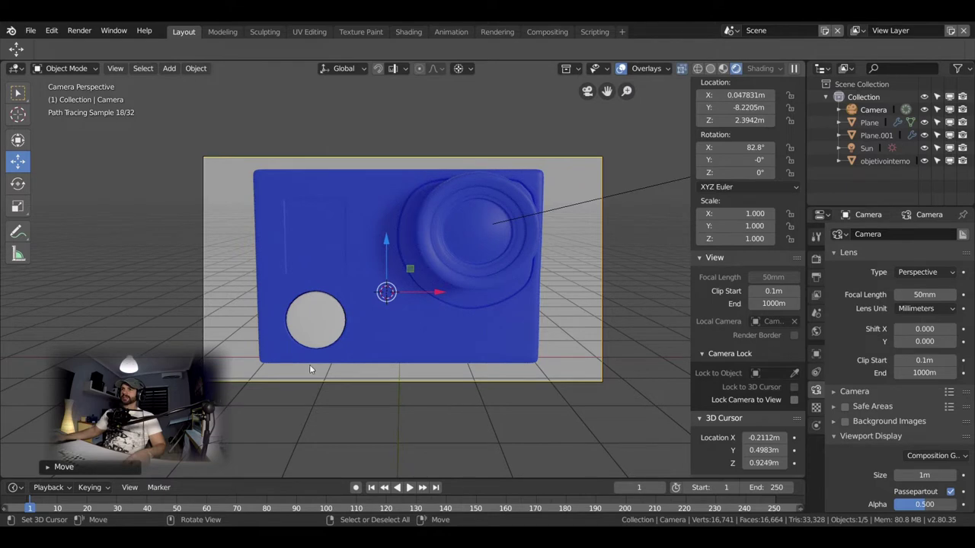
left_click(917, 272)
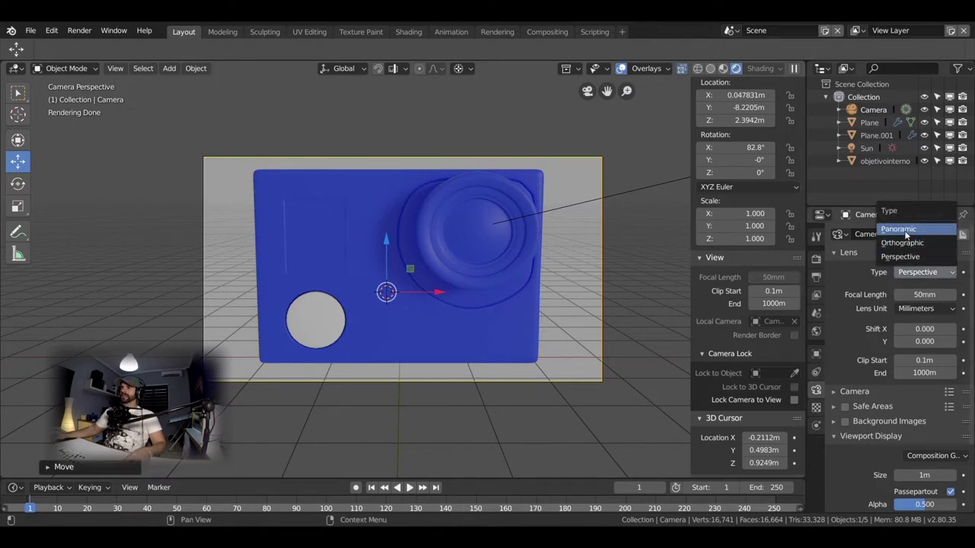
left_click(905, 229)
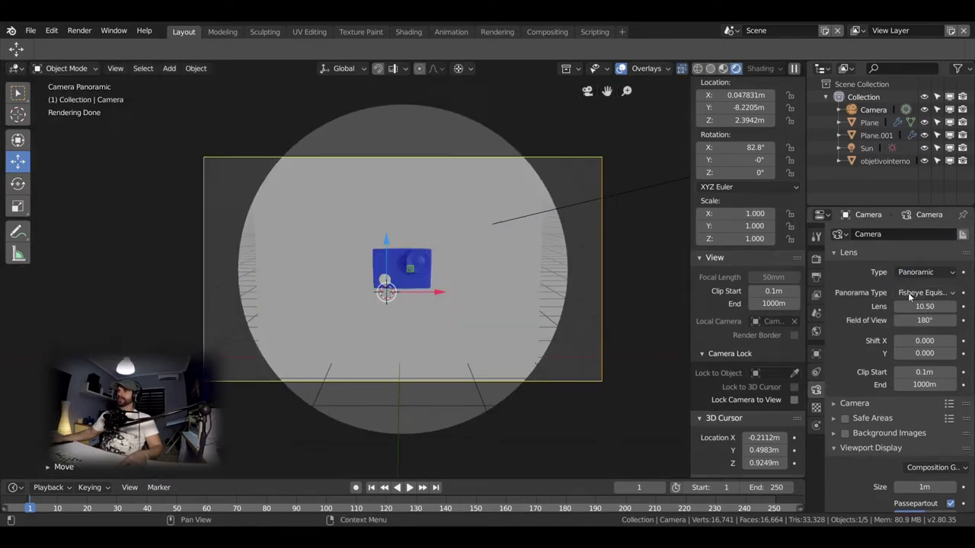
left_click(907, 293)
left_click(899, 262)
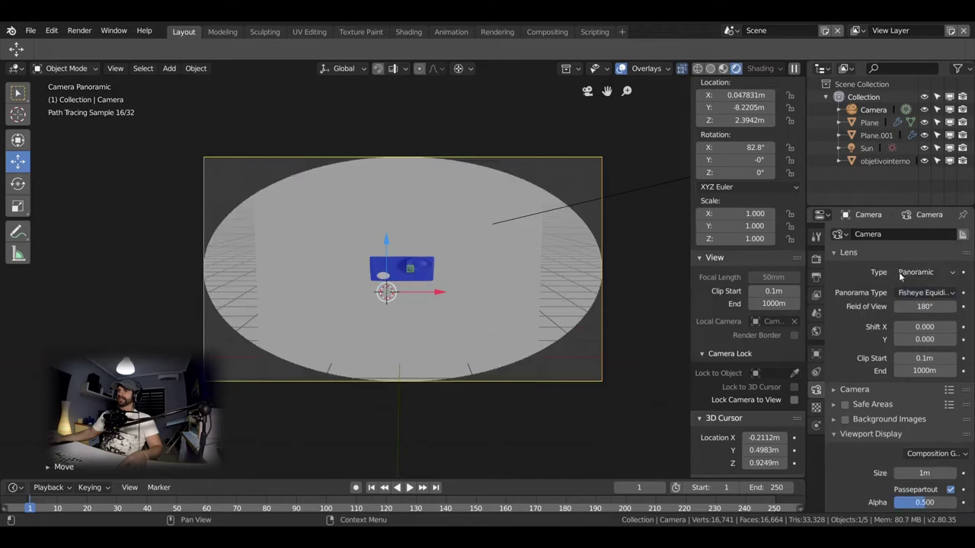
Test fisheye field-of-view values, set Shift X to -0.020, and switch the lens to Orthographic at scale 6.000
left_click_drag(910, 303, 926, 303)
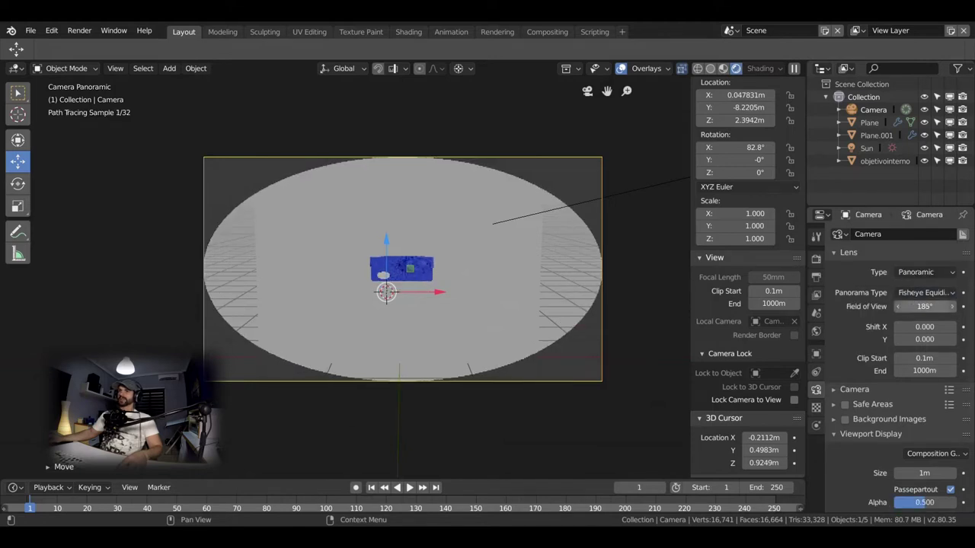
left_click_drag(923, 306, 898, 306)
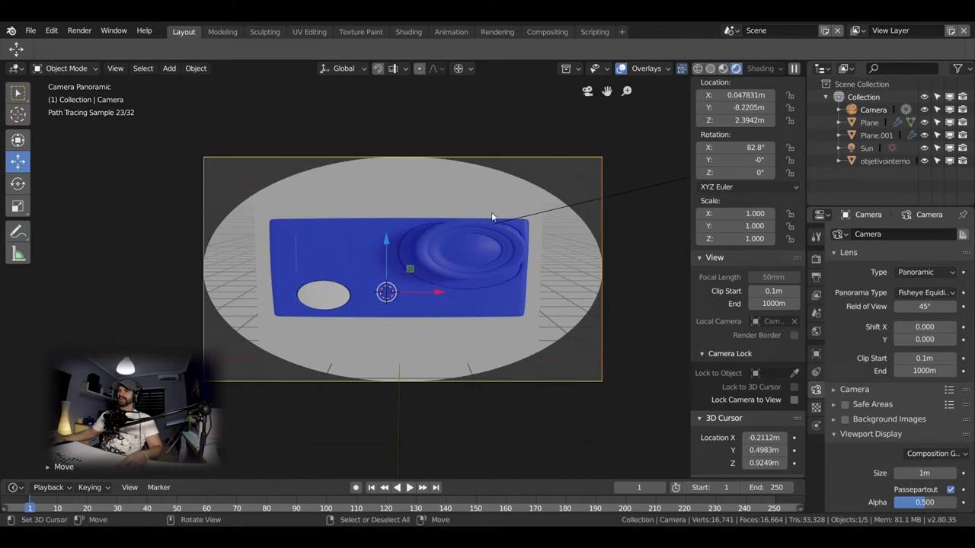
mouse_move(924, 306)
left_mouse_down()
mouse_move(937, 306)
mouse_move(944, 327)
mouse_move(899, 326)
mouse_move(926, 327)
mouse_move(917, 327)
left_mouse_up()
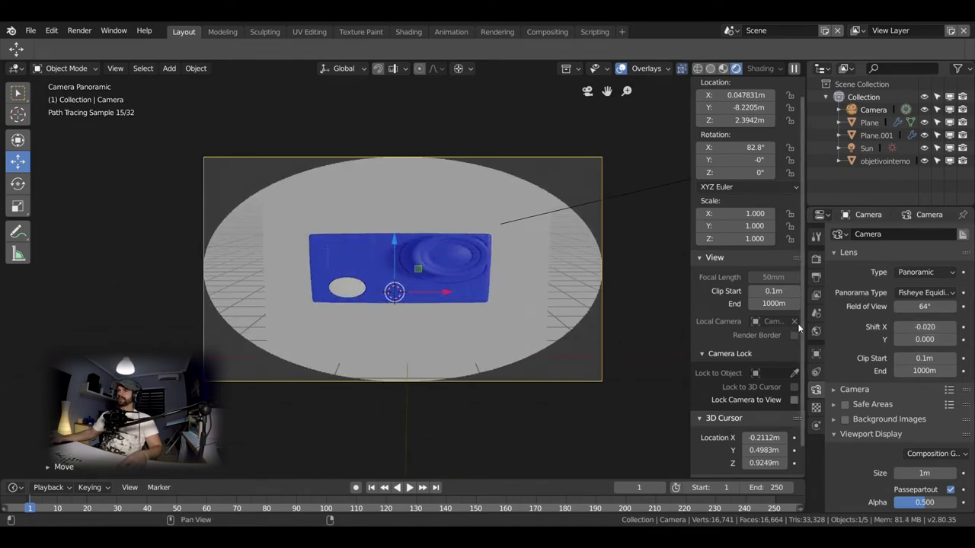
left_click(917, 272)
left_click(916, 245)
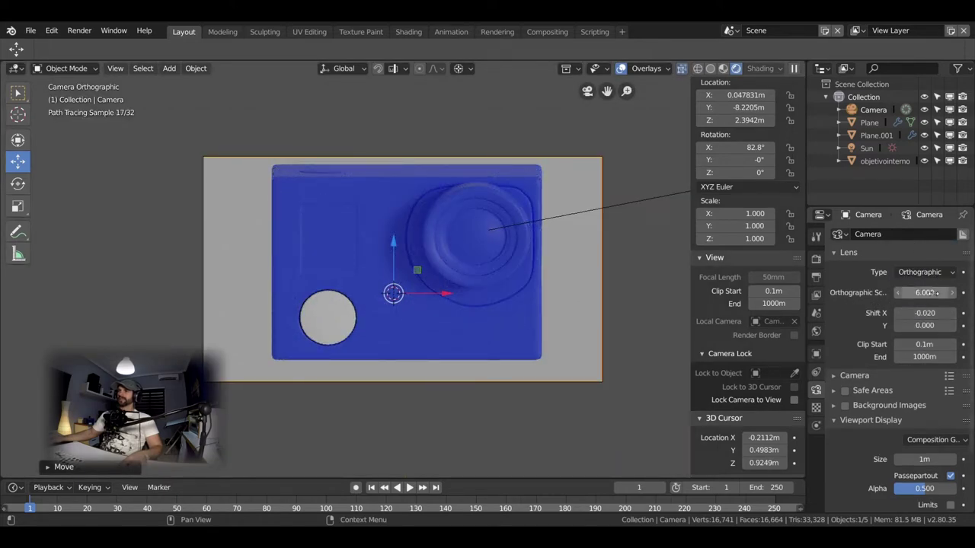
Set Orthographic Scale to 6.400 and return Shift X to -0.020 after trying larger shifts
mouse_move(936, 294)
left_mouse_down()
mouse_move(971, 294)
mouse_move(899, 293)
left_mouse_up()
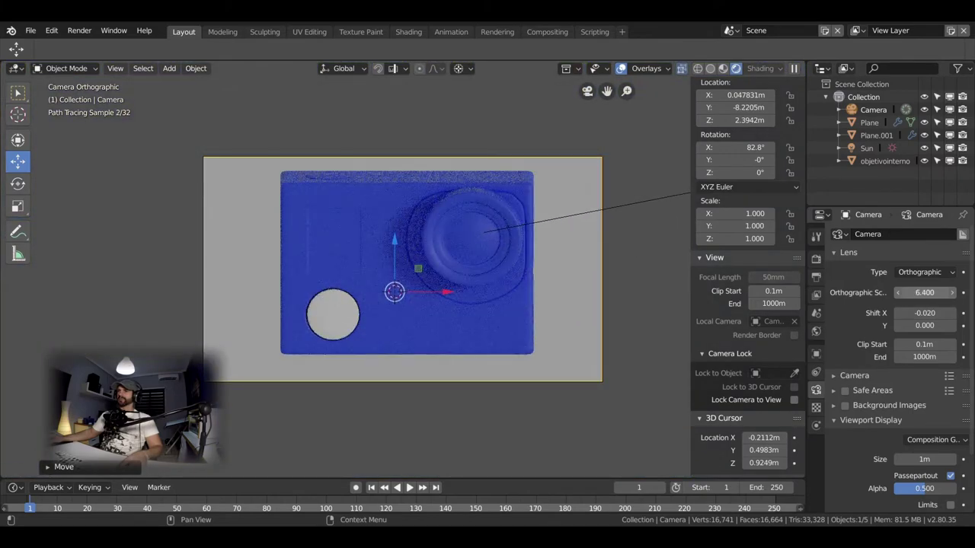
mouse_move(924, 313)
left_mouse_down()
mouse_move(944, 313)
mouse_move(901, 313)
left_mouse_up()
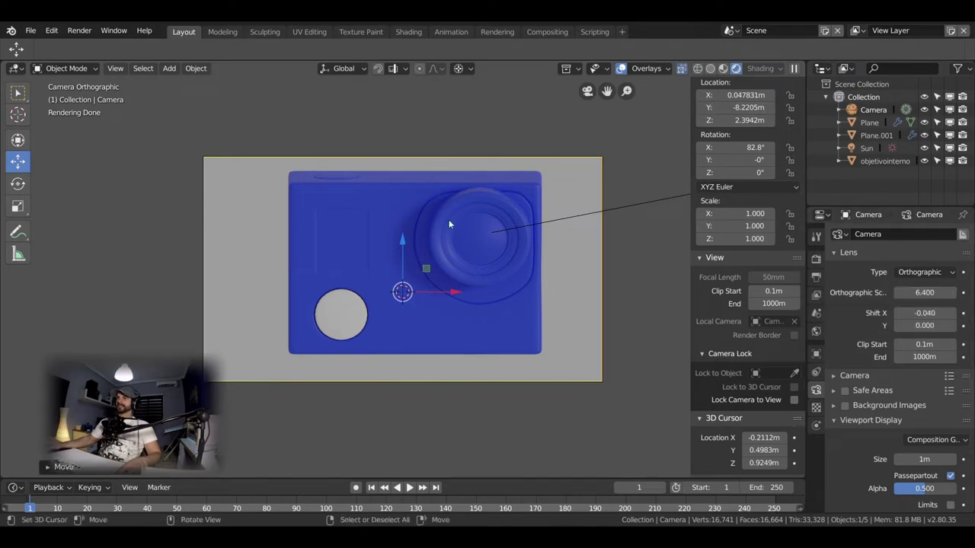
mouse_move(925, 313)
left_mouse_down()
mouse_move(891, 313)
mouse_move(967, 313)
left_mouse_up()
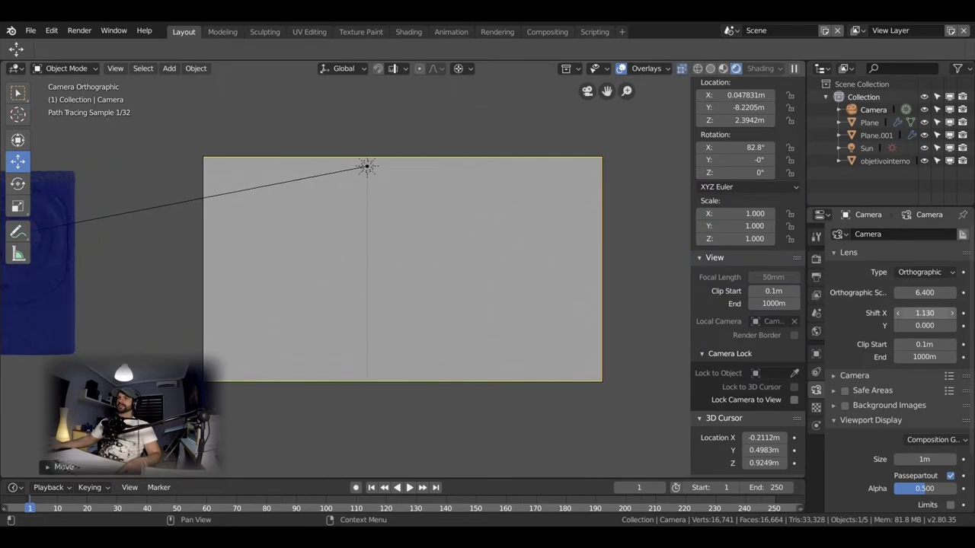
left_click_drag(925, 313, 911, 313)
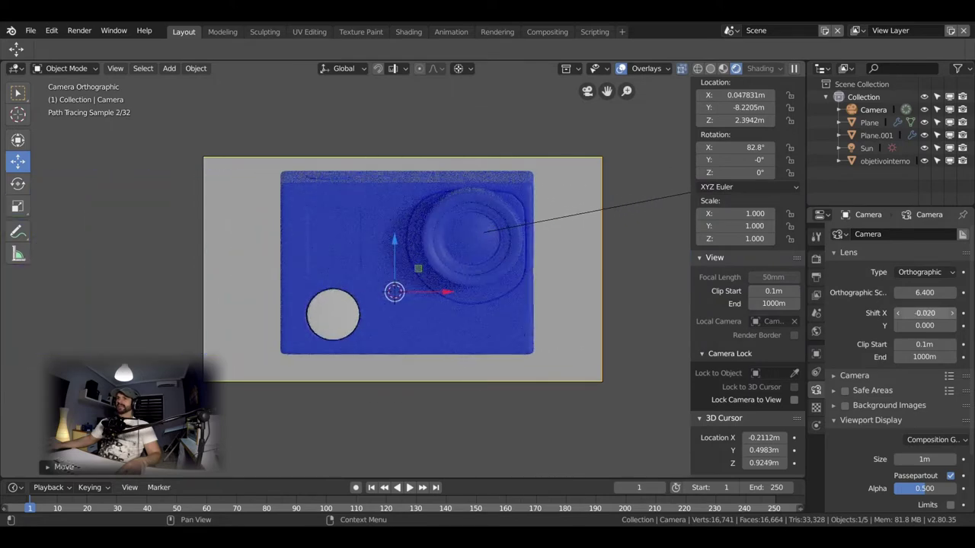
key("KP_3")
mouse_move(542, 294)
middle_mouse_down()
mouse_move(469, 299)
mouse_move(476, 324)
middle_mouse_up()
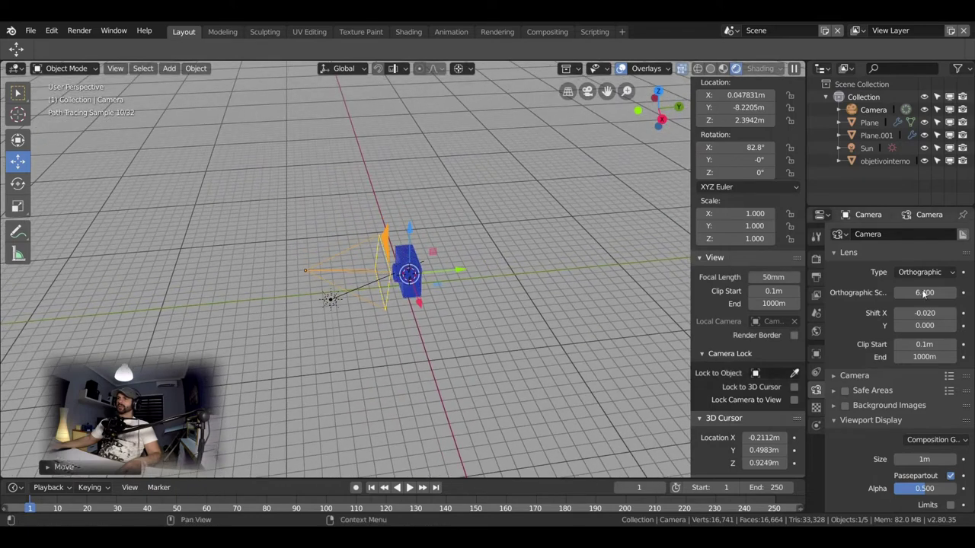
Set Orthographic Scale to 2.000 and Shift X to 0, then look through the camera at the close-up
mouse_move(924, 313)
left_mouse_down()
mouse_move(952, 313)
mouse_move(891, 313)
mouse_move(899, 293)
mouse_move(944, 292)
left_mouse_up()
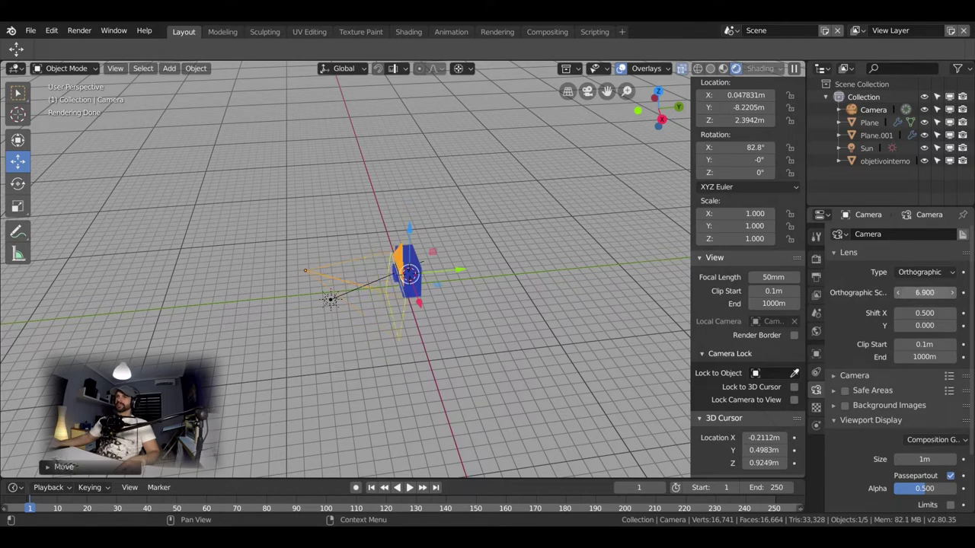
left_click(952, 292)
key("BackSpace")
type("0")
key("Return")
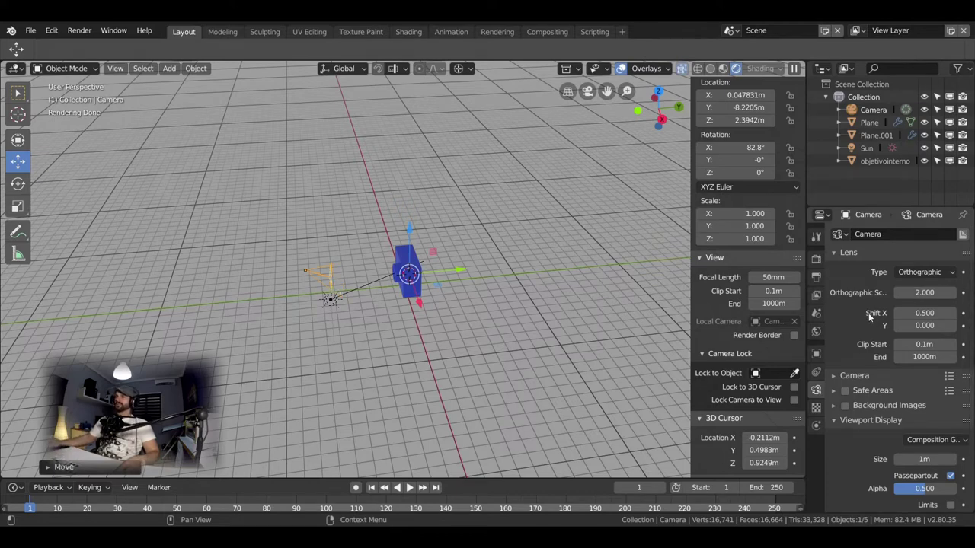
type("0")
left_click_drag(920, 312, 925, 313)
key("KP_0")
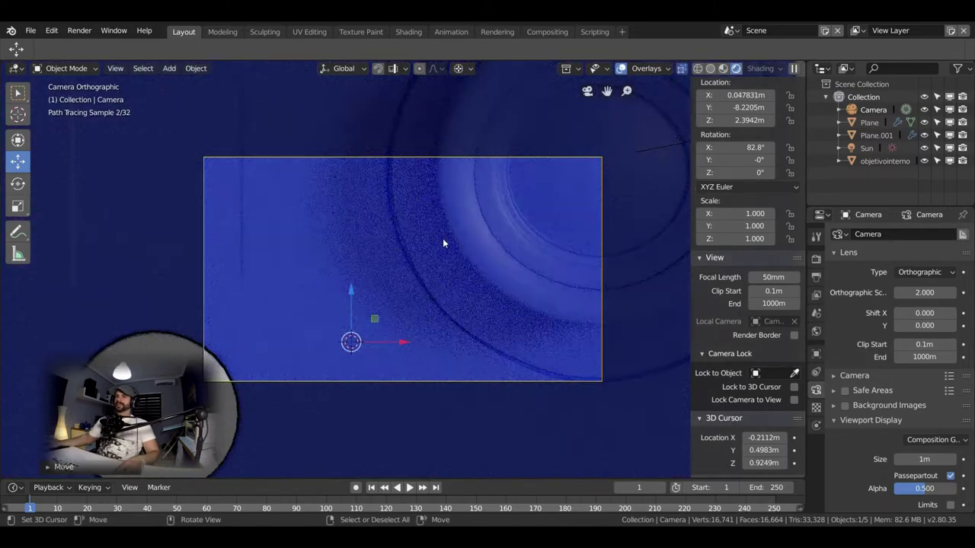
Enlarge the Orthographic Scale to 6.000 to show the whole model
scroll(444, 240, "down", 4)
scroll(463, 244, "down", 2)
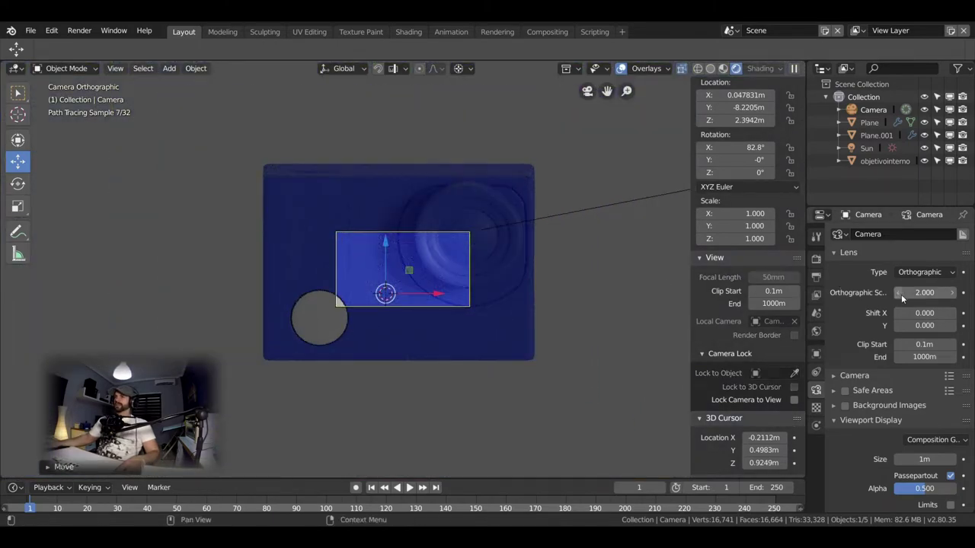
mouse_move(901, 296)
left_mouse_down()
mouse_move(952, 296)
mouse_move(938, 293)
left_mouse_up()
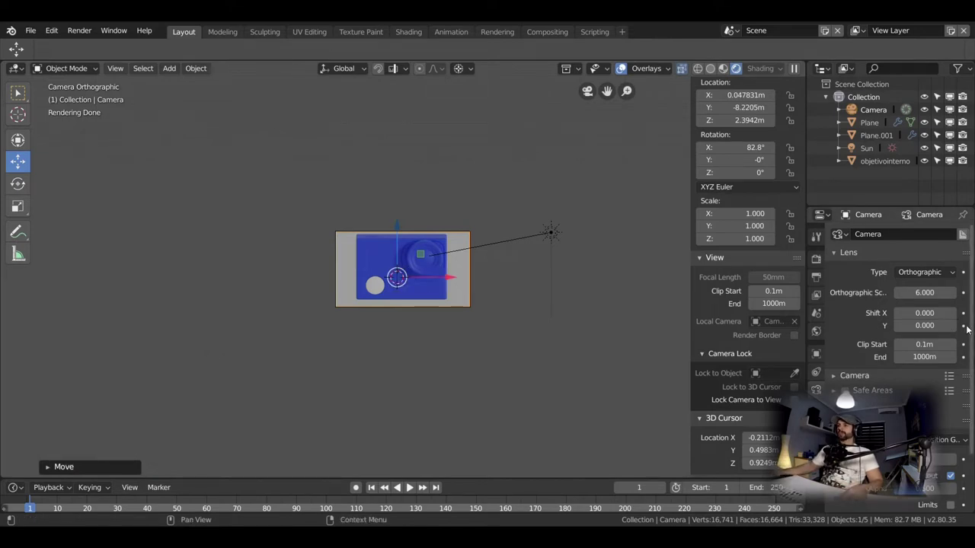
Test a Perspective lens, switch back to Orthographic, and collapse the Lens settings
left_click(926, 271)
left_click(895, 255)
scroll(442, 312, "up", 1)
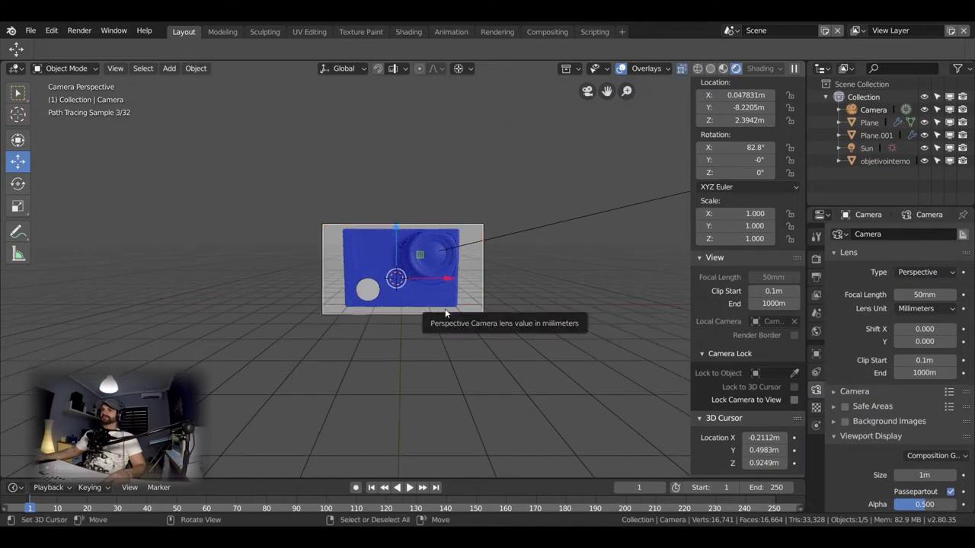
left_click(924, 272)
left_click(918, 244)
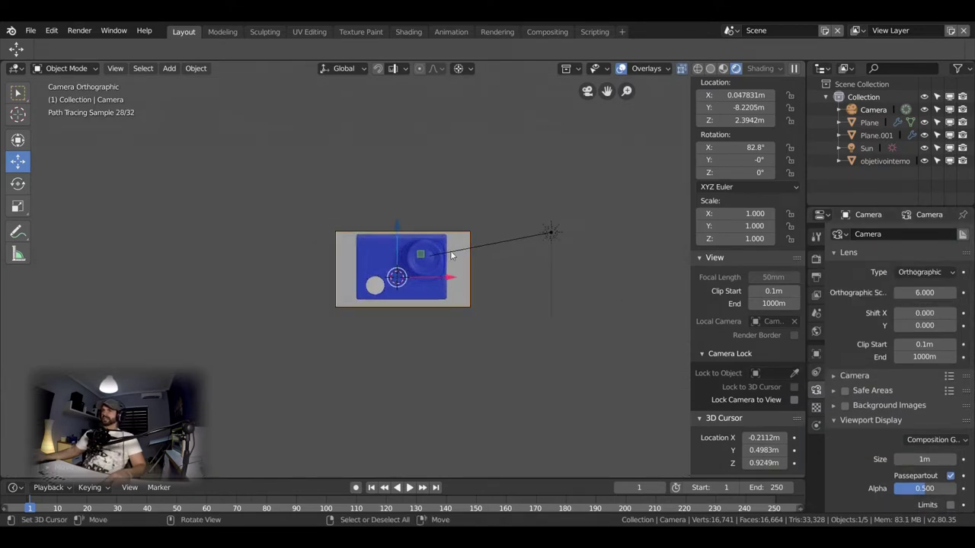
left_click(835, 253)
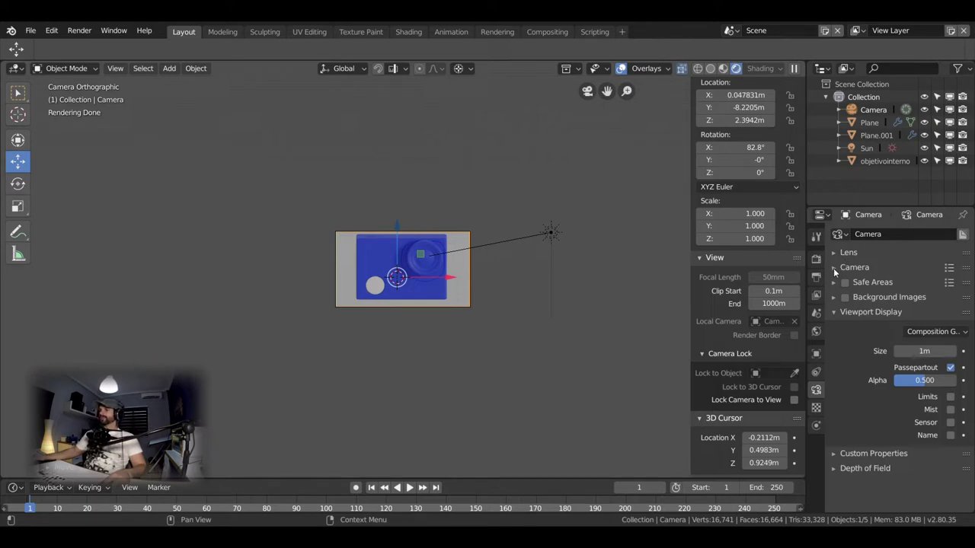
Check the 31mm sensor with Auto fit, then expand Safe Areas showing 0.323 and 0.134 margins
left_click(833, 268)
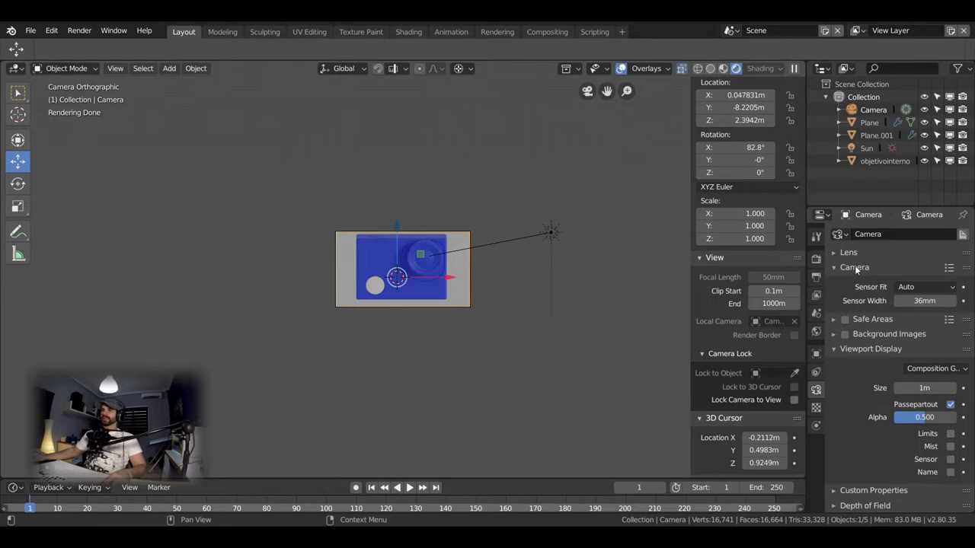
left_click(926, 287)
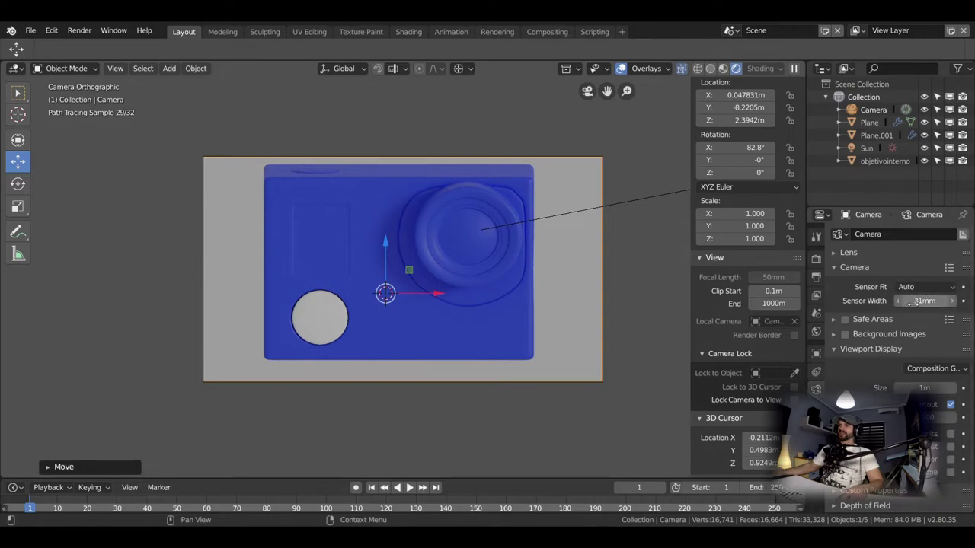
left_click(833, 268)
left_click(834, 282)
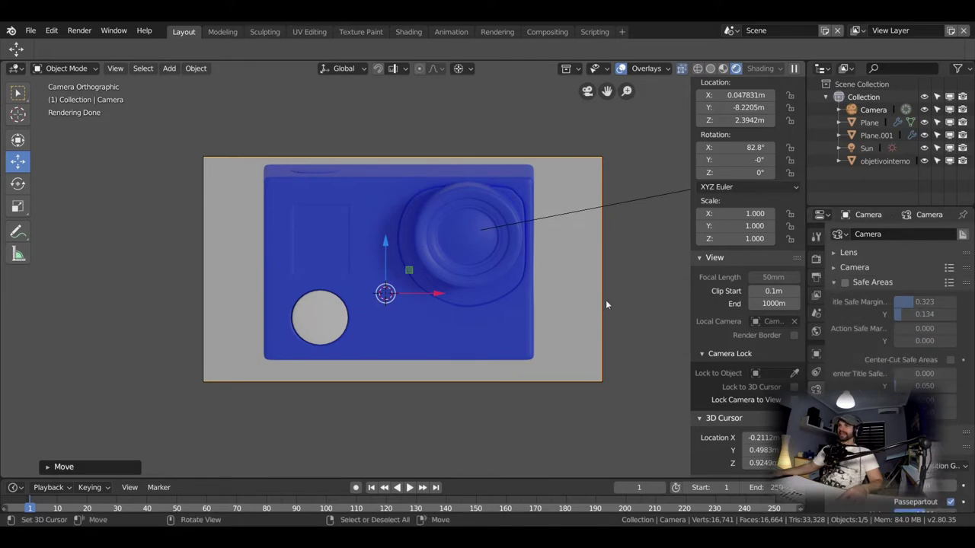
Enable safe areas with title-safe margins 0.287 × 0.062, then raise the camera to Z 2.4142 m
left_click(846, 282)
mouse_move(913, 302)
left_mouse_down()
mouse_move(944, 302)
mouse_move(899, 301)
left_mouse_up()
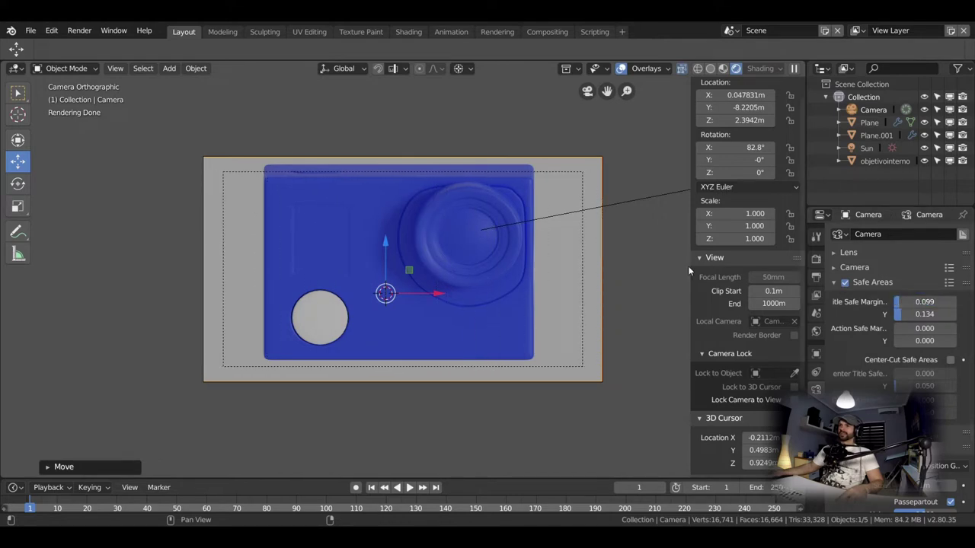
left_click_drag(895, 302, 925, 301)
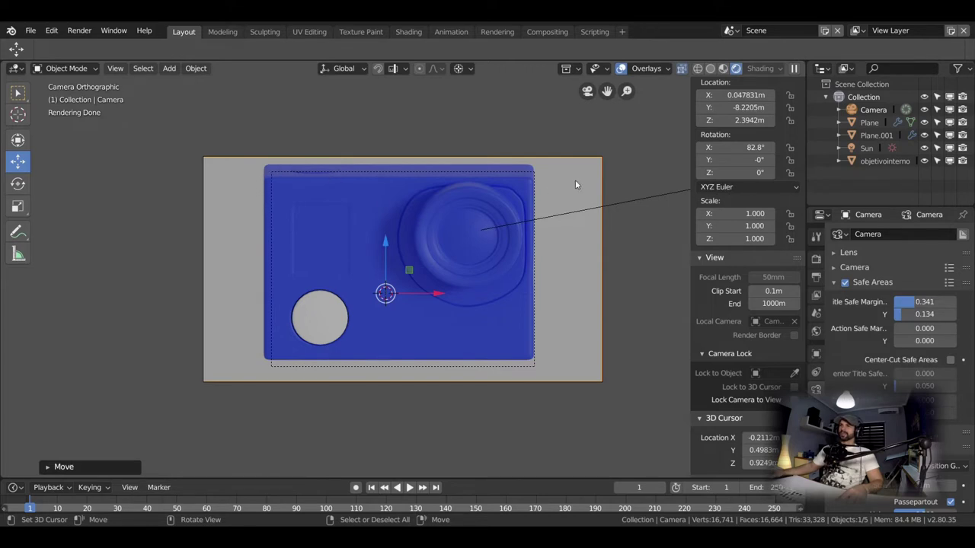
mouse_move(914, 314)
left_mouse_down()
mouse_move(925, 313)
mouse_move(899, 314)
left_mouse_up()
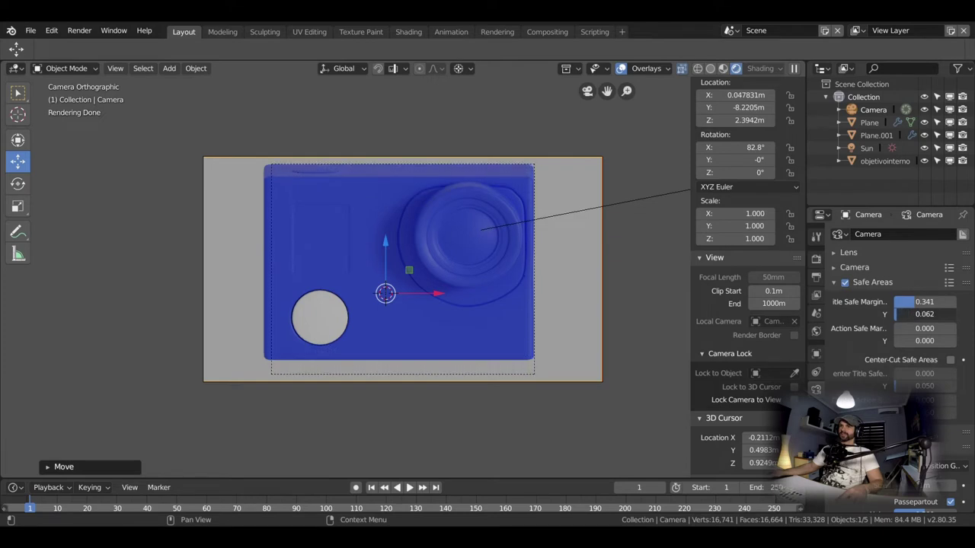
mouse_move(924, 301)
left_mouse_down()
mouse_move(902, 301)
mouse_move(925, 302)
left_mouse_up()
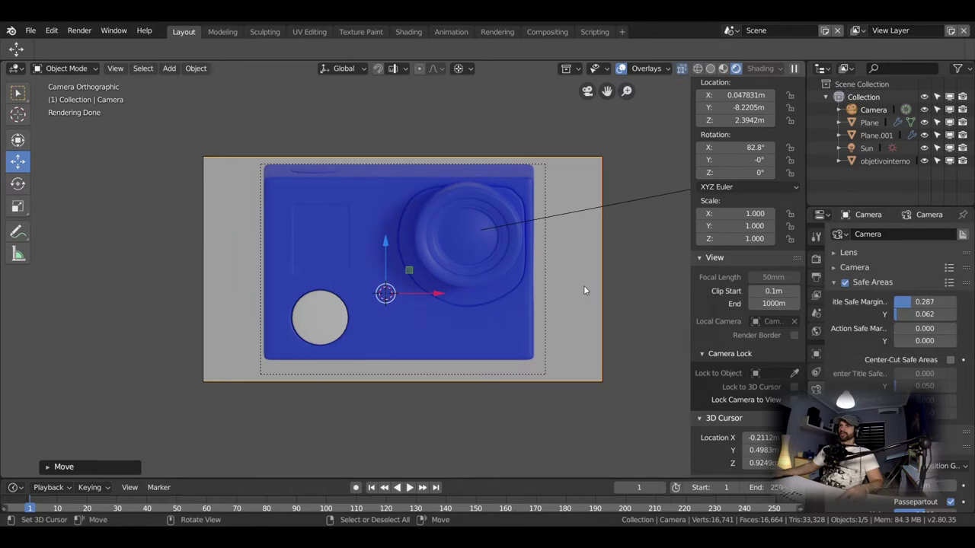
left_click_drag(740, 122, 744, 108)
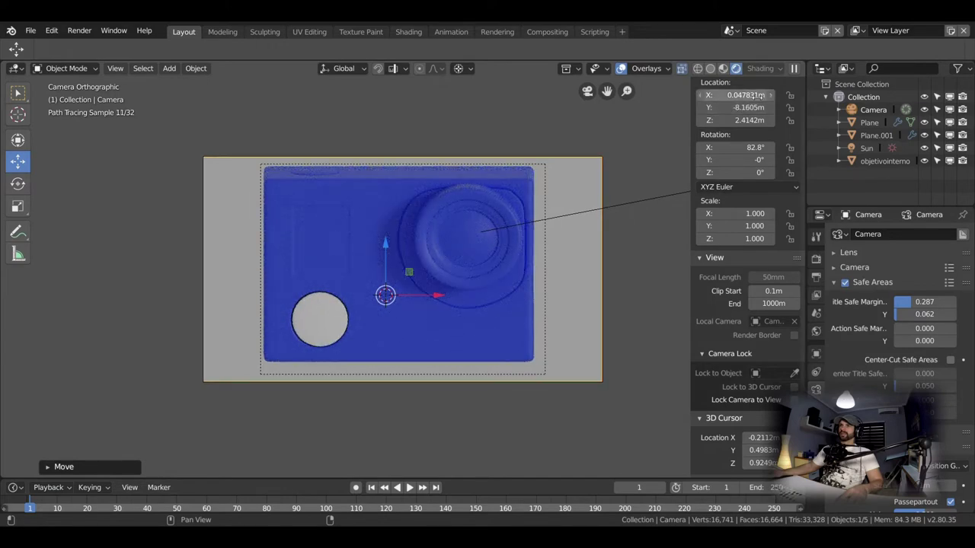
Reposition the camera to X -0.0293, Y -7.9731, Z 2.5477 m, adjust title-safe Y, and disable safe areas
mouse_move(739, 108)
left_mouse_down()
mouse_move(749, 108)
mouse_move(740, 111)
mouse_move(750, 120)
mouse_move(733, 121)
mouse_move(731, 147)
mouse_move(750, 147)
left_mouse_up()
mouse_move(739, 107)
left_mouse_down()
mouse_move(727, 108)
mouse_move(753, 120)
mouse_move(724, 120)
left_mouse_up()
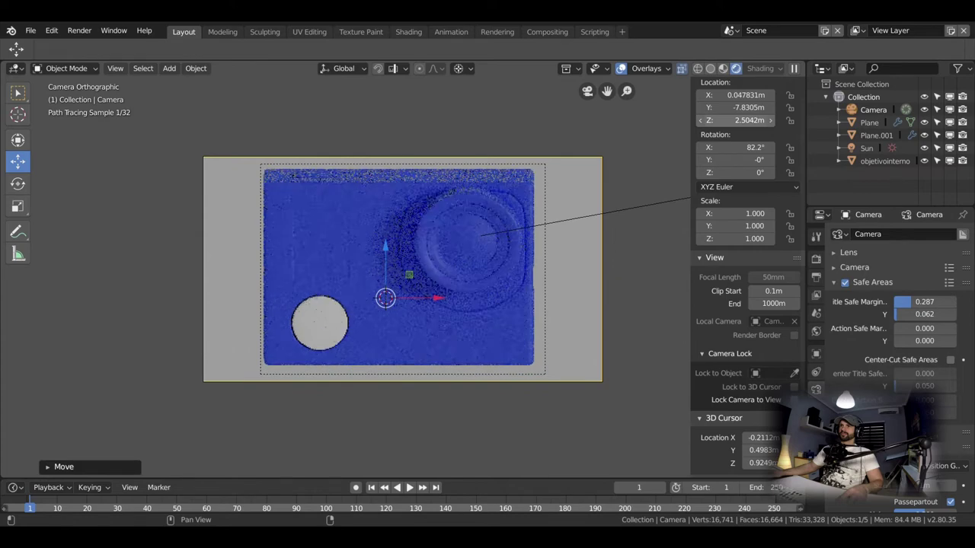
left_click_drag(736, 108, 724, 107)
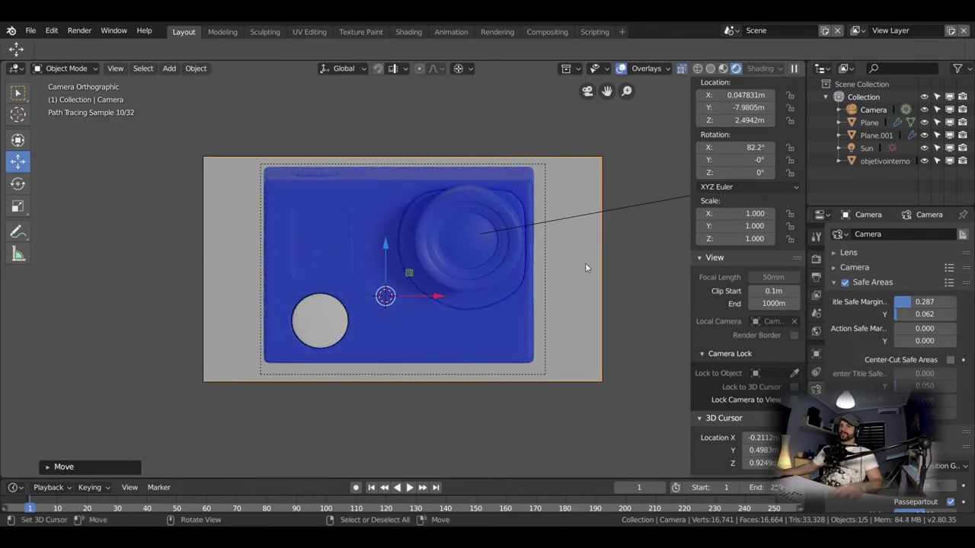
key("g")
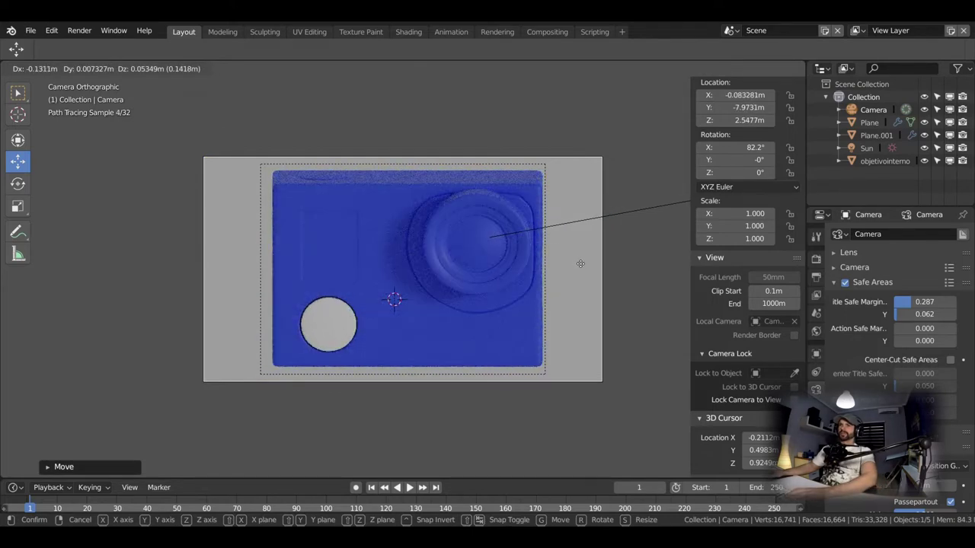
left_click(583, 263)
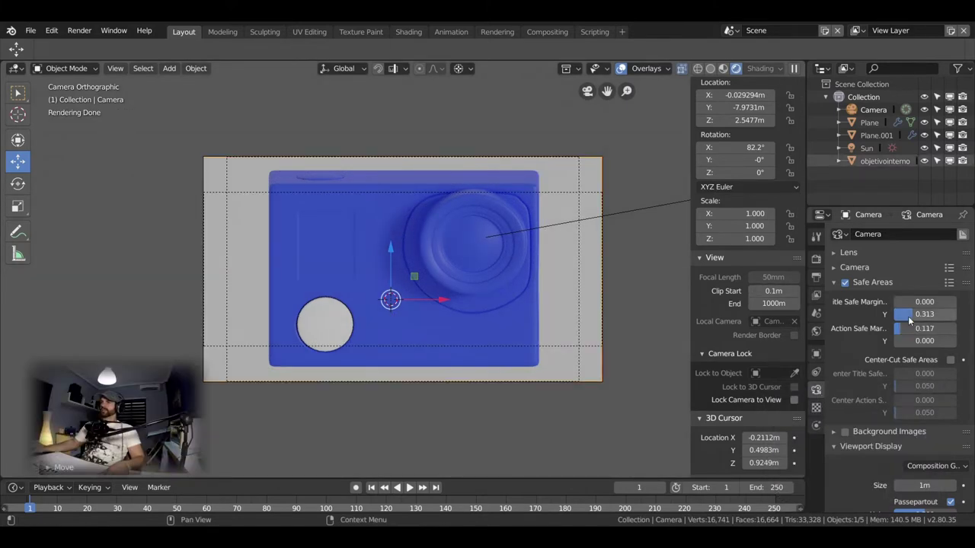
mouse_move(925, 314)
left_mouse_down()
mouse_move(944, 314)
mouse_move(910, 314)
left_mouse_up()
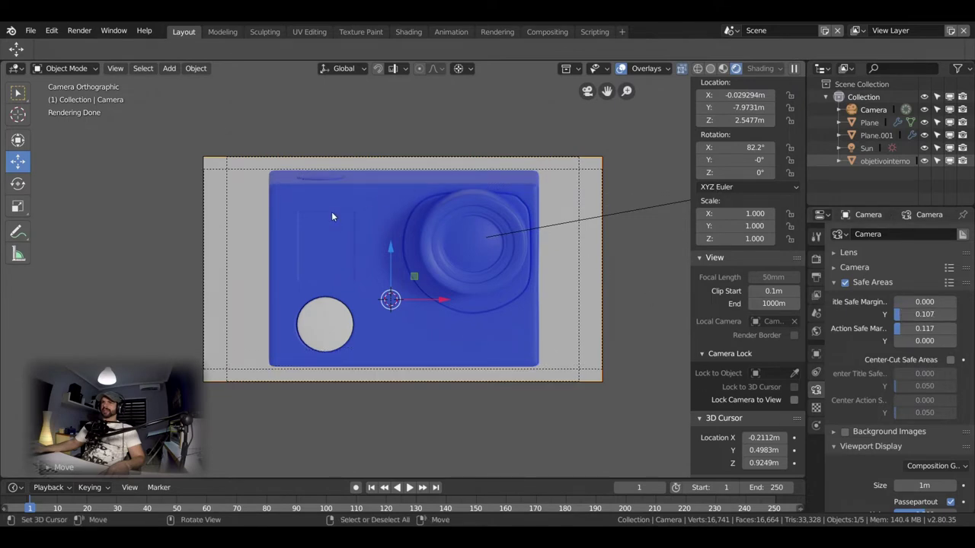
left_click(845, 283)
Enable the camera's Background Images and load D:\logo_sincolor.png as its background
left_click(834, 283)
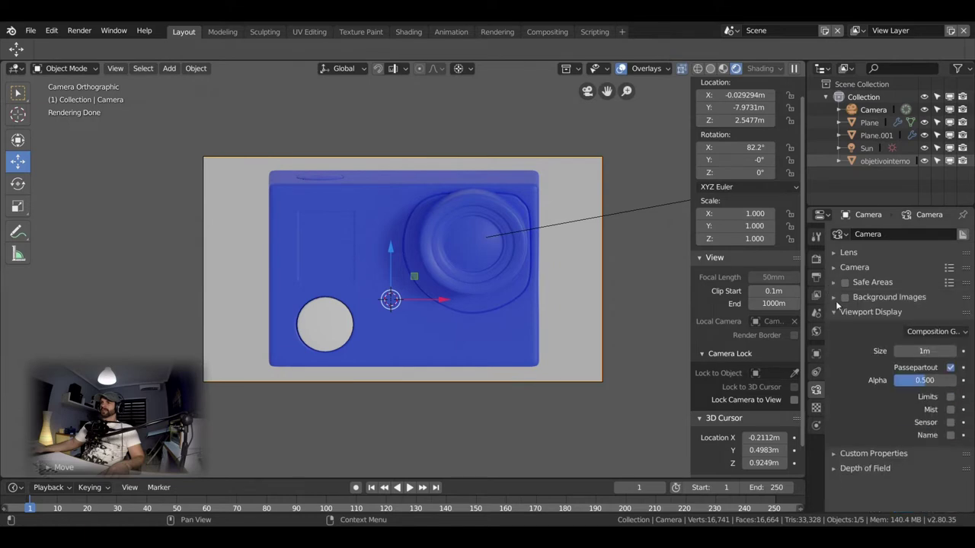
left_click(845, 298)
left_click(895, 300)
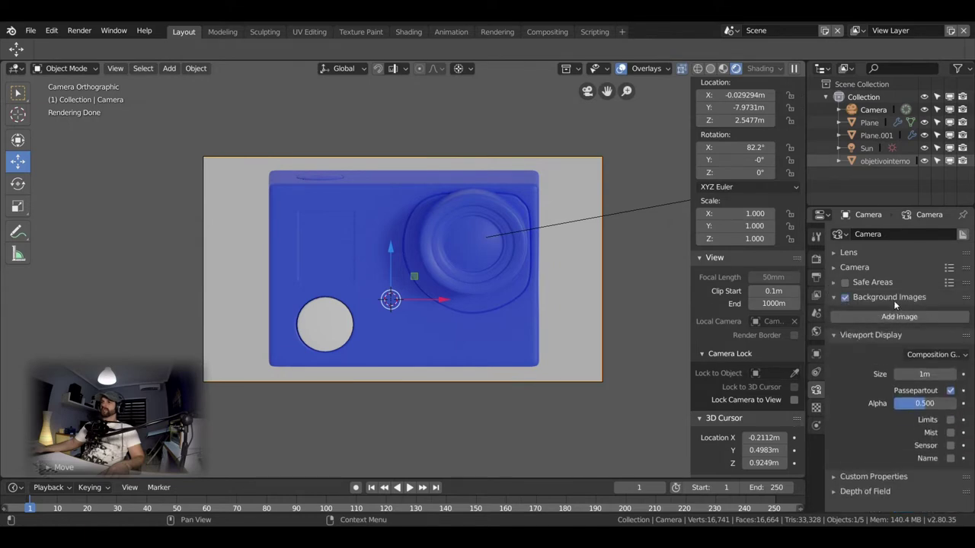
left_click(899, 316)
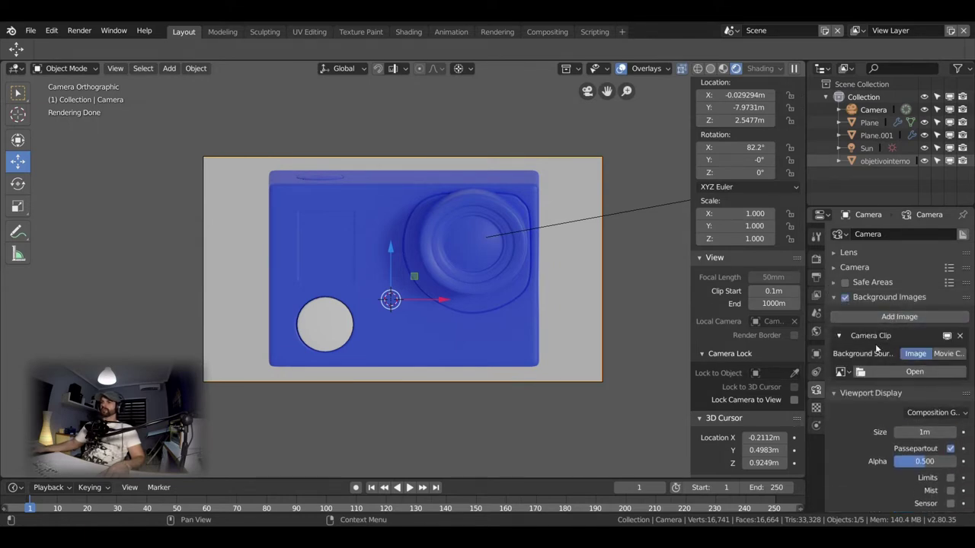
left_click(914, 372)
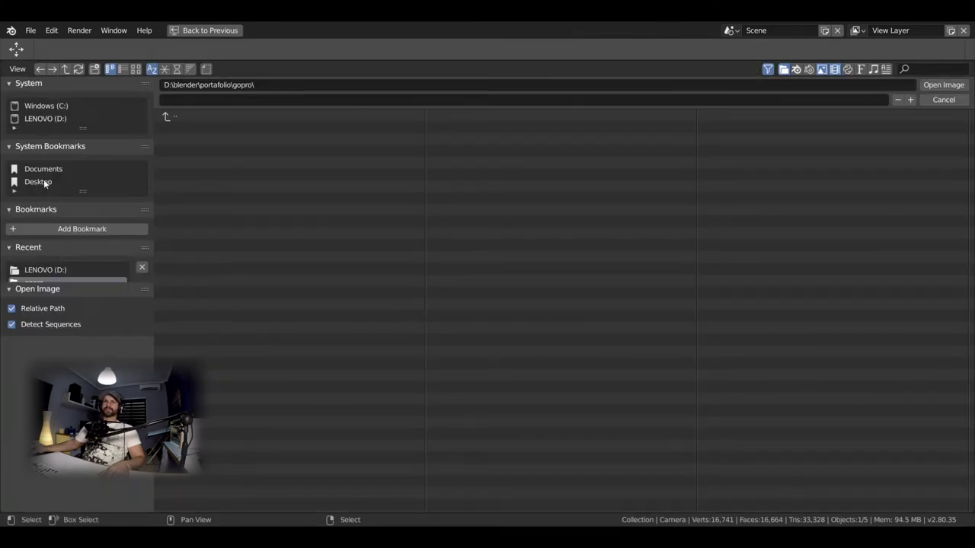
left_click(42, 182)
left_click(38, 120)
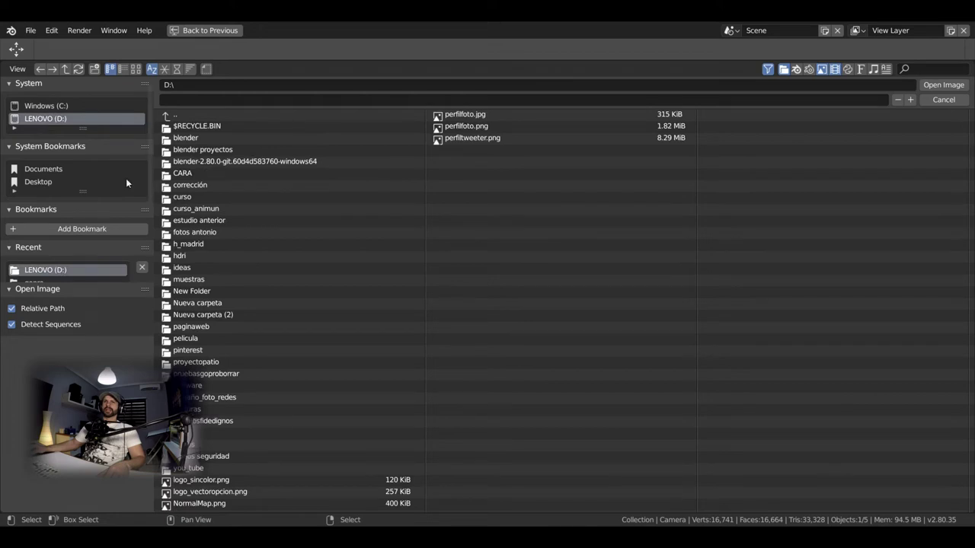
double_click(216, 481)
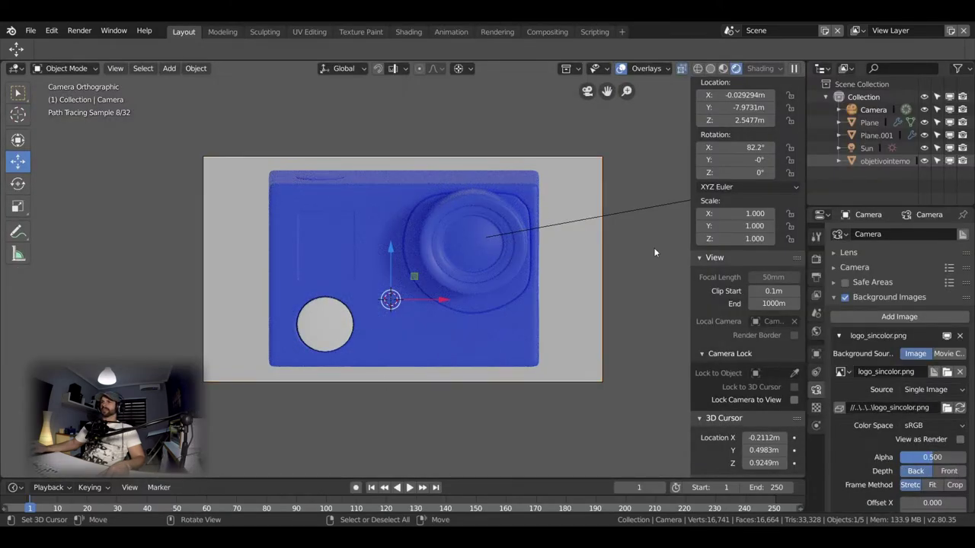
left_click(816, 261)
Switch the render engine to Eevee and slide the camera along X to about 0.58 m
left_click(935, 234)
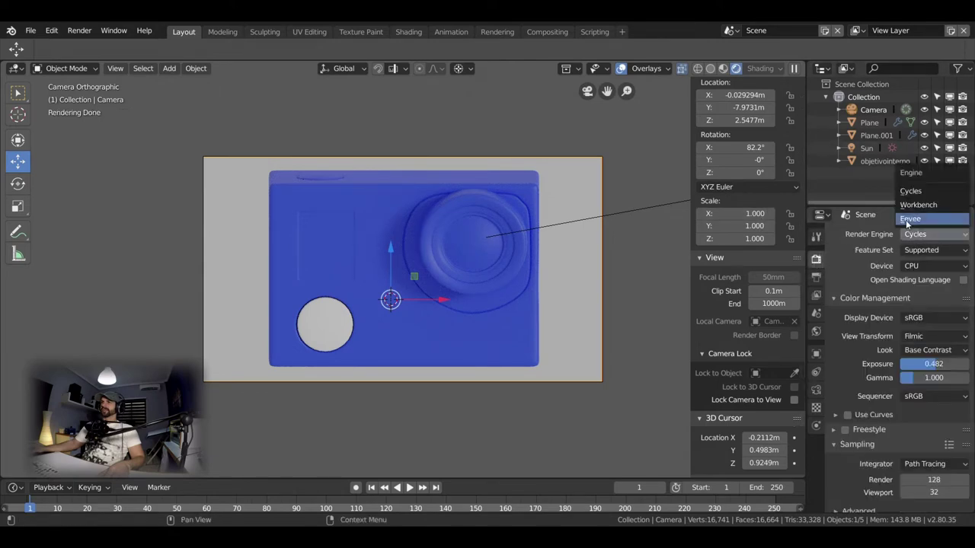
left_click(911, 219)
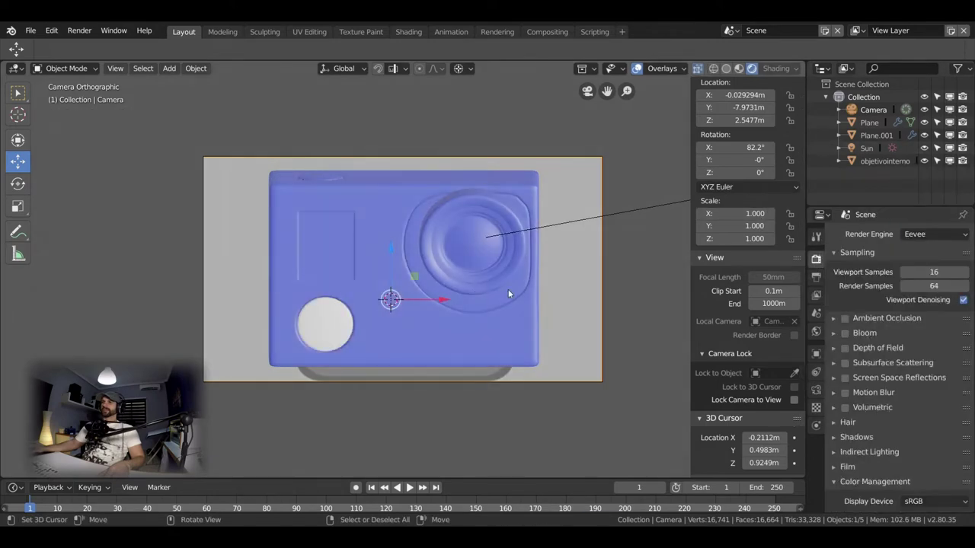
scroll(475, 296, "down", 2)
scroll(475, 295, "down", 2)
left_click_drag(455, 286, 605, 273)
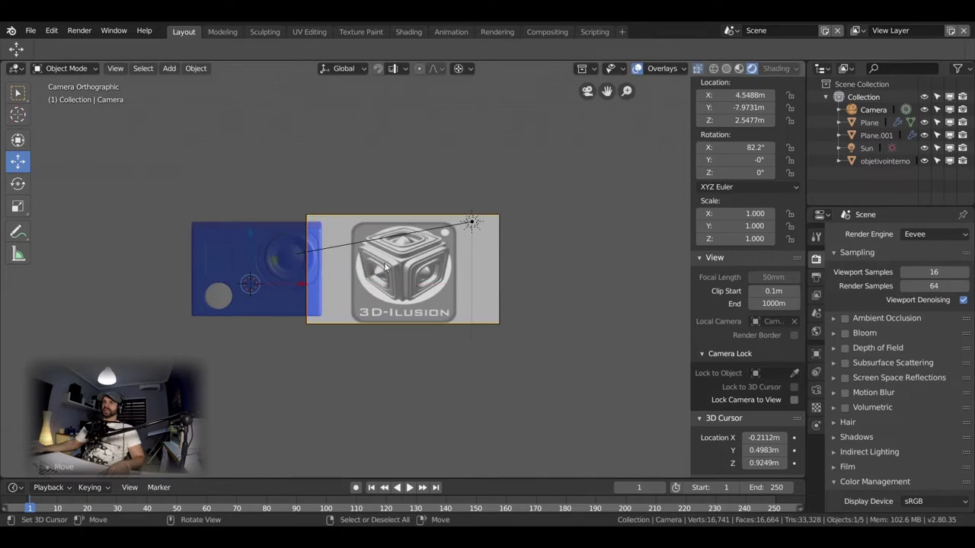
left_click_drag(735, 95, 662, 95)
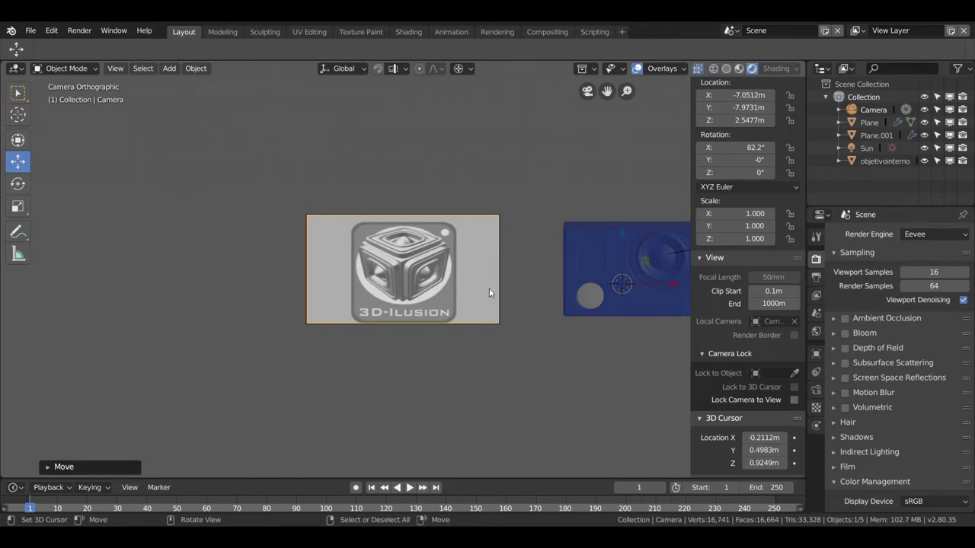
Move the camera back along the X axis to reframe the blue model
key("g")
key("x")
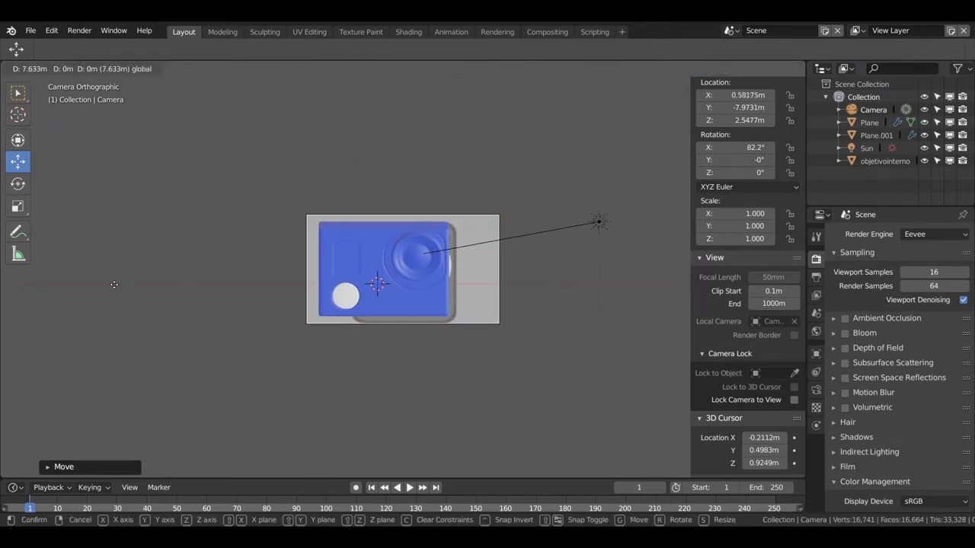
left_click(114, 285)
left_click(404, 311)
Shift the objetivointerno lens object sideways along X to 1.9669 m
left_click(395, 300)
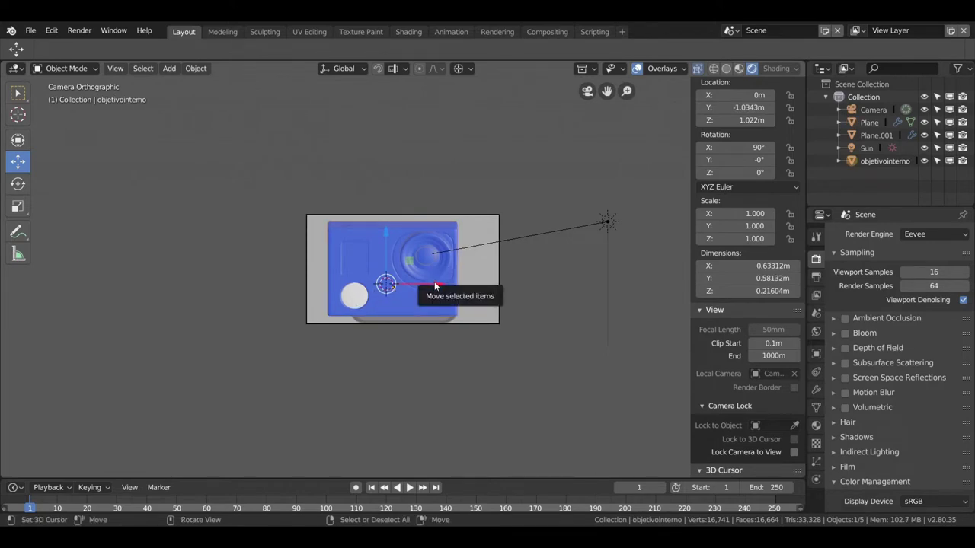
mouse_move(428, 281)
left_mouse_down()
mouse_move(489, 288)
mouse_move(327, 287)
left_mouse_up()
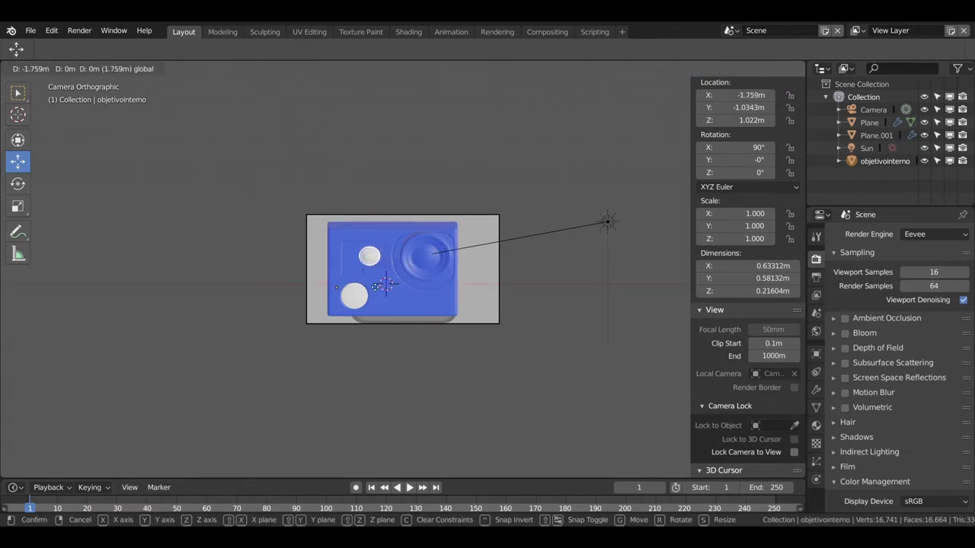
left_click_drag(327, 287, 475, 312)
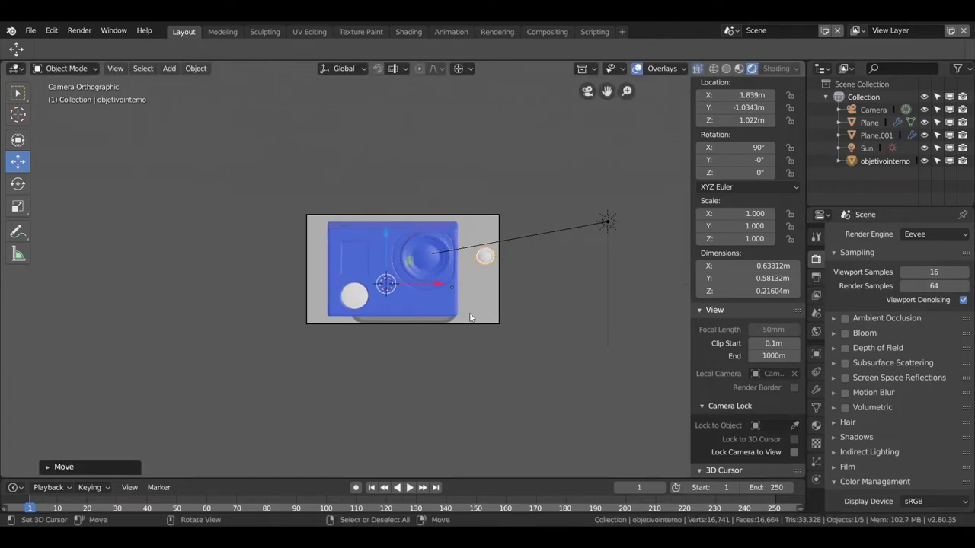
key("g")
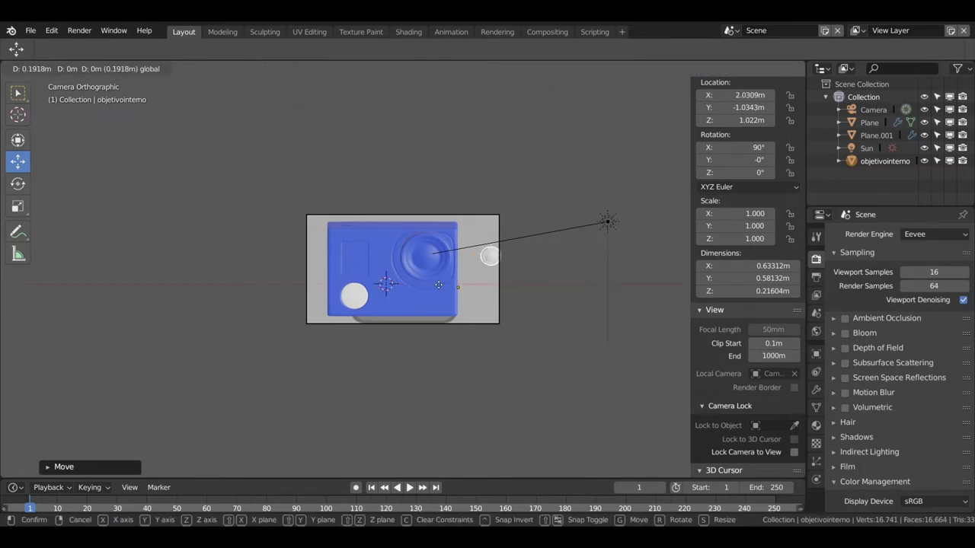
left_click(457, 285)
Try moving the camera again, undo it, and select the Plane camera body
left_click(483, 322)
key("g")
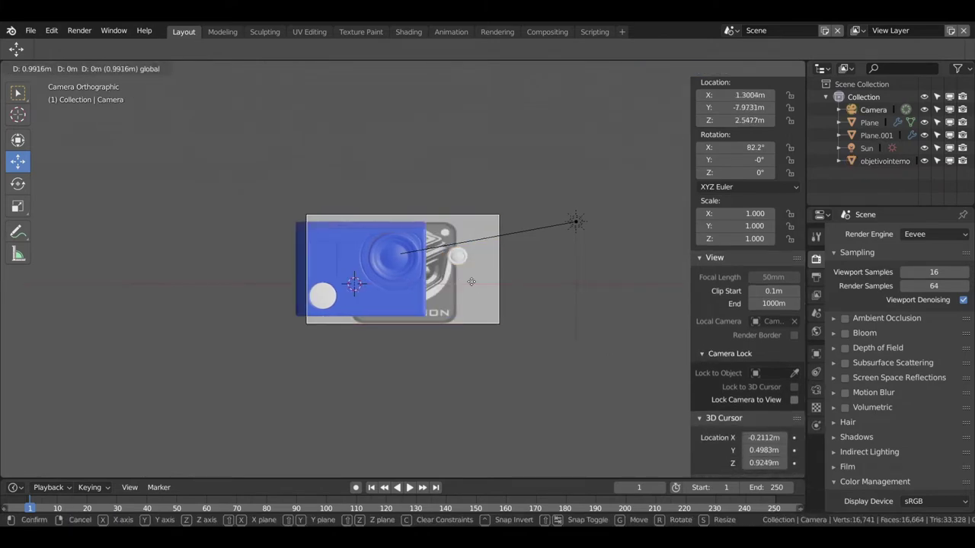
left_click(469, 278)
key("ctrl+z")
key("ctrl+z")
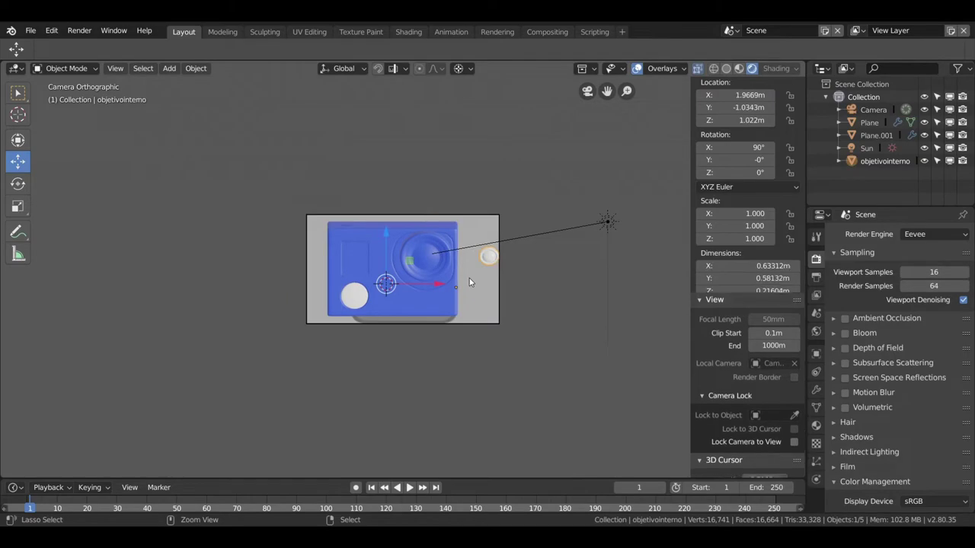
left_click(469, 278)
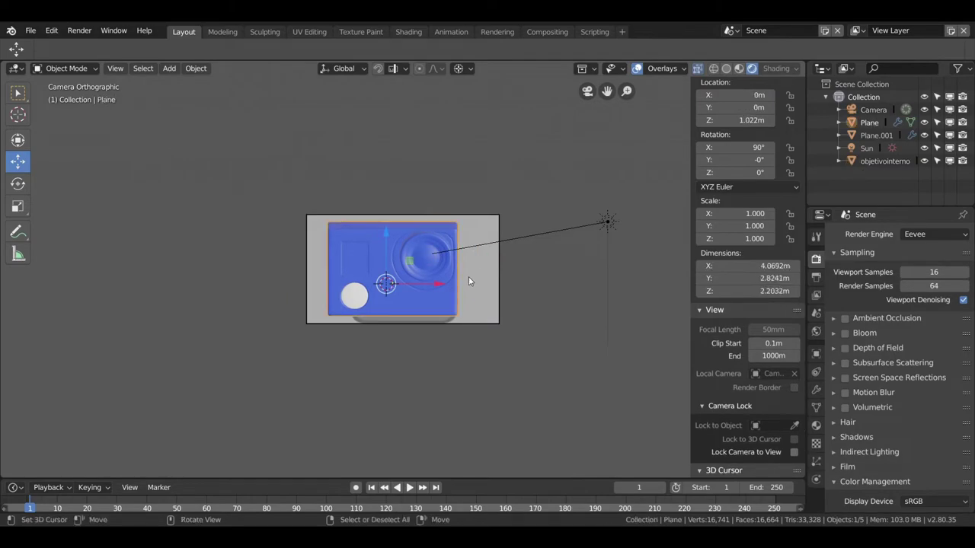
scroll(469, 277, "down", 2)
key("KP_0")
Remove the logo_sincolor.png entry from the camera's Background Images list
scroll(433, 305, "down", 2)
scroll(435, 304, "down", 3)
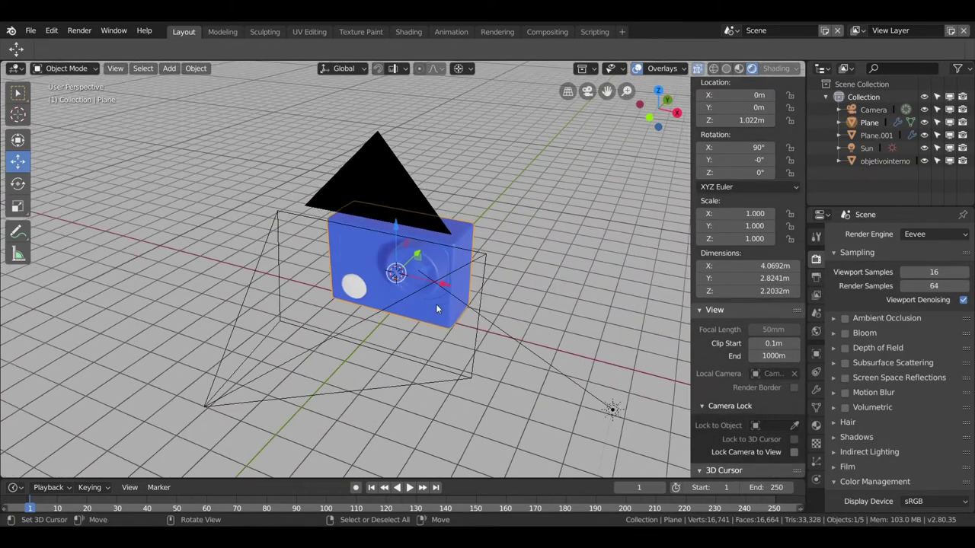
scroll(483, 322, "down", 2)
middle_click_drag(483, 322, 325, 334)
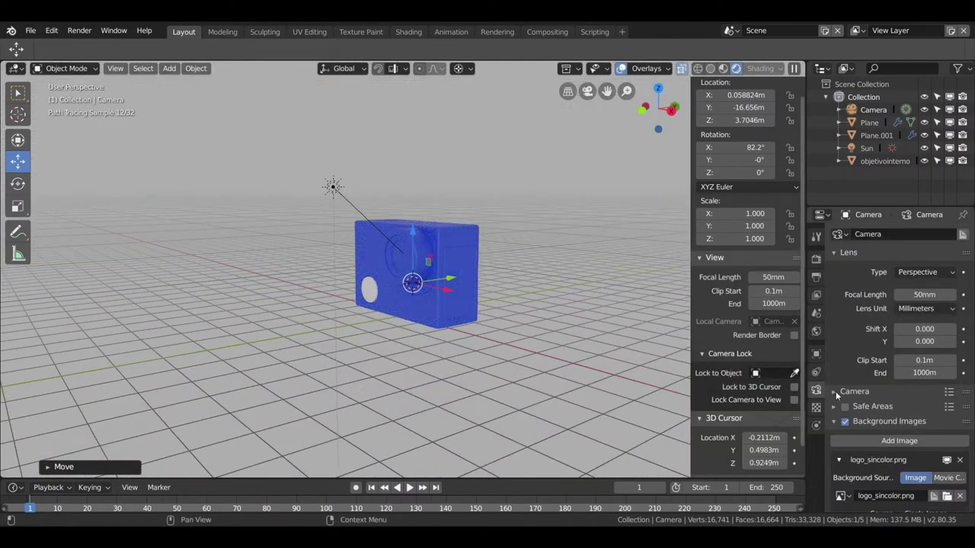
left_click(837, 254)
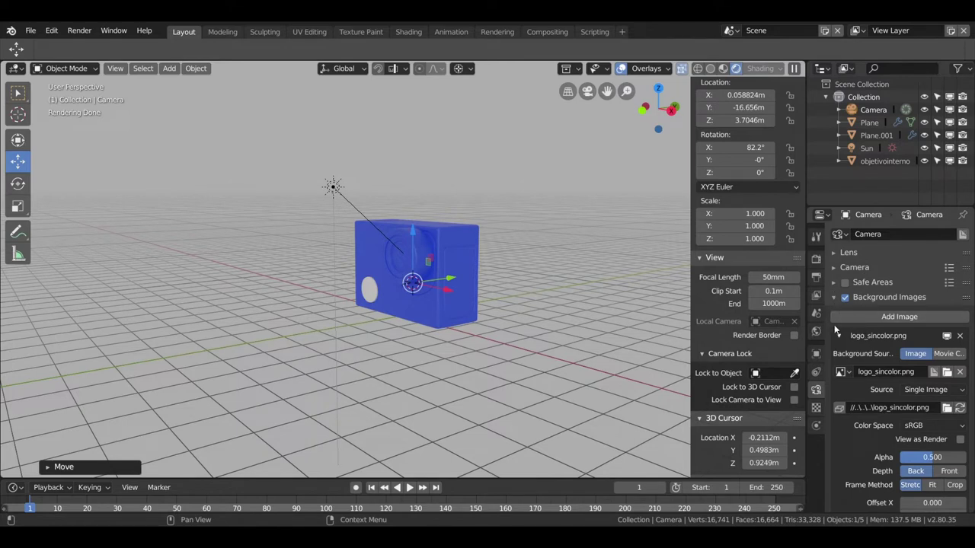
left_click(957, 338)
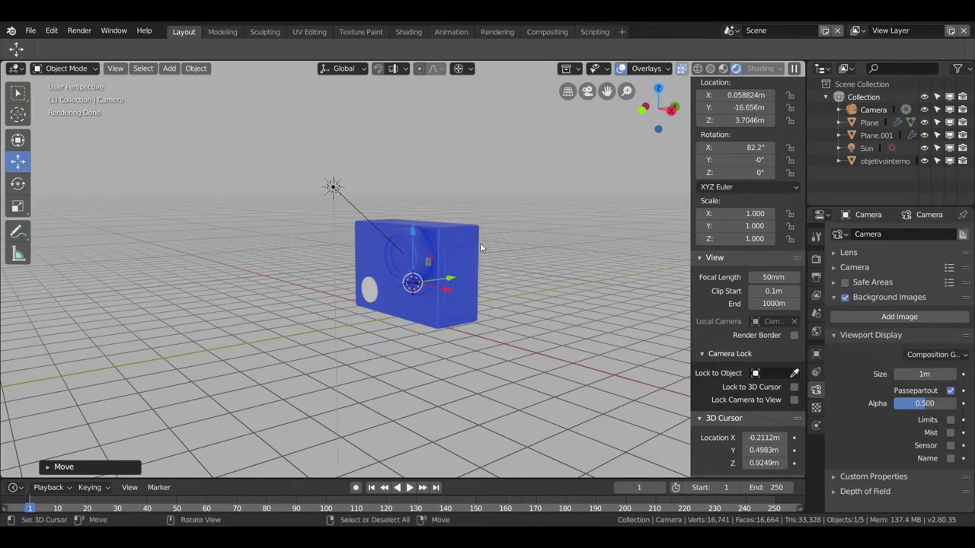
key("KP_0")
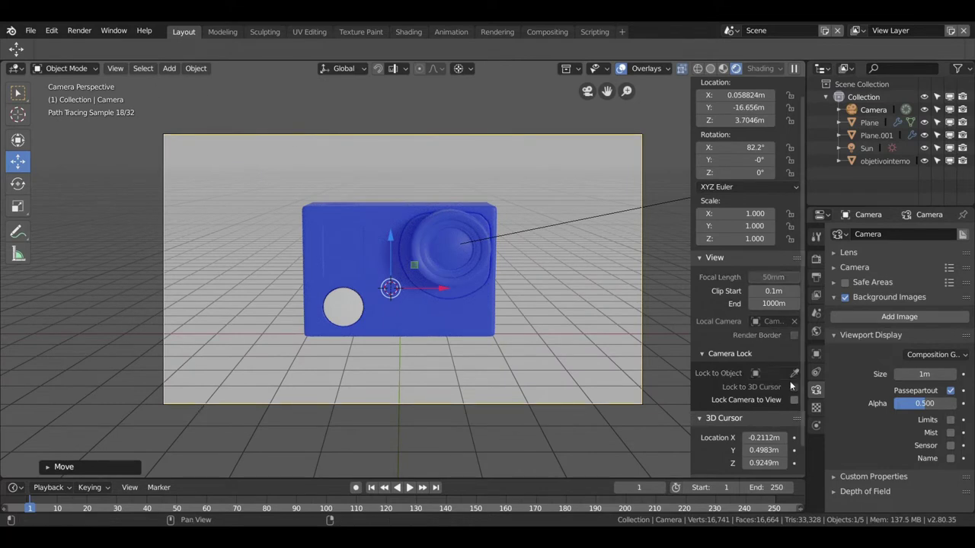
Try the Center and Golden composition guides, then turn both off again
left_click(950, 356)
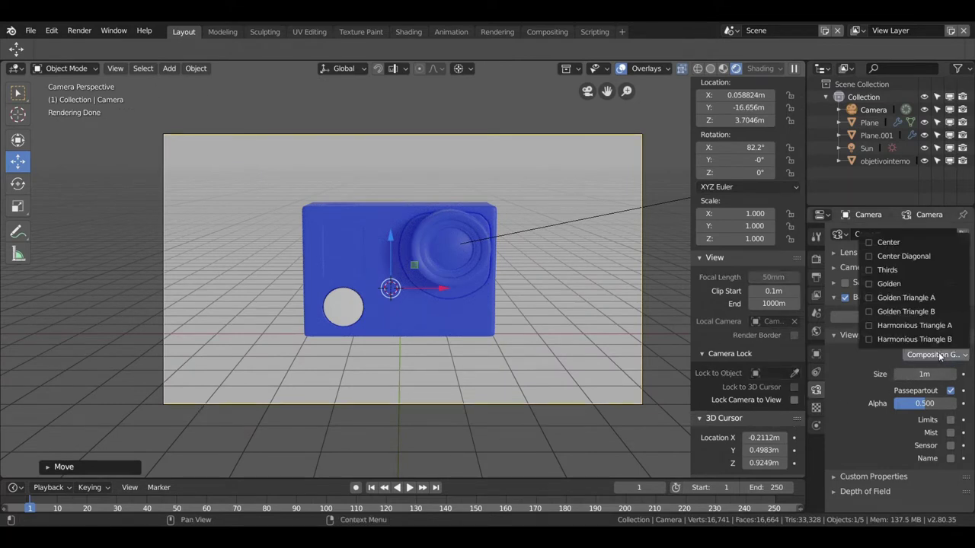
left_click(869, 241)
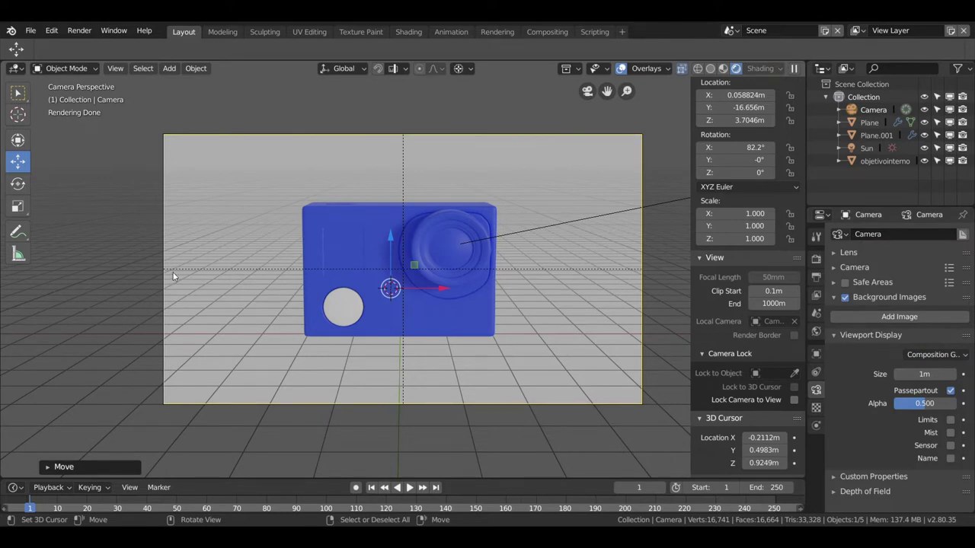
left_click(944, 356)
left_click(871, 284)
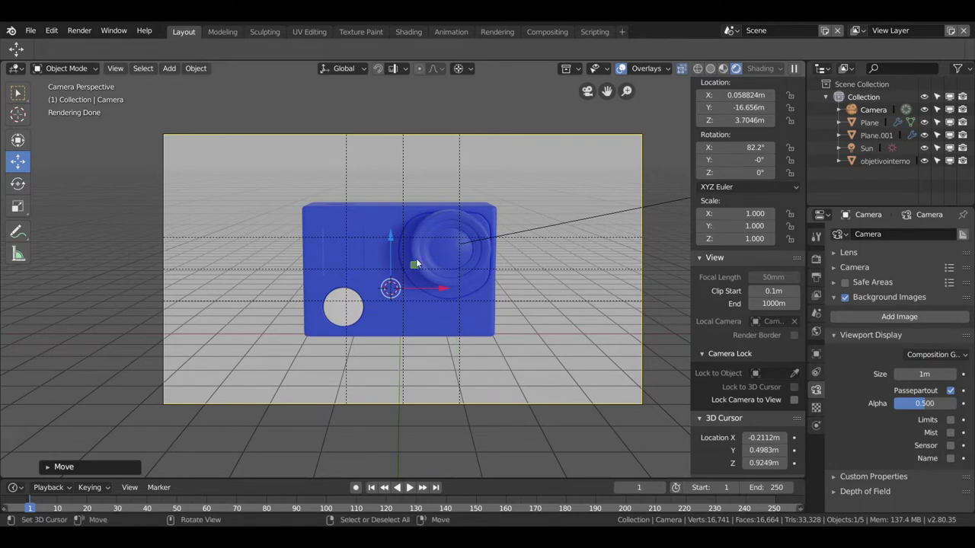
left_click(935, 355)
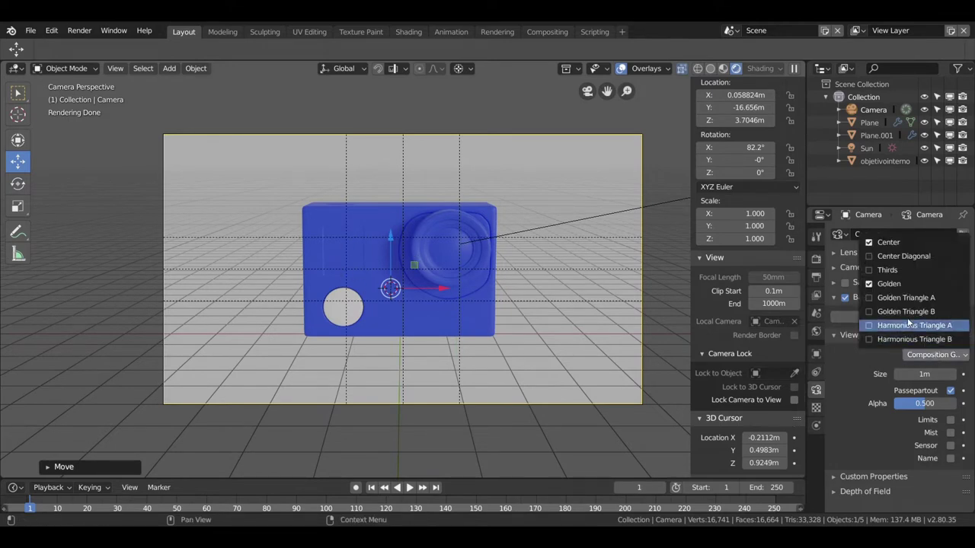
left_click(872, 284)
left_click(935, 355)
left_click(871, 242)
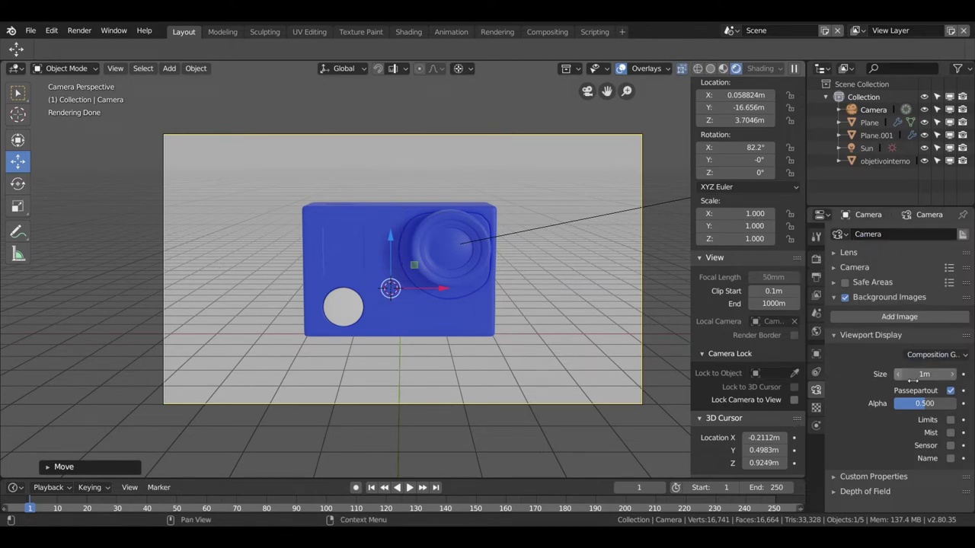
Toggle the passepartout to compare its effect, leaving it enabled
left_click(951, 391)
left_click(951, 391)
left_click(951, 391)
left_click(950, 391)
scroll(471, 349, "down", 3)
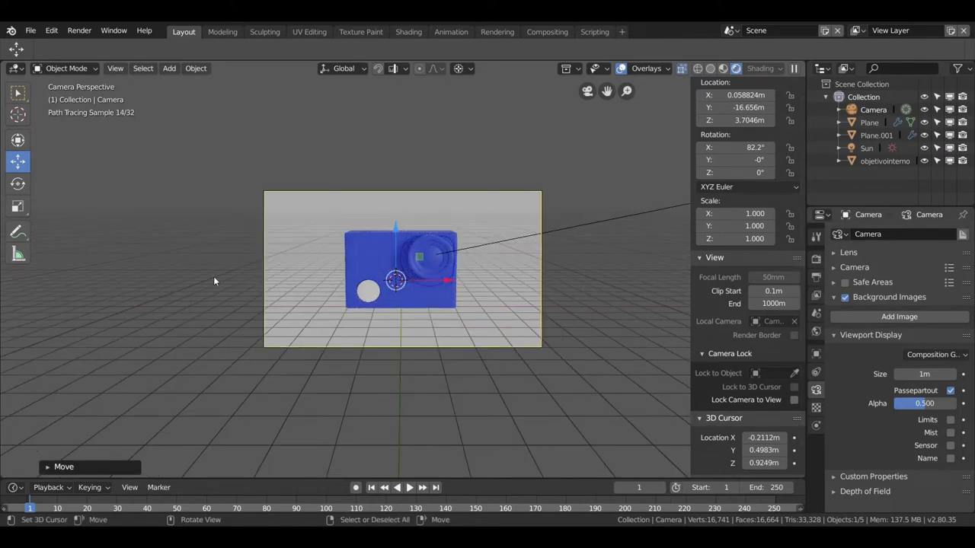
left_click(953, 391)
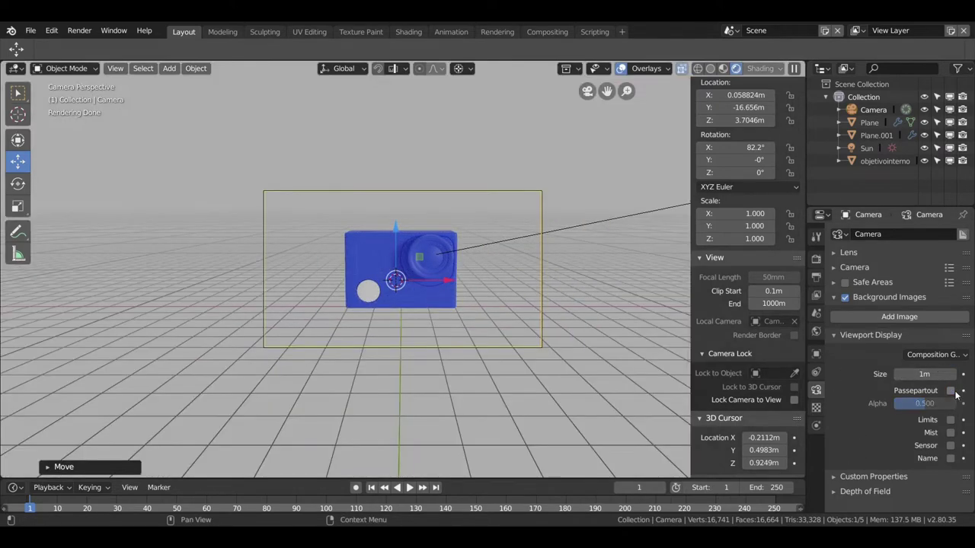
left_click(951, 390)
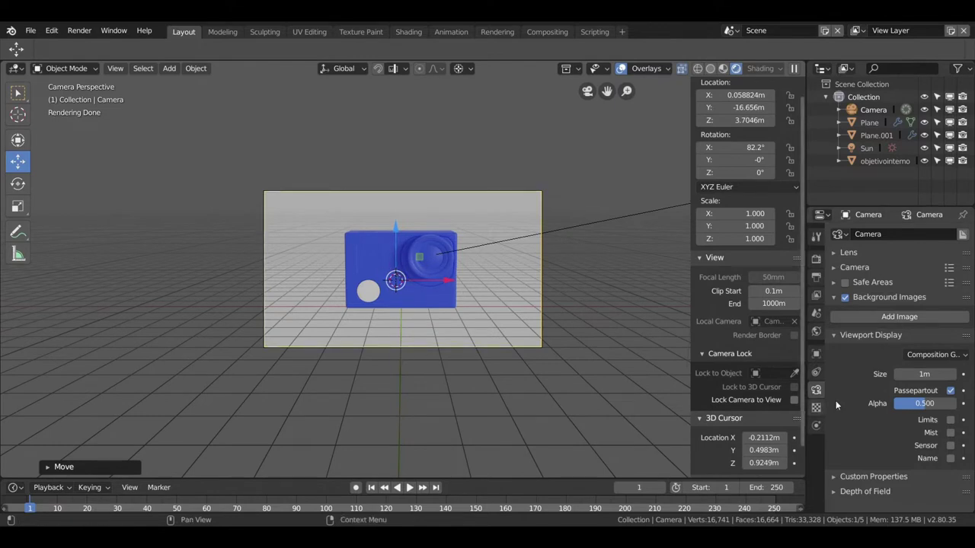
Try the camera's Limits, Mist and Name display options in Viewport Display
left_click(950, 420)
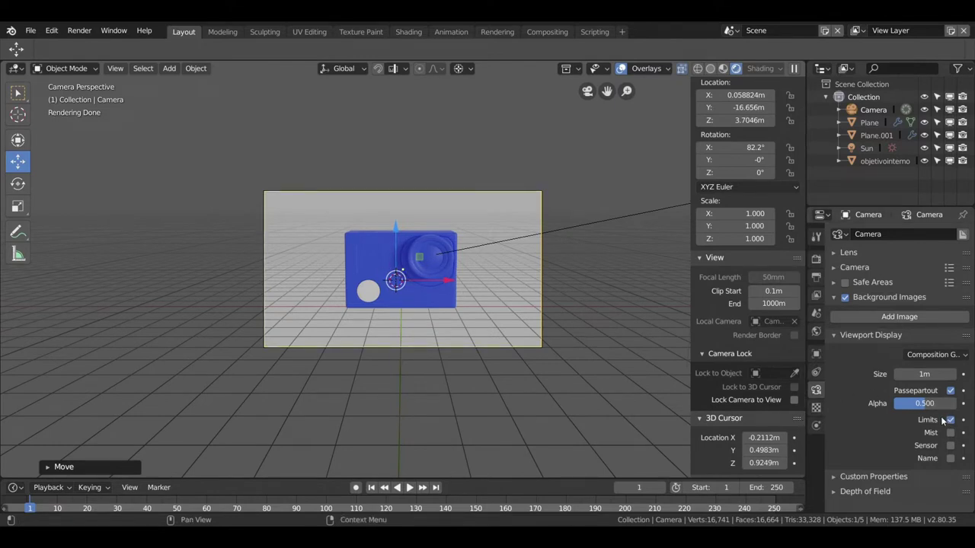
left_click(949, 420)
left_click(951, 432)
left_click(950, 458)
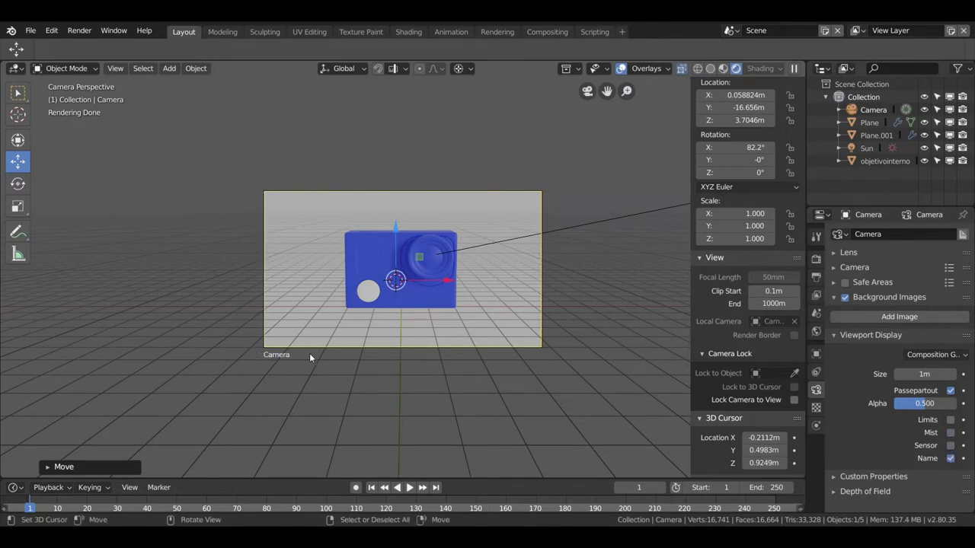
left_click(950, 459)
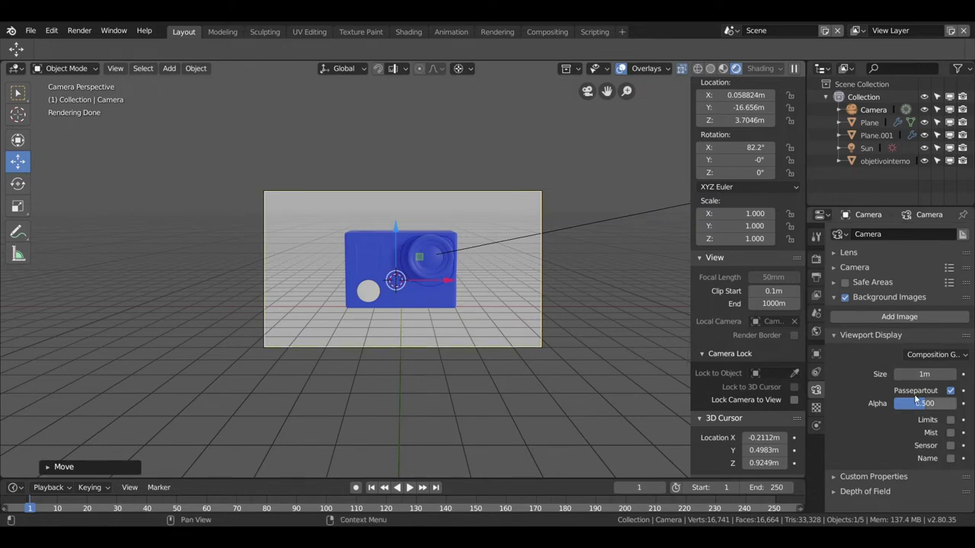
Collapse Viewport Display and expand the camera's Depth of Field settings
left_click(834, 335)
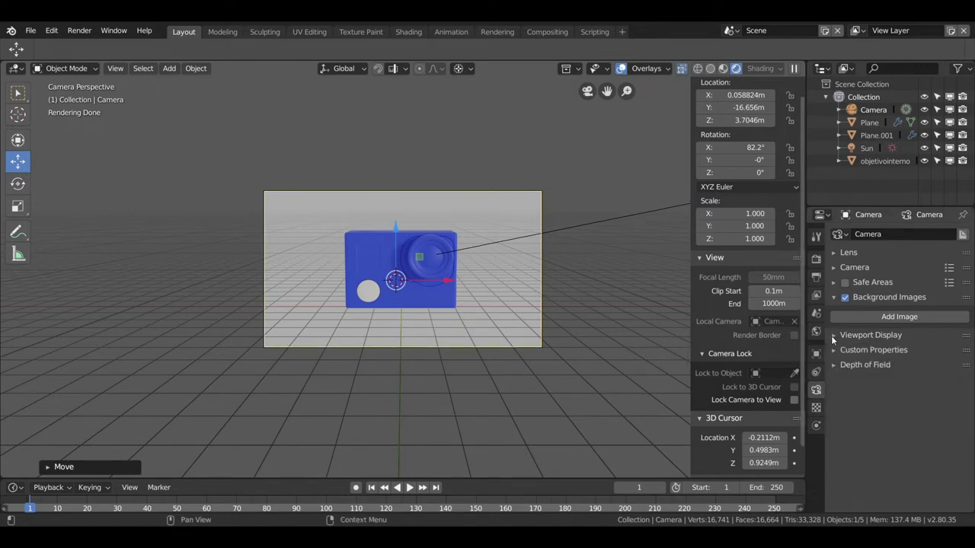
left_click(834, 350)
left_click(834, 350)
left_click(836, 368)
scroll(876, 432, "down", 2)
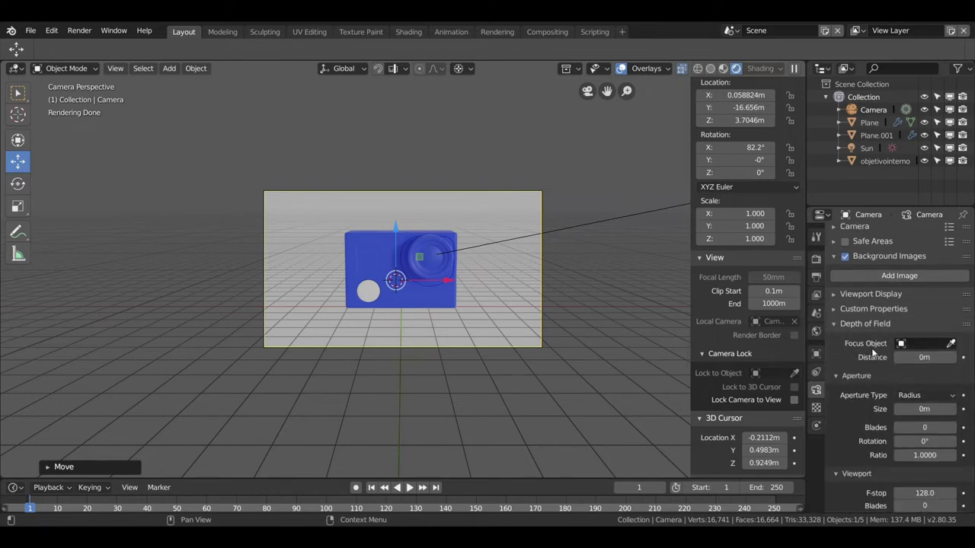
scroll(412, 248, "up", 1)
scroll(412, 248, "up", 1)
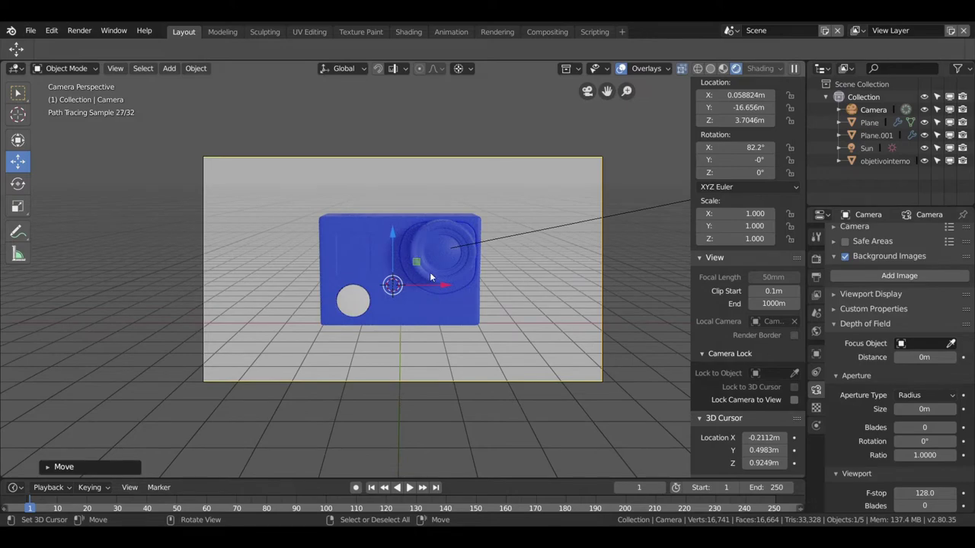
scroll(411, 280, "down", 2)
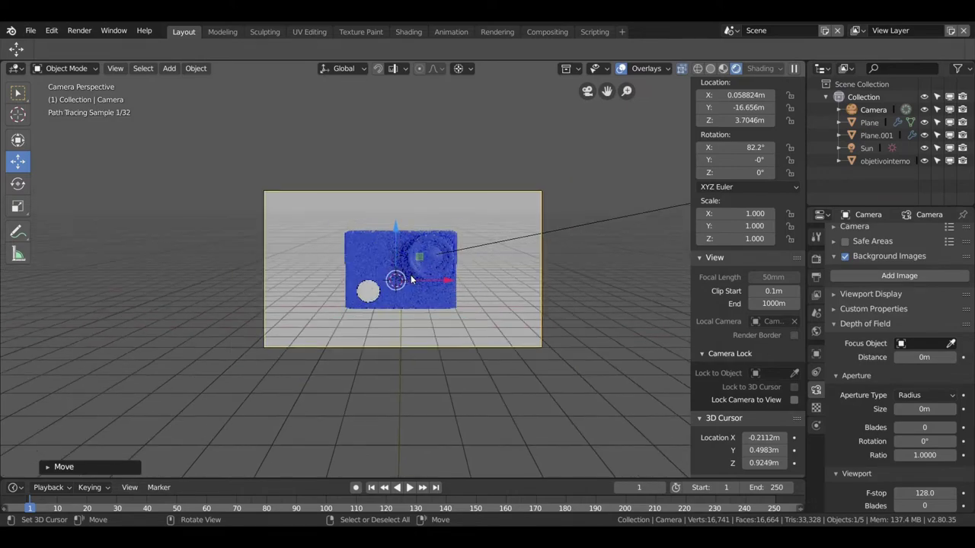
middle_click_drag(411, 281, 325, 297)
left_click(387, 266)
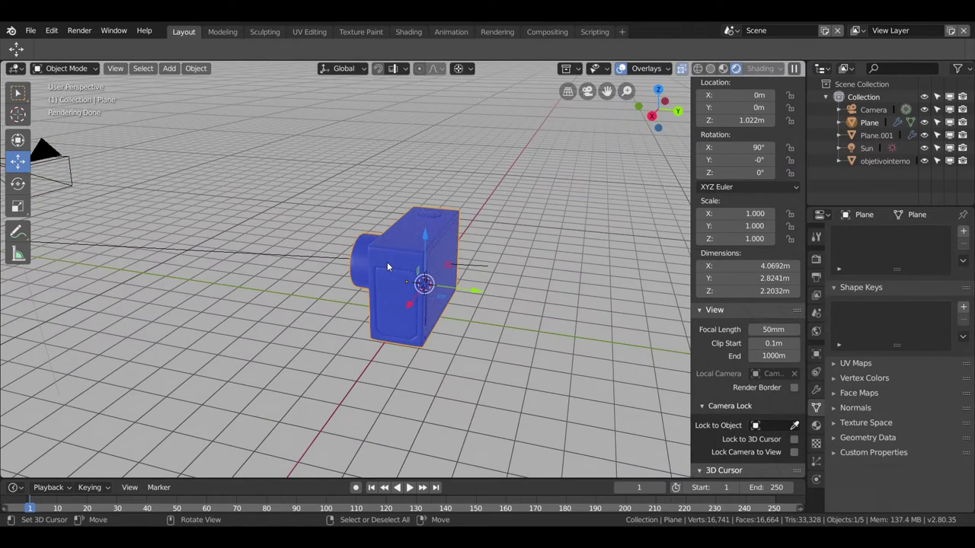
Duplicate the camera body as Plane.002 and place it on top of the original
key("shift+d")
right_click(472, 293)
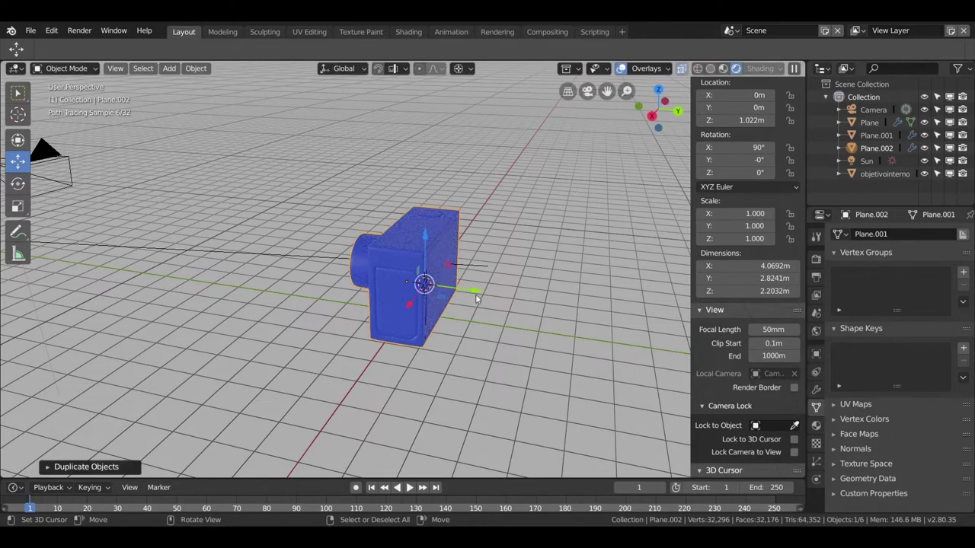
key("g")
key("y")
left_click(560, 284)
middle_click_drag(560, 284, 633, 282)
key("KP_0")
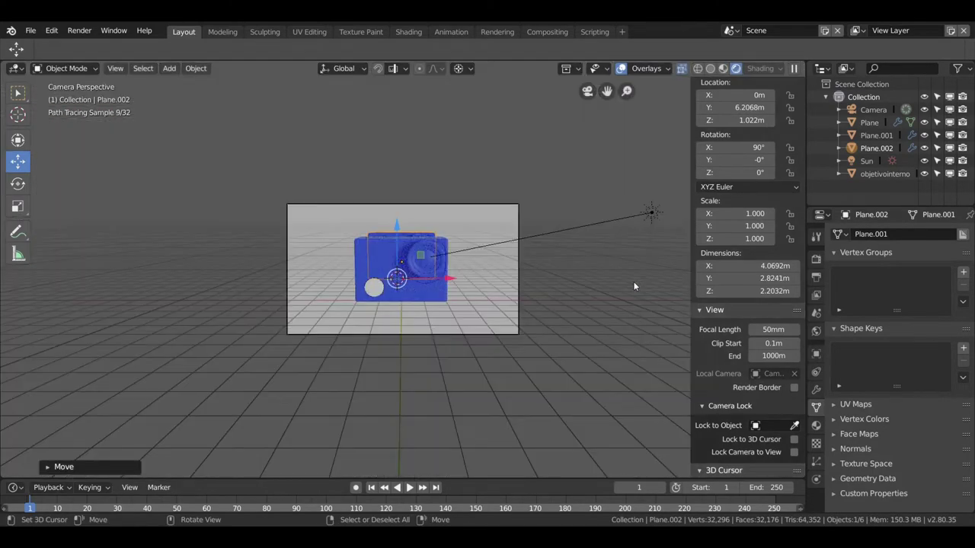
scroll(633, 286, "up", 1)
key("g")
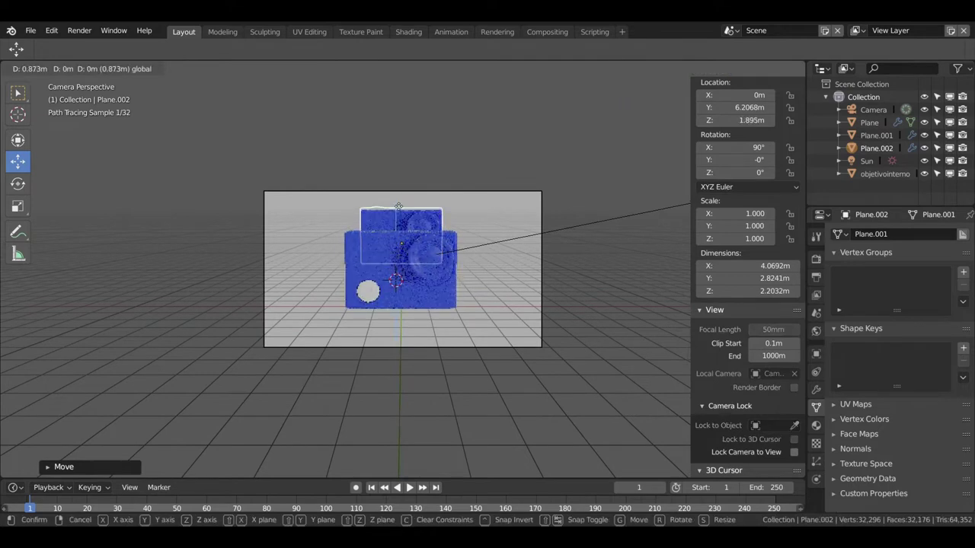
left_click(398, 200)
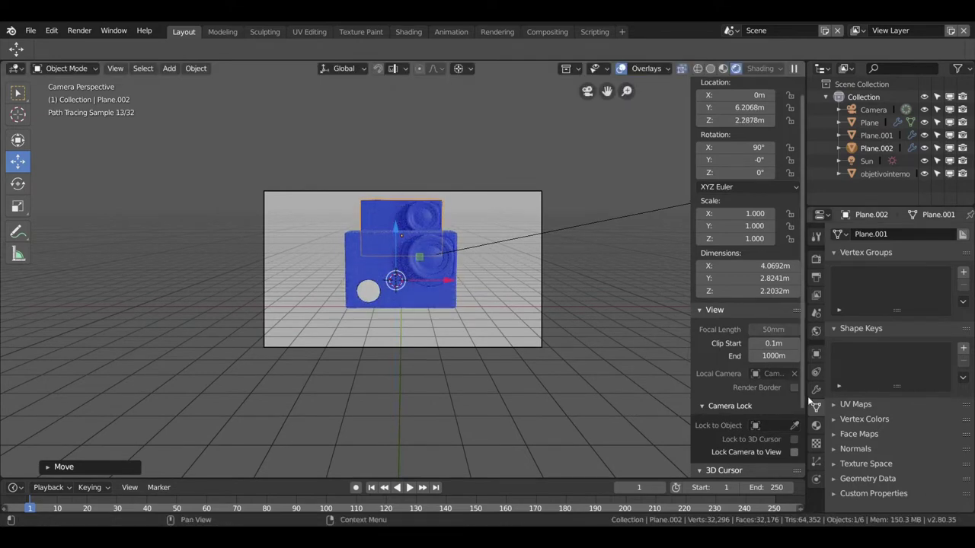
Replace Plane.002's shared blue material with a new red Material.003
left_click(816, 425)
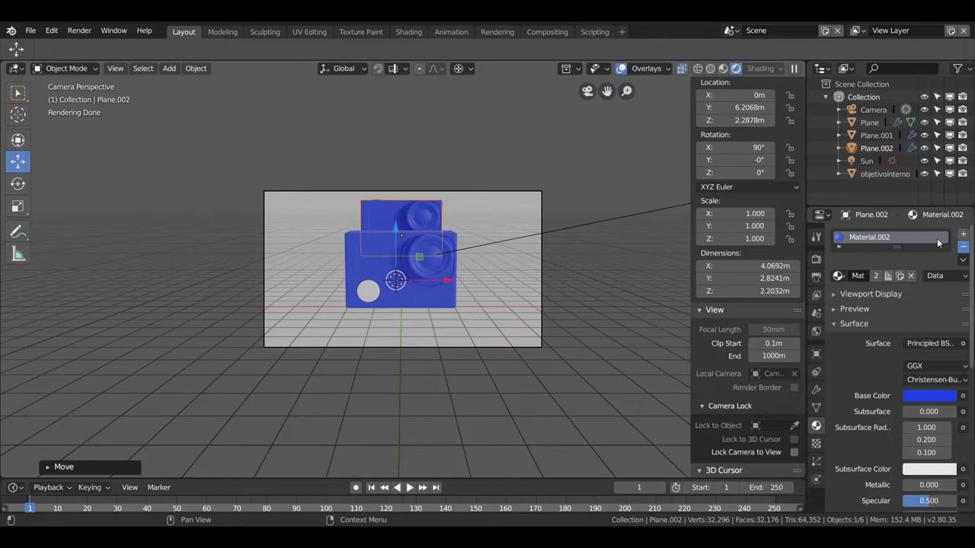
left_click(962, 246)
left_click(883, 275)
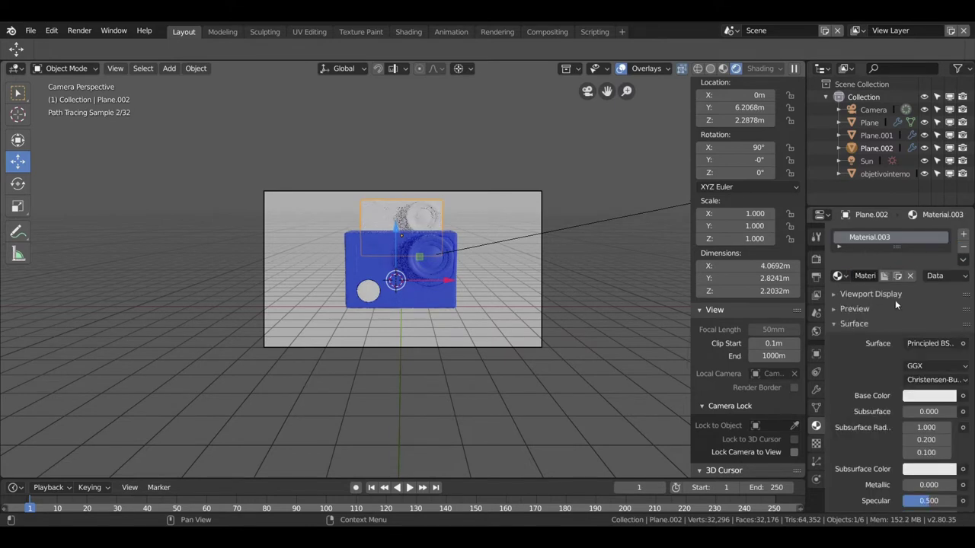
left_click(921, 395)
left_click_drag(885, 275, 887, 303)
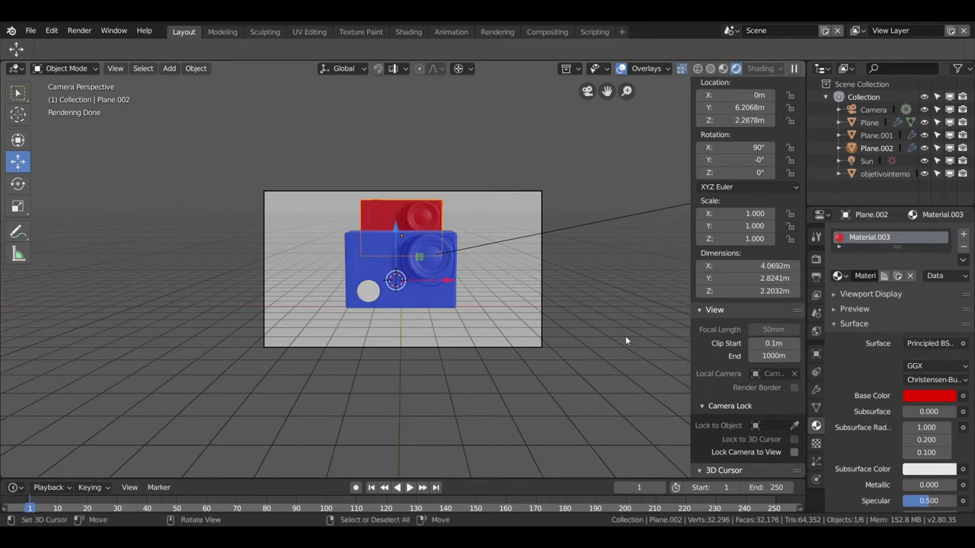
left_click(426, 294)
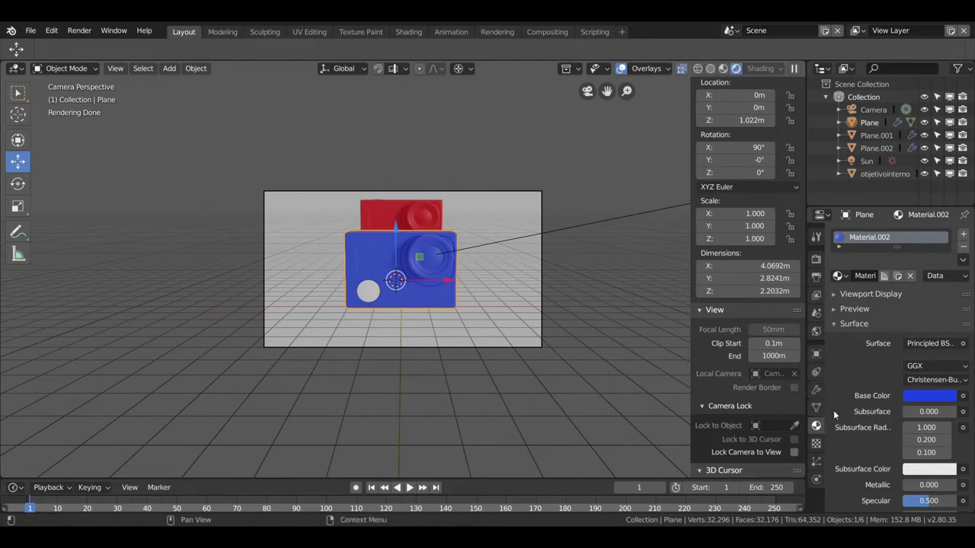
Select the scene camera and set its depth-of-field focus object to objetivointerno
left_click(542, 214)
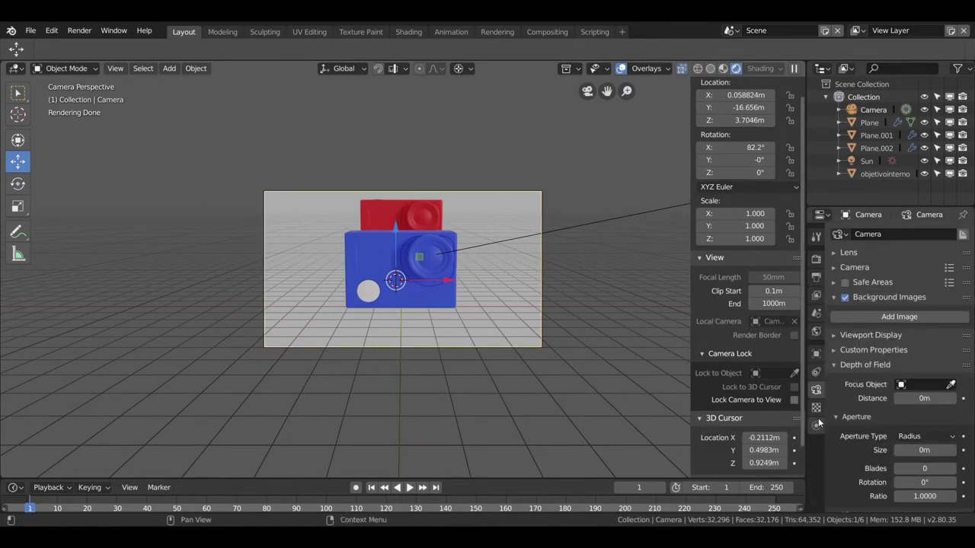
left_click(486, 180)
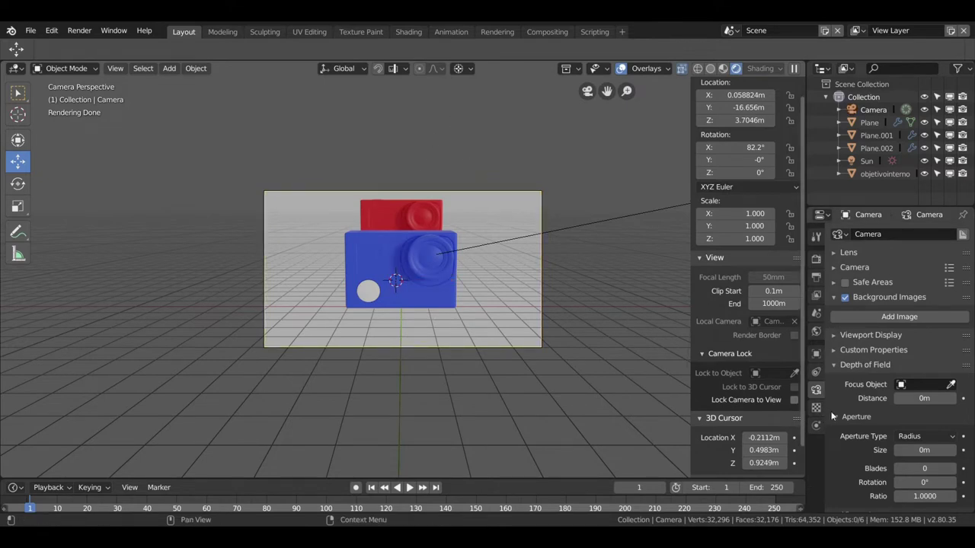
left_click(460, 265)
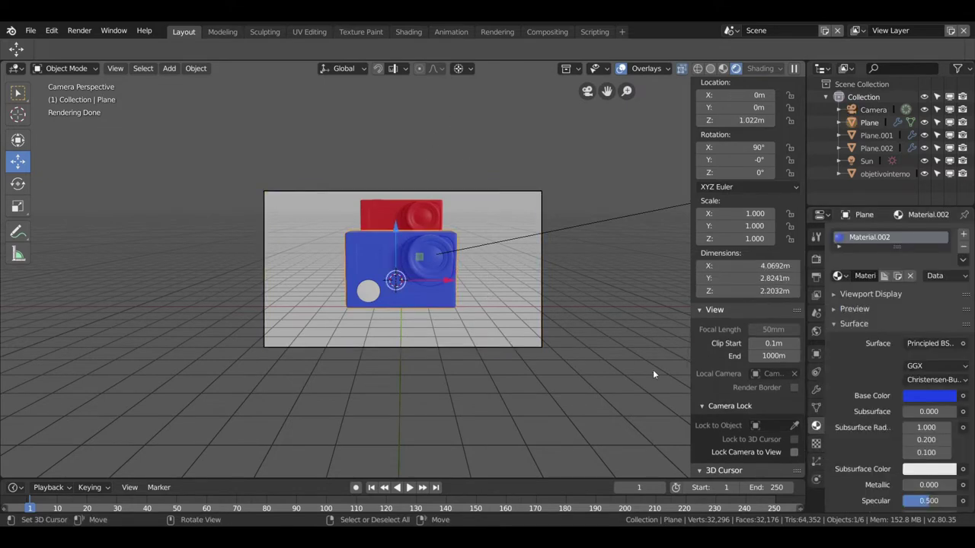
left_click(538, 216)
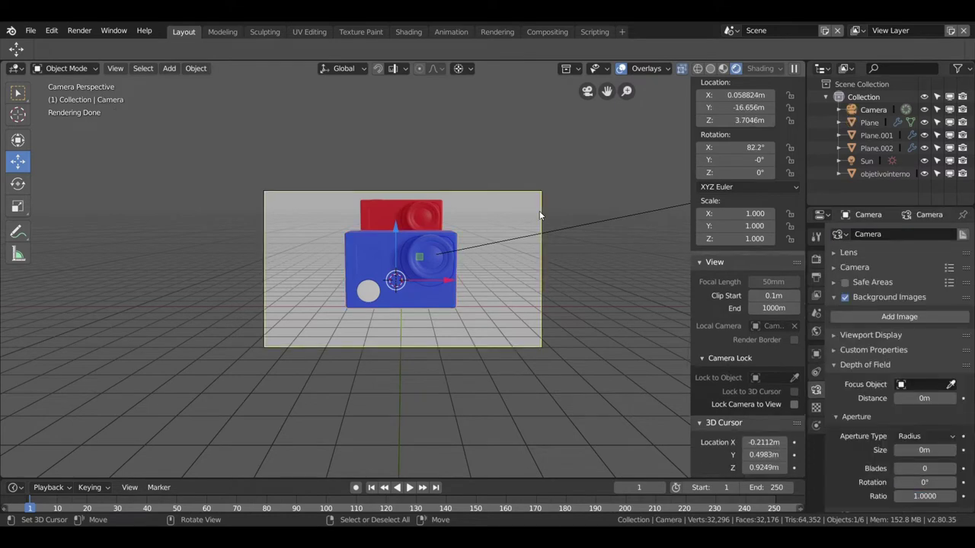
left_click(905, 386)
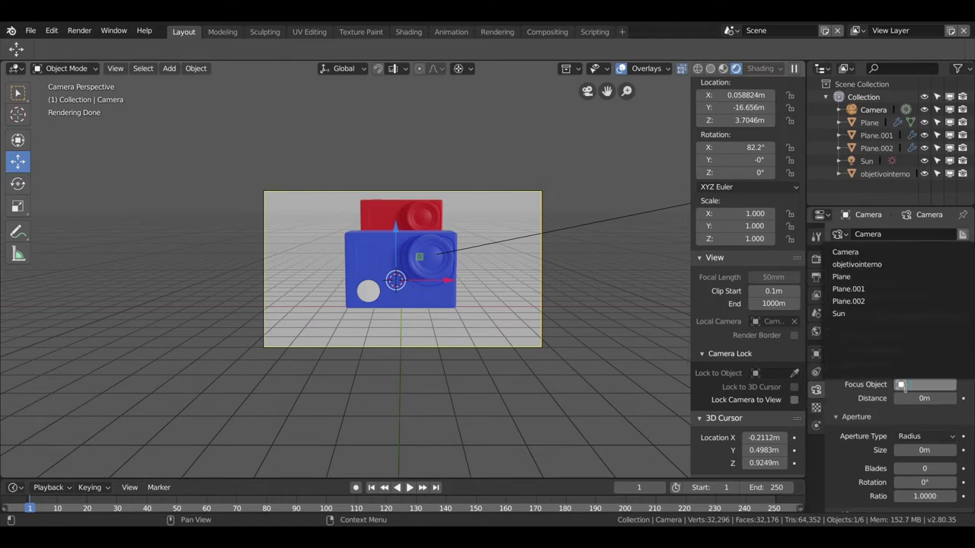
left_click(857, 264)
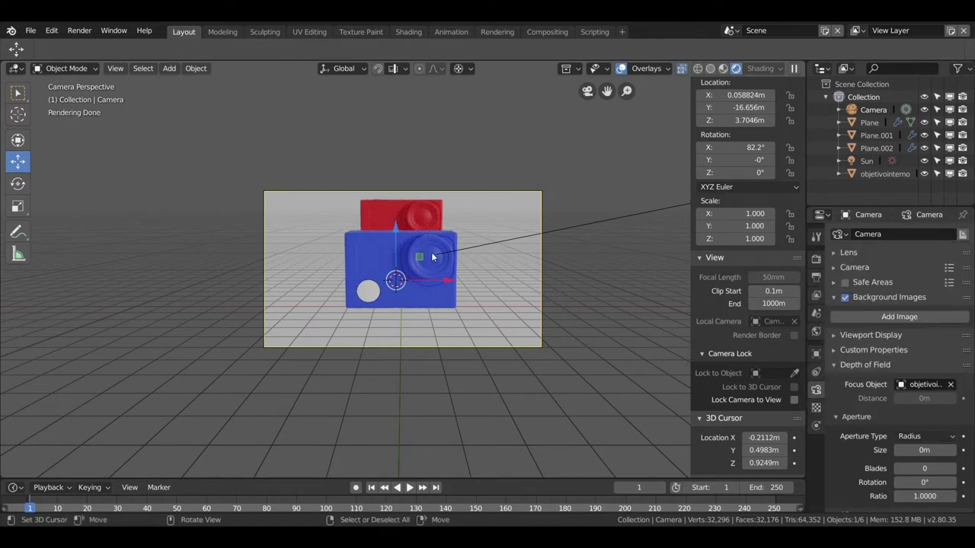
Fill the viewport with the camera view and switch shading to Rendered
key("Home")
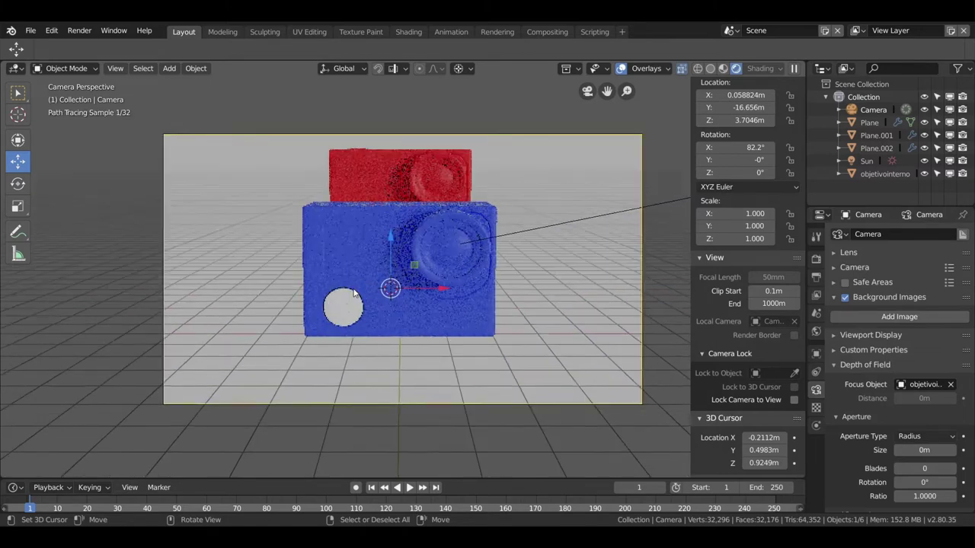
key("z")
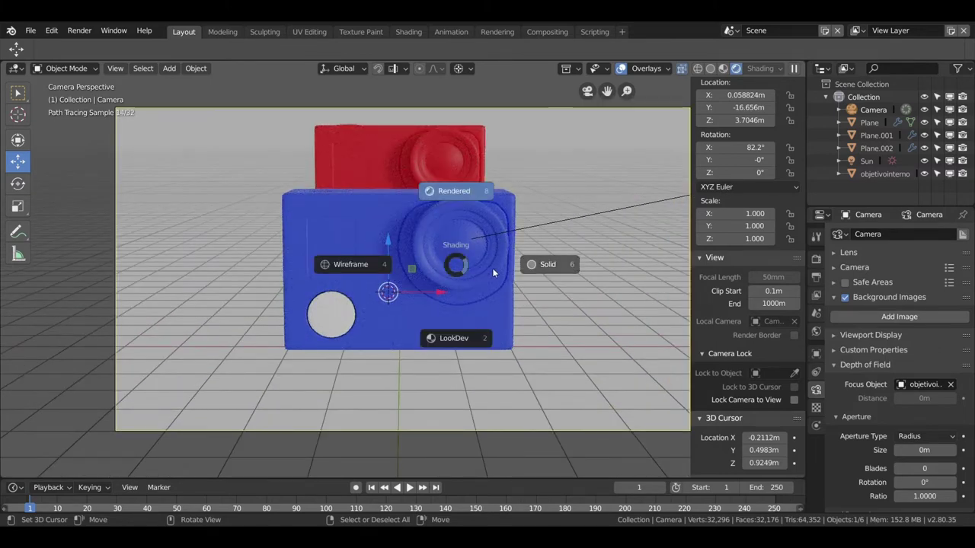
left_click(369, 268)
left_click(738, 70)
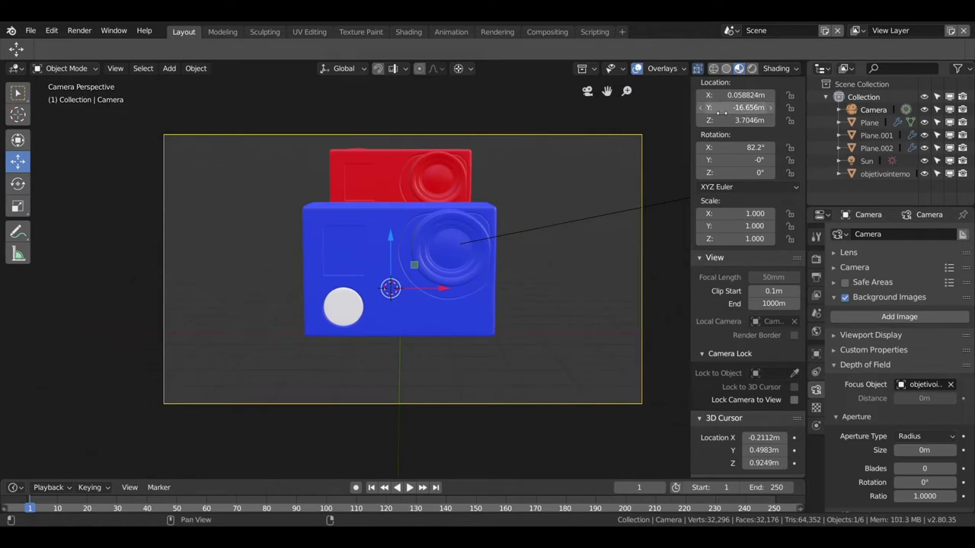
left_click(751, 69)
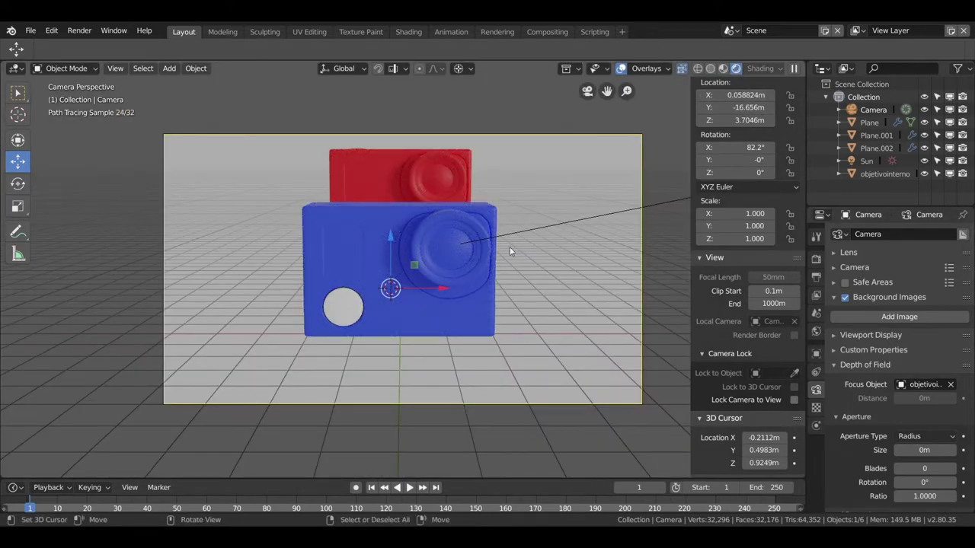
Keep objetivointerno as focus and widen the aperture to 0.41 m for stronger blur
left_click(929, 385)
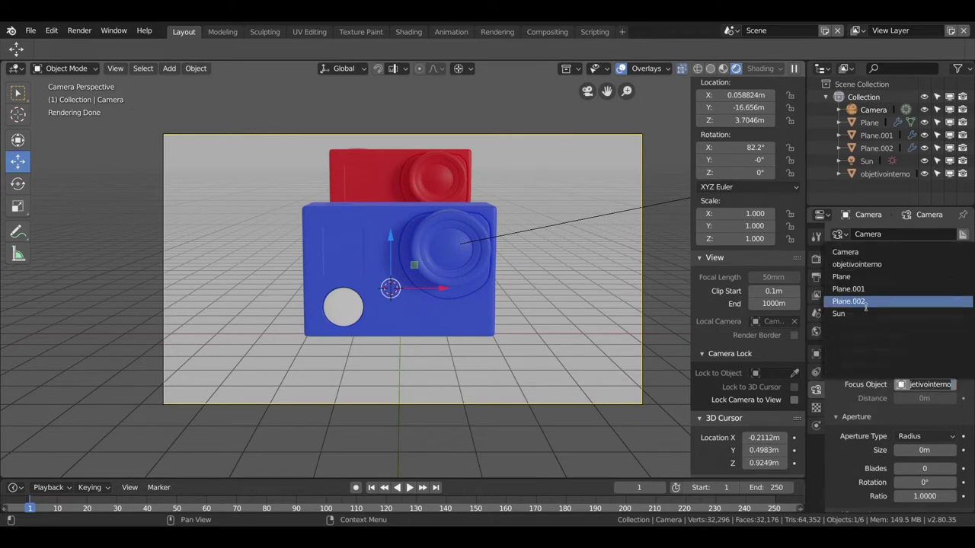
left_click(873, 267)
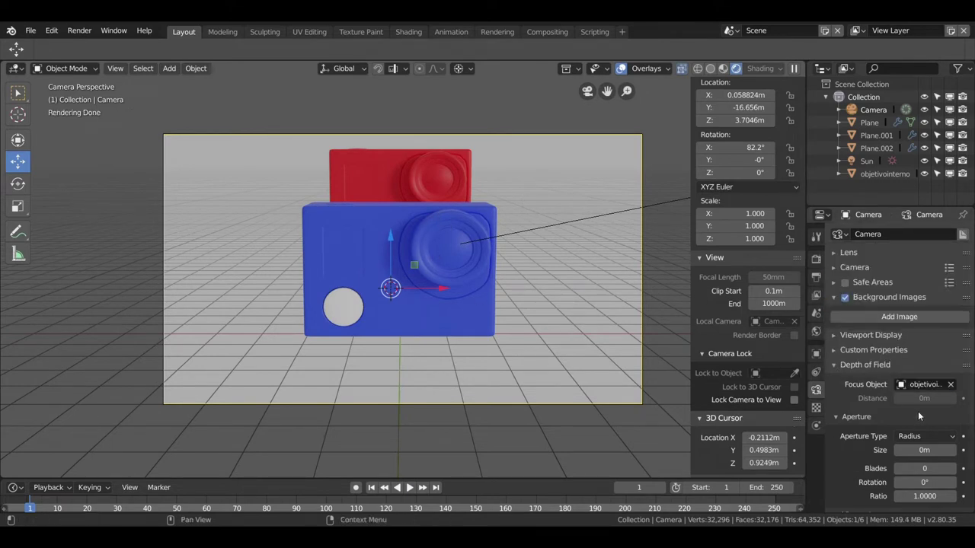
left_click_drag(922, 450, 944, 450)
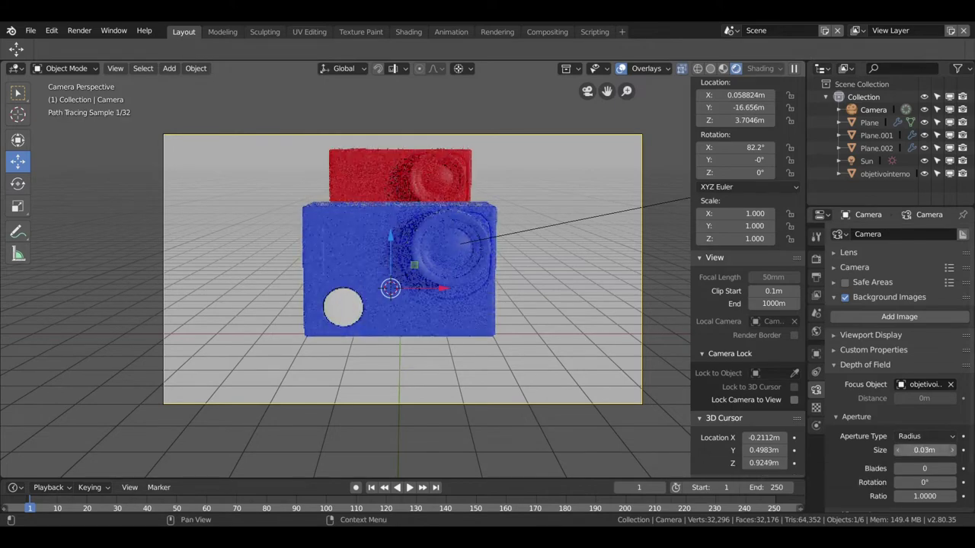
left_click_drag(923, 450, 941, 450)
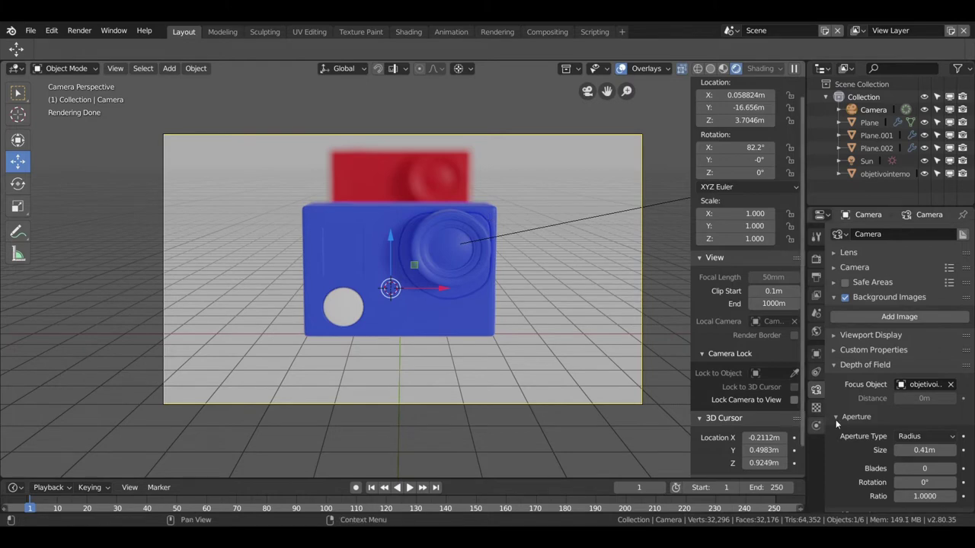
Set 5 aperture blades at 0.87° rotation, focus distance 0.29 m, and clear the focus object
scroll(915, 412, "down", 1)
scroll(915, 412, "down", 1)
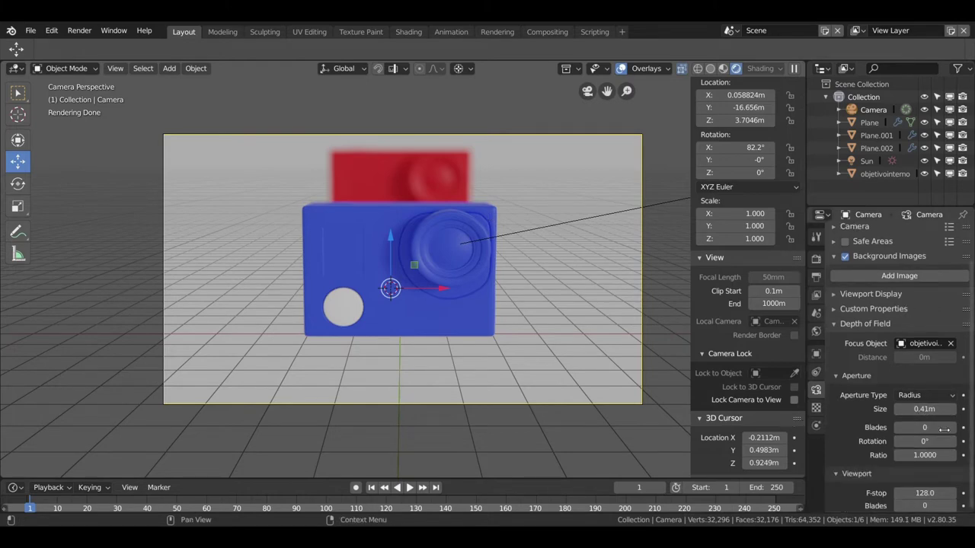
left_click_drag(931, 430, 930, 431)
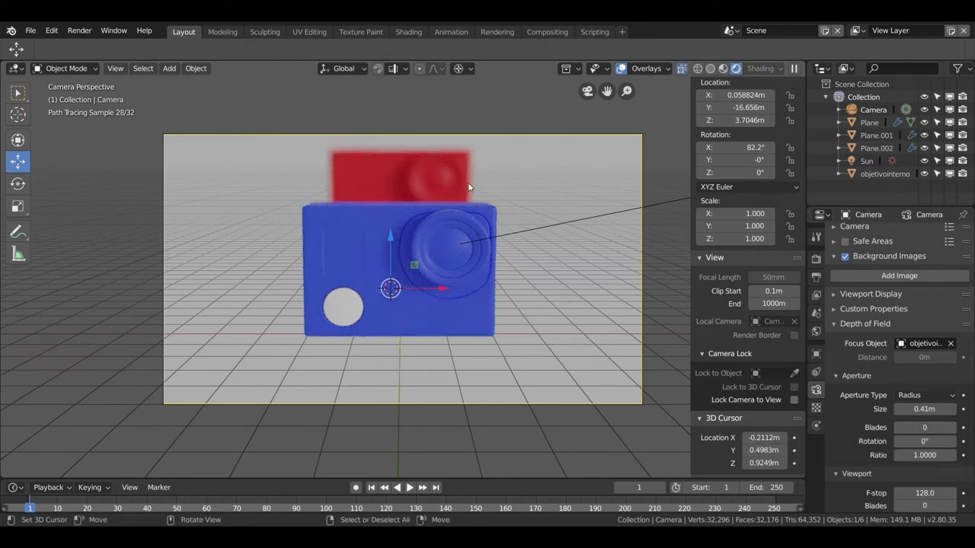
scroll(878, 407, "down", 1)
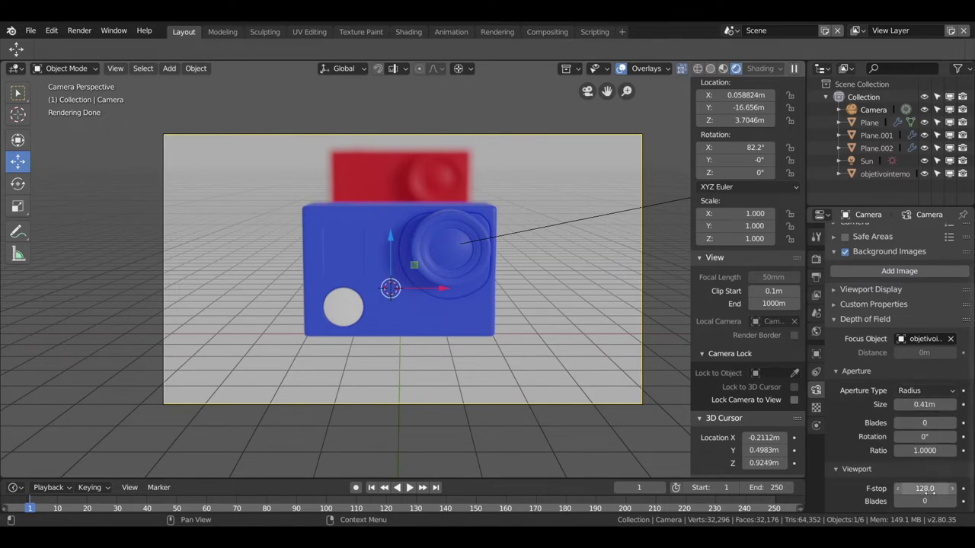
mouse_move(922, 423)
left_mouse_down()
mouse_move(937, 423)
mouse_move(937, 437)
left_mouse_up()
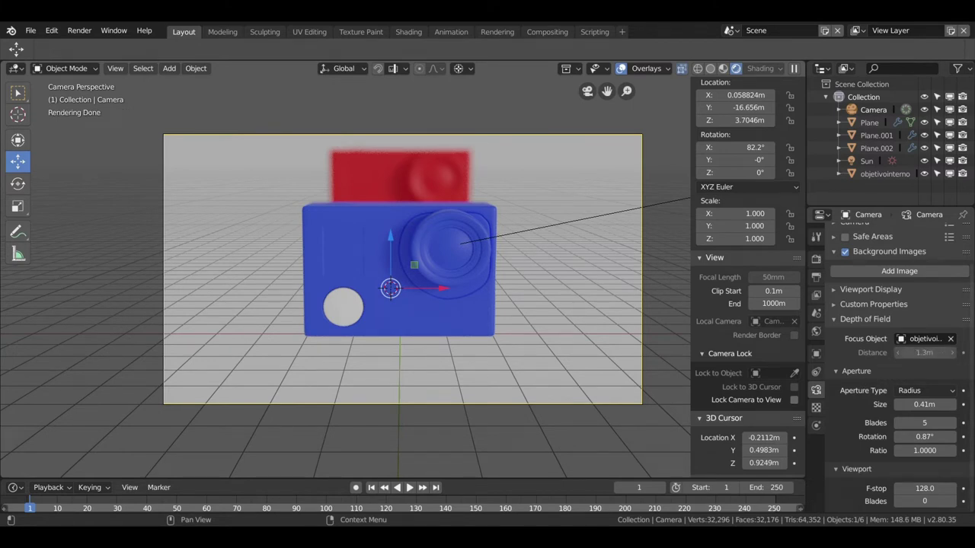
left_click_drag(924, 353, 543, 243)
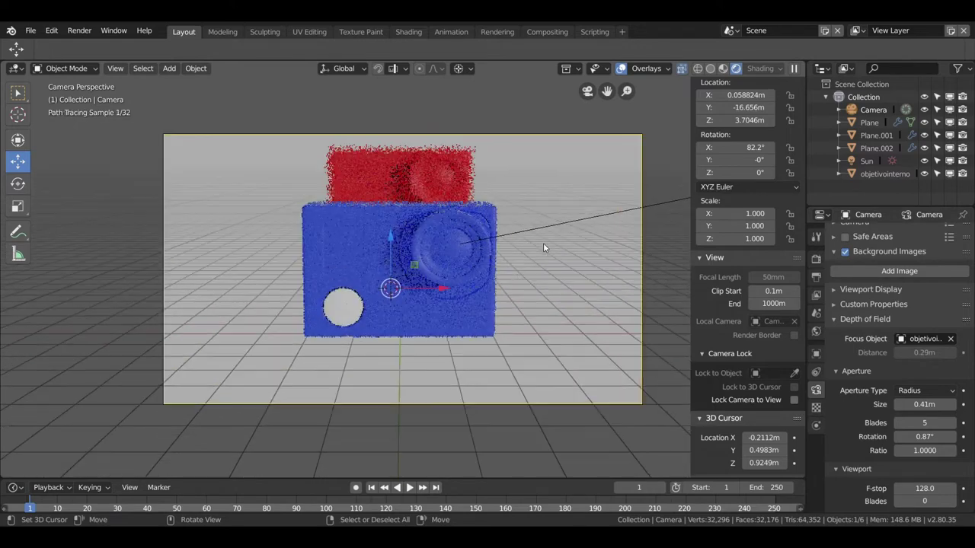
left_click(950, 339)
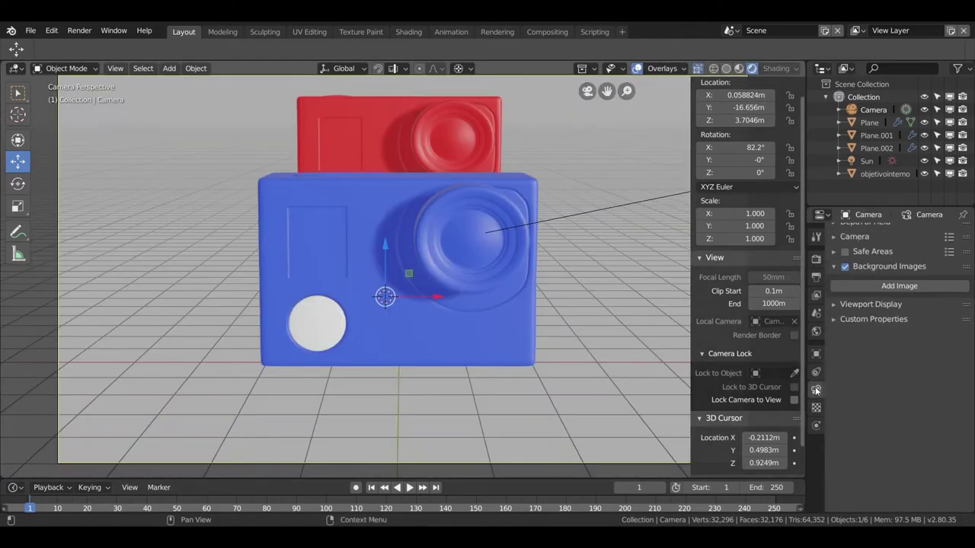
Delete the red duplicate camera body, Plane.002, from the scene
left_click(865, 320)
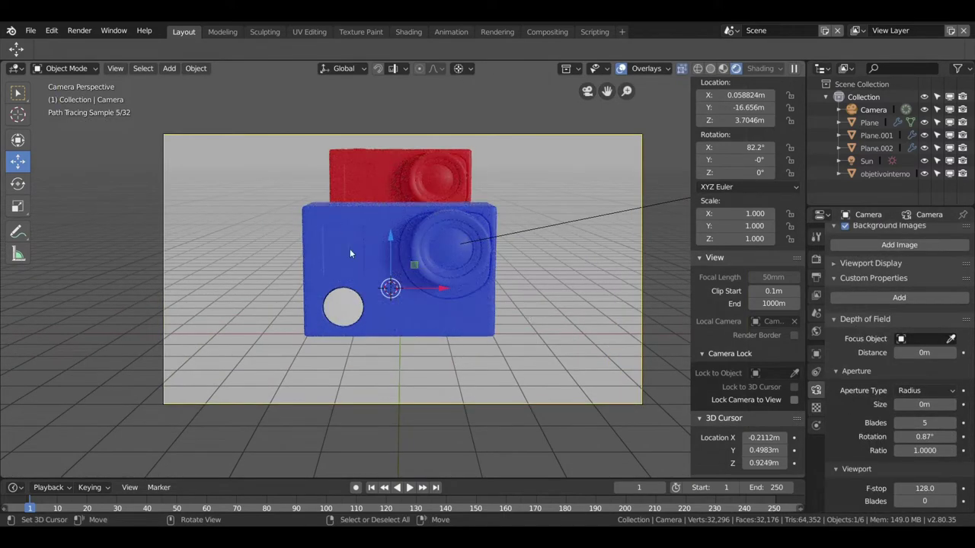
left_click(355, 171)
key("Delete")
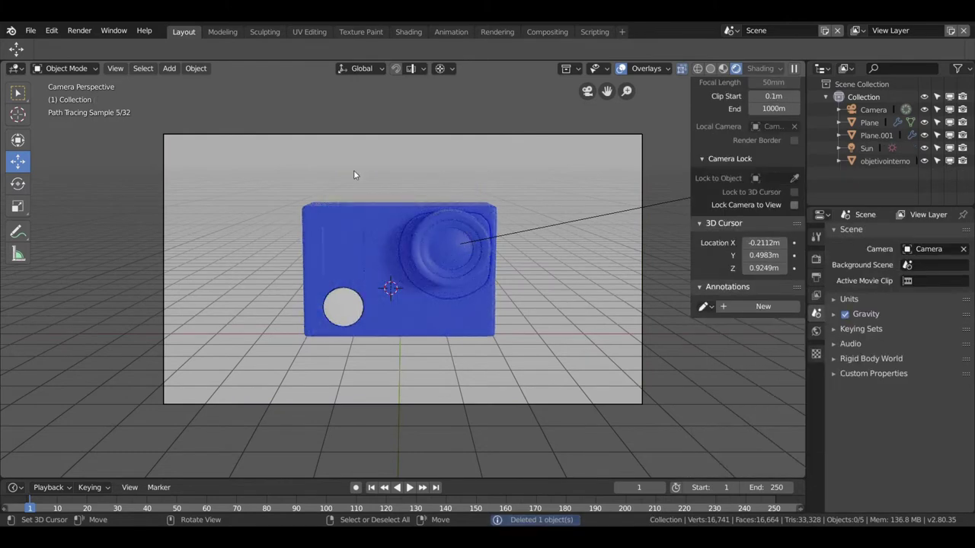
middle_click_drag(406, 274, 273, 282)
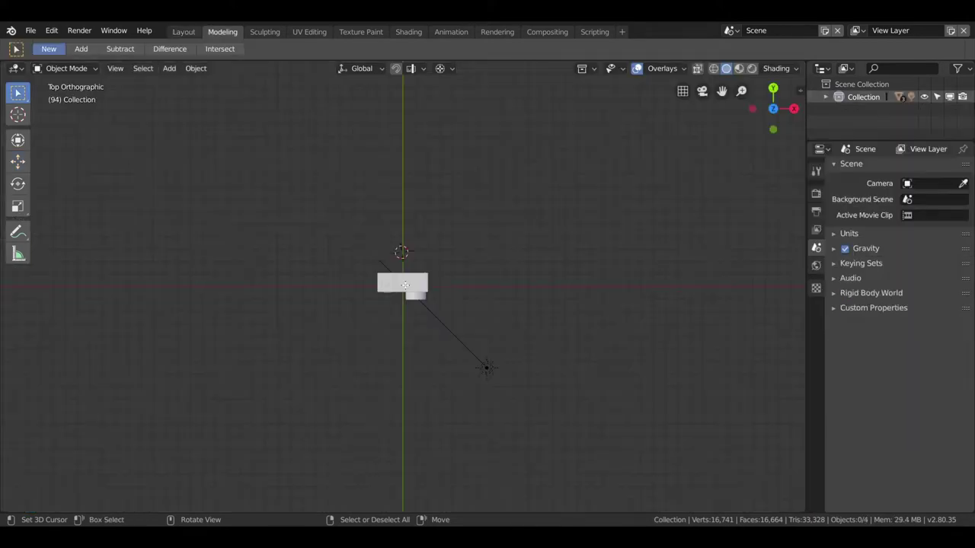
Snap the 3D cursor to the model's plane and add a NURBS circle scaled up around it
left_click(403, 282)
key("shift+s")
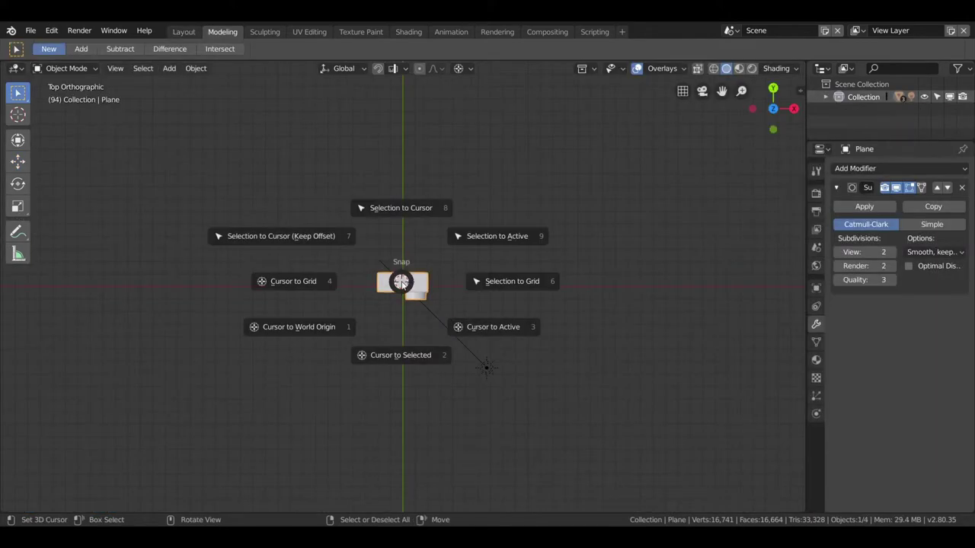
left_click(402, 353)
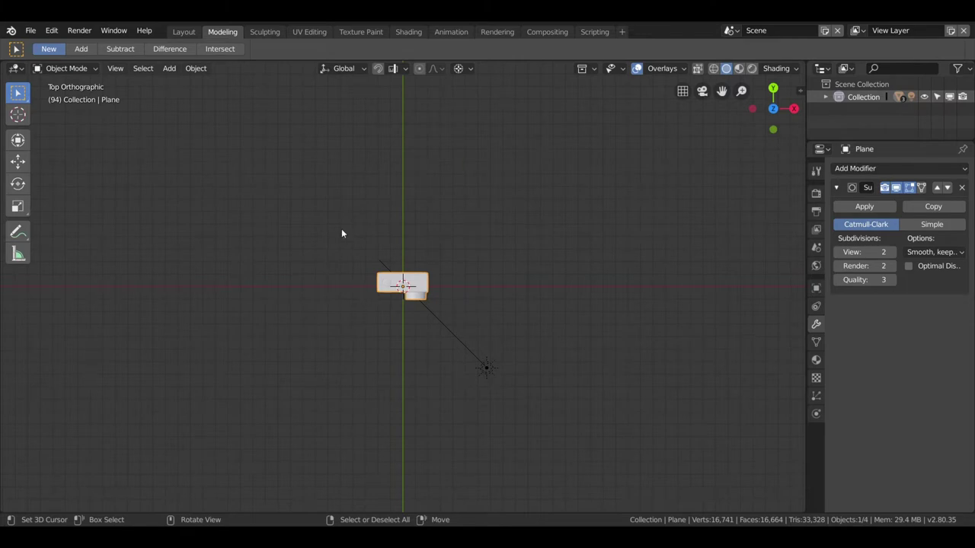
key("shift+a")
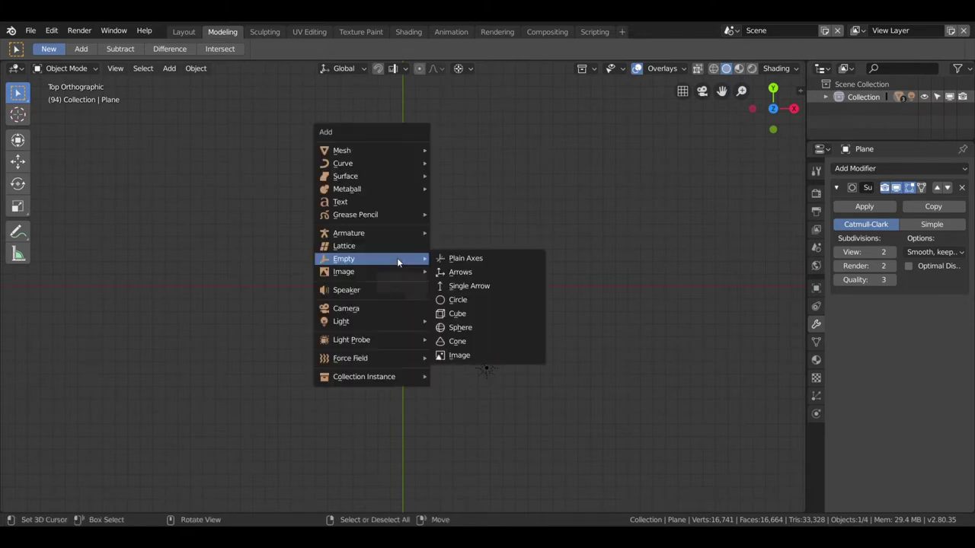
mouse_move(343, 163)
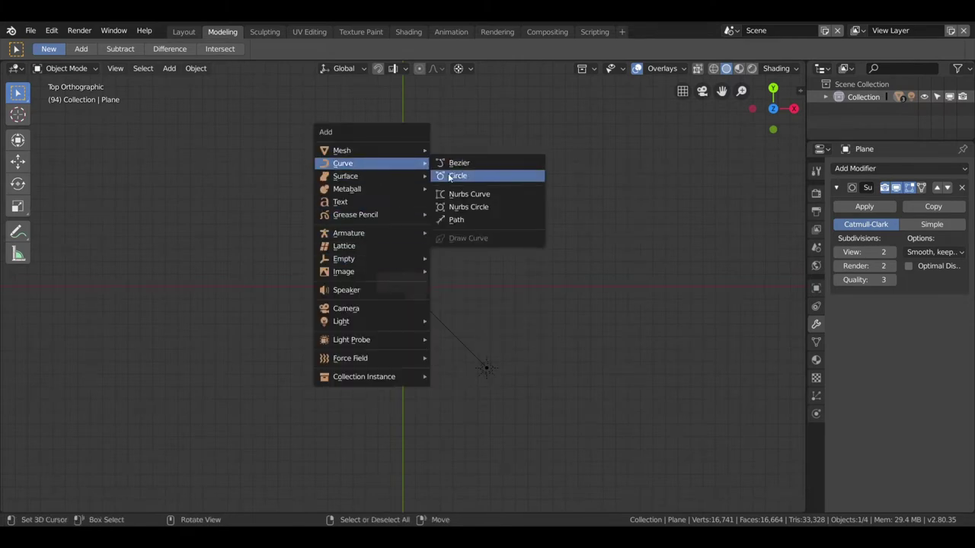
left_click(479, 209)
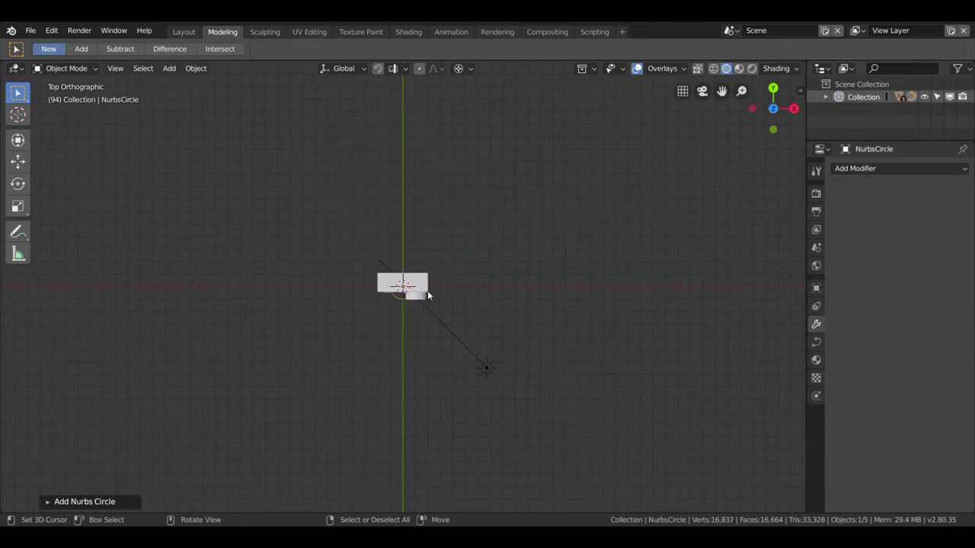
key("s")
left_click(537, 431)
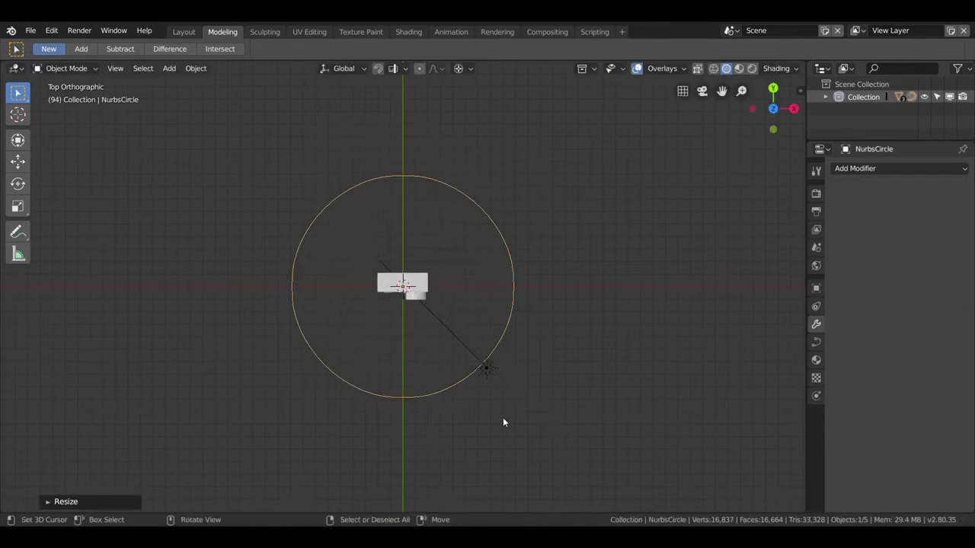
mouse_move(470, 310)
middle_mouse_down()
mouse_move(456, 227)
mouse_move(357, 196)
mouse_move(455, 206)
middle_mouse_up()
key("KP_7")
Add a camera on the circle's near edge, raise it to Z 7.95 m and tilt it 86.3° on X
right_click(402, 395, "shift")
key("shift+a")
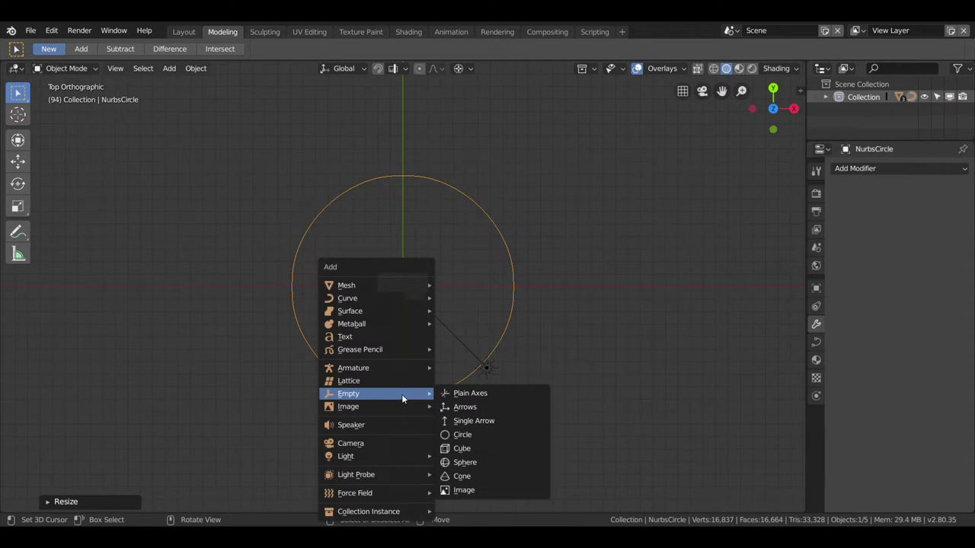
left_click(376, 442)
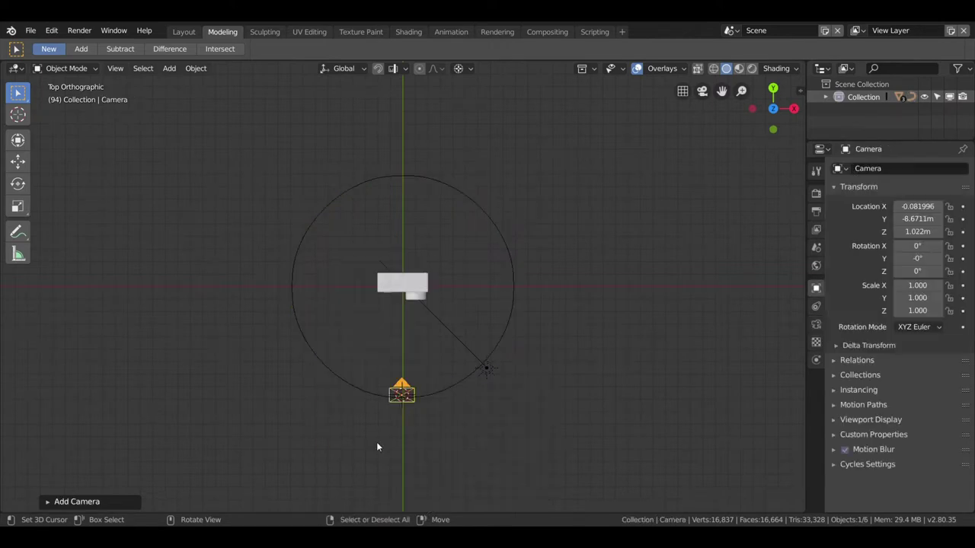
key("KP_3")
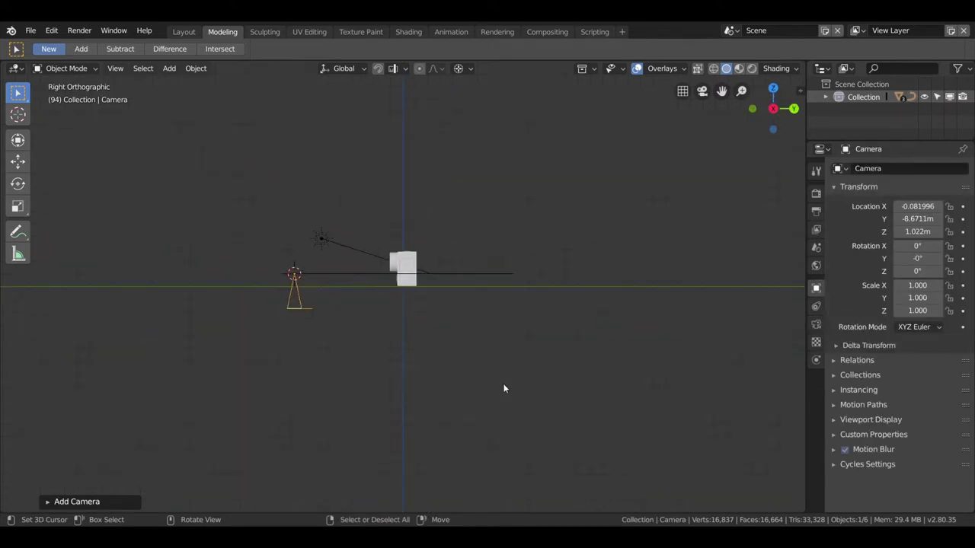
right_click(310, 173, "shift")
left_click(25, 165)
left_click_drag(313, 169, 328, 499)
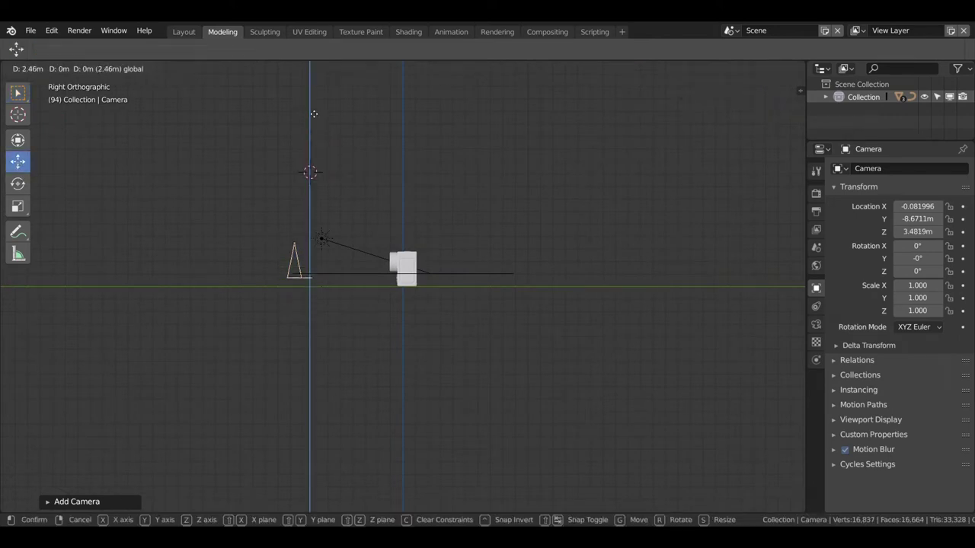
key("r")
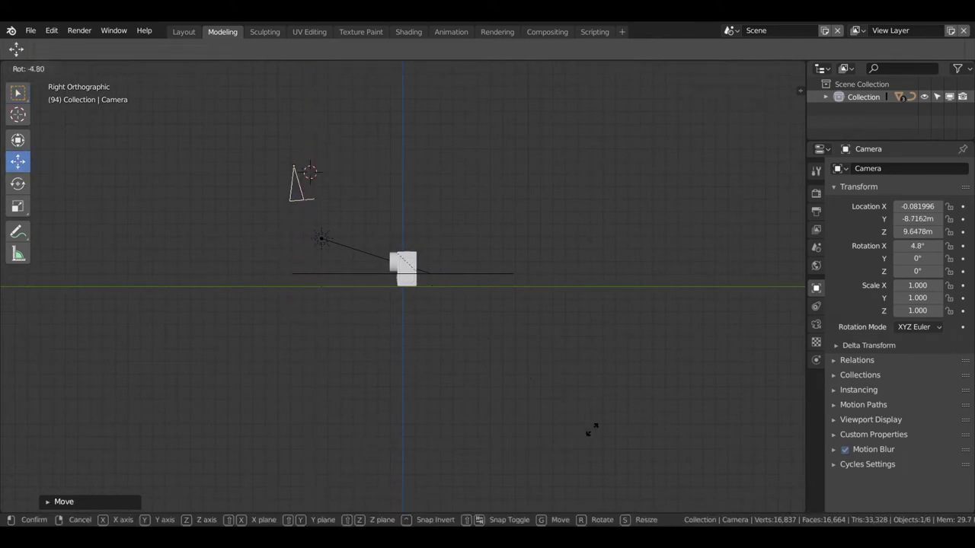
left_click(548, 432)
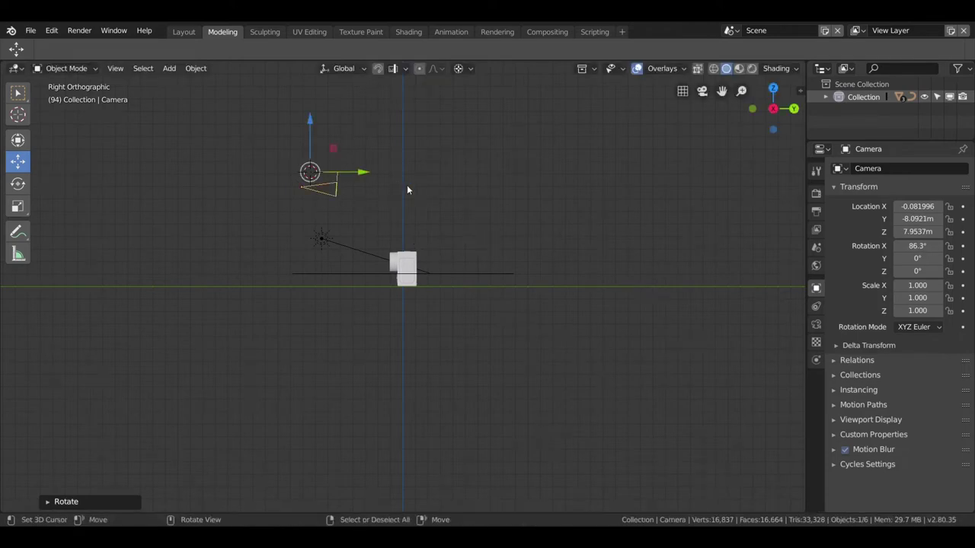
left_click(403, 265)
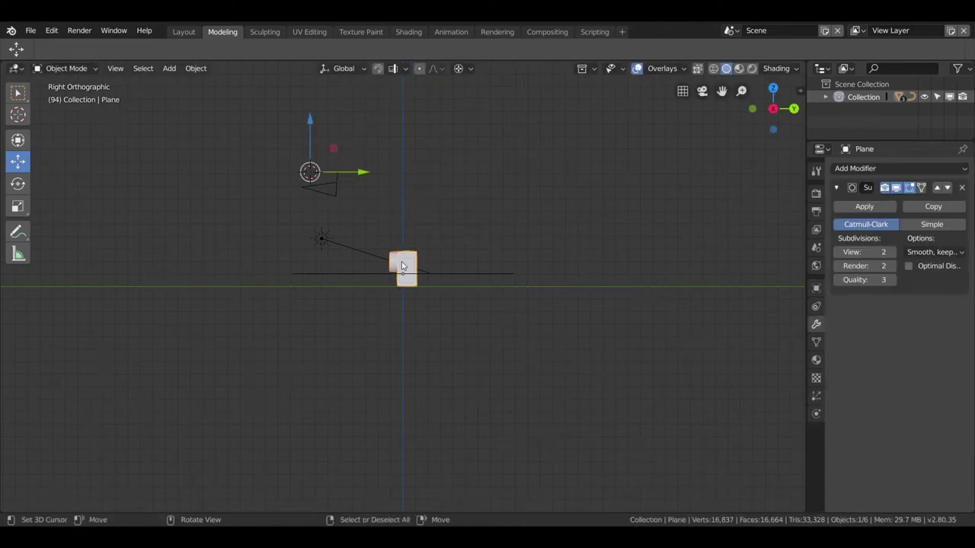
Add a plain axes empty at the model and raise it to the camera's height
key("shift+s")
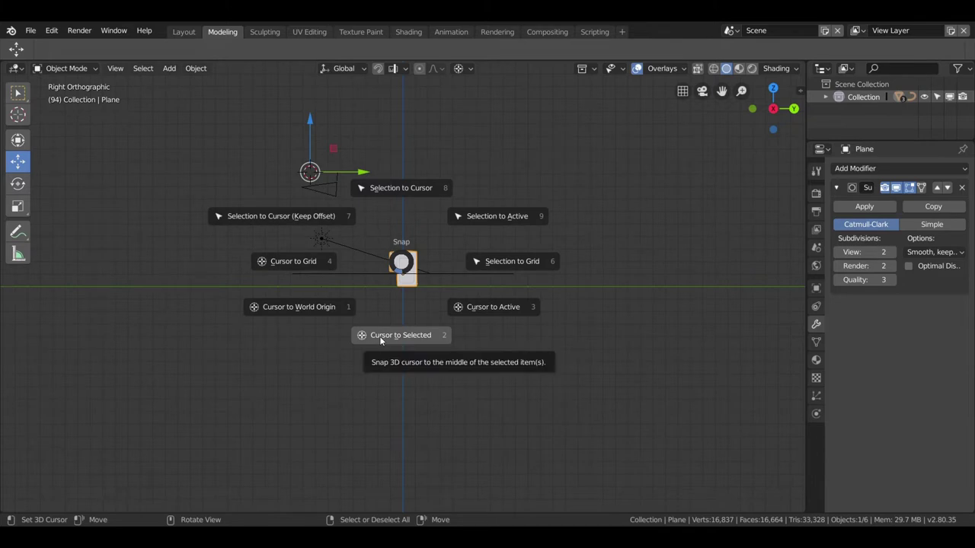
left_click(379, 336)
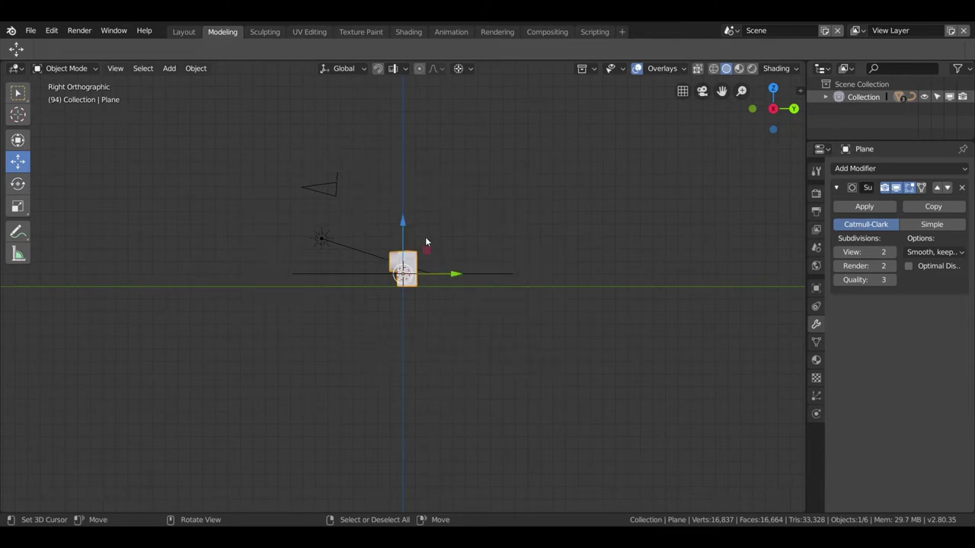
key("shift+a")
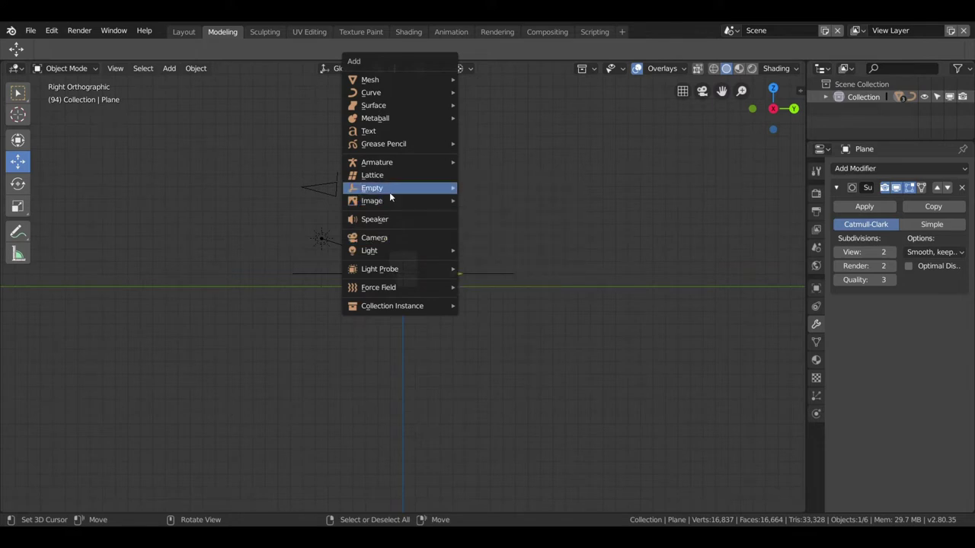
mouse_move(372, 188)
left_click(484, 192)
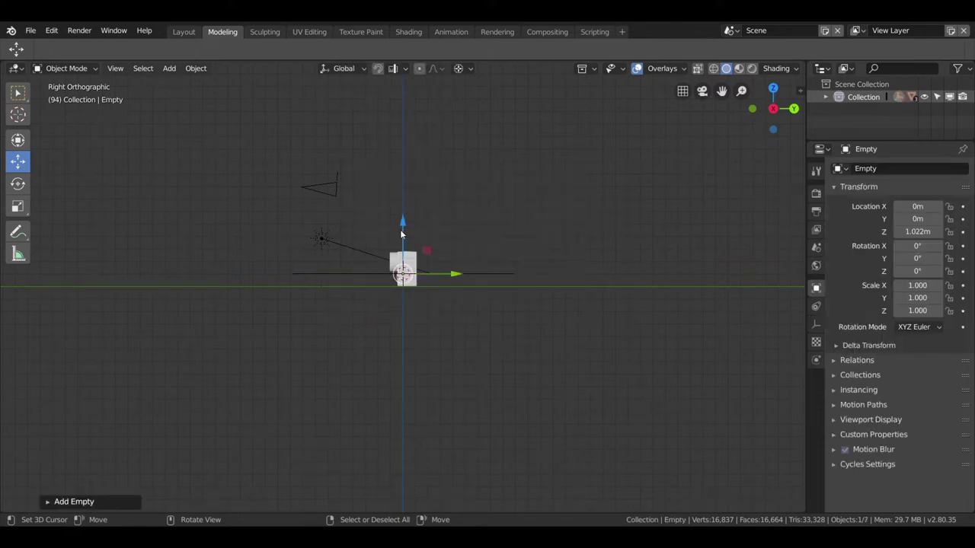
left_click_drag(401, 232, 406, 168)
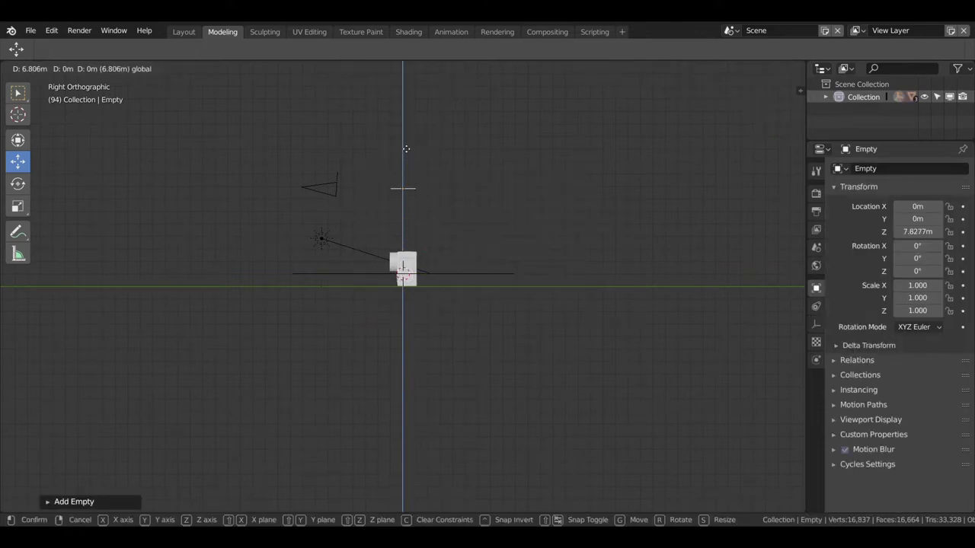
left_click_drag(406, 148, 406, 149)
Parent the new camera to the empty and lower both to about Z 1.68 m
left_click(333, 191)
left_click(407, 196, "shift")
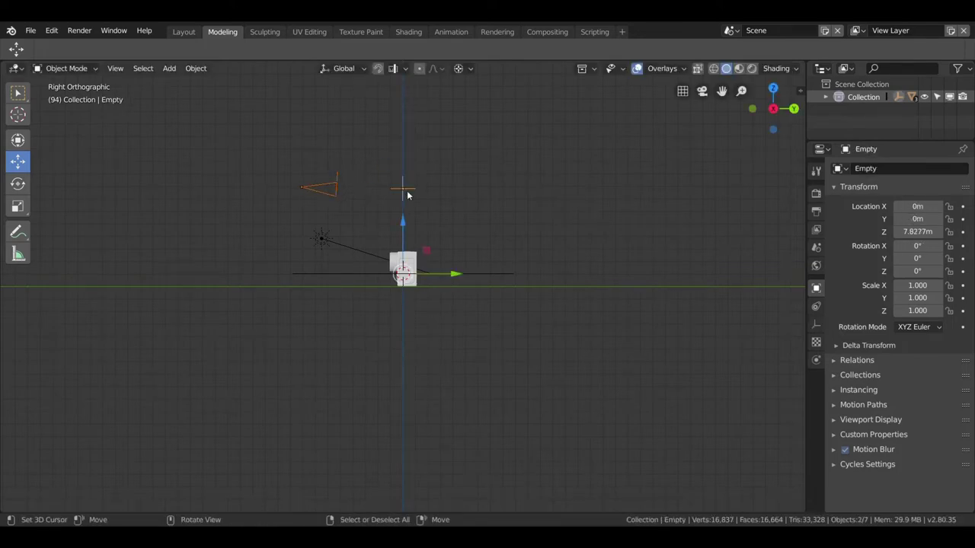
key("ctrl+p")
left_click(407, 191)
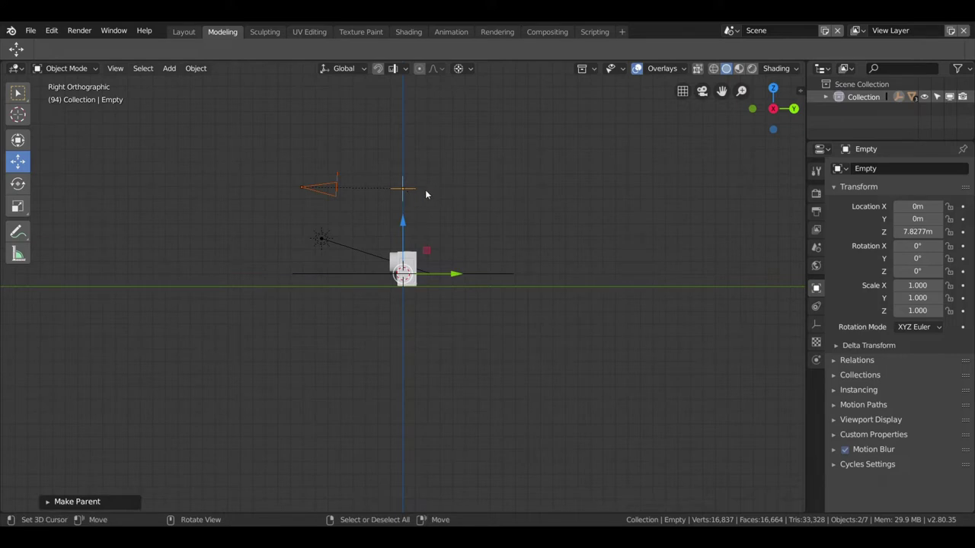
left_click_drag(403, 222, 397, 299)
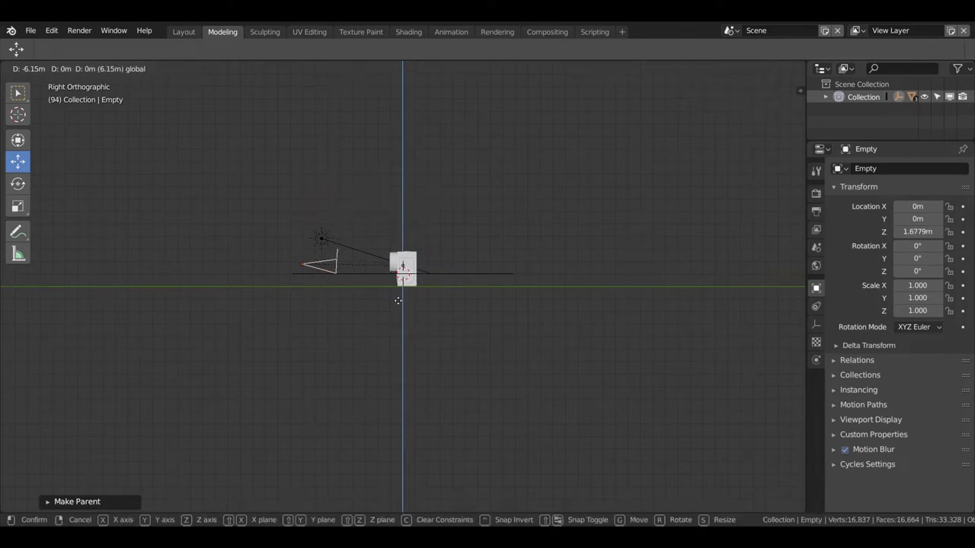
left_click_drag(397, 300, 397, 300)
Move the NURBS circle along Z to sit level with the model
left_click(479, 274)
left_click_drag(398, 222, 404, 219)
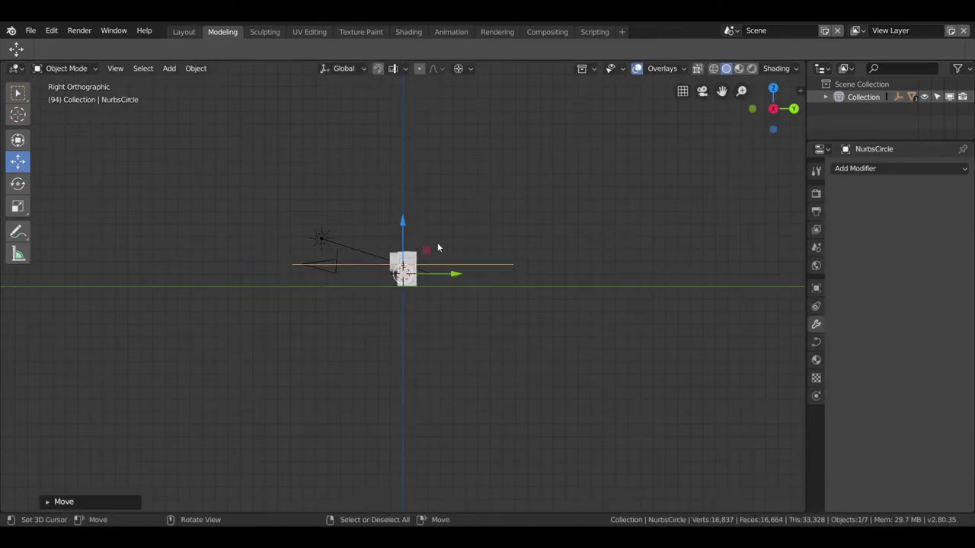
mouse_move(443, 244)
middle_mouse_down()
mouse_move(375, 245)
mouse_move(438, 259)
mouse_move(405, 307)
mouse_move(461, 304)
middle_mouse_up()
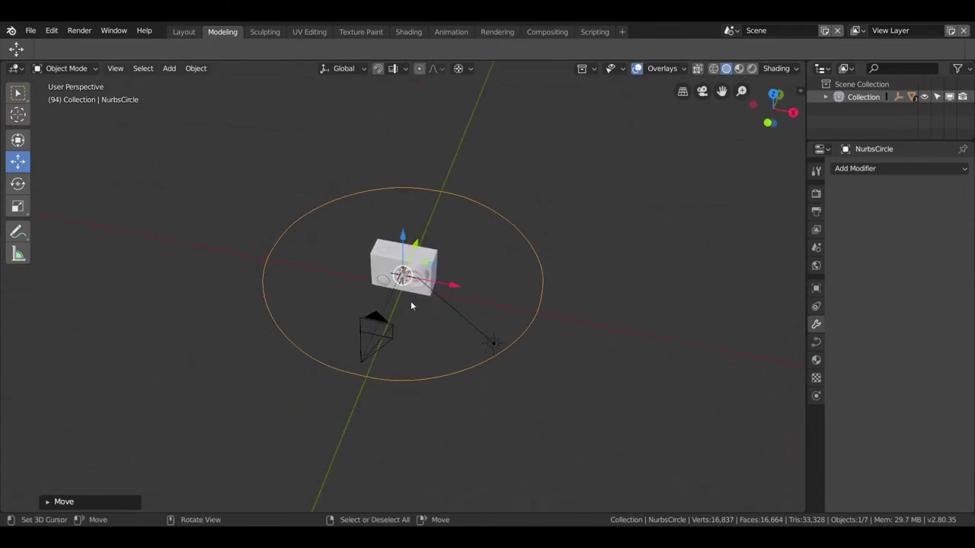
Give the camera a Follow Path constraint targeting NurbsCircle
left_click(371, 344)
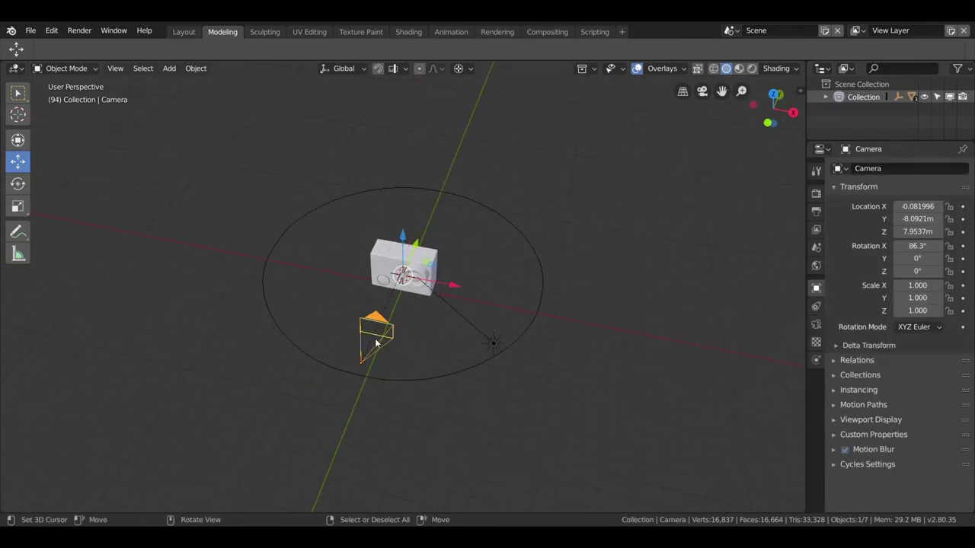
left_click(816, 307)
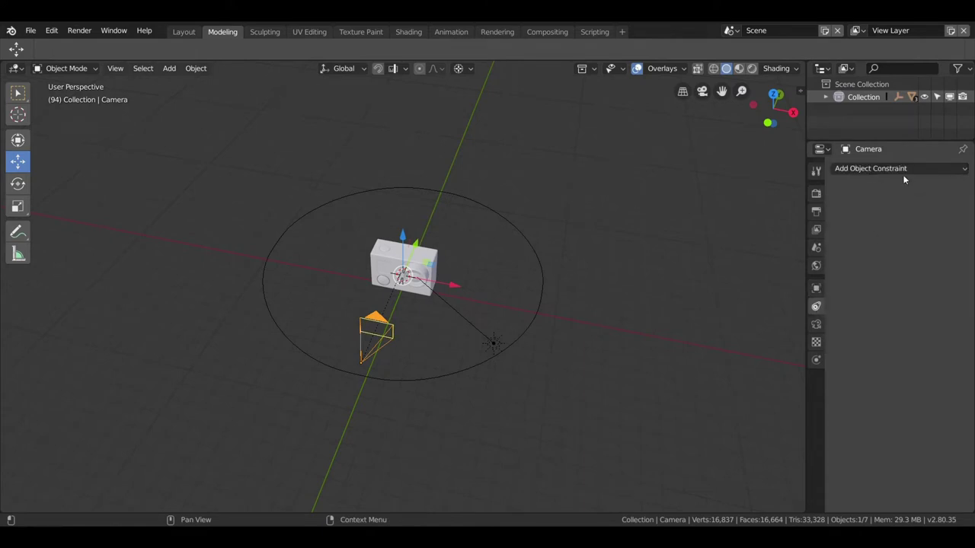
left_click(873, 170)
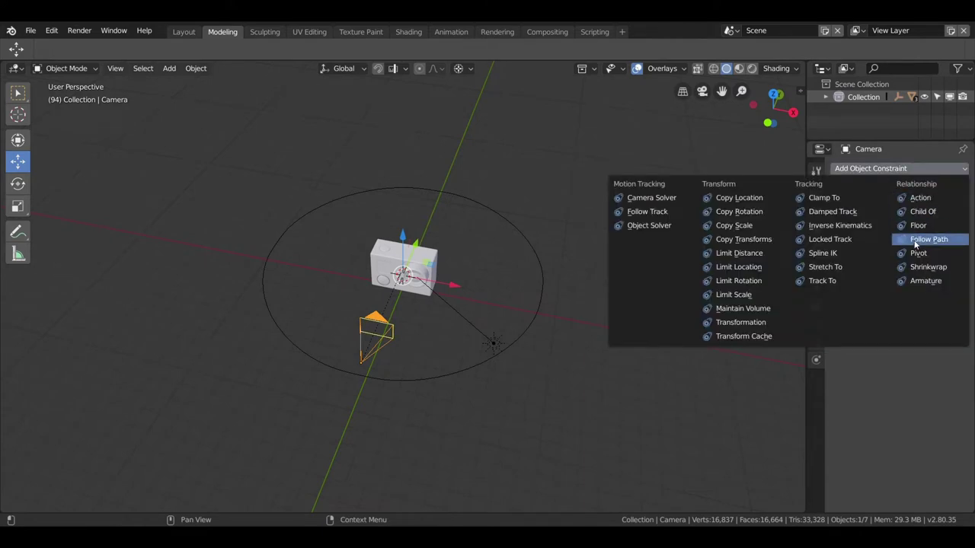
left_click(916, 240)
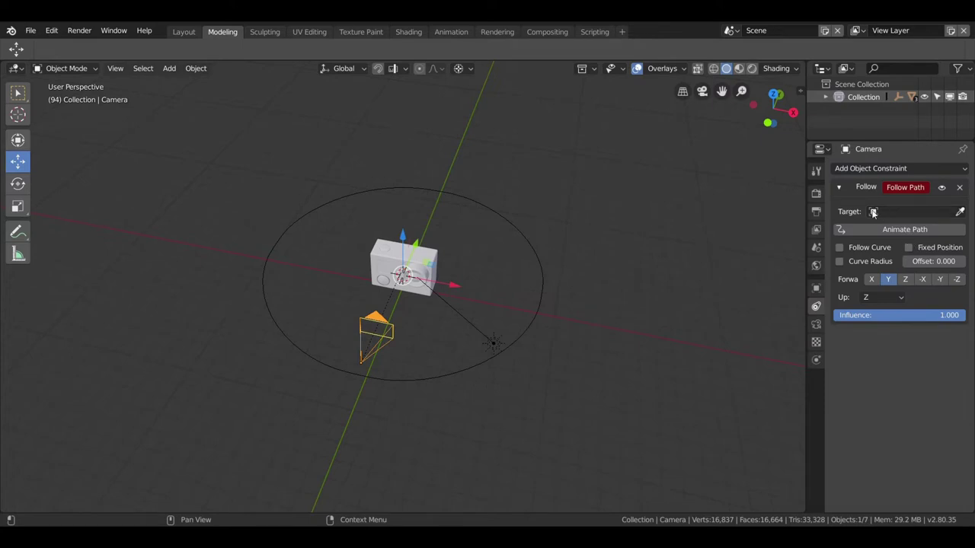
left_click(874, 213)
left_click(849, 231)
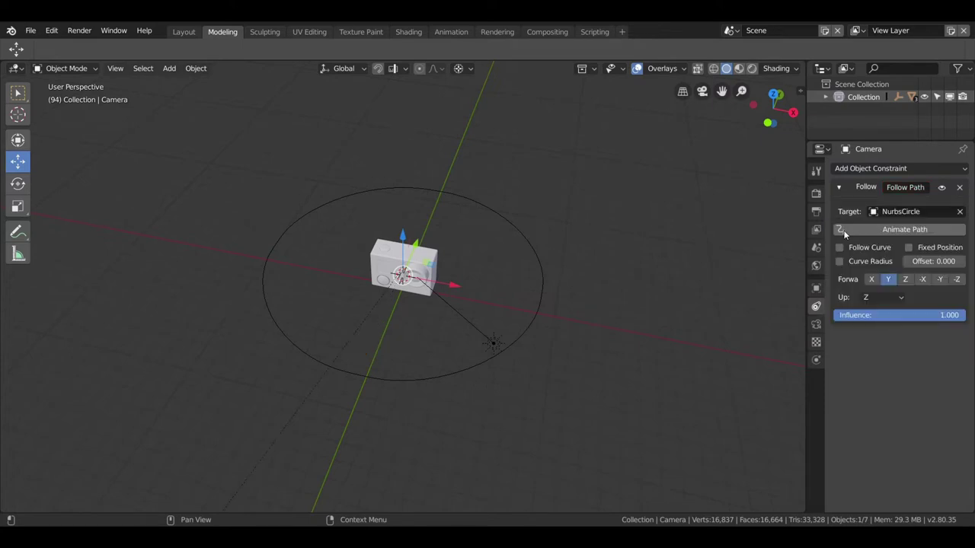
View through the camera, enable Animate Path and Follow Curve, and play the orbit
key("KP_0")
key("space")
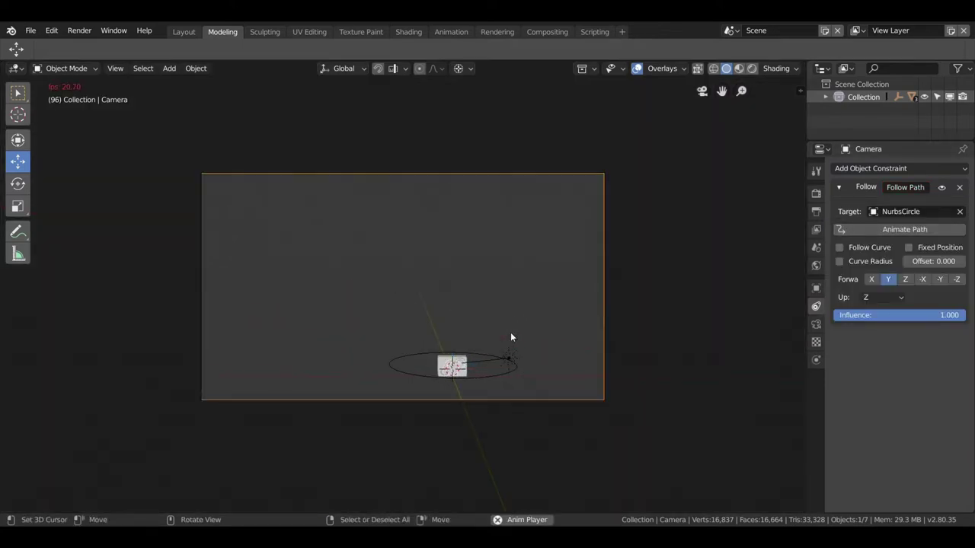
key("space")
left_click(884, 230)
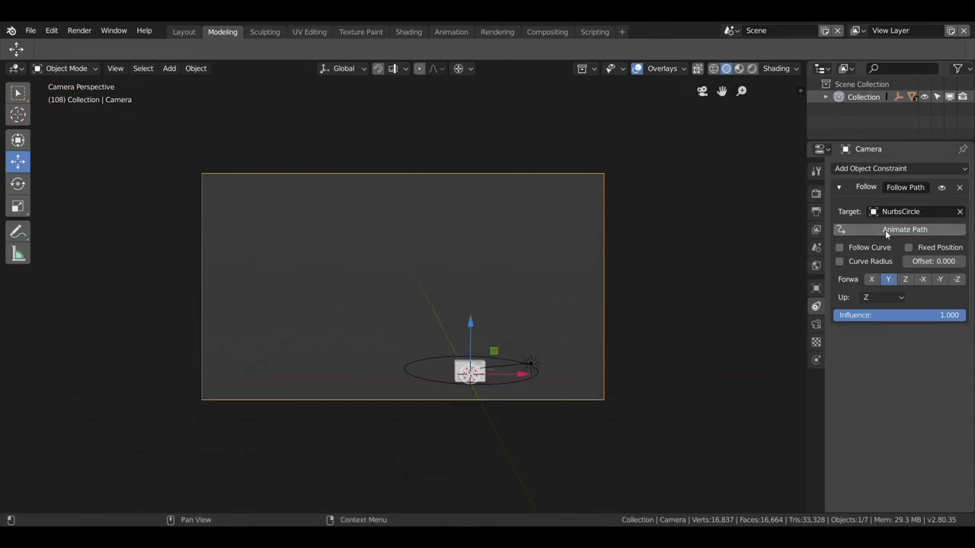
key("space")
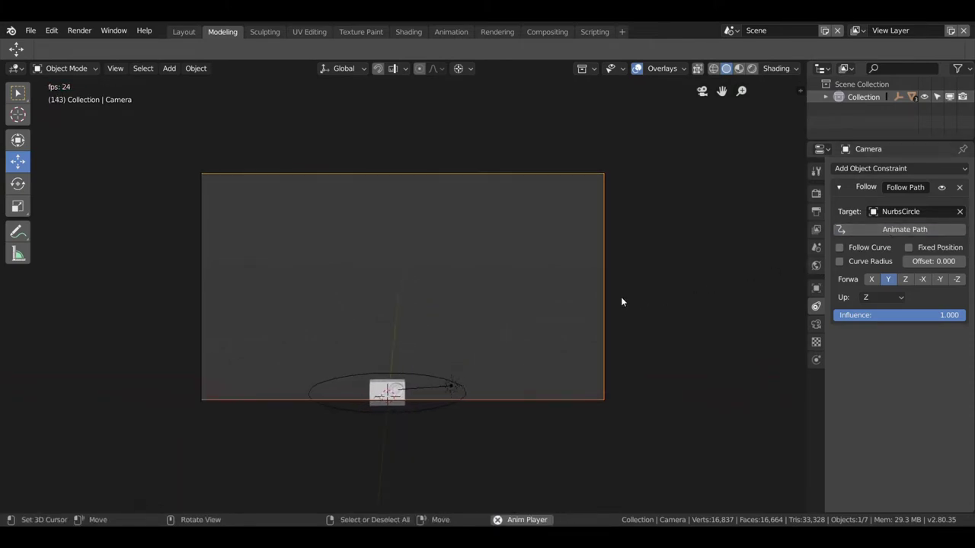
left_click(838, 247)
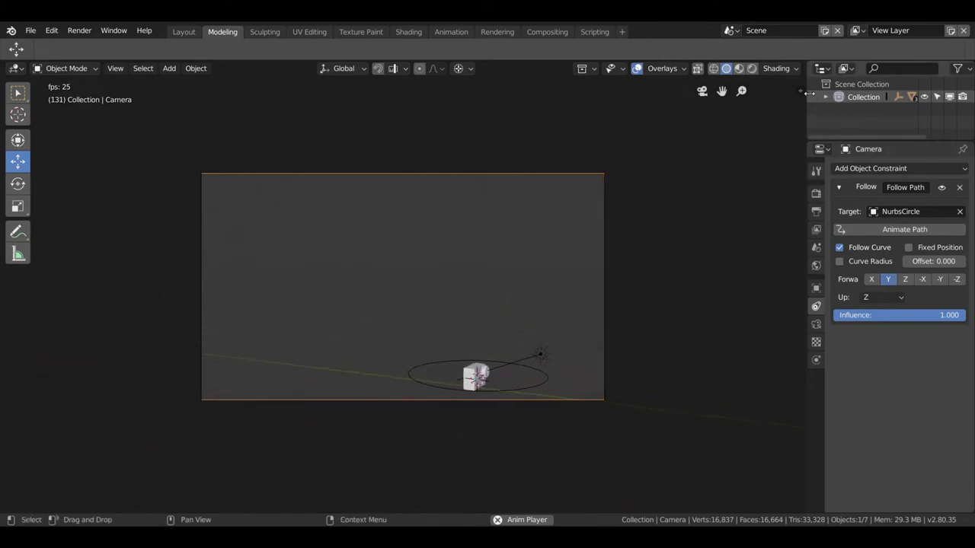
Show the 3D viewport's N sidebar
key("n")
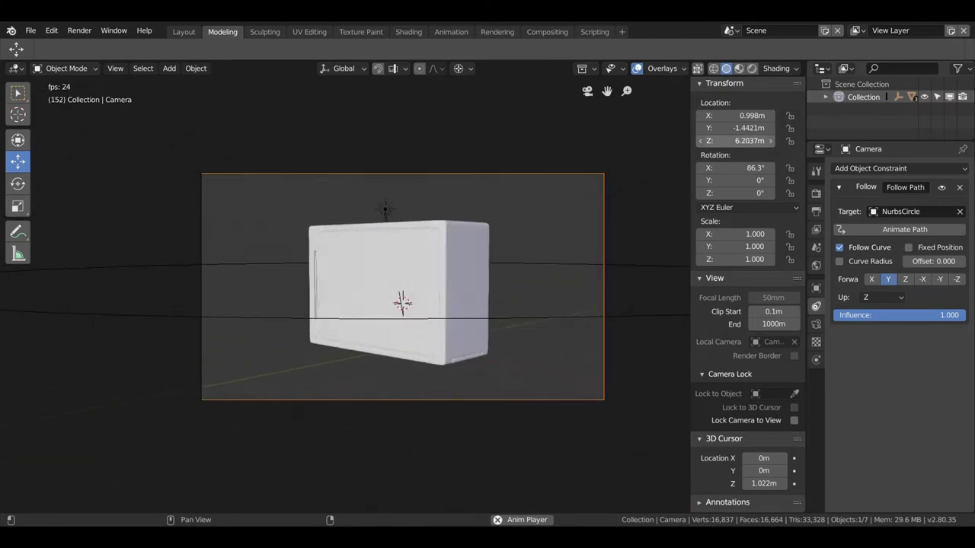
Lower the NurbsCircle's Resolution Preview U from 12 to 1
left_click(298, 322)
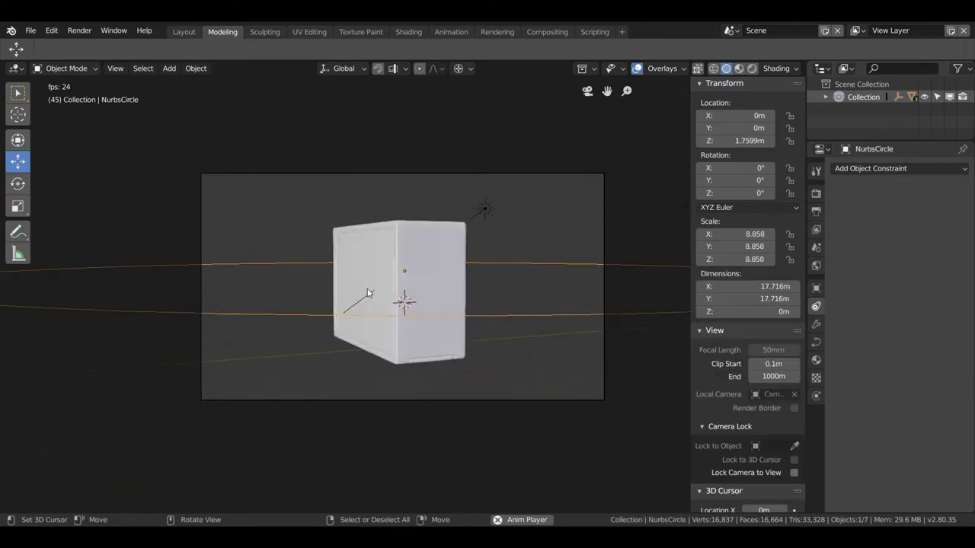
left_click(814, 342)
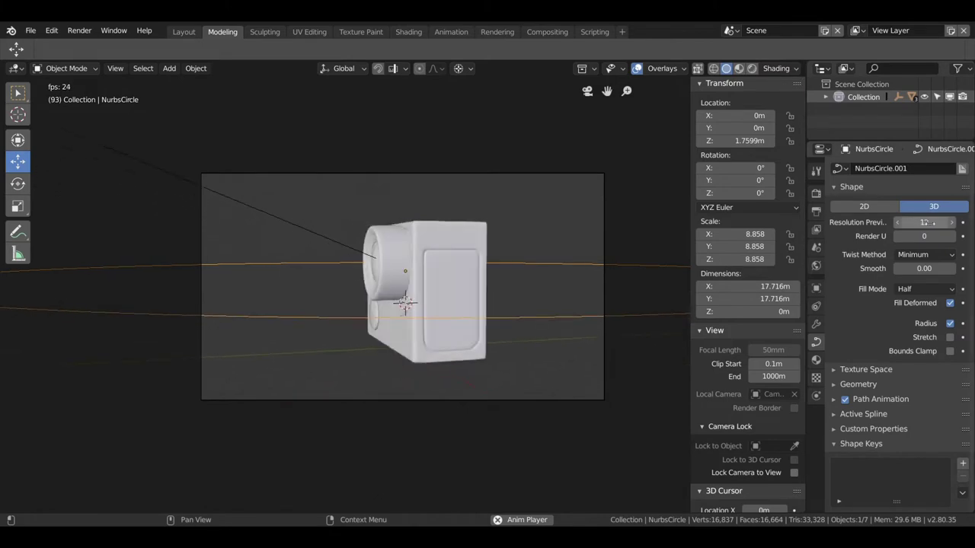
left_click_drag(931, 223, 536, 303)
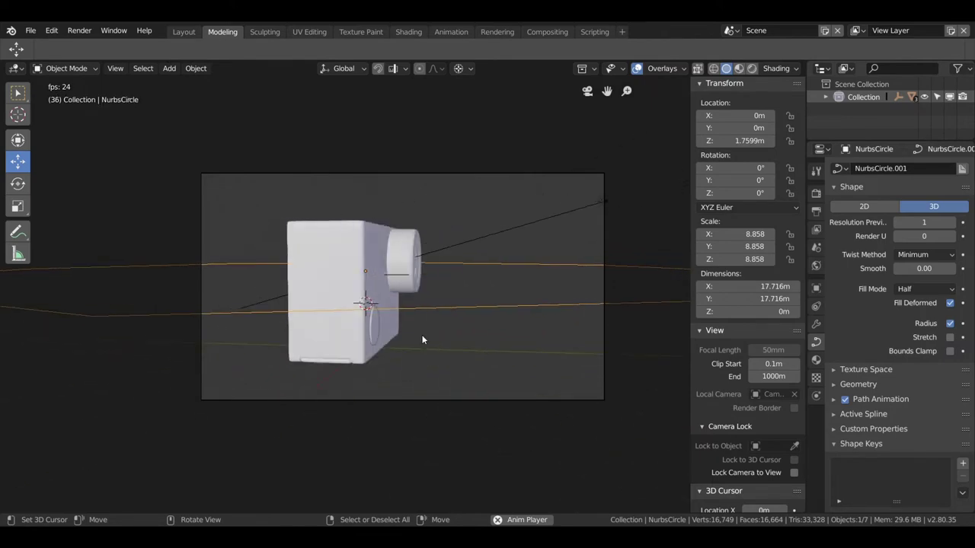
left_click(454, 32)
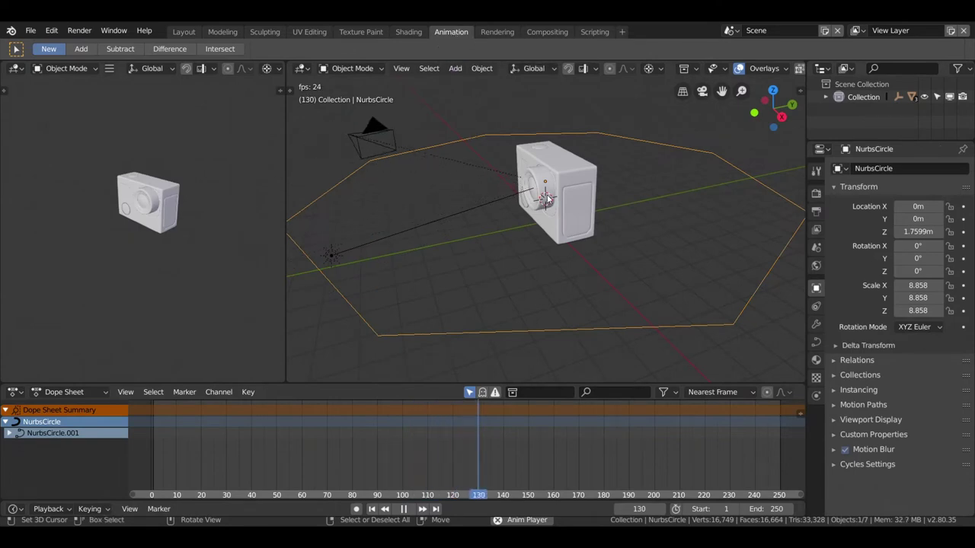
In the Animation workspace, expand the NurbsCircle's Path Animation panel and edit its 100-frame Frames value
key("KP_0")
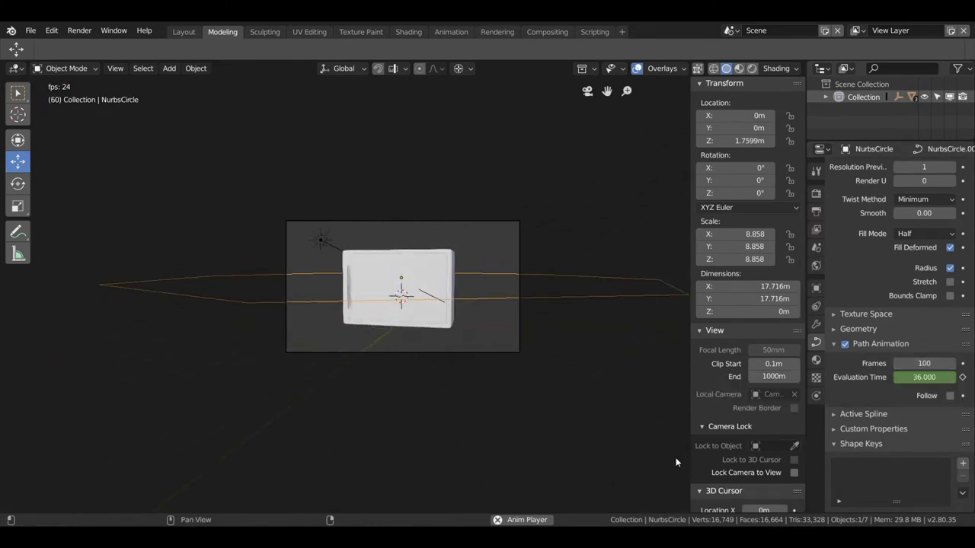
key("space")
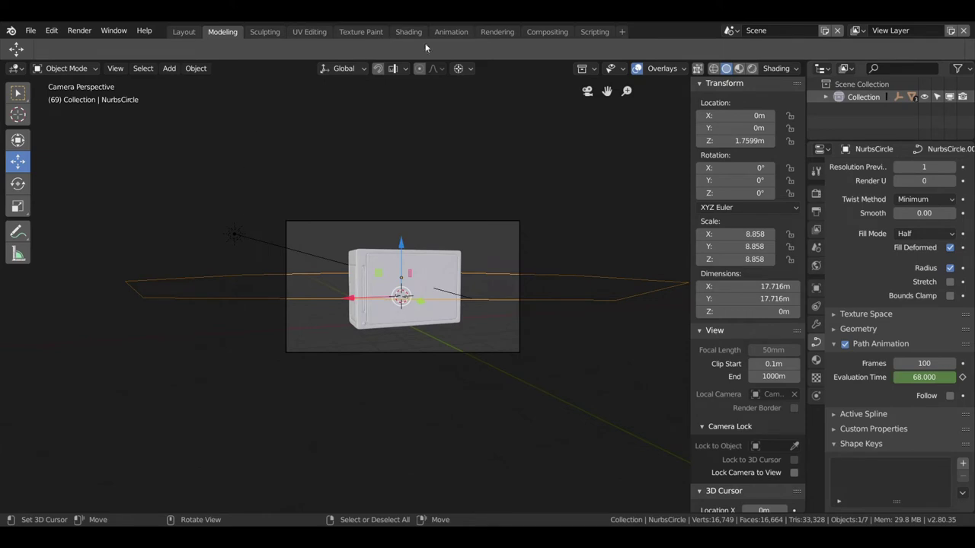
left_click(460, 34)
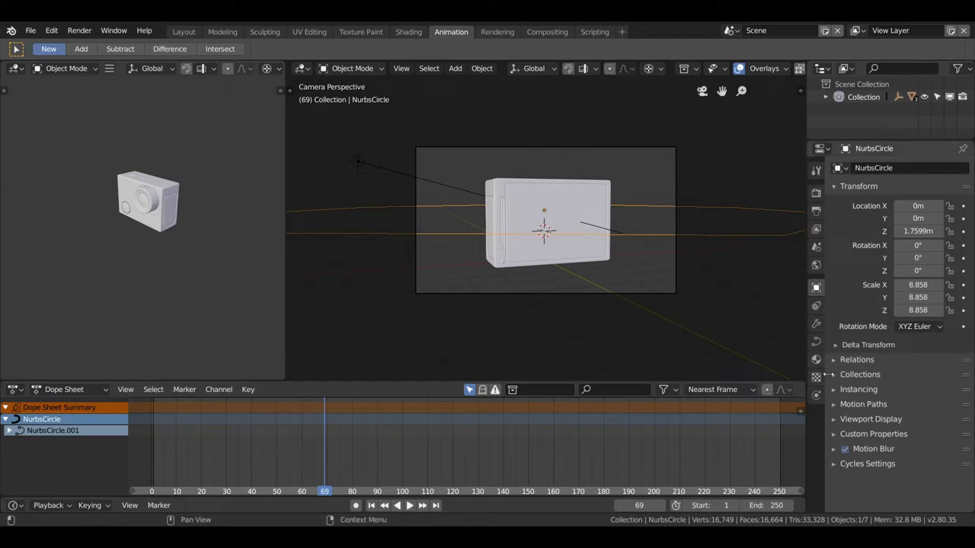
left_click(816, 344)
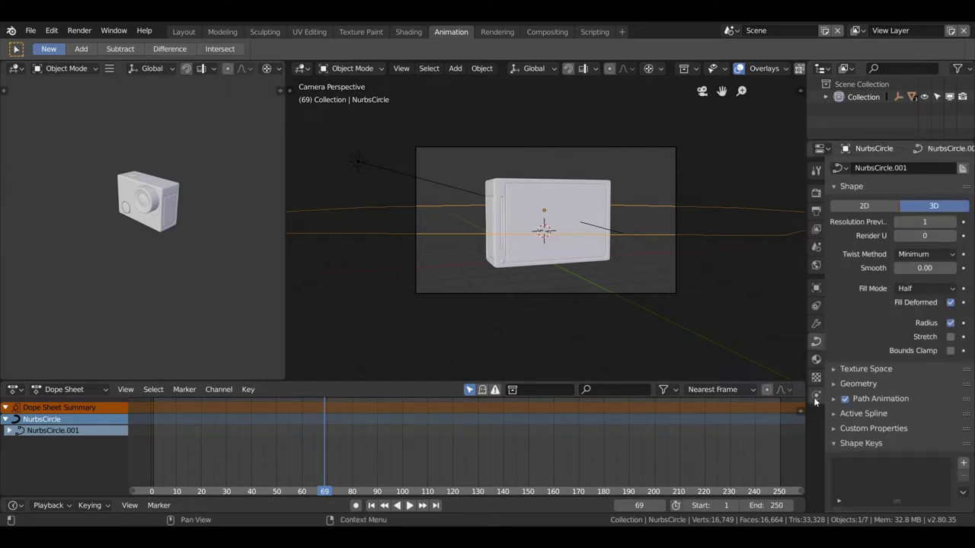
left_click(834, 399)
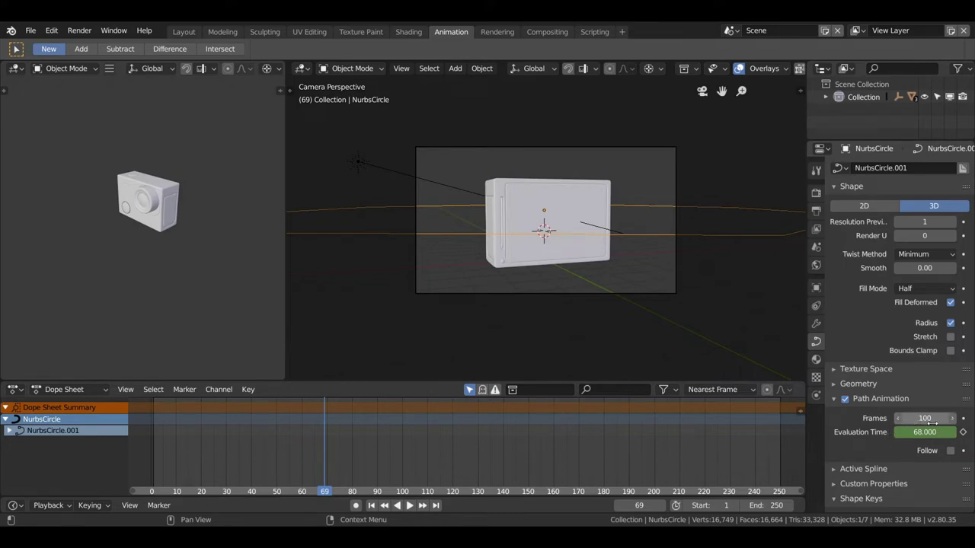
left_click(931, 419)
type("250")
Set the path's Frames to 250 and play back the camera orbit to check it
key("Return")
key("space")
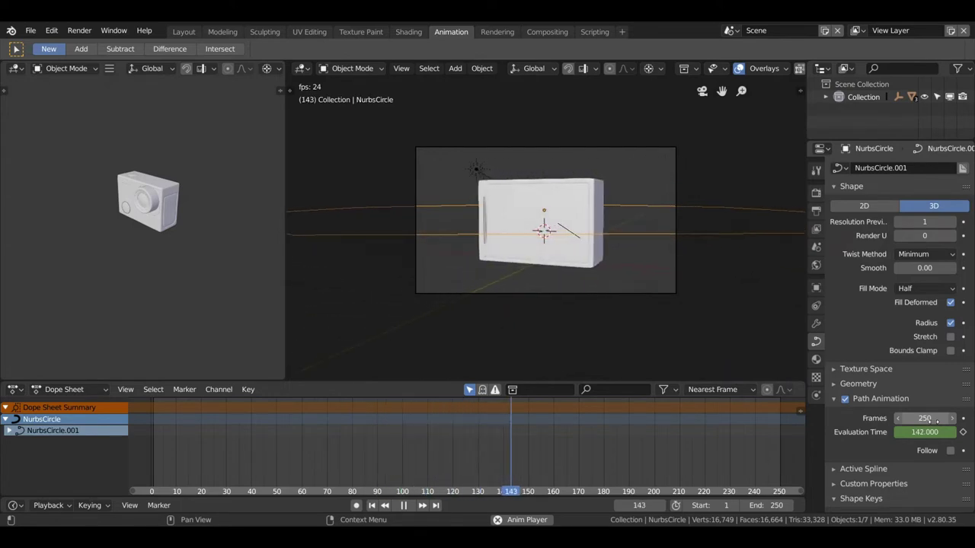
key("space")
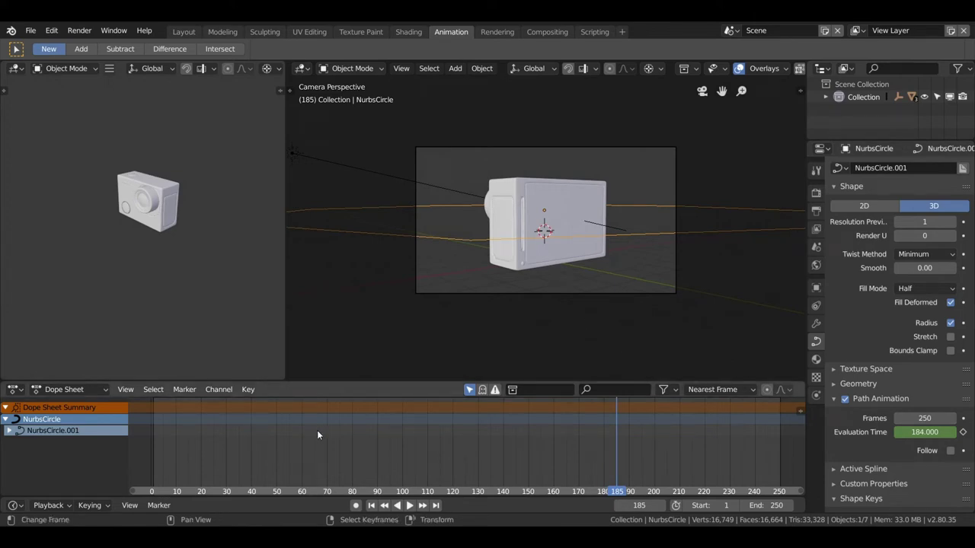
key("space")
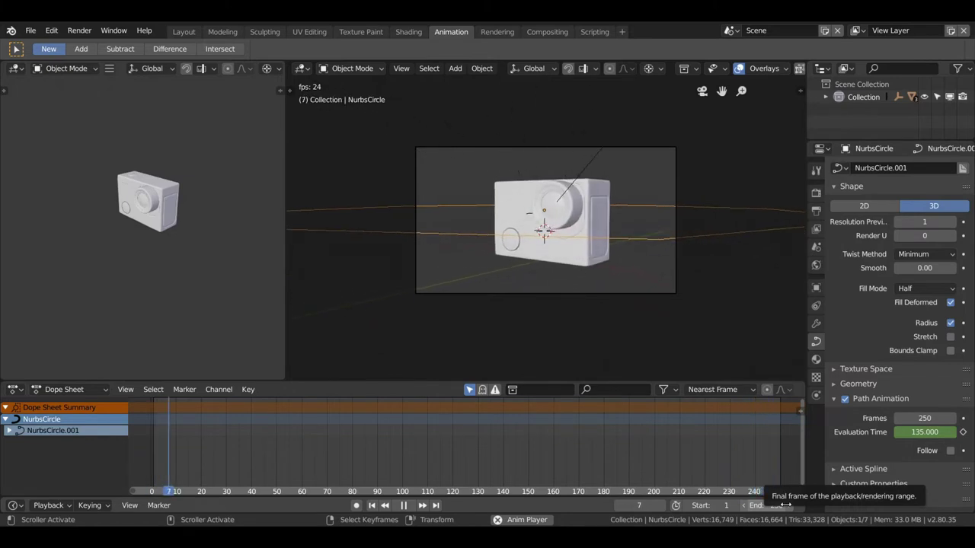
key("space")
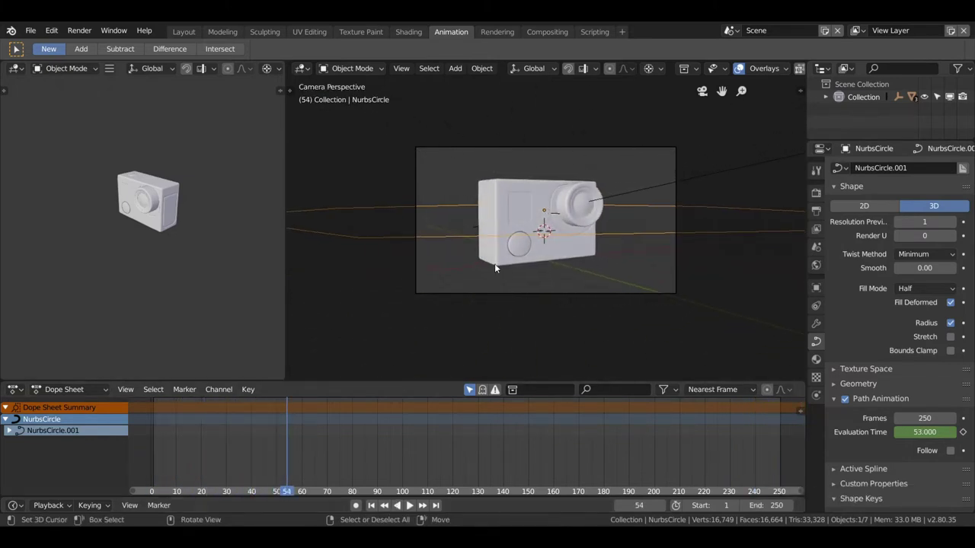
left_click_drag(287, 458, 168, 464)
key("space")
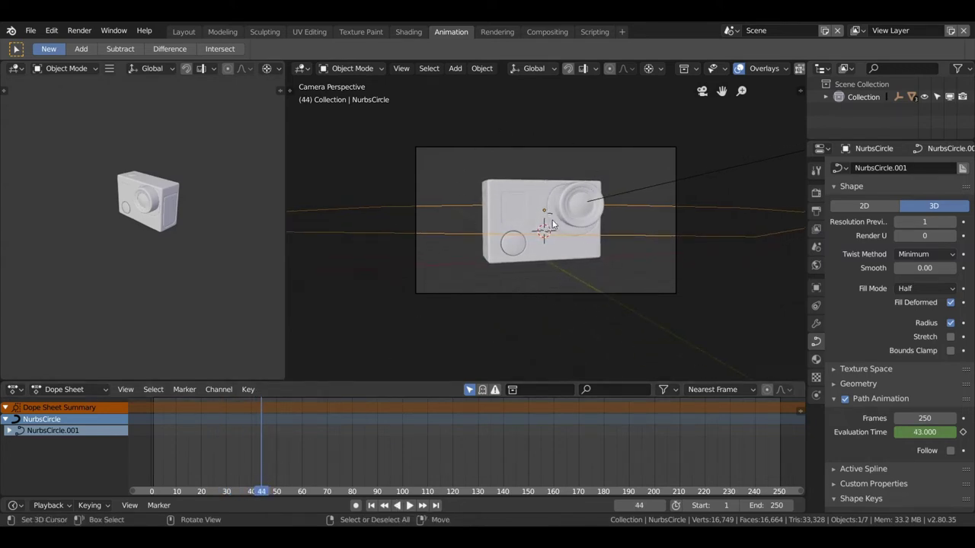
Keyframe the path's Frames at 250, then at 70 around frame 68
left_click(963, 419)
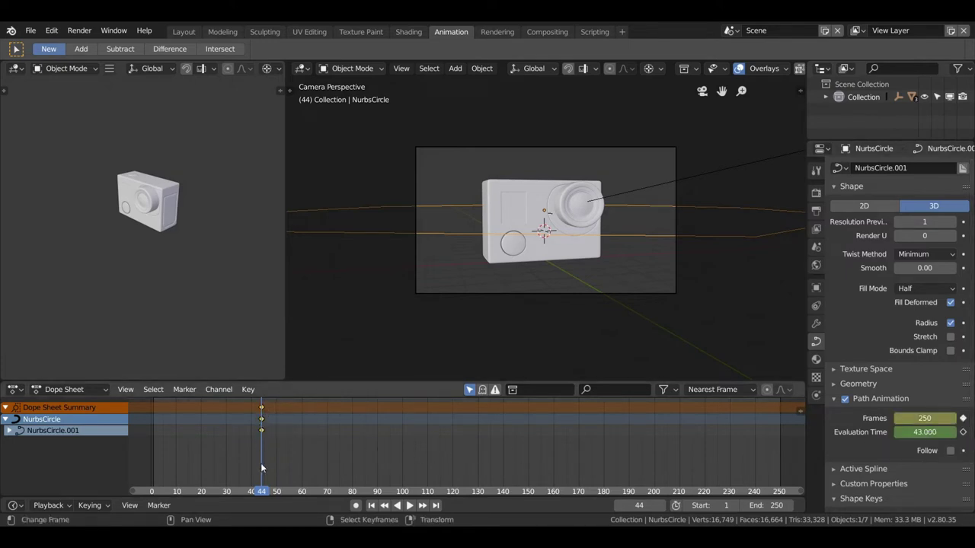
scroll(261, 493, "down", 2, "ctrl")
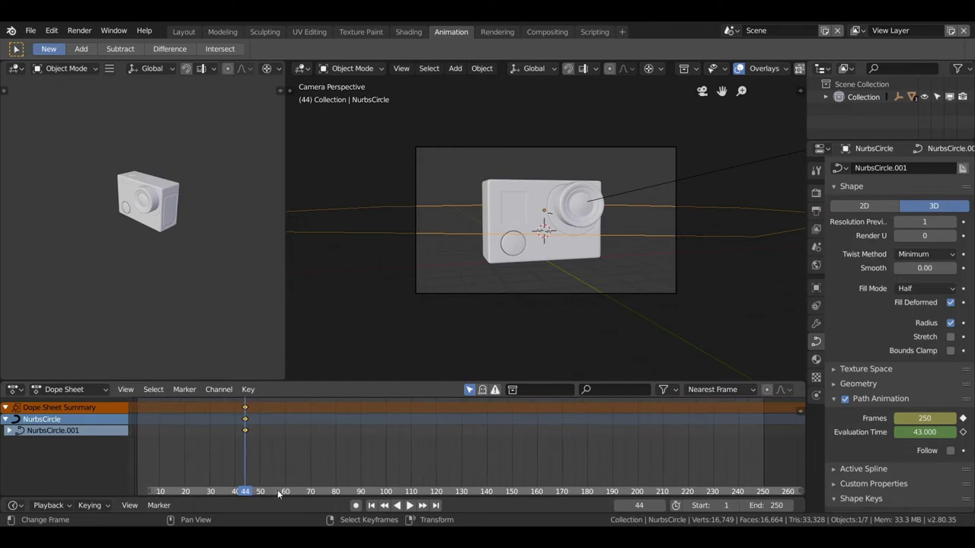
key("space")
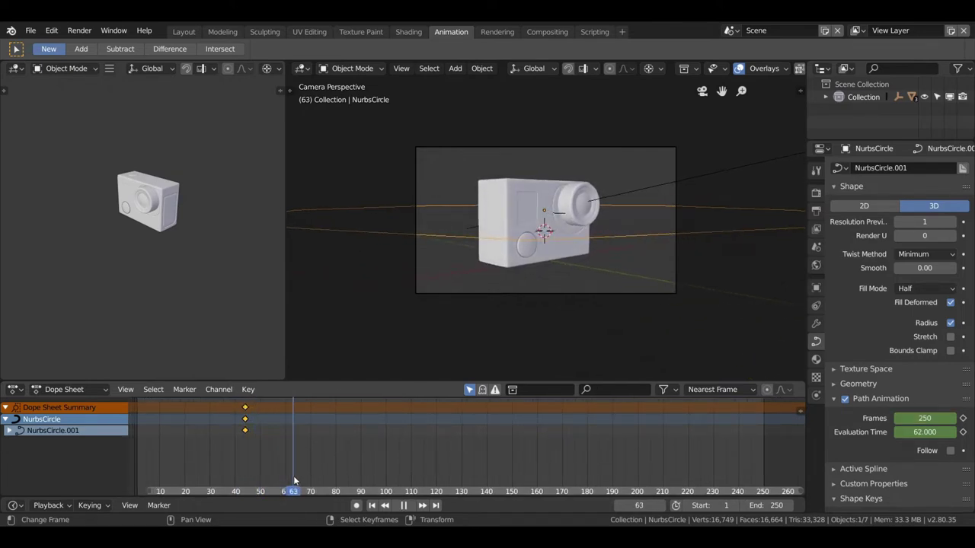
left_click_drag(297, 481, 311, 476)
type("70")
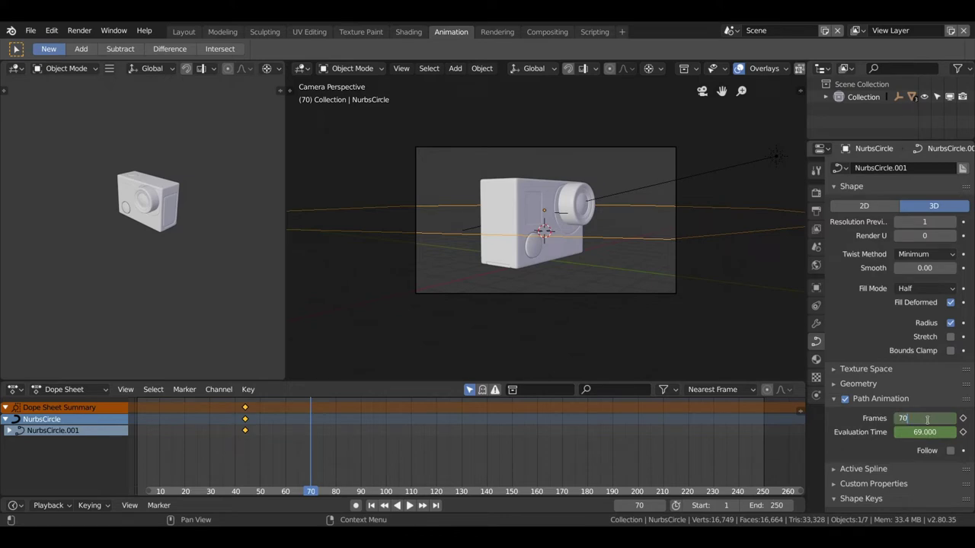
key("Return")
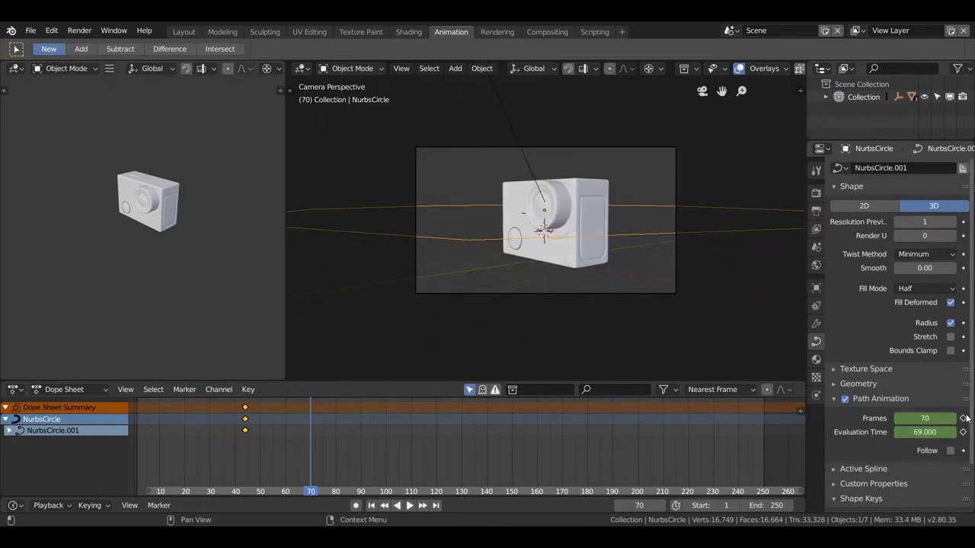
left_click(962, 418)
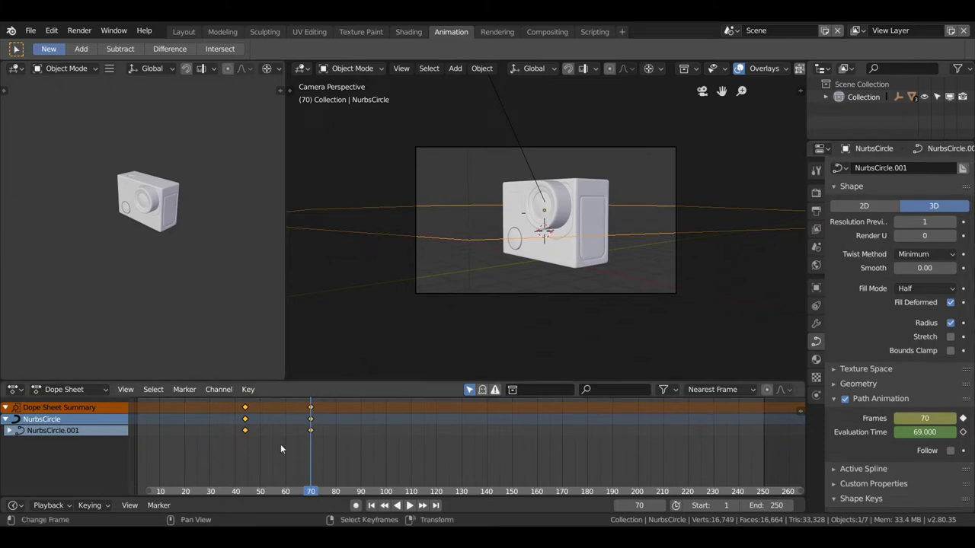
Slide the Frames=70 keys to about frame 88 and preview the speed-up from frame 40
left_click(244, 445)
key("space")
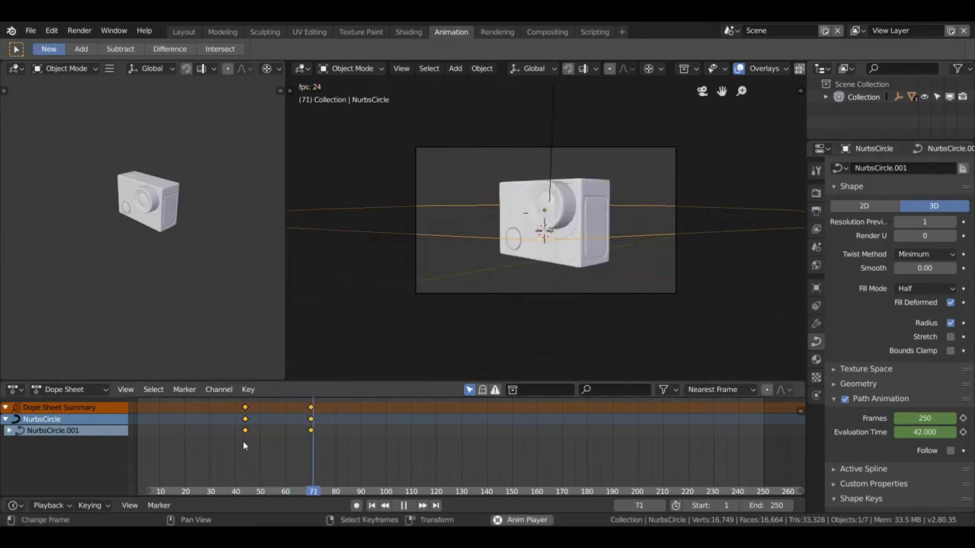
key("space")
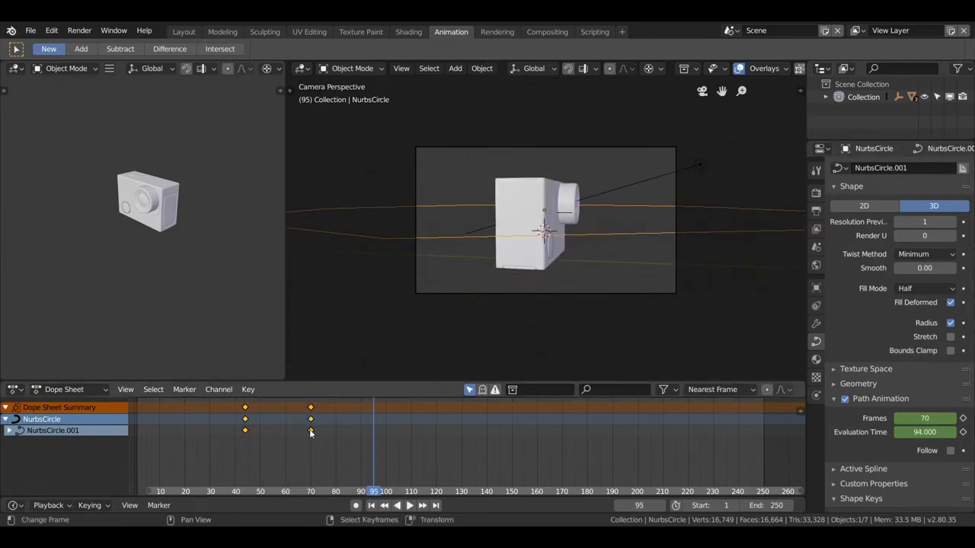
left_click(311, 432)
key("space")
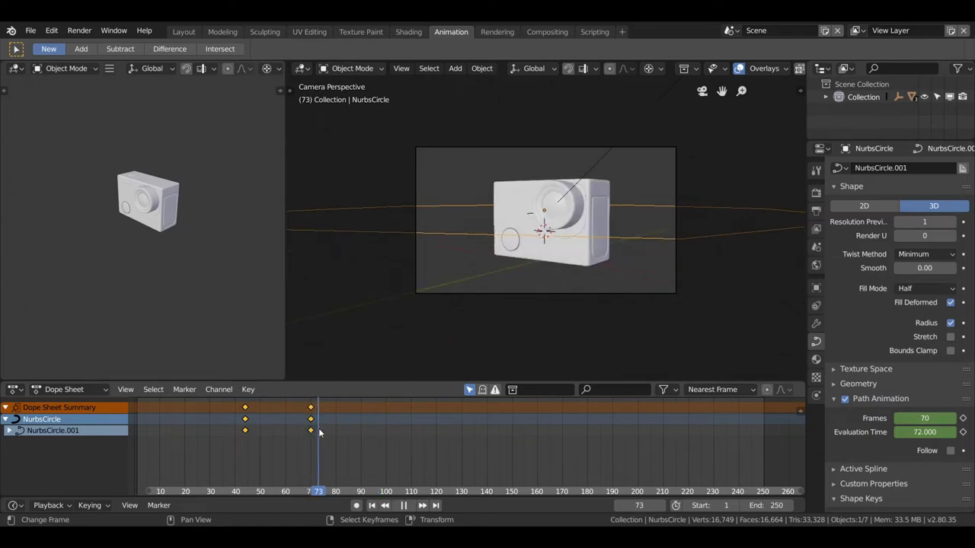
left_click_drag(312, 430, 328, 431)
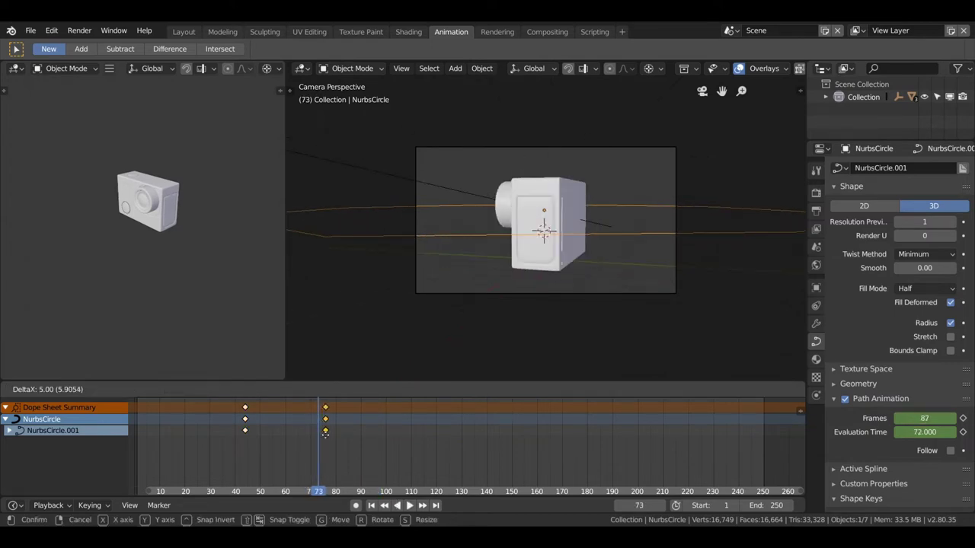
left_click_drag(325, 432, 358, 443)
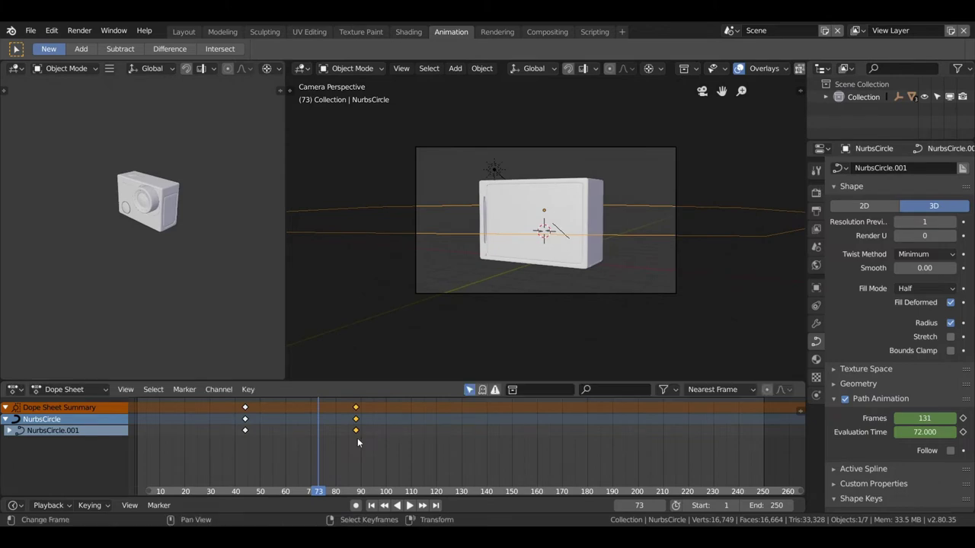
left_click(233, 433)
key("space")
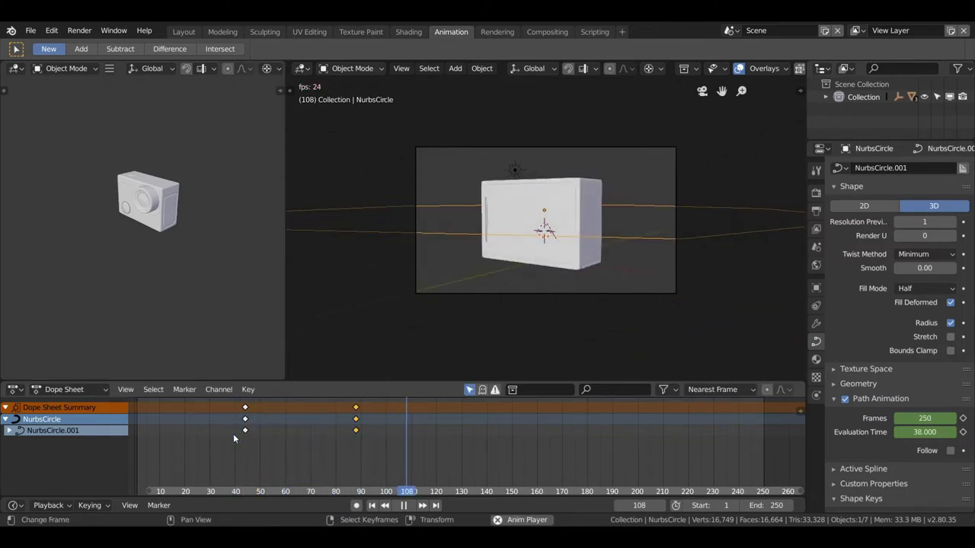
left_click(233, 434)
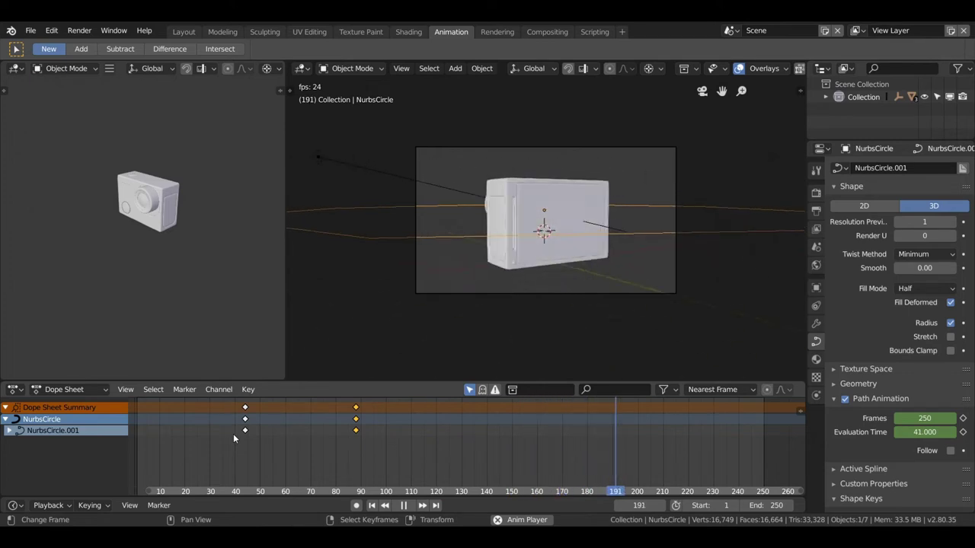
key("space")
Shift those keys further to about frame 97 and replay the speed-up from frame 42
left_click_drag(363, 432, 389, 434)
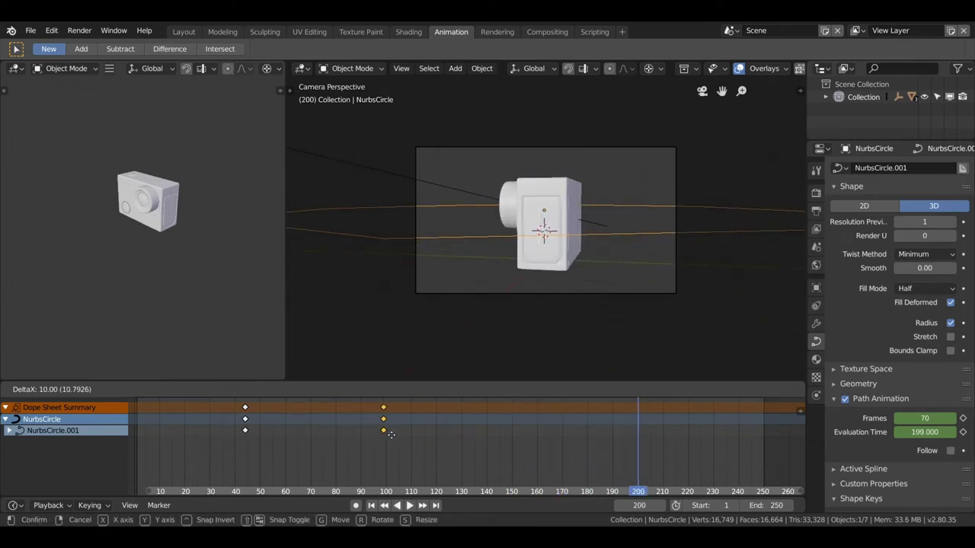
left_click(393, 435)
left_click(242, 444)
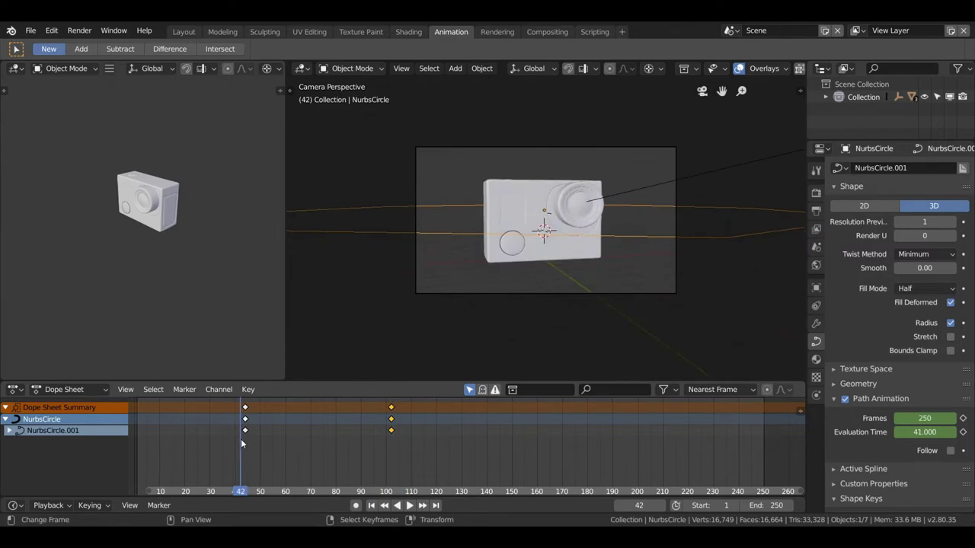
key("space")
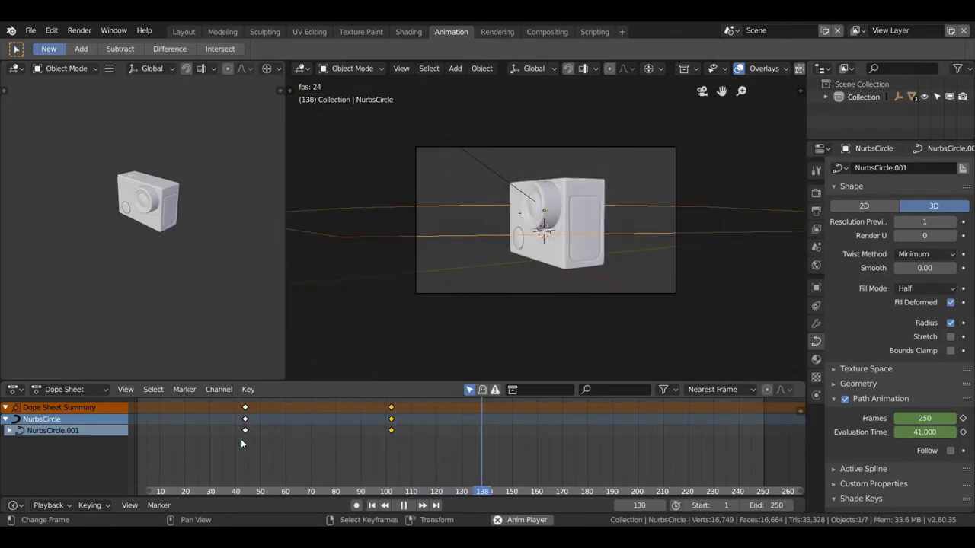
left_click(241, 437)
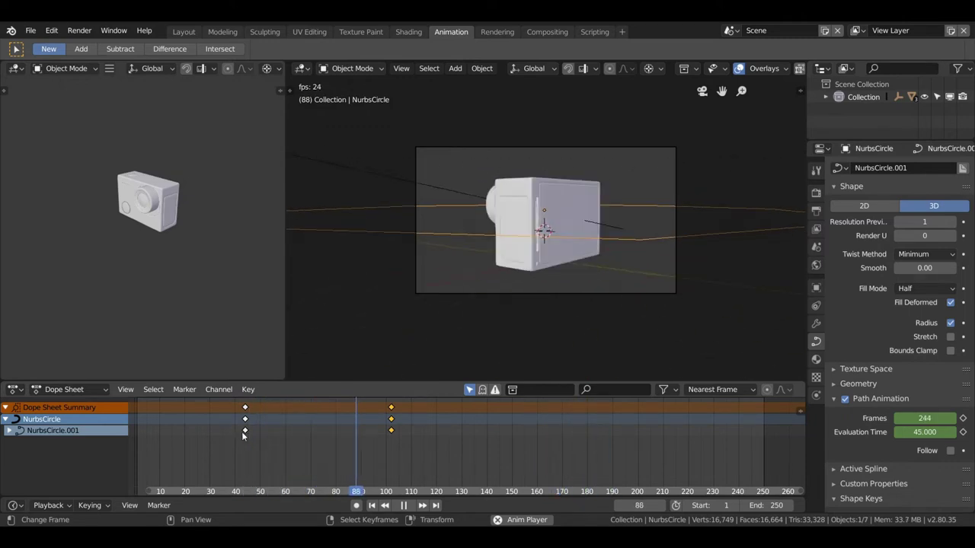
key("space")
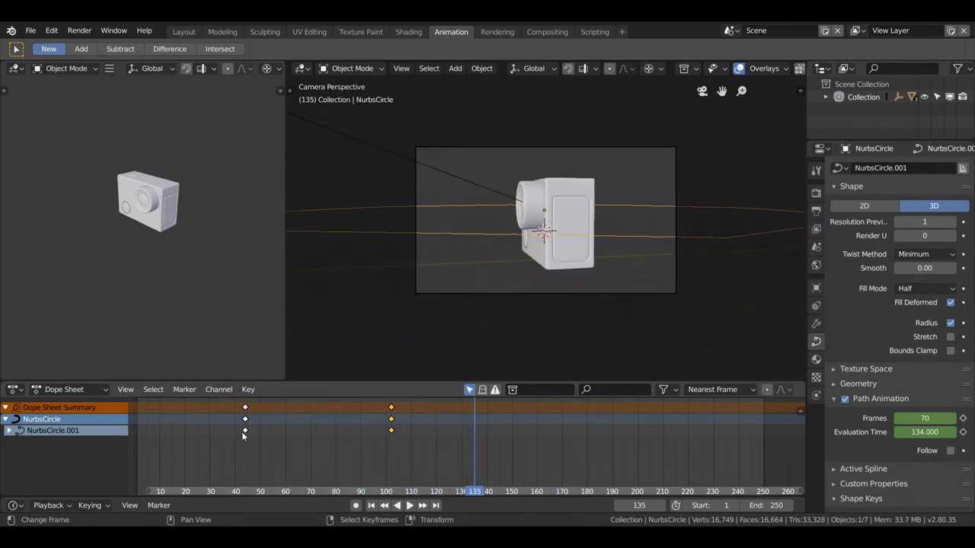
middle_click_drag(522, 244, 585, 258)
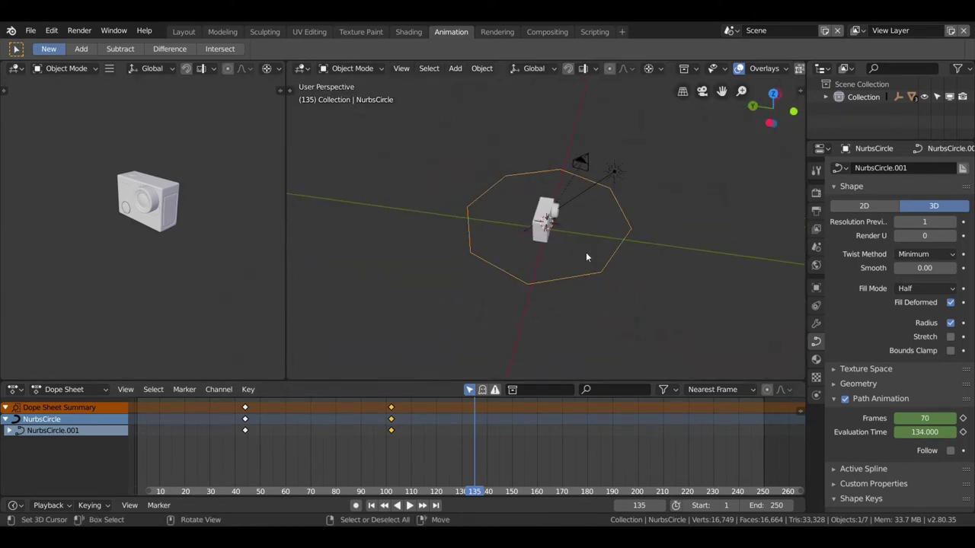
Add Camera.001 in the Layout workspace and raise it to 23.696 m above the path
key("KP_7")
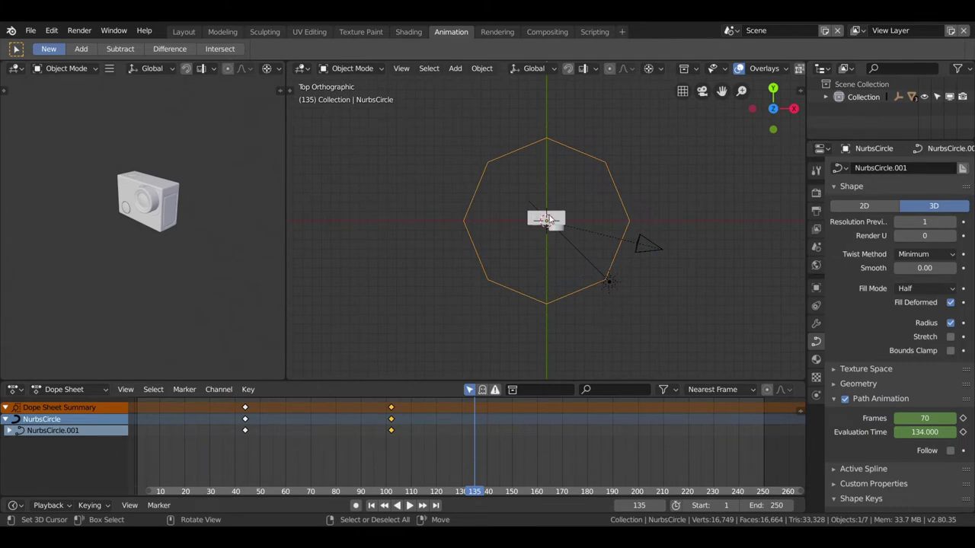
key("shift+a")
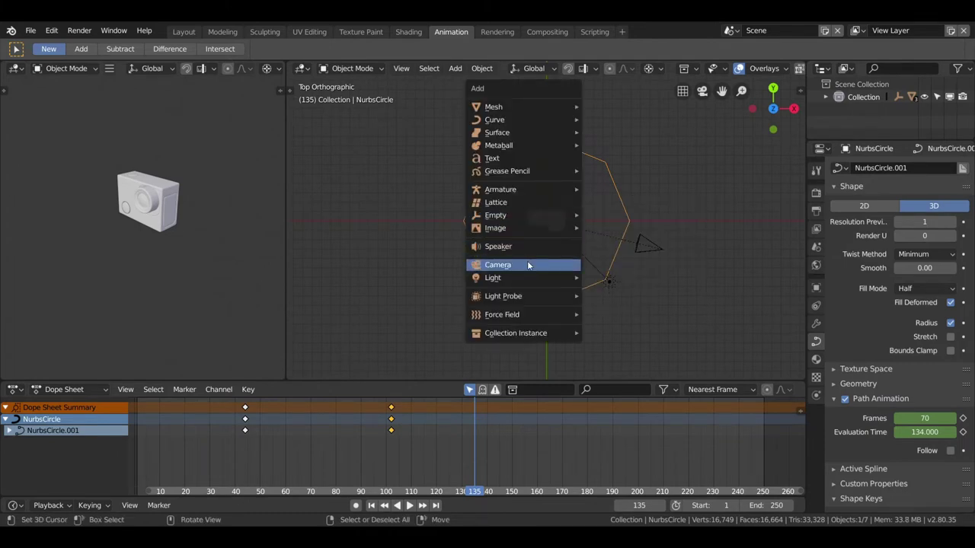
left_click(527, 264)
middle_click_drag(594, 261, 550, 228)
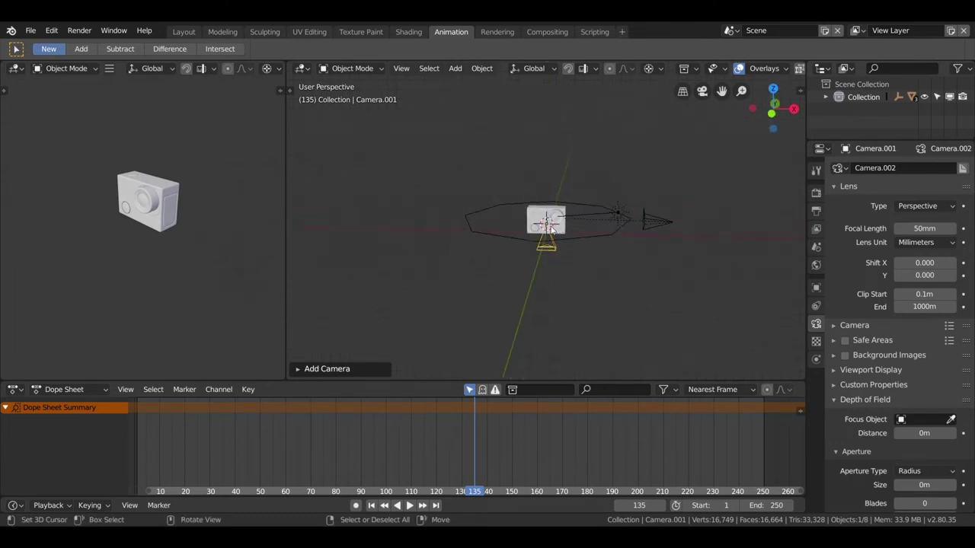
left_click(223, 31)
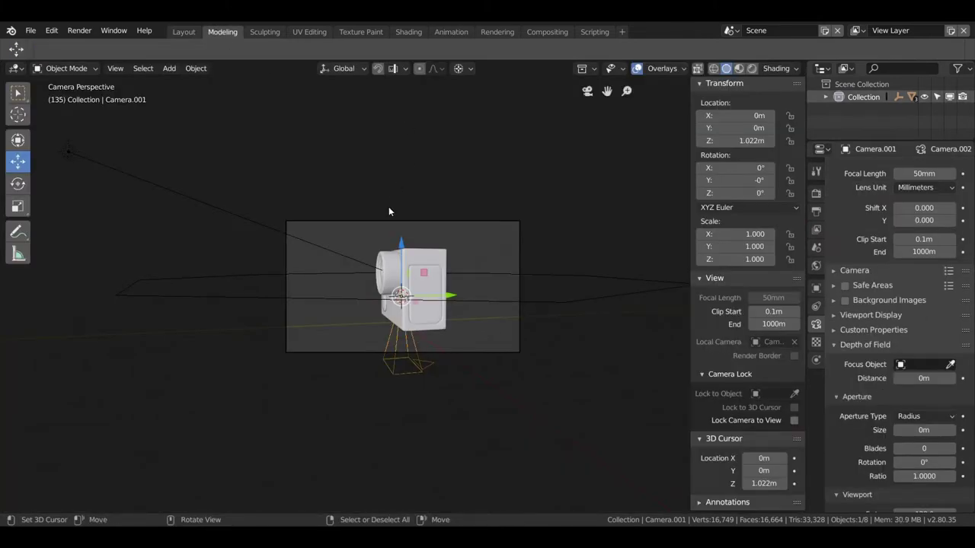
left_click(183, 31)
middle_click_drag(442, 182, 409, 162)
left_click_drag(410, 161, 409, 274)
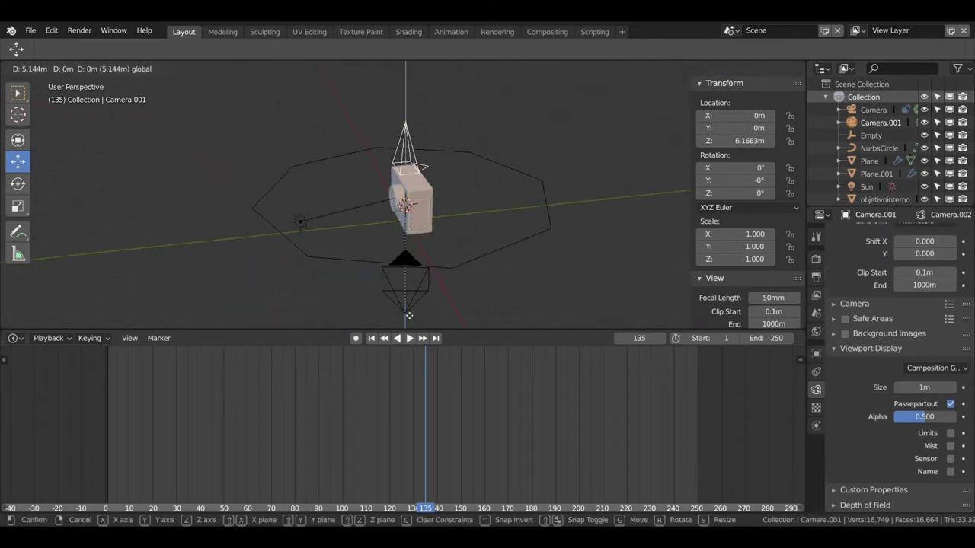
scroll(410, 274, "down", 2)
scroll(415, 229, "down", 2)
left_click_drag(404, 150, 407, 97)
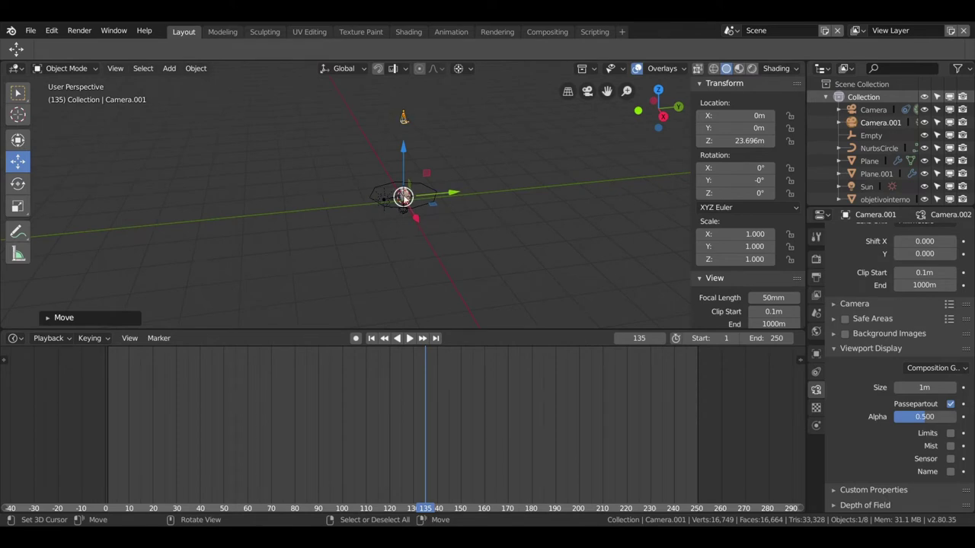
Make Camera.001 the active scene camera and view the scene through it
key("KP_0")
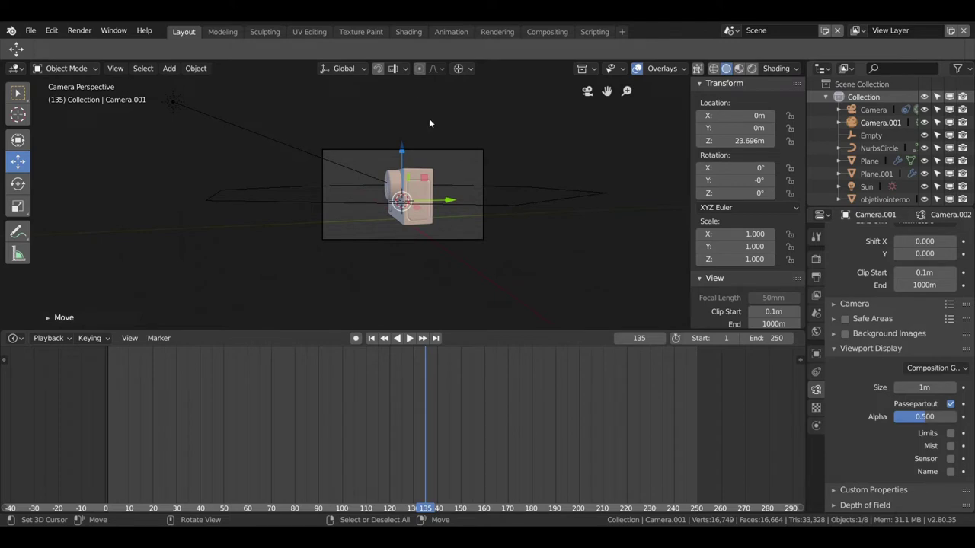
key("ctrl+KP_0")
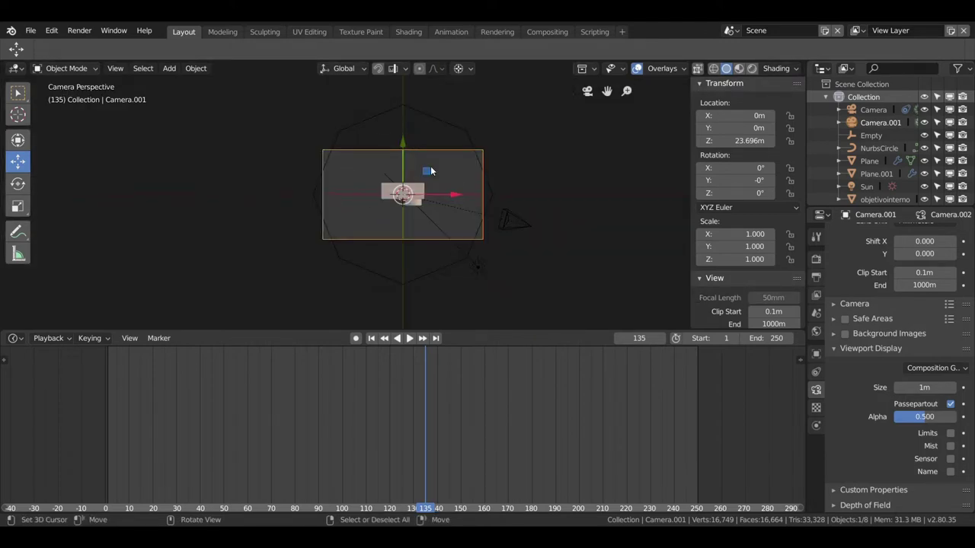
scroll(431, 174, "up", 2)
scroll(431, 177, "up", 2)
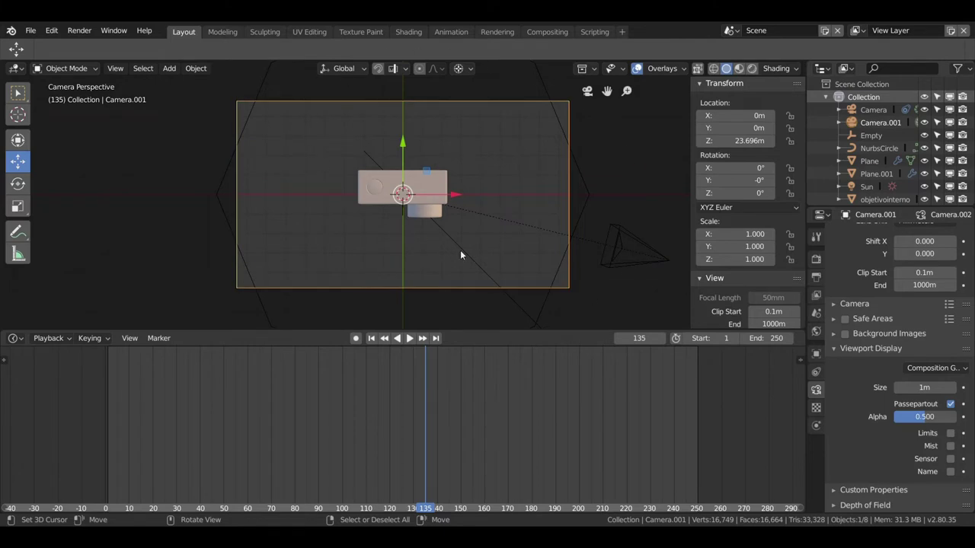
scroll(186, 477, "left", 10, "ctrl")
Bind Camera.001 to a timeline marker at frame 30, then play back to check the camera switch
scroll(186, 472, "right", 3, "ctrl")
left_click_drag(352, 373, 327, 369)
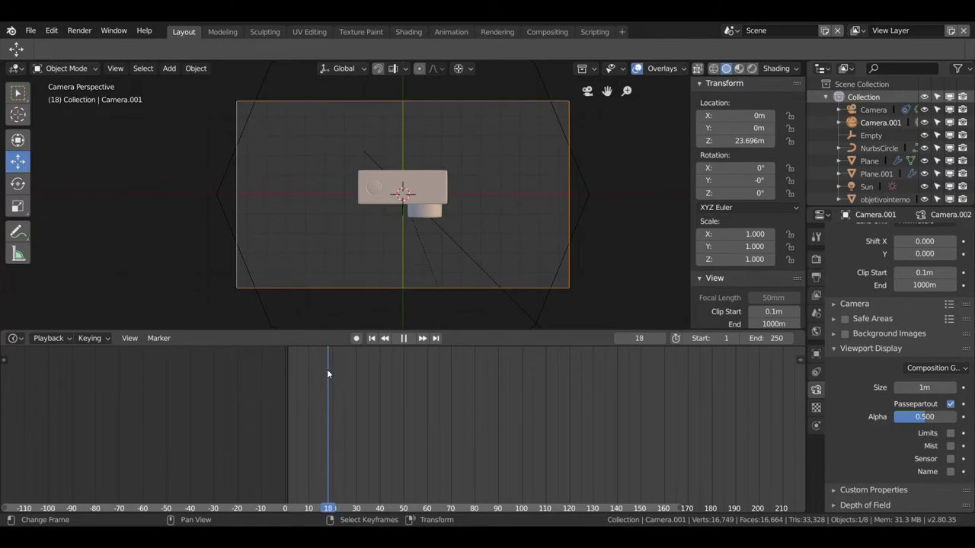
left_click_drag(327, 369, 356, 369)
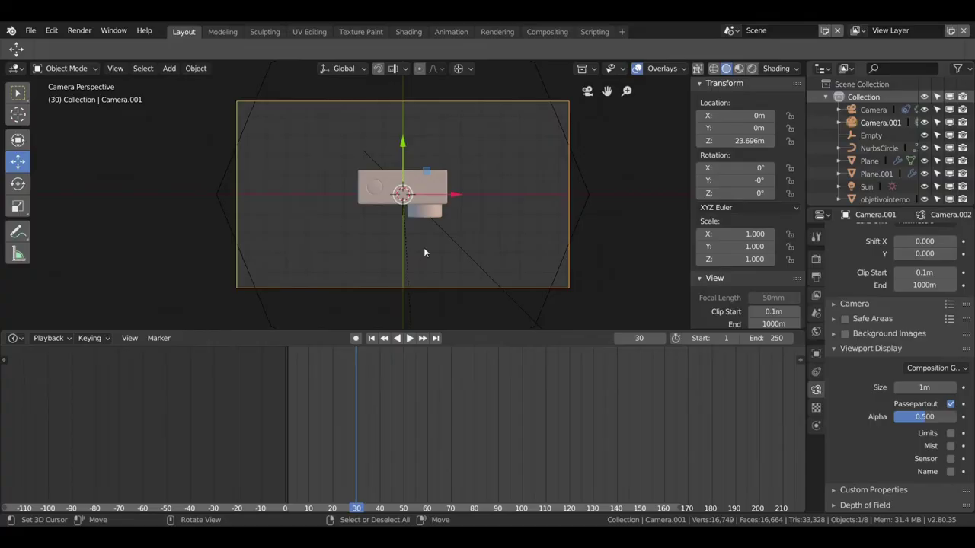
left_click(95, 339)
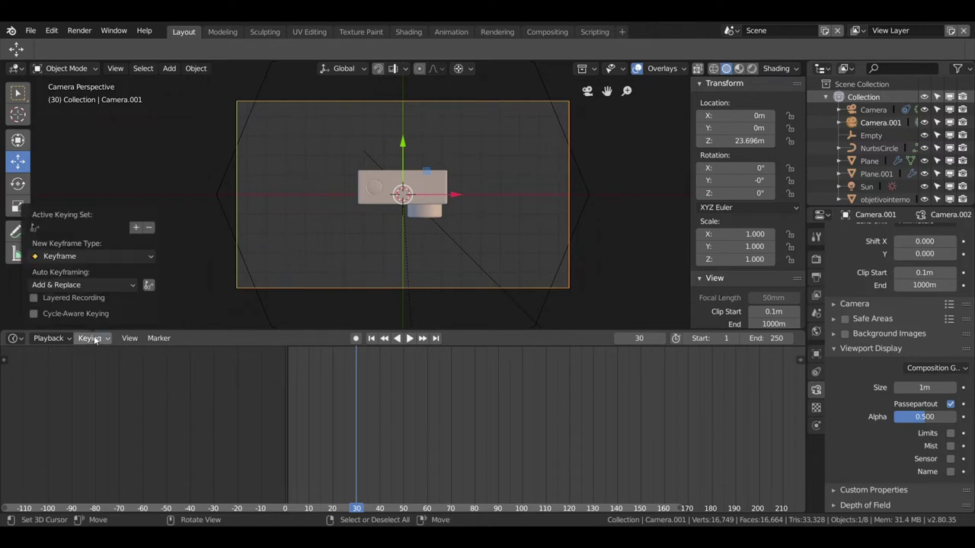
left_click(94, 338)
left_click(162, 340)
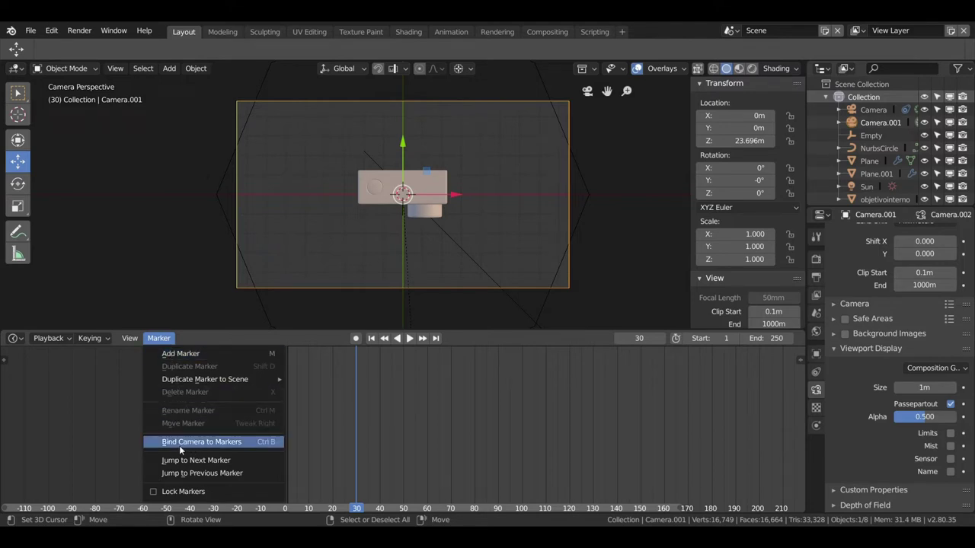
left_click(218, 443)
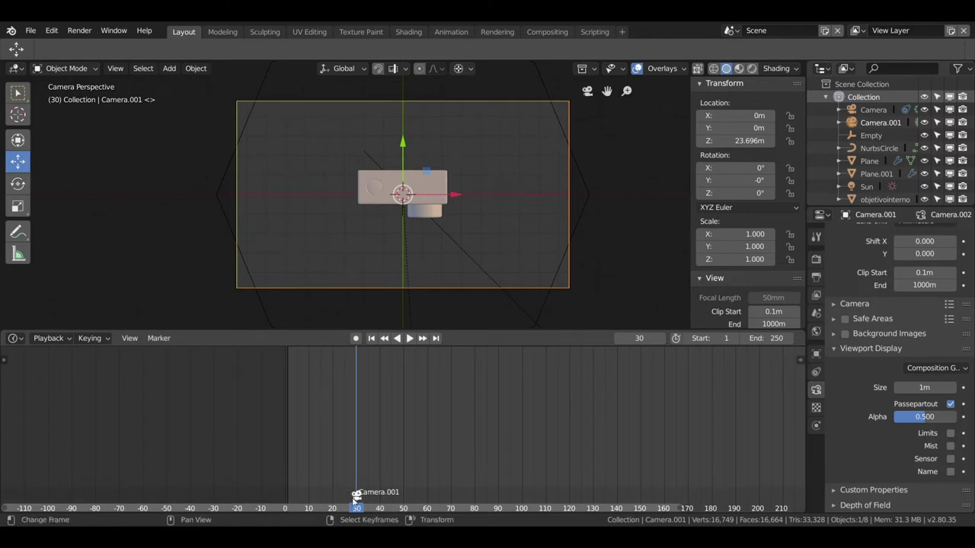
left_click_drag(298, 413, 272, 414)
key("space")
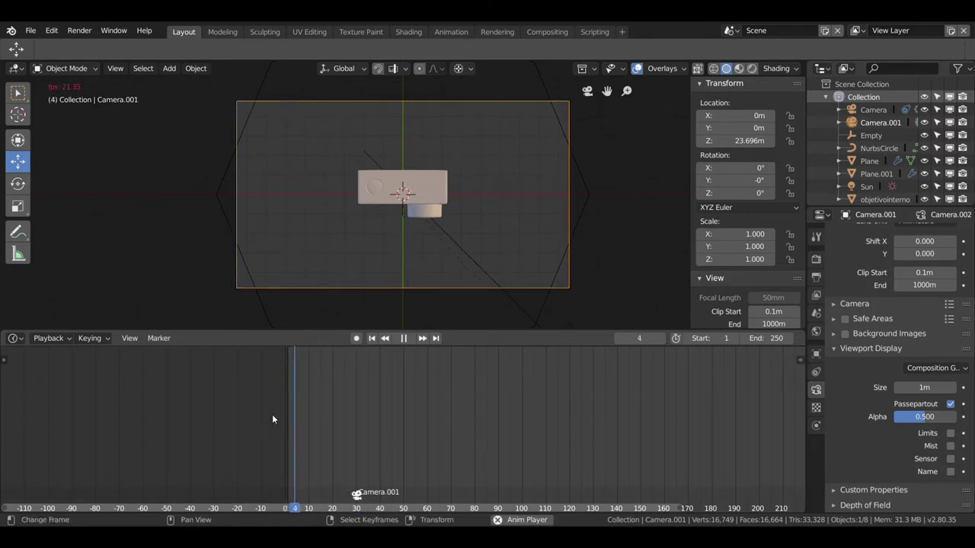
key("space")
Go to frame 49, then zoom and orbit out of the camera to view the whole rig
middle_click_drag(400, 510, 294, 508)
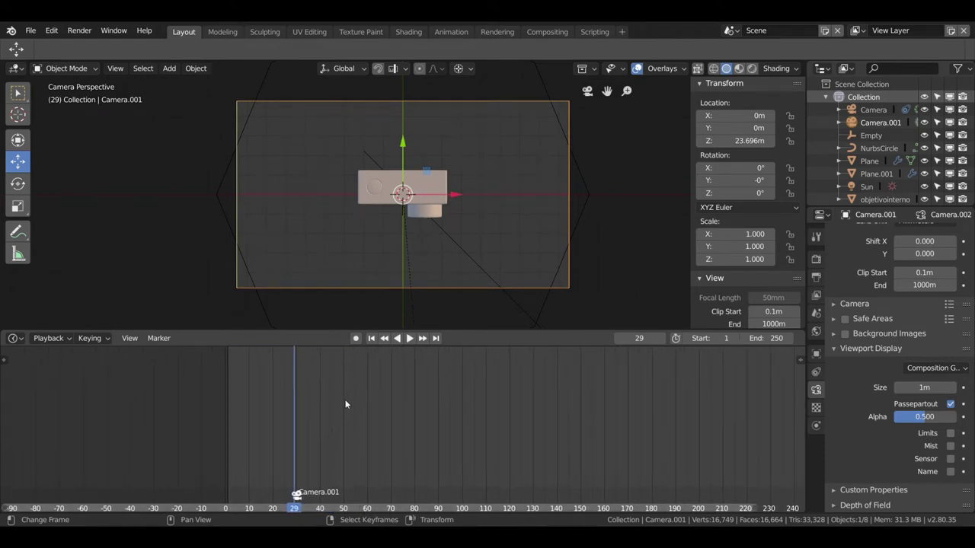
left_click(341, 354)
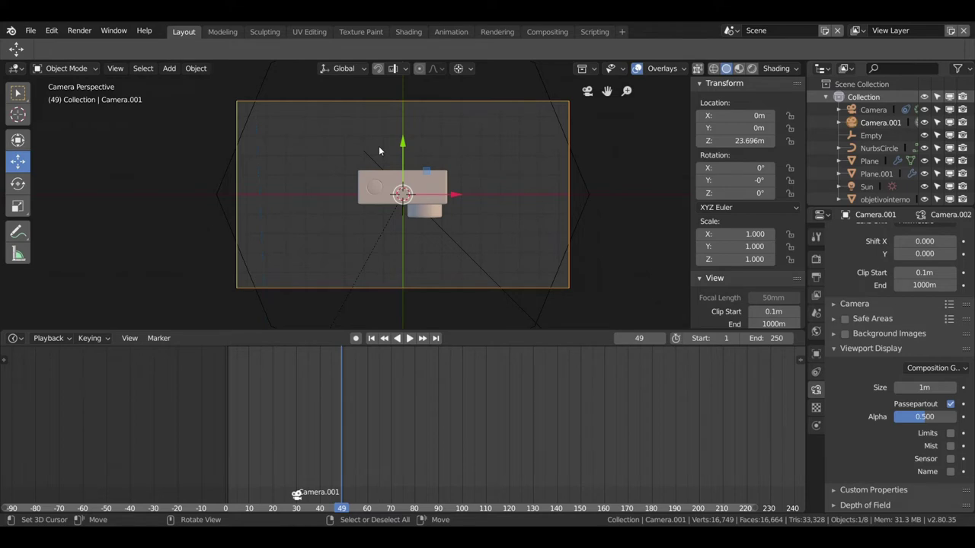
scroll(449, 217, "down", 1)
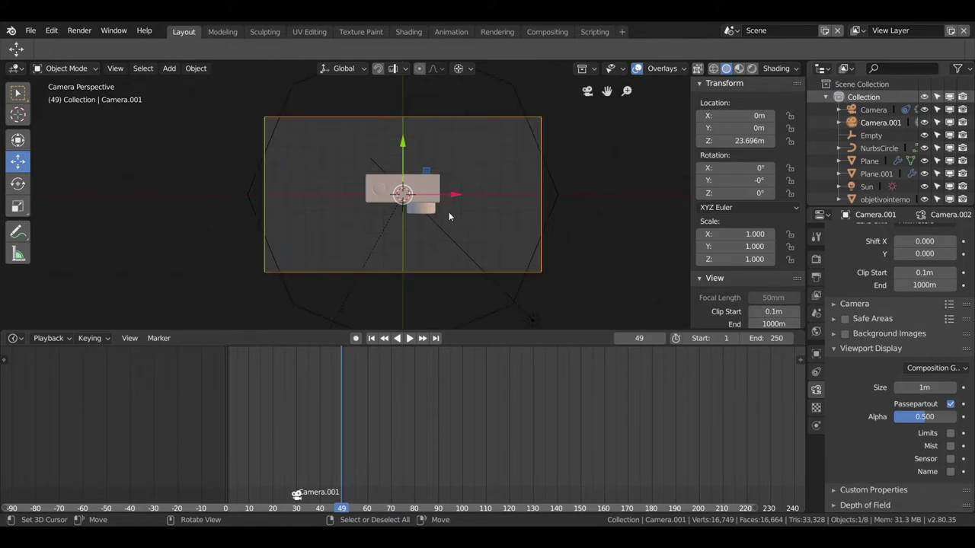
scroll(479, 222, "down", 1)
middle_click_drag(477, 216, 458, 157)
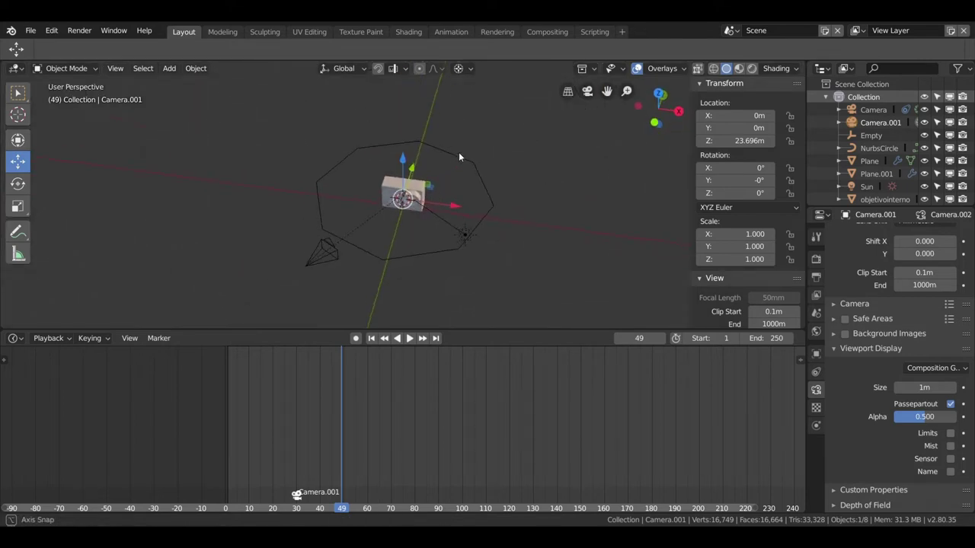
Make Camera active, bind it to a marker at frame 49, and play or scrub to check the switch
left_click(336, 256)
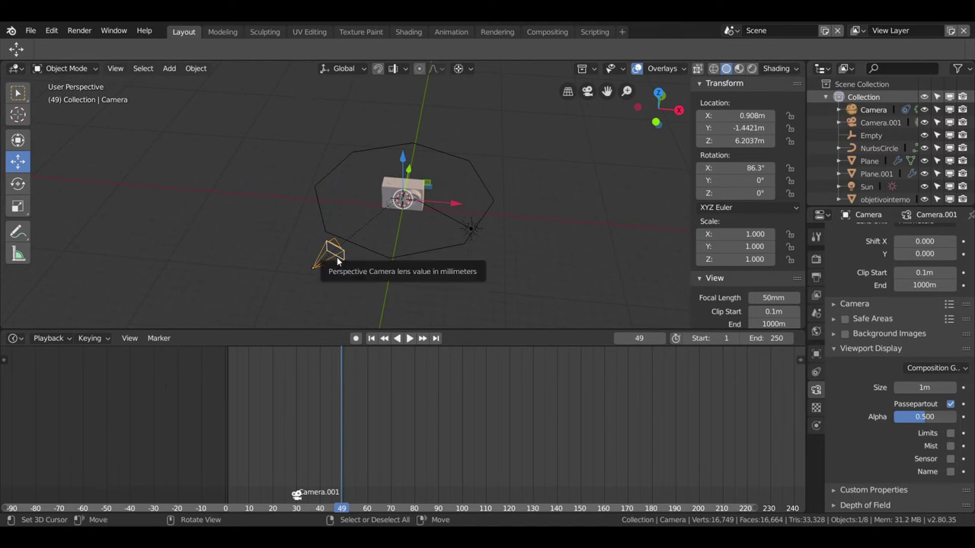
key("KP_0")
key("ctrl+KP_0")
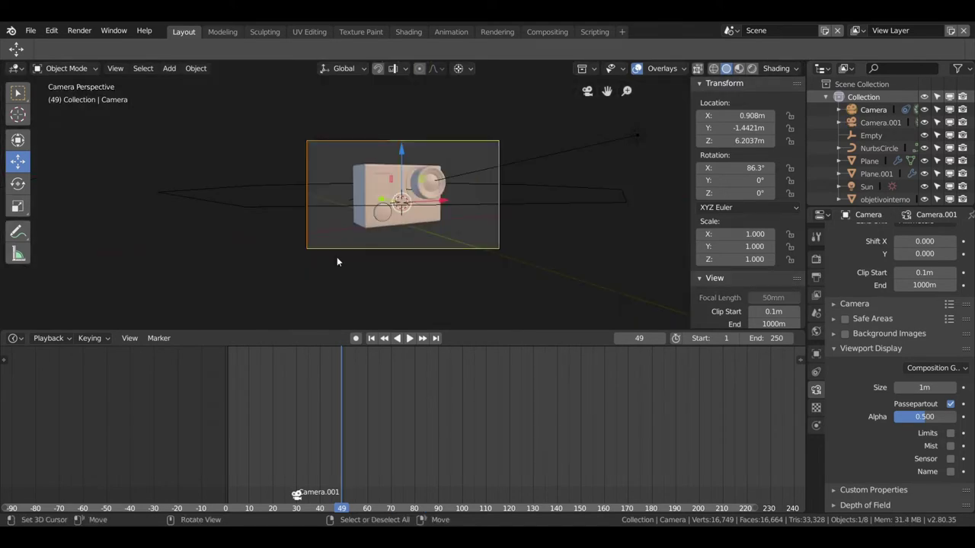
left_click(158, 338)
left_click(173, 442)
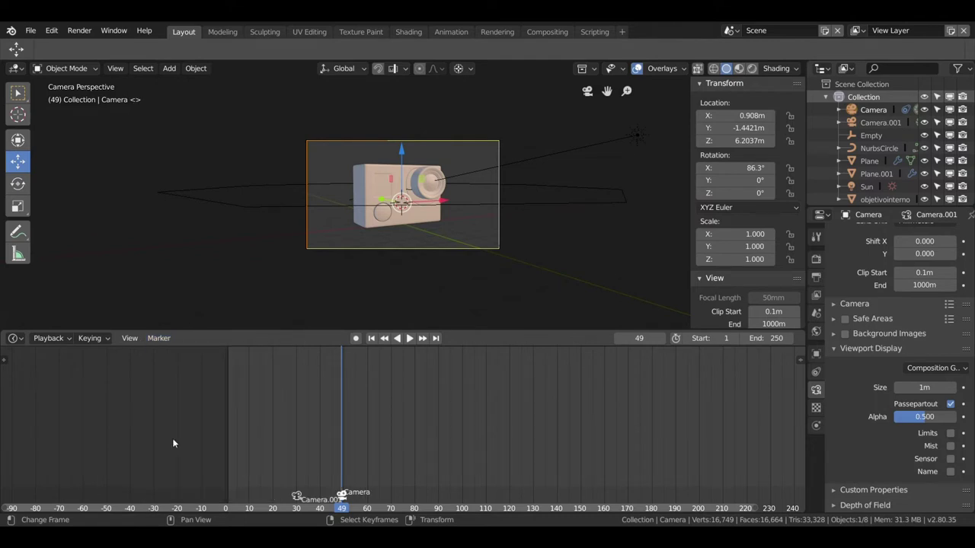
left_click(227, 442)
key("space")
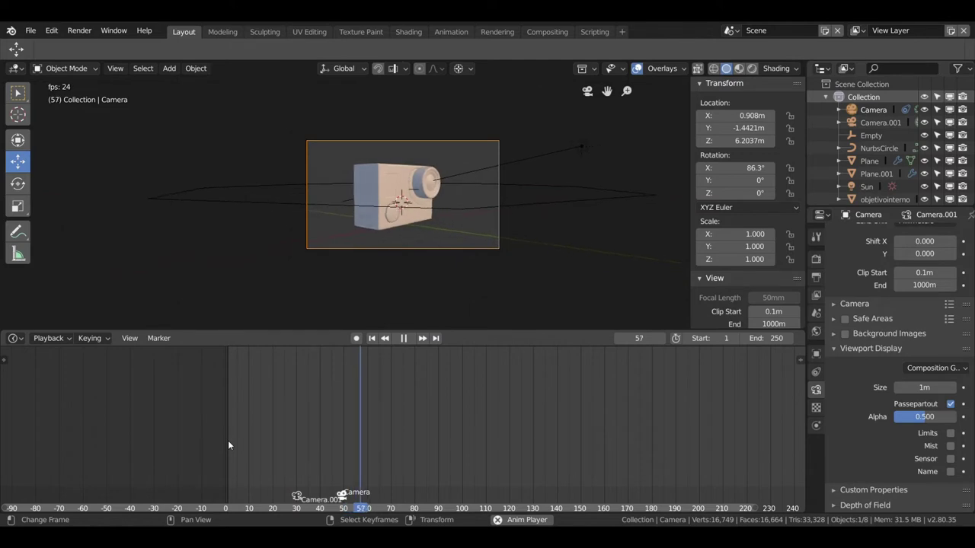
left_click(232, 445)
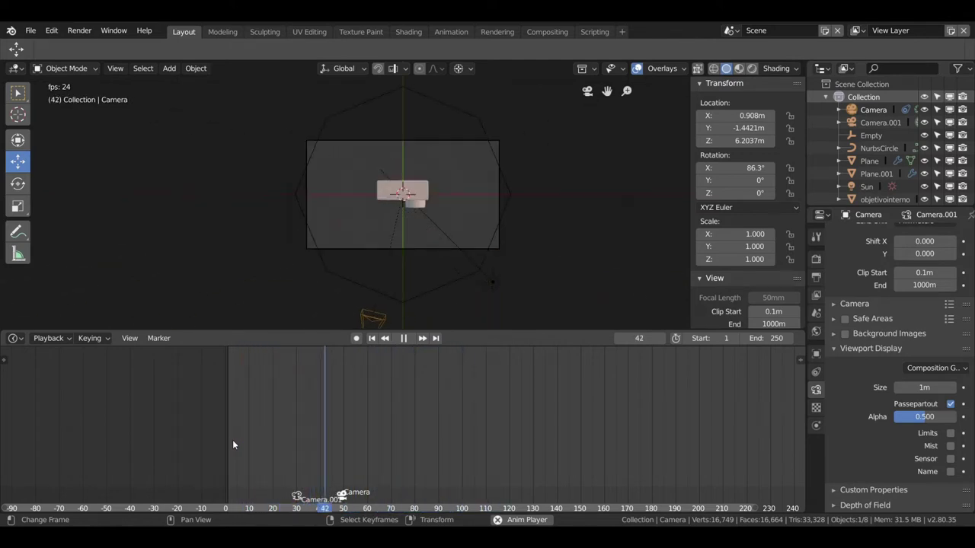
mouse_move(300, 422)
left_mouse_down()
mouse_move(436, 436)
mouse_move(440, 386)
left_mouse_up()
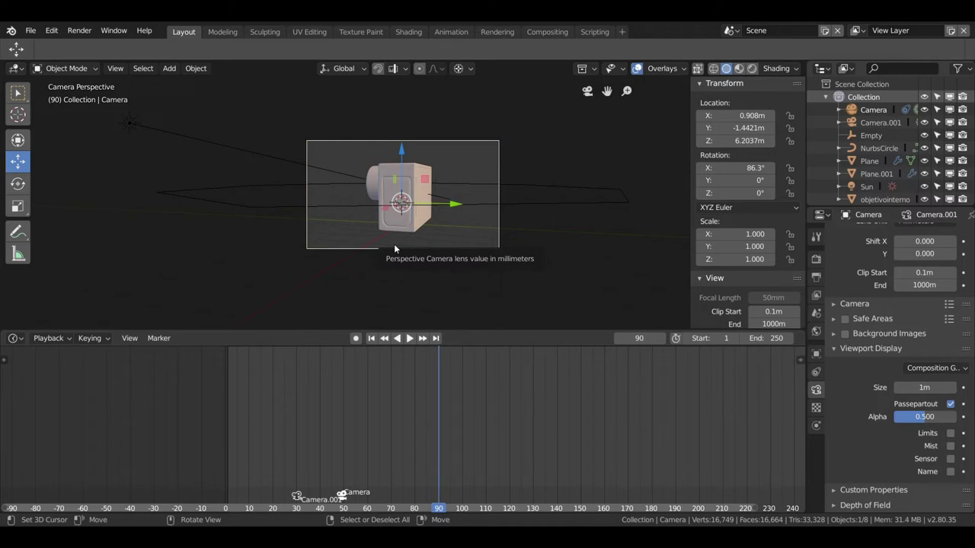
Bind Camera.001 to a marker at frame 90, then play the animation to verify the camera switches
mouse_move(315, 222)
middle_mouse_down()
mouse_move(311, 252)
mouse_move(312, 239)
mouse_move(412, 236)
middle_mouse_up()
middle_click_drag(359, 196, 414, 98)
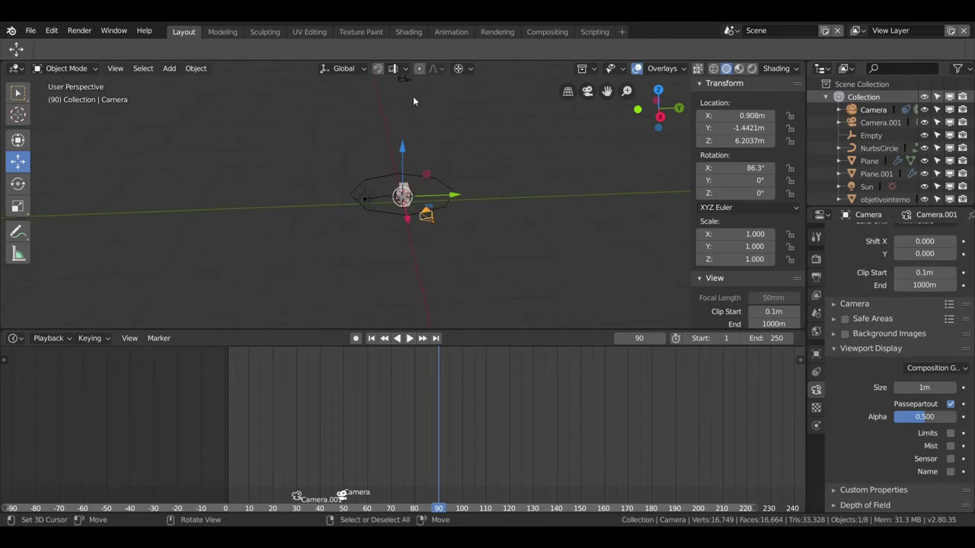
left_click(405, 79)
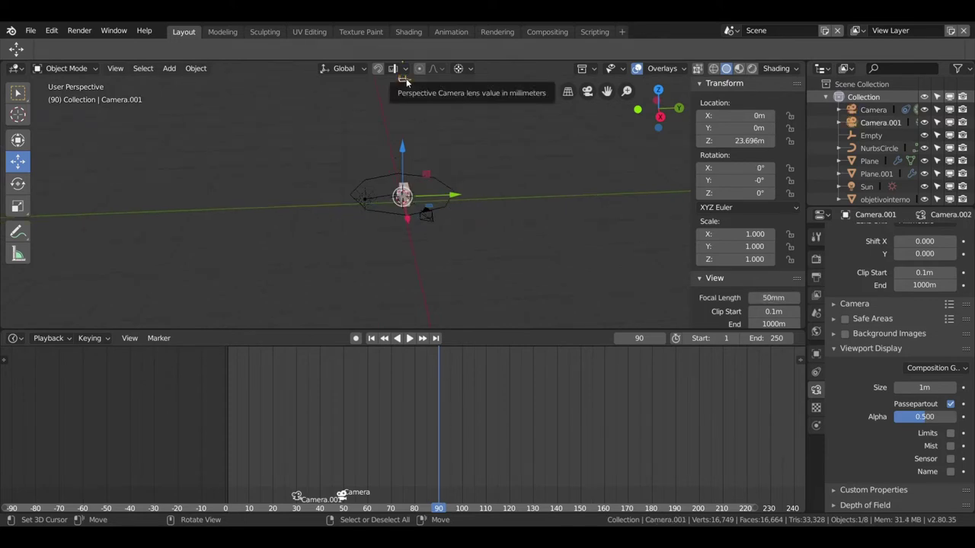
key("KP_0")
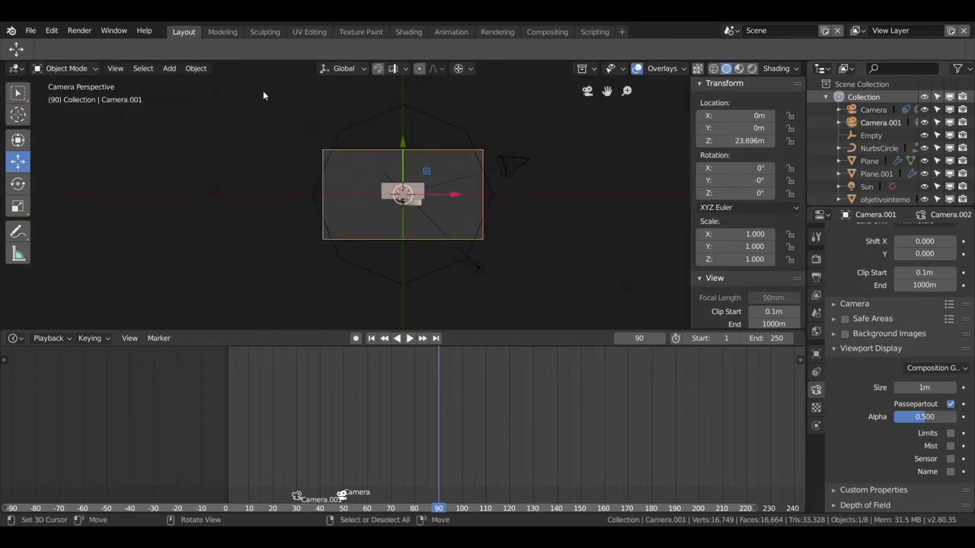
left_click(103, 339)
mouse_move(159, 338)
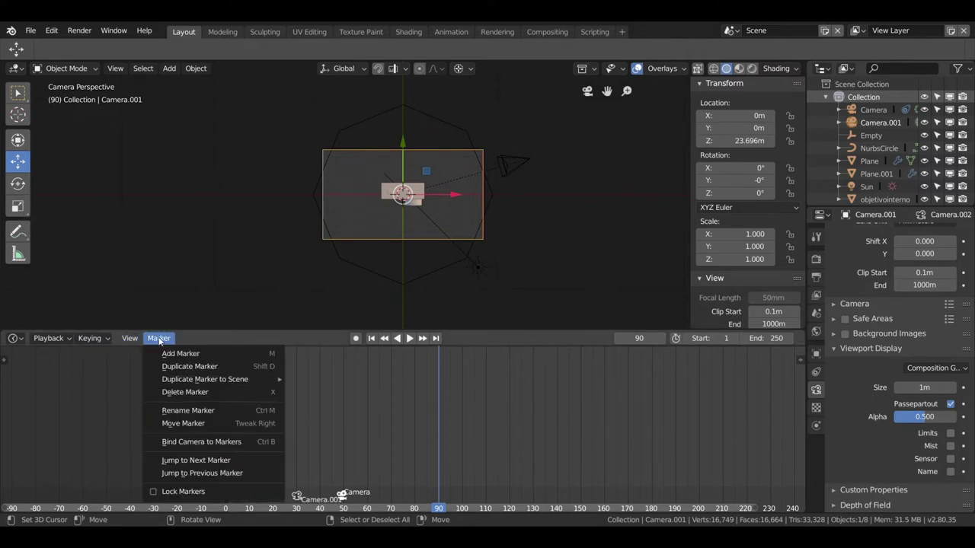
left_click(177, 443)
left_click(226, 382)
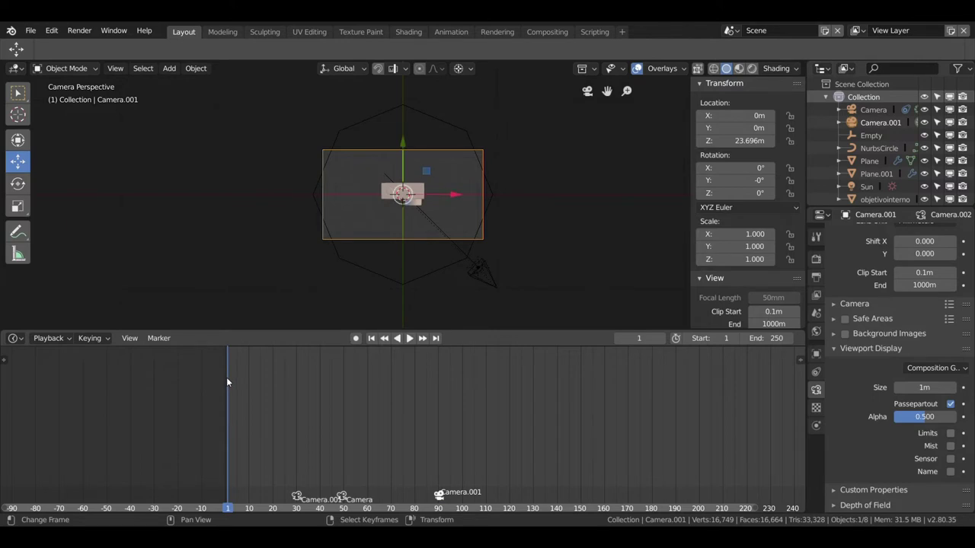
key("space")
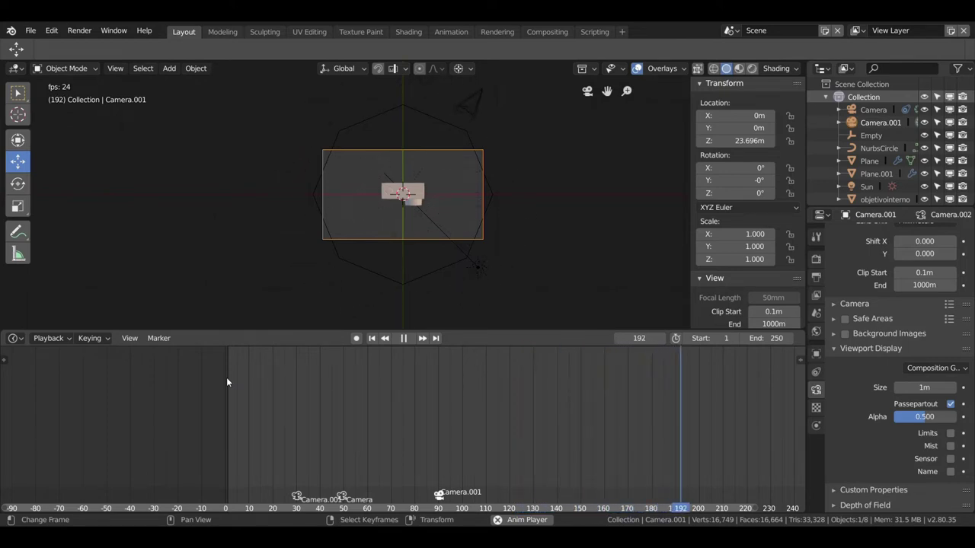
key("space")
middle_click_drag(491, 269, 375, 175)
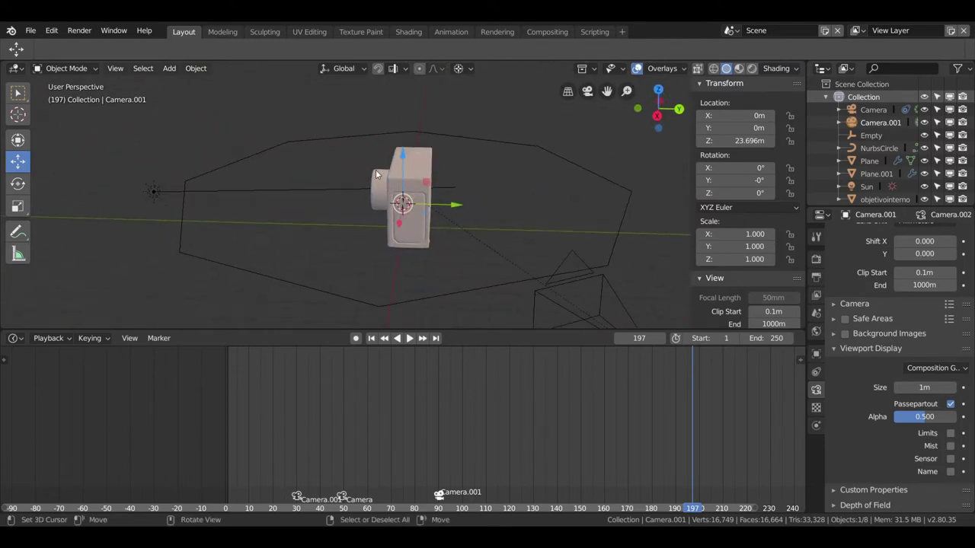
scroll(415, 205, "up", 2)
scroll(415, 206, "up", 2)
scroll(415, 210, "down", 3)
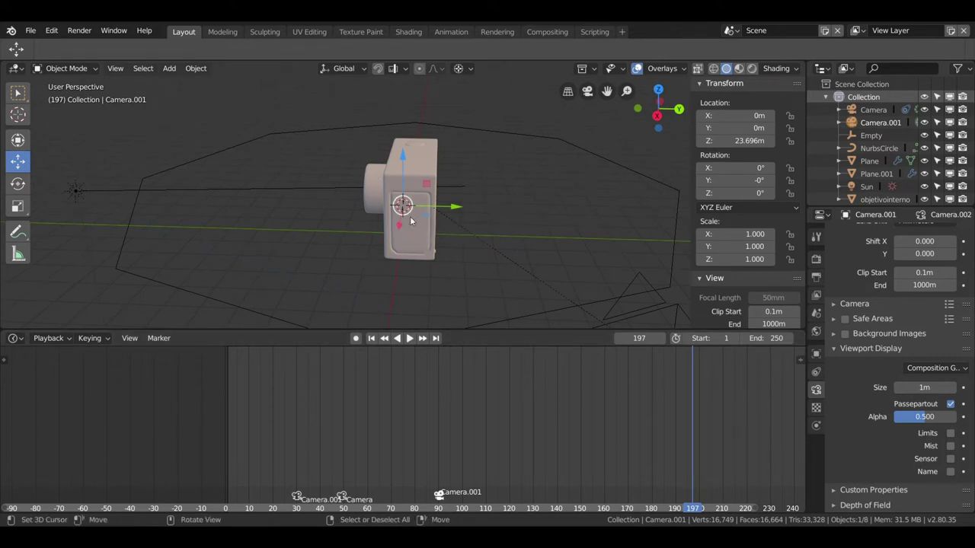
scroll(411, 216, "down", 1)
Look through the active camera with the viewport in Rendered shading
key("KP_0")
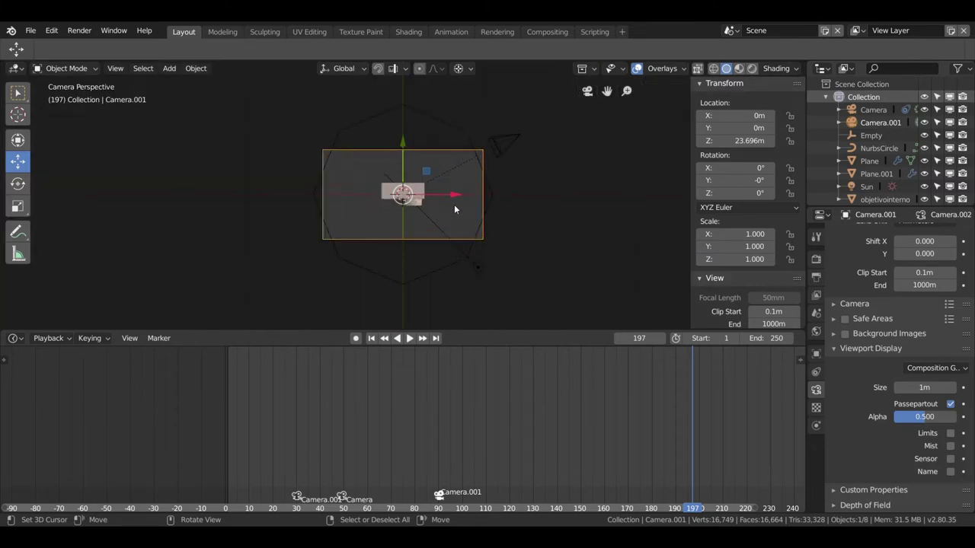
scroll(453, 204, "up", 5)
key("KP_0")
key("KP_0")
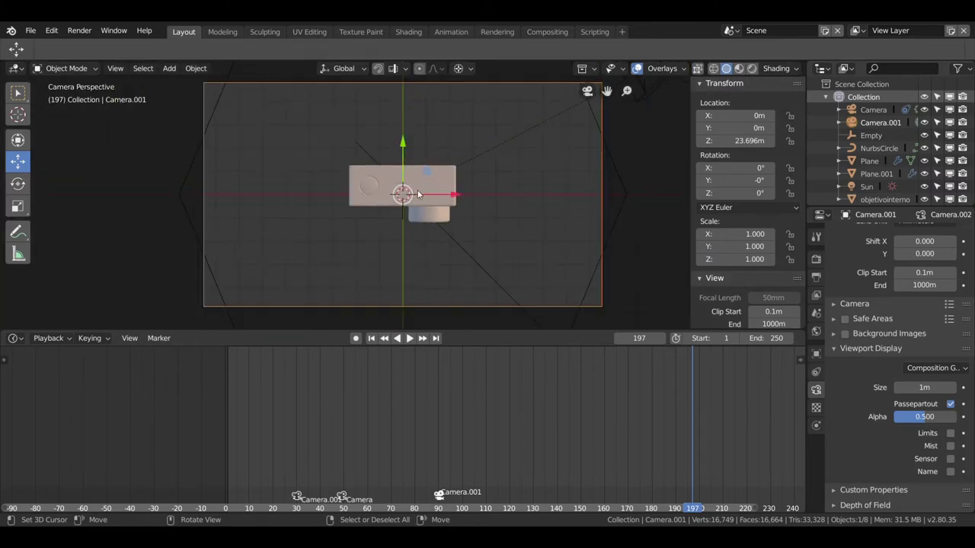
left_click(752, 68)
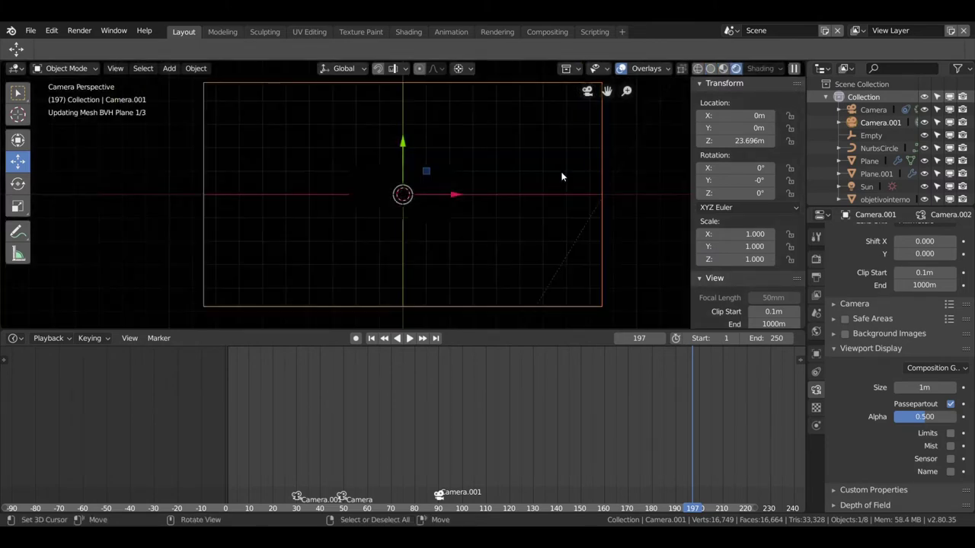
scroll(478, 195, "up", 2)
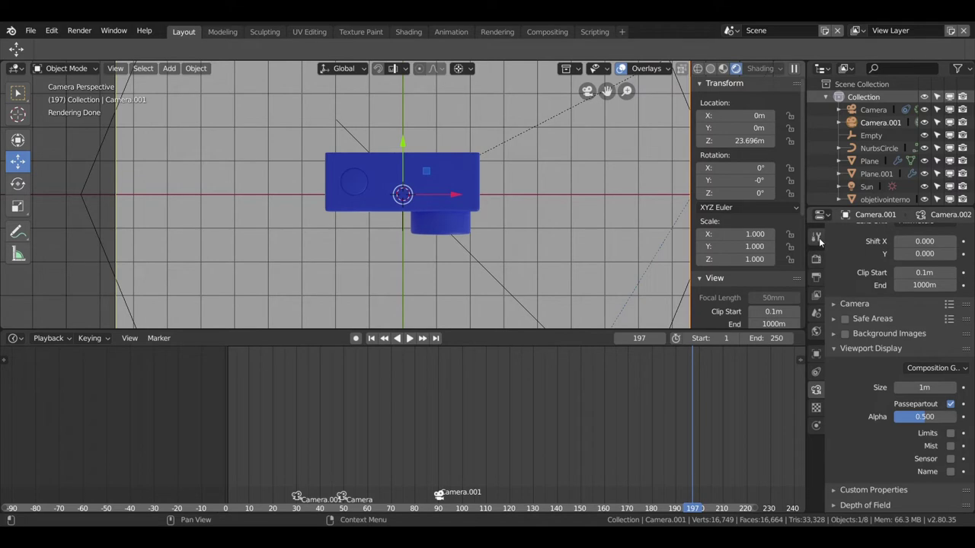
Set the render engine to Eevee and render a still image of frame 197
left_click(816, 236)
left_click(816, 260)
left_click(935, 234)
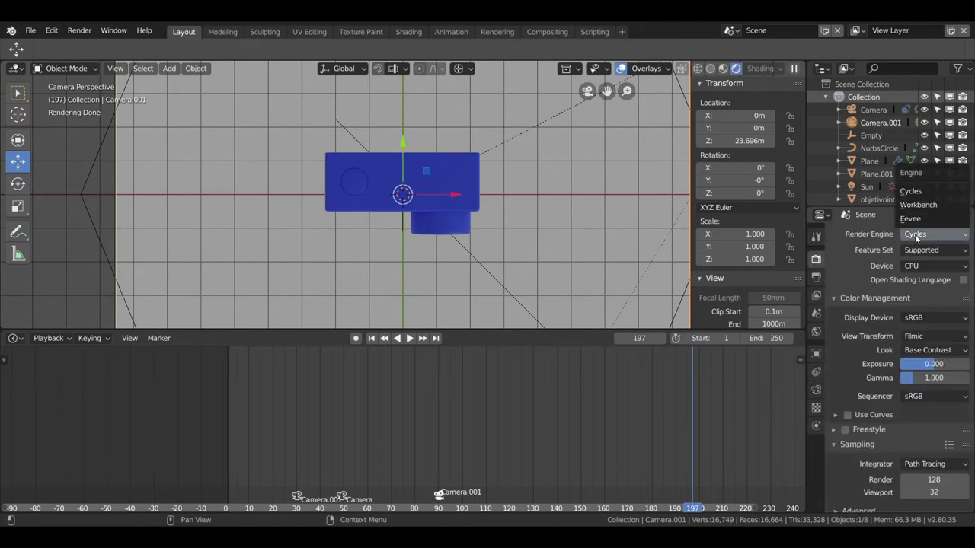
left_click(921, 223)
left_click(80, 30)
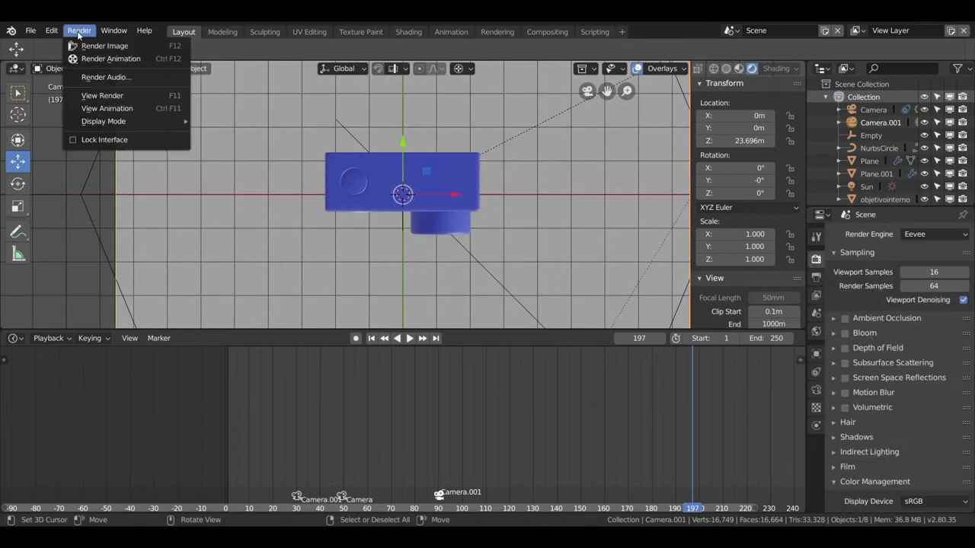
left_click(94, 47)
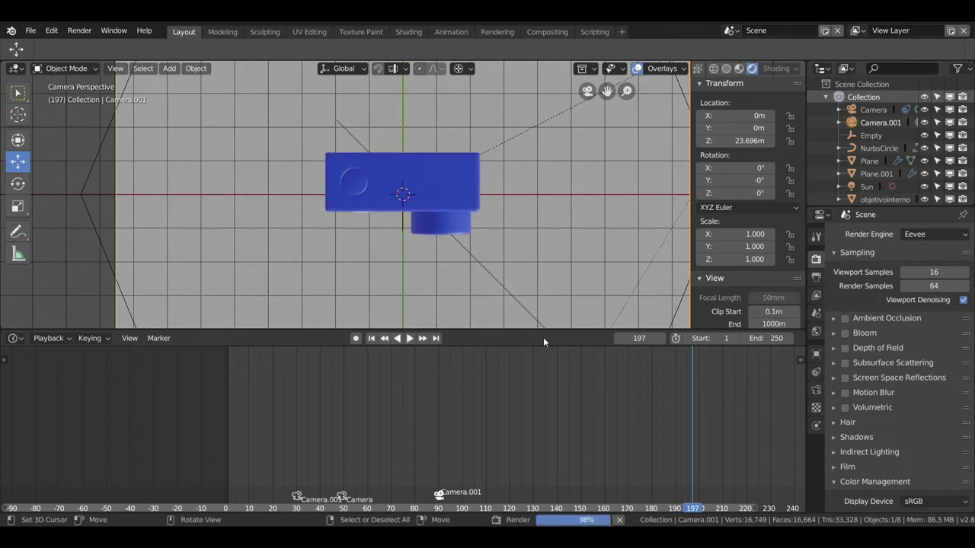
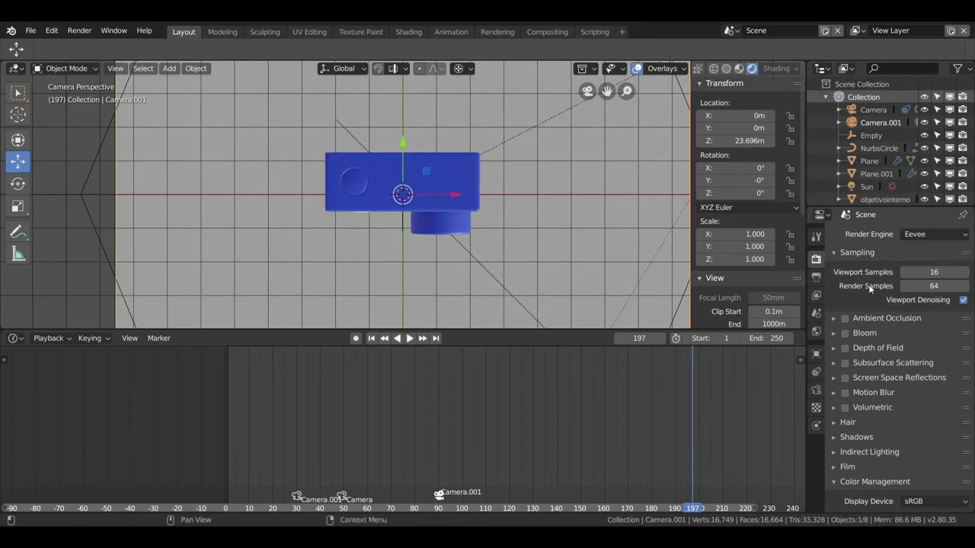
Switch the render engine to Workbench, zoom out, and render a still image of the camera view
left_click(926, 234)
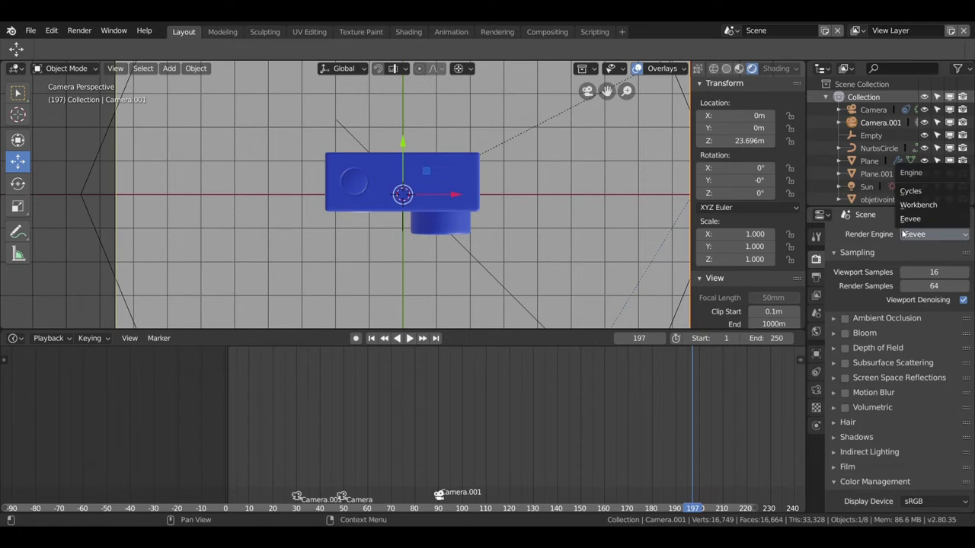
left_click(917, 203)
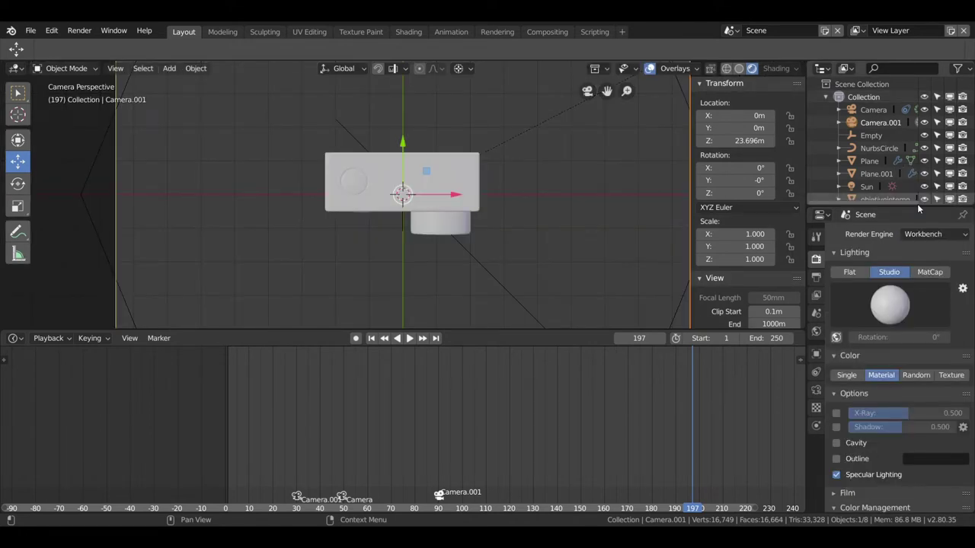
scroll(486, 225, "down", 2)
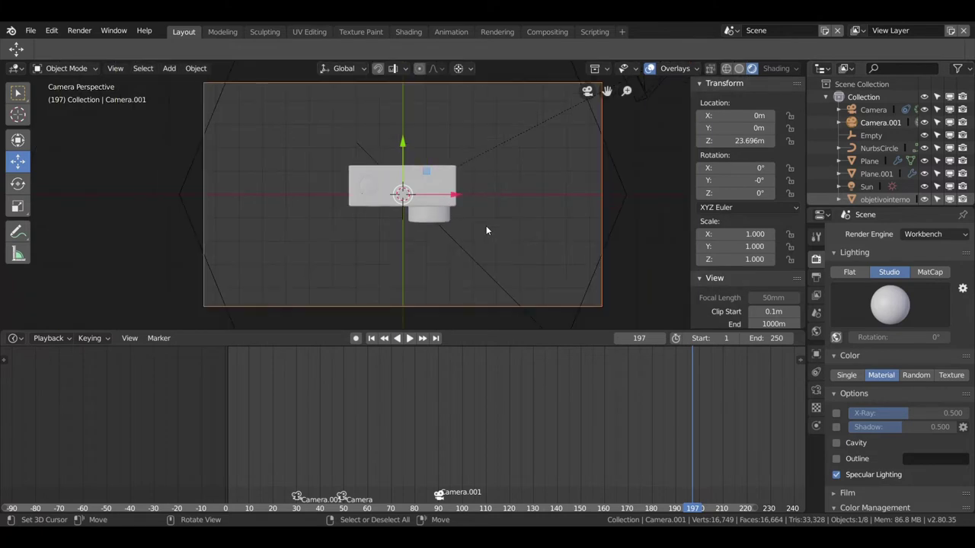
left_click(79, 31)
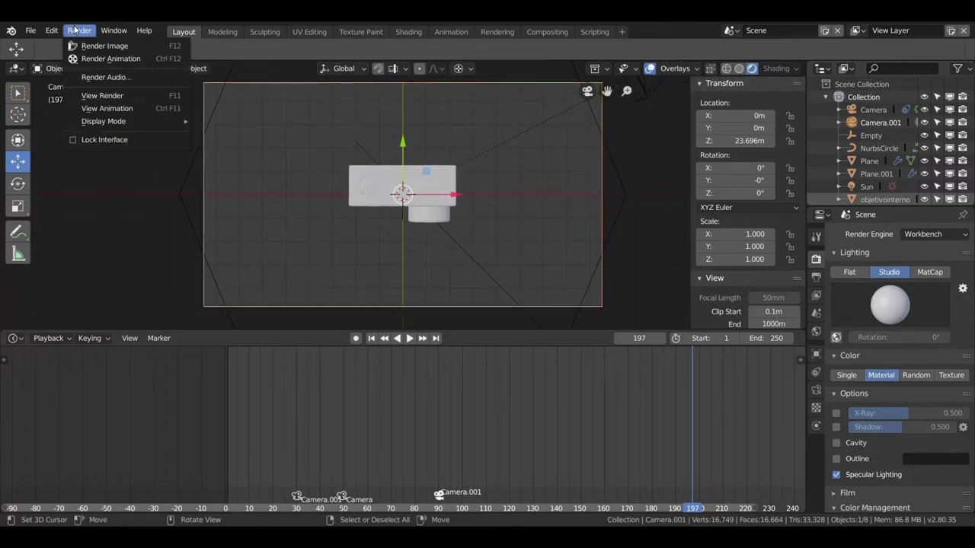
left_click(101, 46)
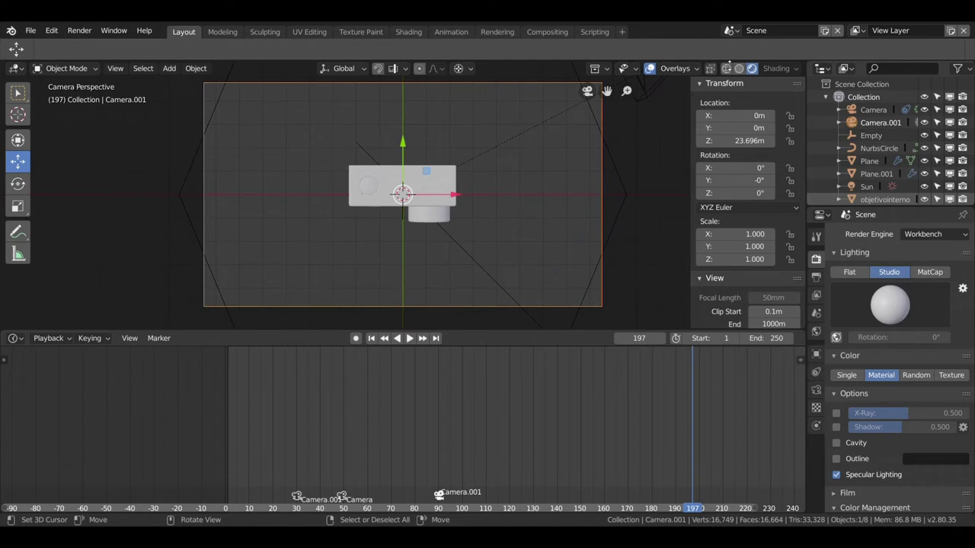
Turn on the wireframe overlay, orbit the model, then hide all viewport overlays
left_click(676, 69)
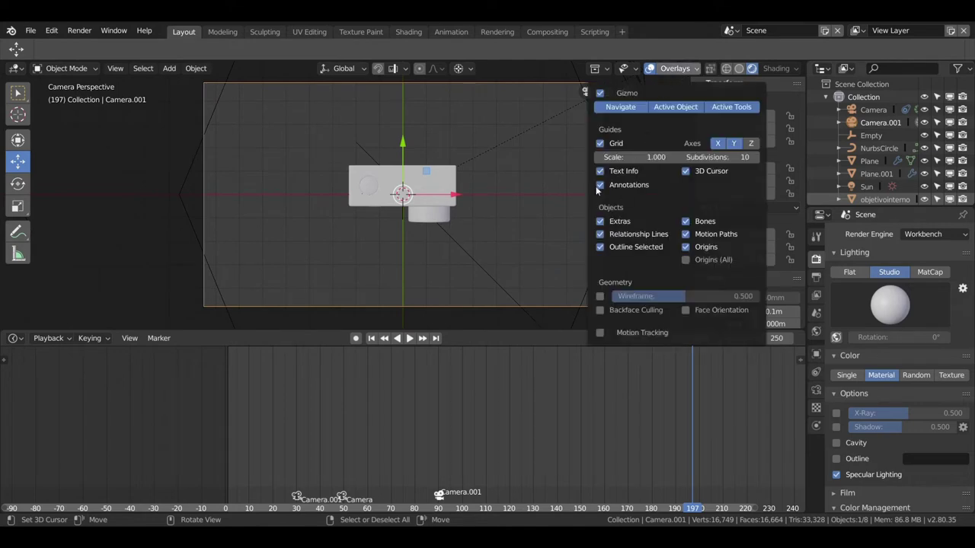
left_click(601, 295)
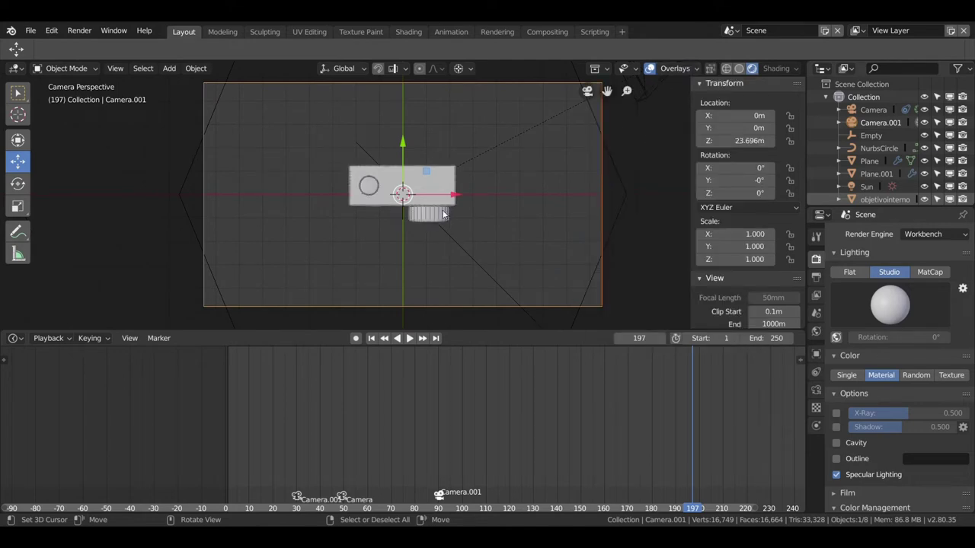
scroll(444, 214, "up", 3)
scroll(444, 215, "down", 1)
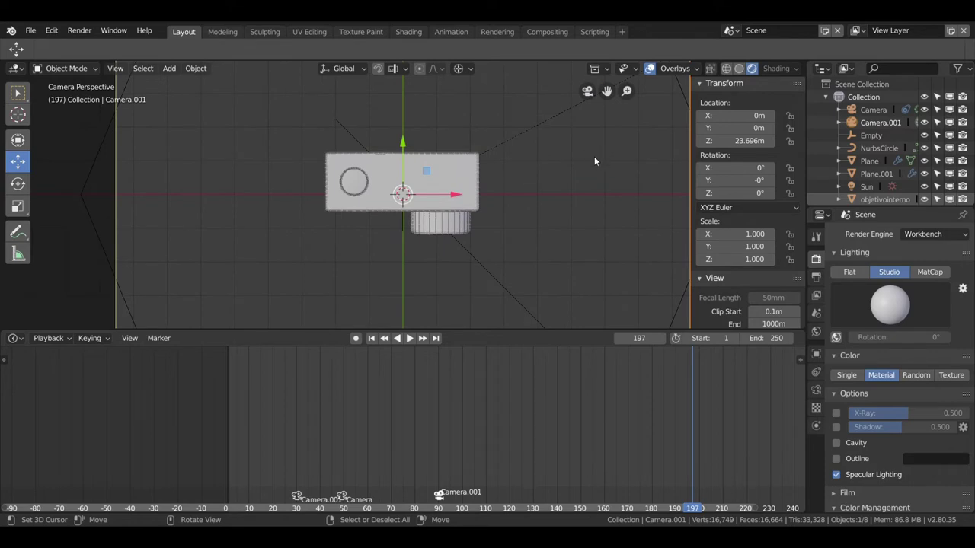
middle_click_drag(595, 161, 672, 57)
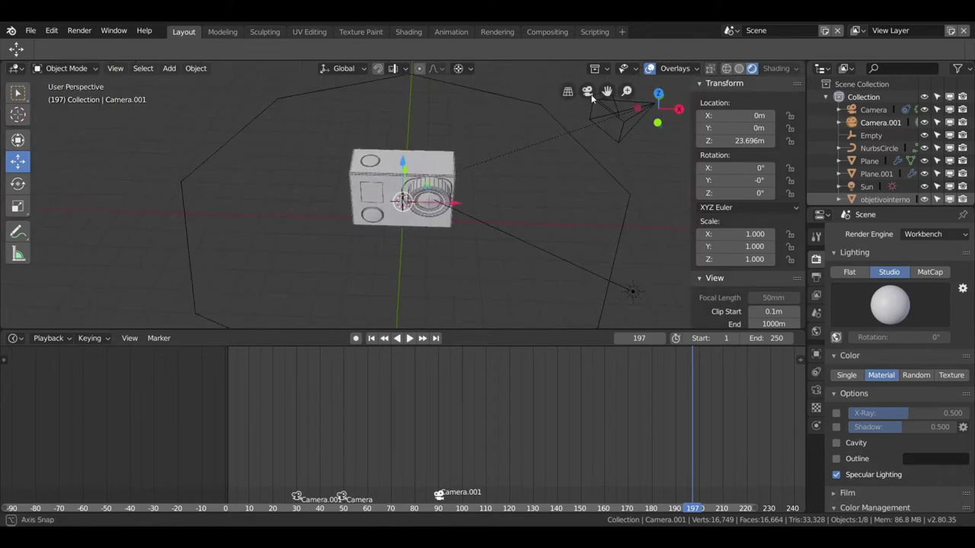
left_click(652, 69)
Raise the wireframe overlay to about 0.763, return to Solid shading, and select the camera-body Plane
left_click(657, 68)
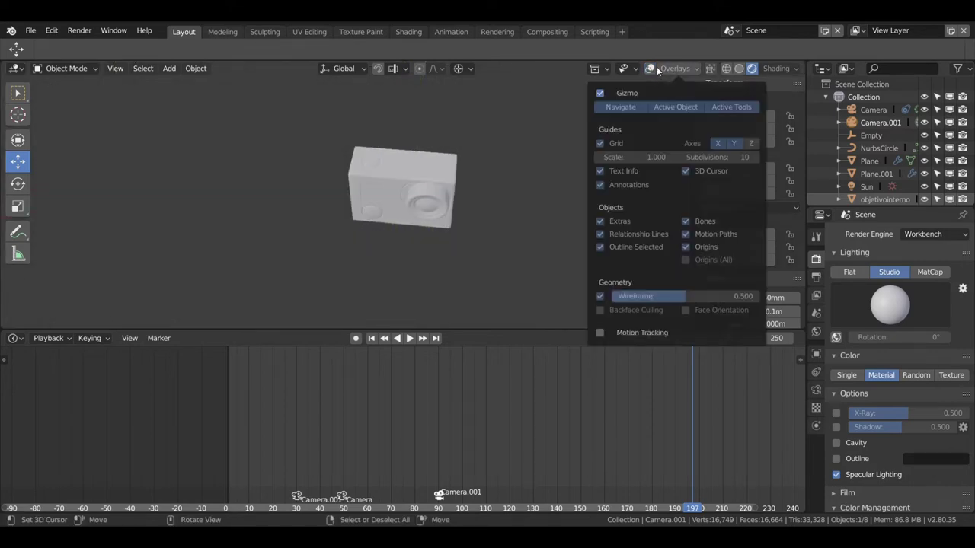
left_click(600, 296)
left_click_drag(648, 296, 732, 295)
left_click(726, 69)
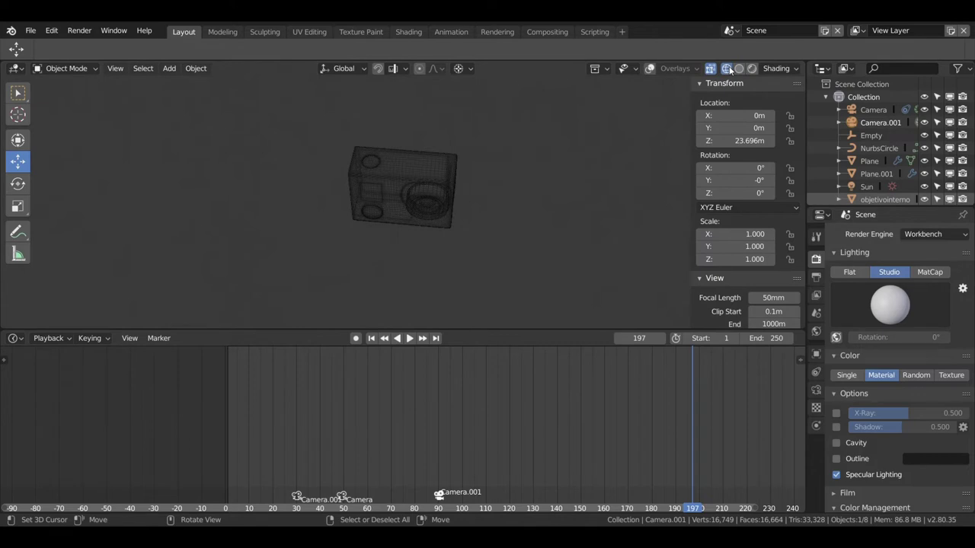
left_click(738, 68)
scroll(464, 234, "up", 3)
scroll(432, 143, "up", 2)
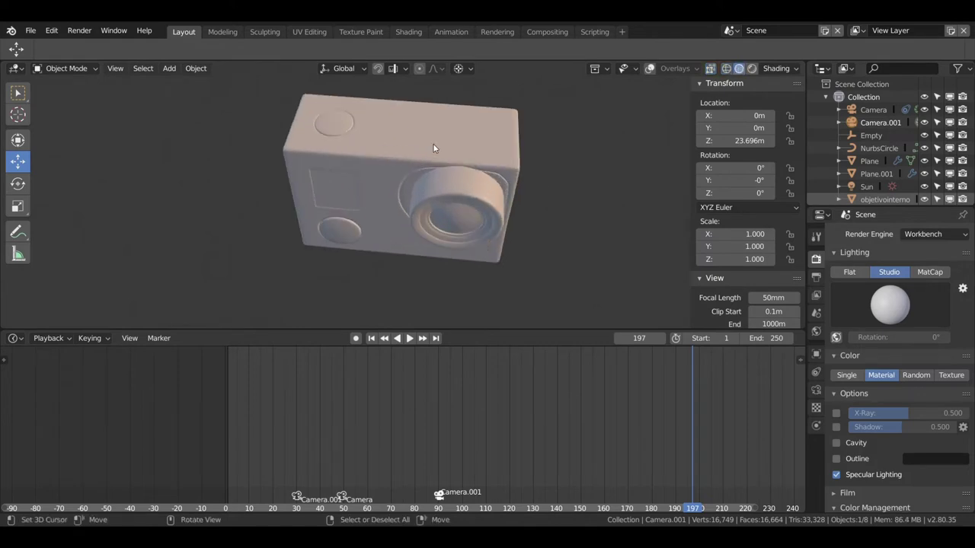
left_click(434, 153)
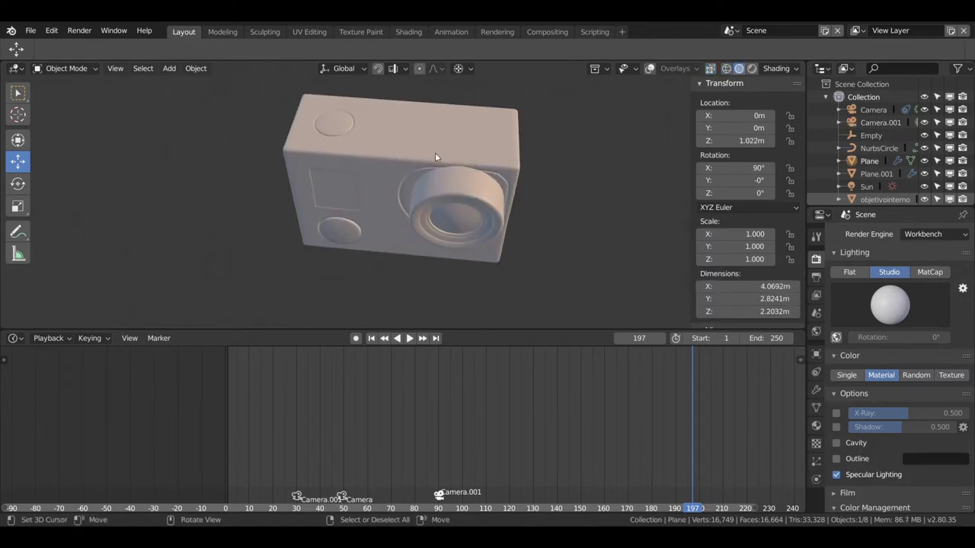
Restore overlays, go to top view then the scene camera view, and render a still image
left_click(649, 69)
scroll(481, 240, "up", 2)
scroll(481, 239, "up", 2)
mouse_move(481, 240)
middle_mouse_down()
mouse_move(518, 178)
mouse_move(517, 191)
middle_mouse_up()
key("KP_7")
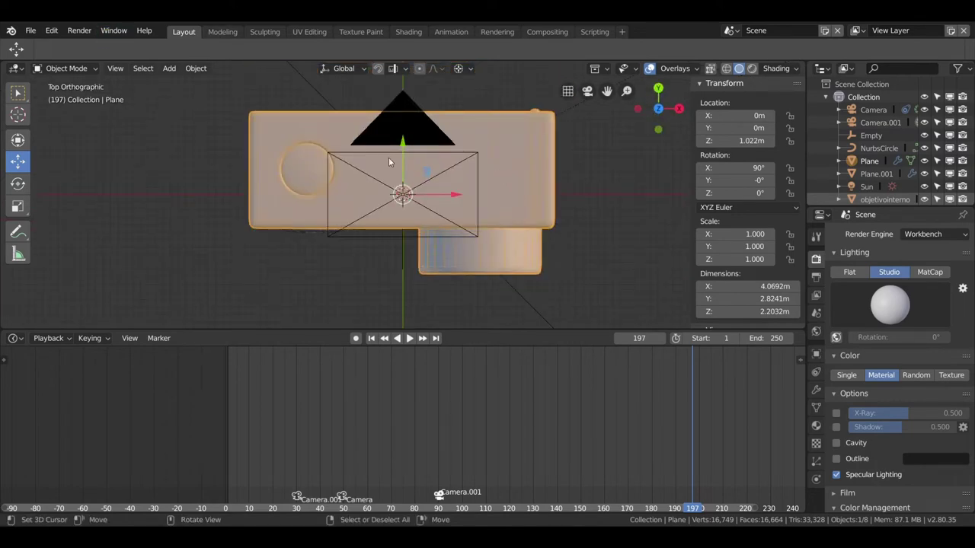
key("KP_0")
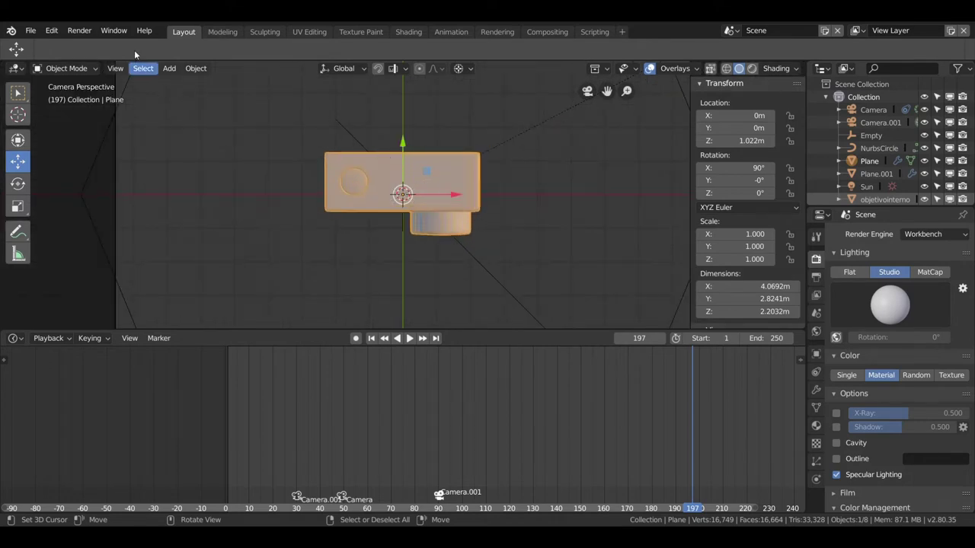
left_click(80, 30)
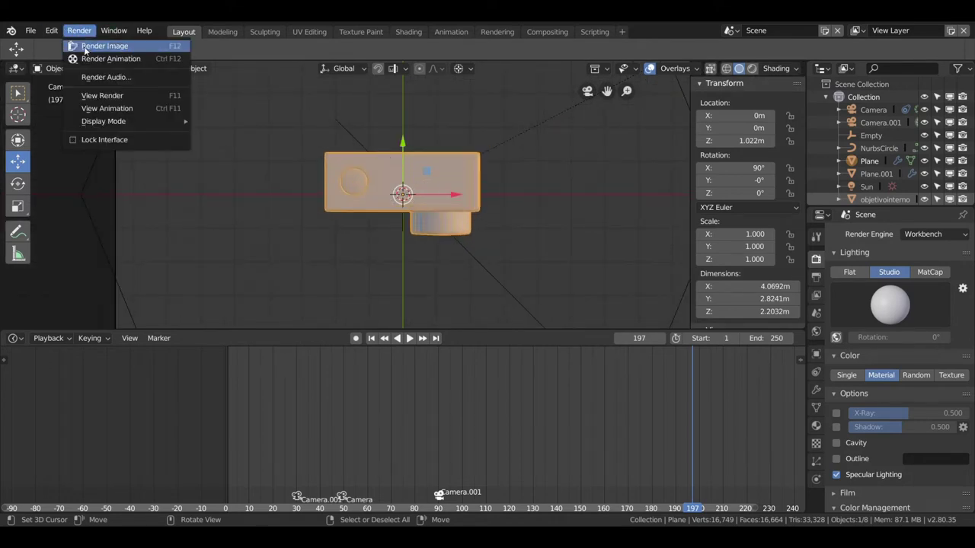
left_click(84, 47)
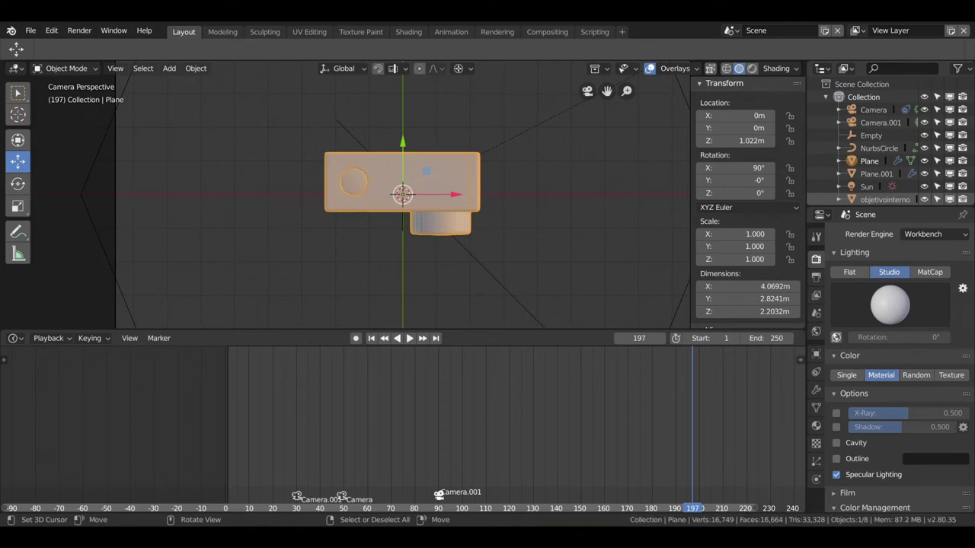
Switch to Wireframe shading, render the camera view again, and orbit out of the camera
scroll(498, 201, "up", 3)
scroll(509, 198, "up", 1)
scroll(507, 199, "up", 1)
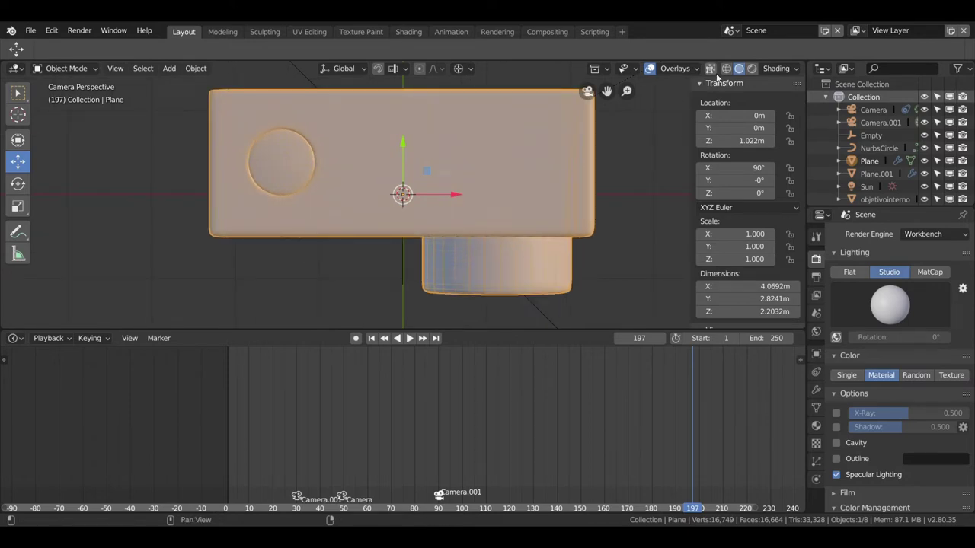
left_click(726, 69)
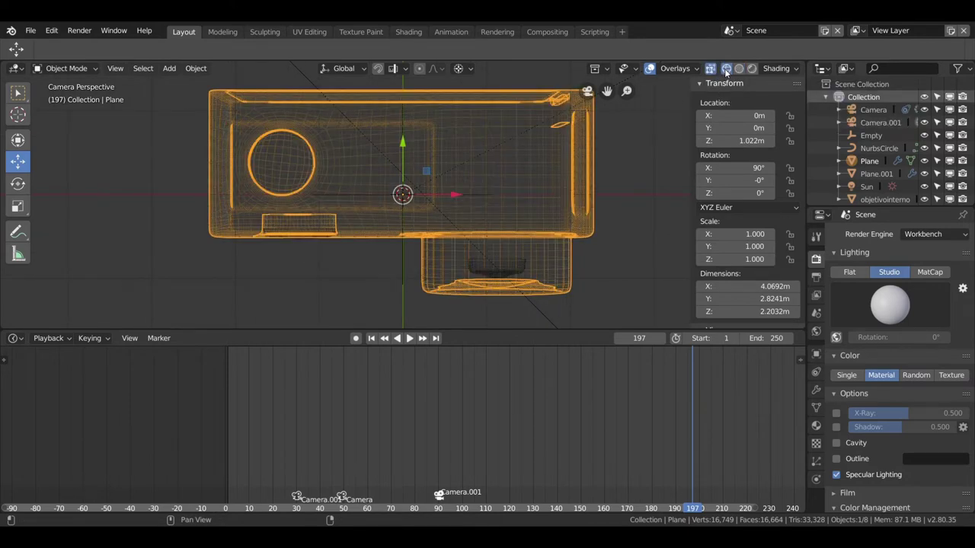
left_click(31, 30)
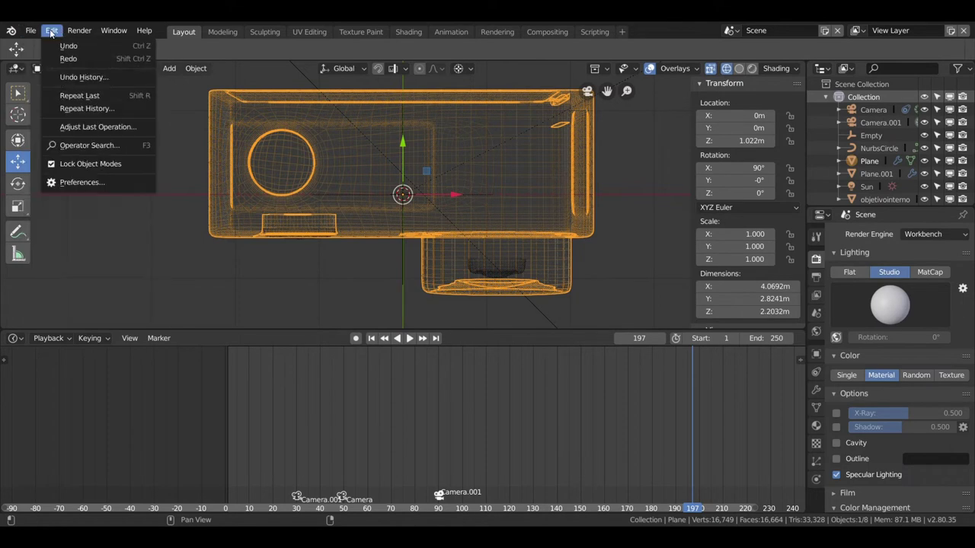
mouse_move(79, 30)
left_click(78, 44)
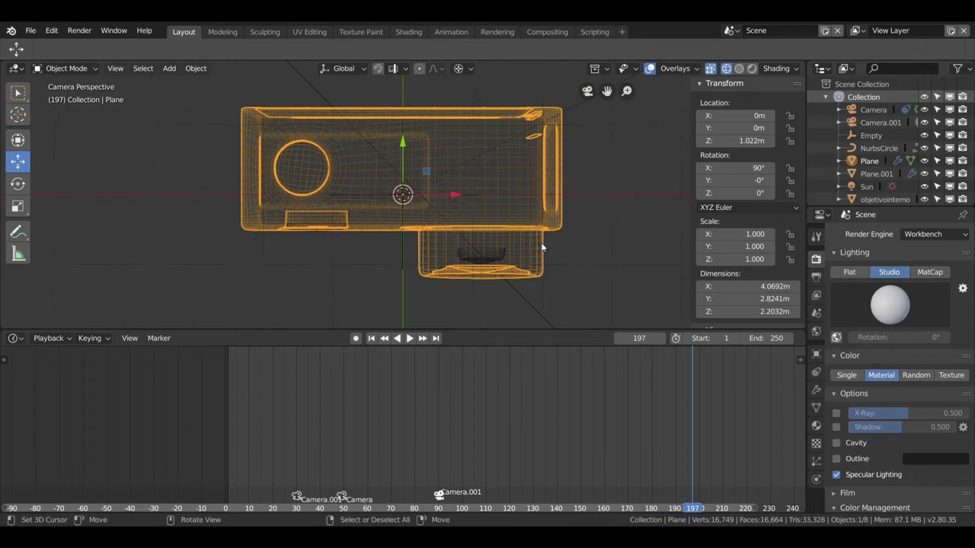
middle_click_drag(541, 243, 579, 228)
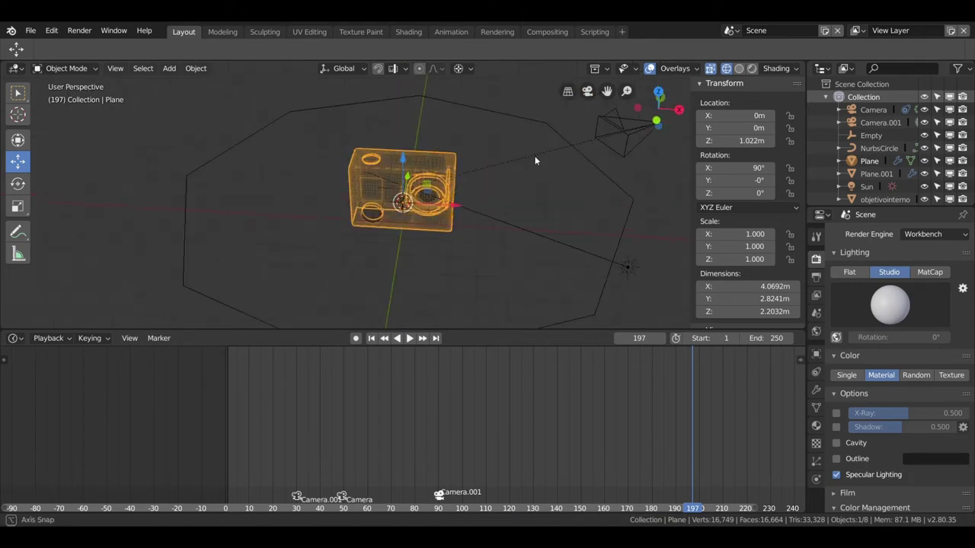
Keep Workbench as the render engine and orbit around the model
left_click(912, 232)
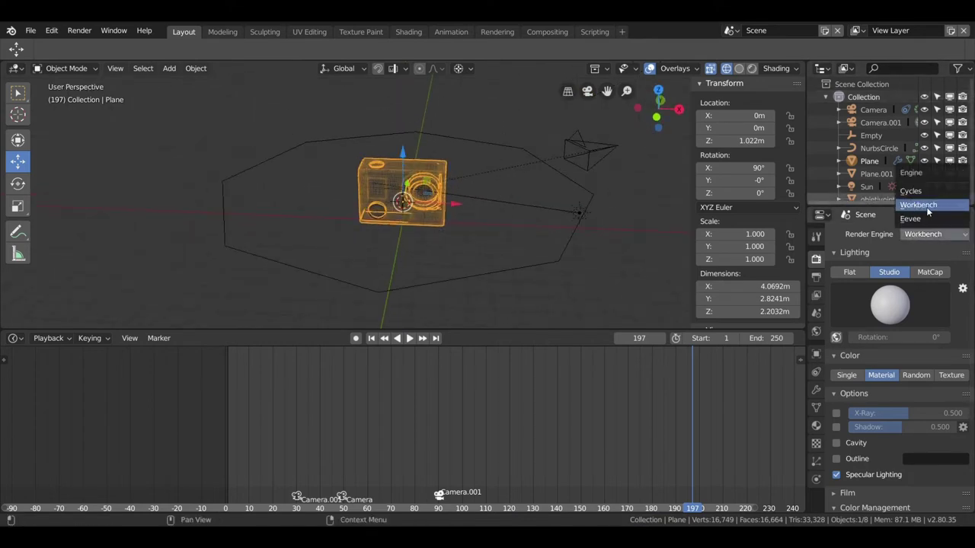
left_click(918, 206)
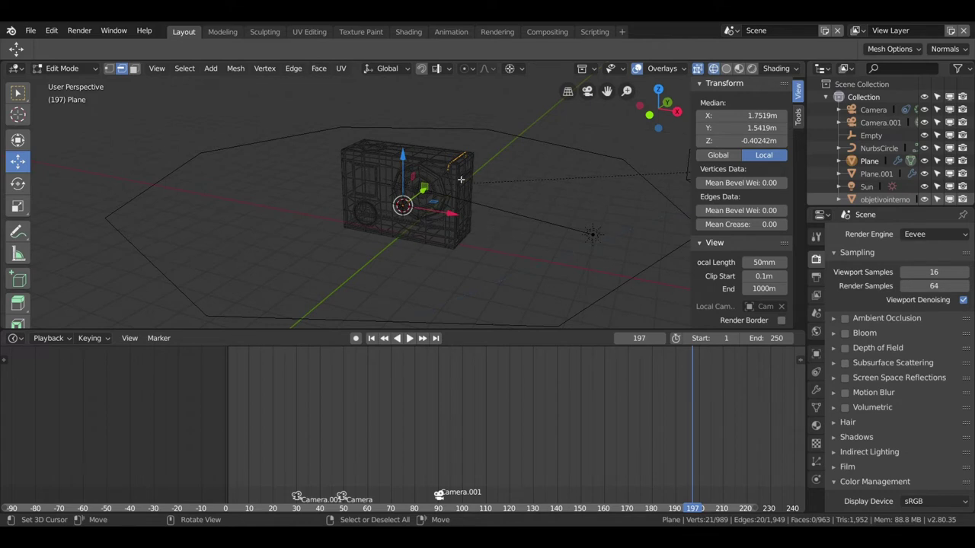
middle_click_drag(358, 169, 622, 160)
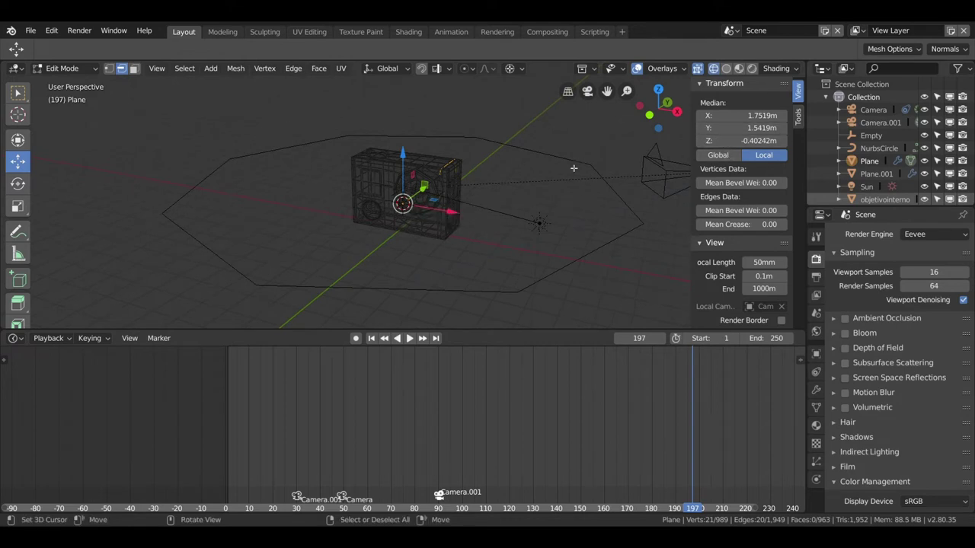
scroll(476, 240, "down", 3)
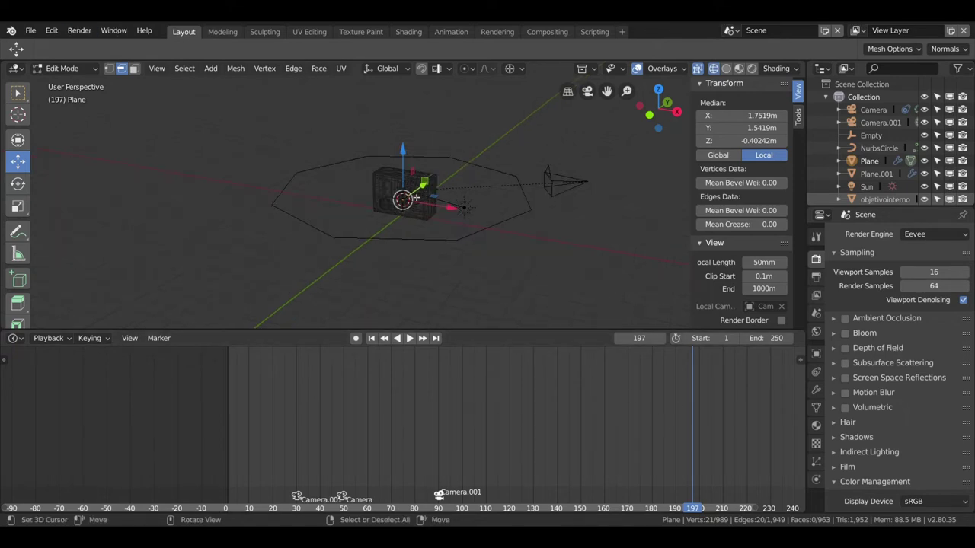
Compare Material Preview and Solid shading, frame the camera mesh, and return to Object Mode
left_click(738, 69)
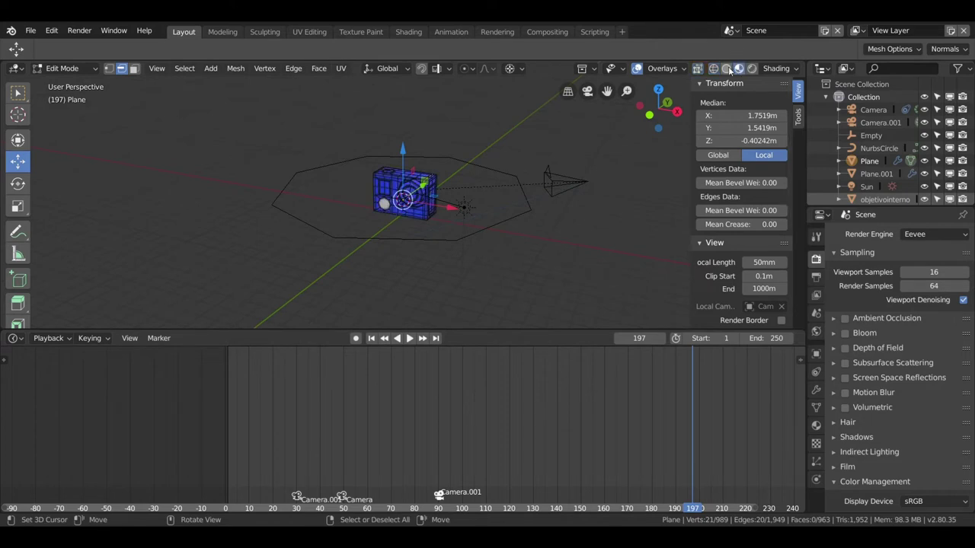
left_click(727, 68)
left_click(738, 69)
key("KP_Decimal")
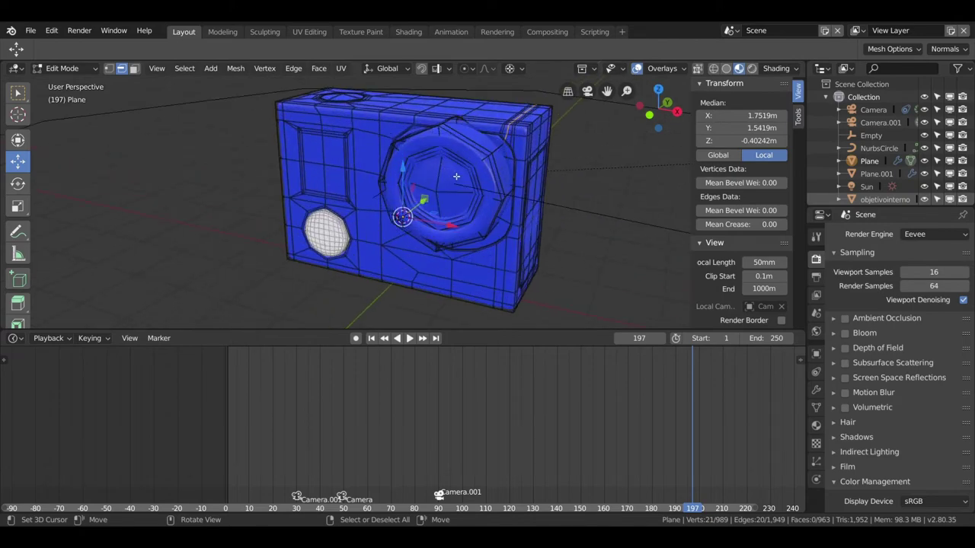
mouse_move(427, 191)
middle_mouse_down()
mouse_move(490, 192)
mouse_move(460, 226)
middle_mouse_up()
key("Tab")
scroll(429, 219, "down", 3)
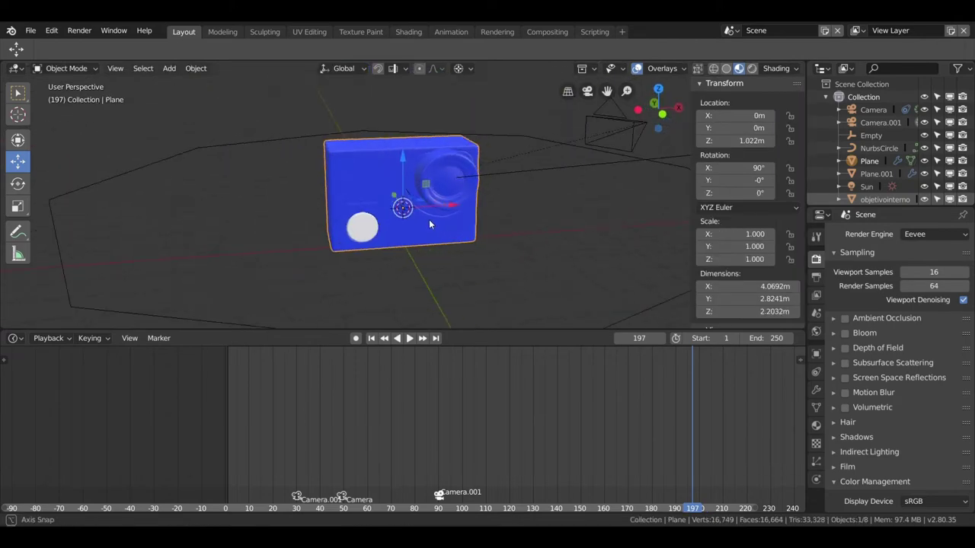
Delete the NurbsCircle and the old Camera object
middle_click_drag(409, 182, 472, 221)
scroll(494, 226, "down", 2)
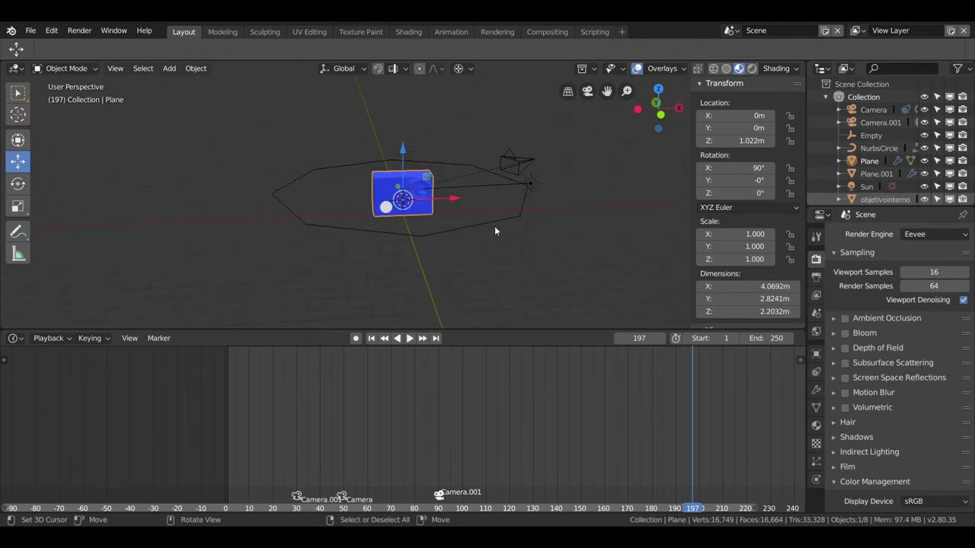
left_click(508, 226)
key("Delete")
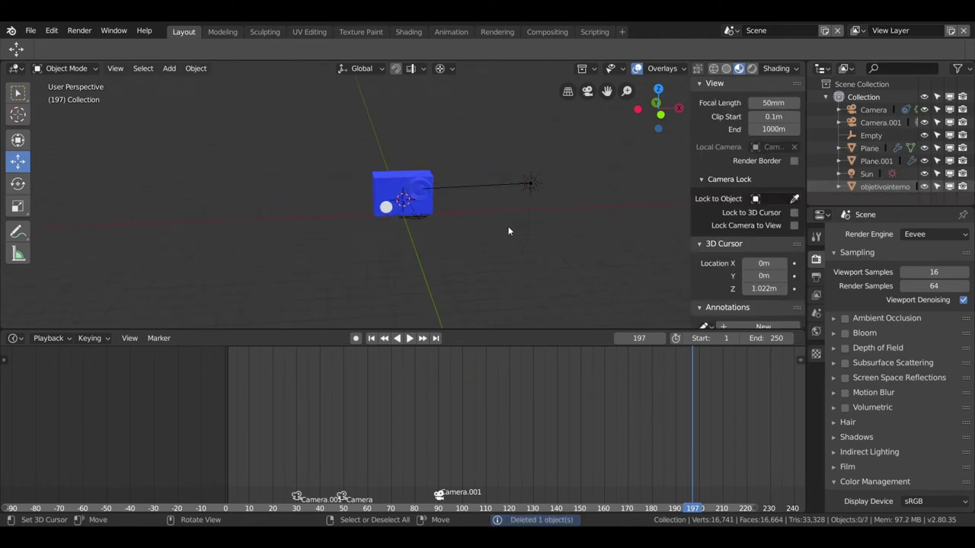
scroll(511, 223, "down", 1)
middle_click_drag(511, 223, 457, 276)
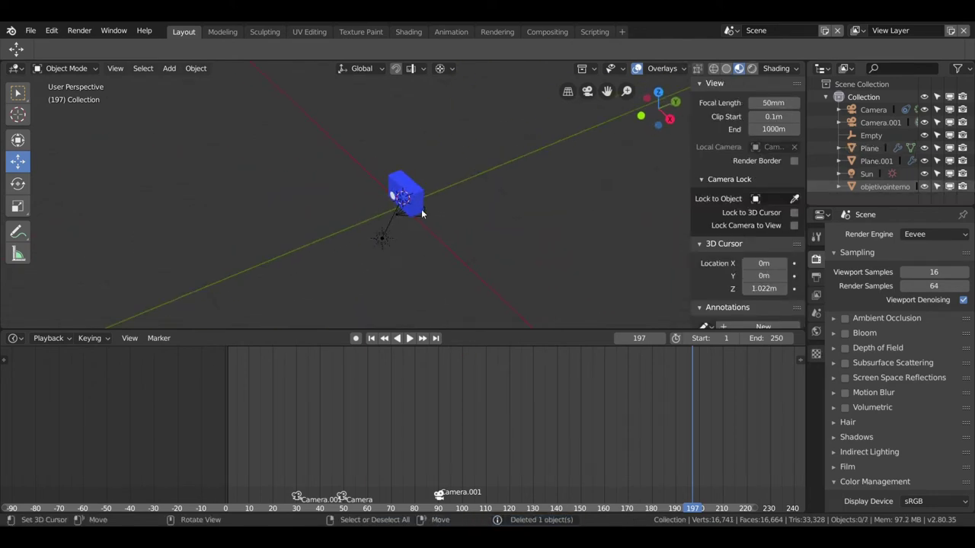
left_click(421, 211)
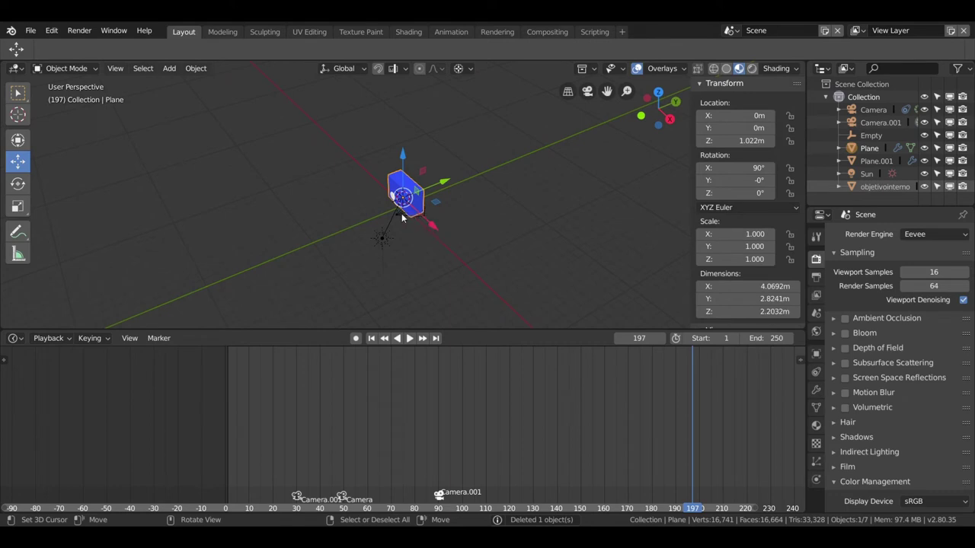
left_click(401, 213)
key("Delete")
In top orthographic view, place the 3D cursor just below the model
mouse_move(401, 213)
middle_mouse_down()
mouse_move(526, 199)
mouse_move(475, 224)
middle_mouse_up()
scroll(423, 204, "up", 8)
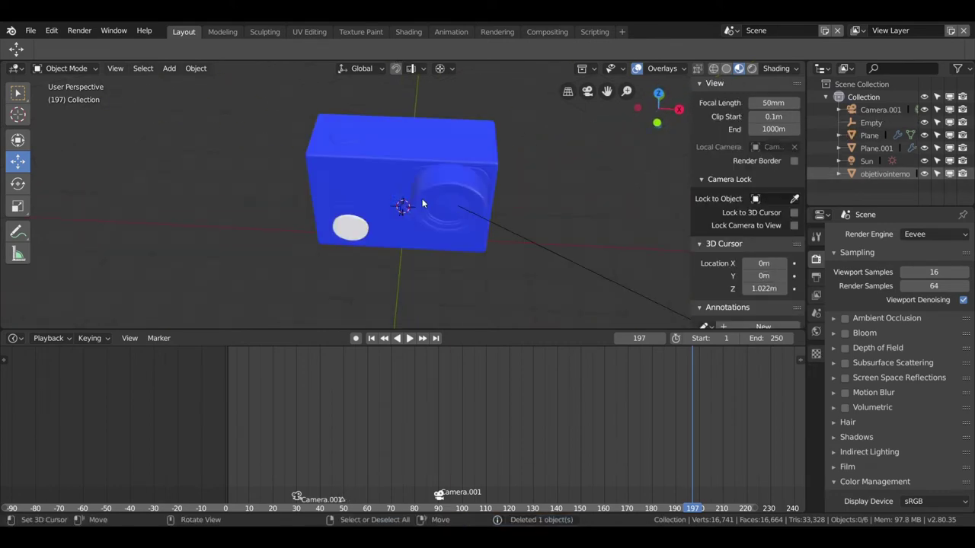
scroll(388, 216, "down", 3)
scroll(408, 191, "down", 5)
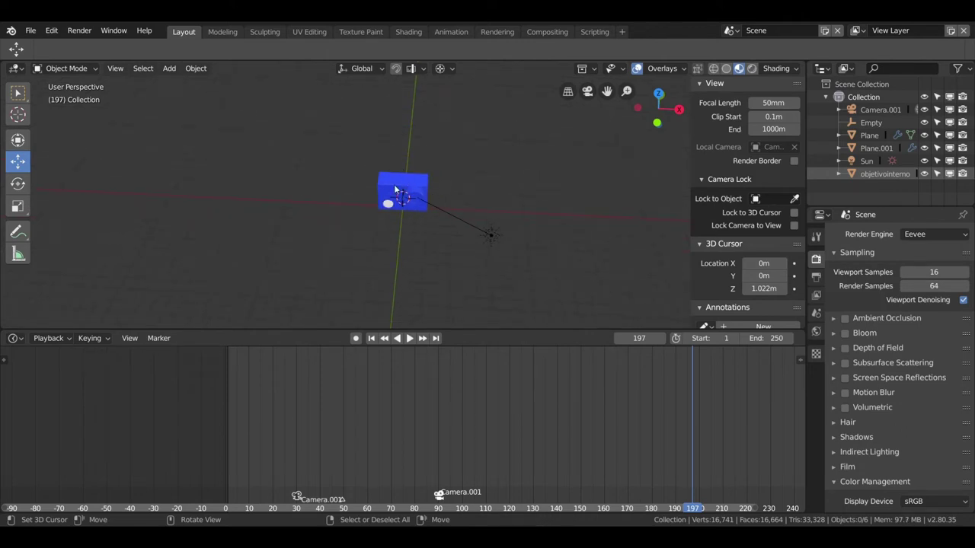
left_click(403, 236)
key("KP_7")
middle_click_drag(415, 219, 418, 156, "shift")
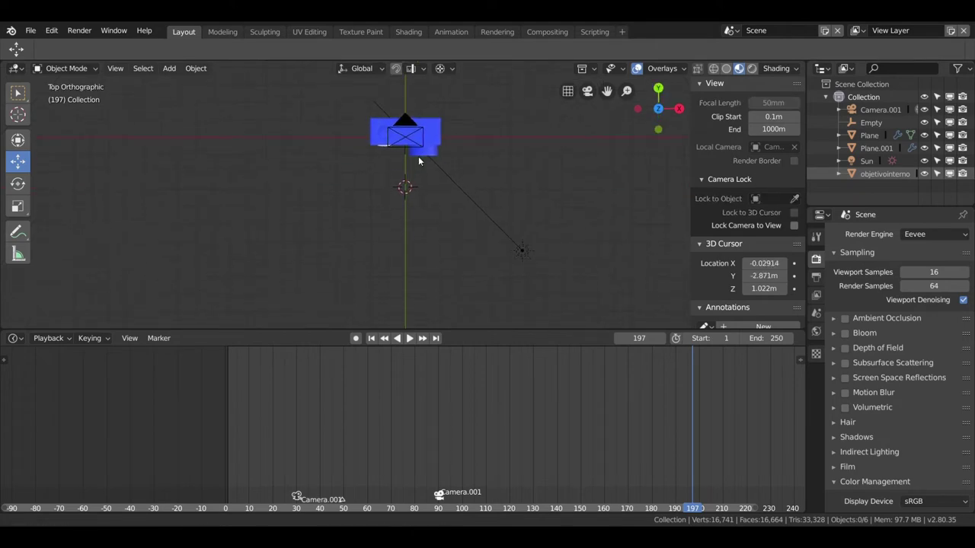
left_click(405, 225)
Select and delete Camera.001
right_click(414, 147)
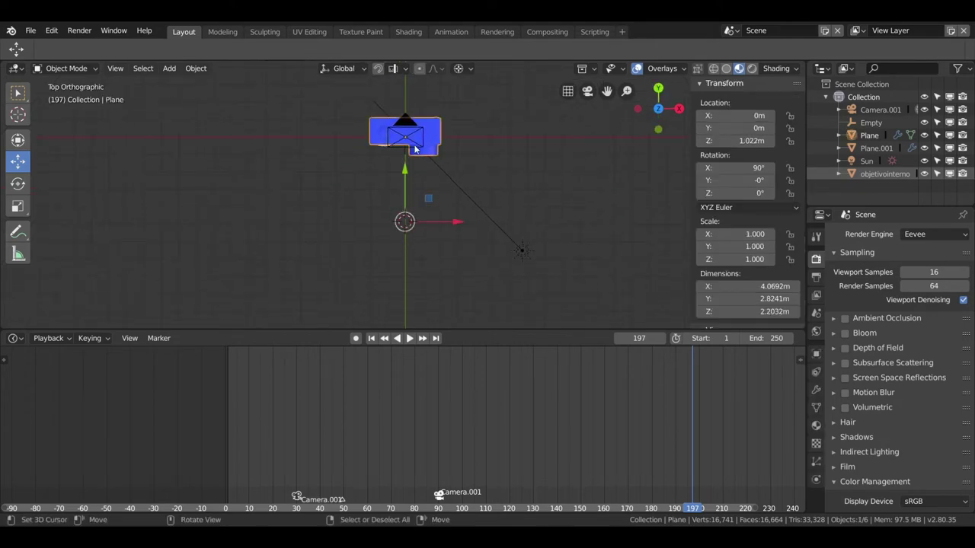
right_click(406, 130)
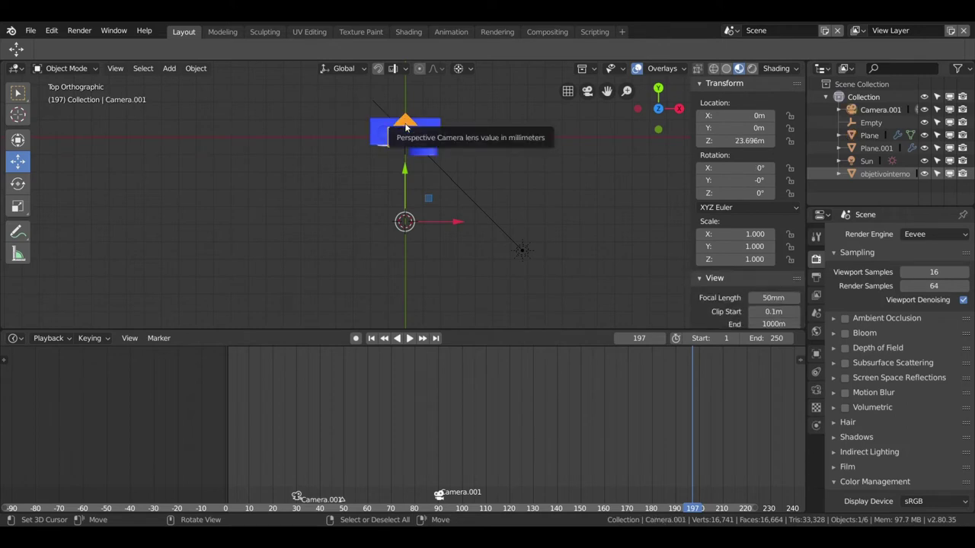
key("Delete")
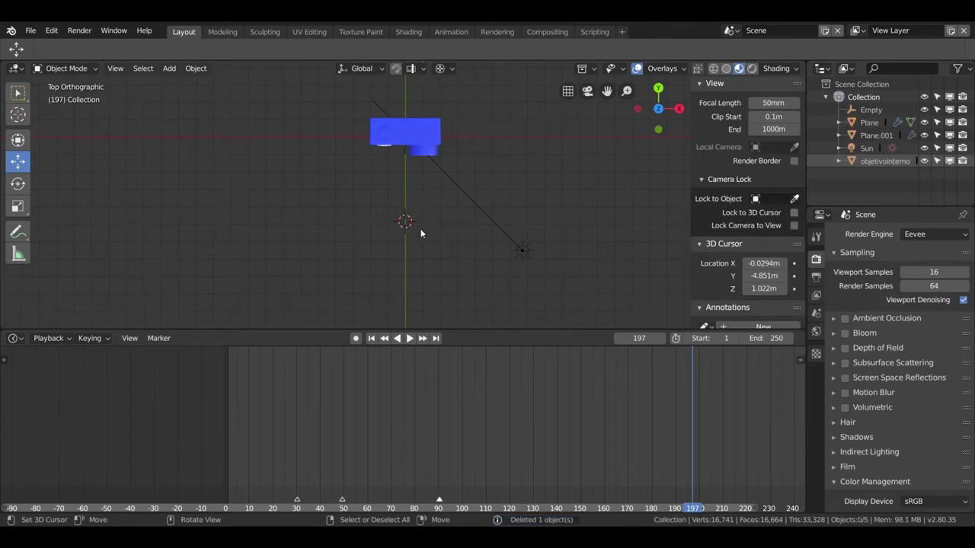
key("shift+a")
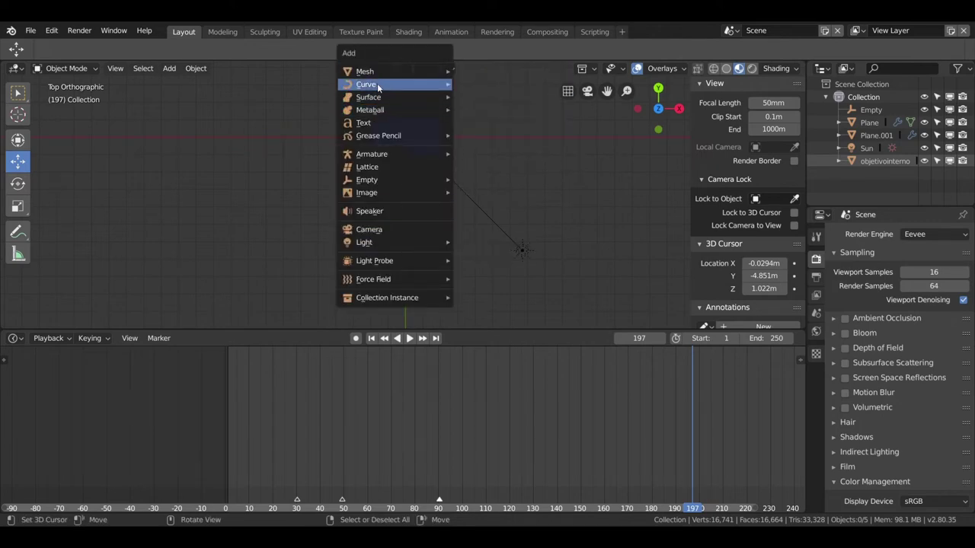
Add a NurbsPath rotated 90°, then in Edit Mode rotate all its points 180°
mouse_move(367, 85)
left_click(488, 141)
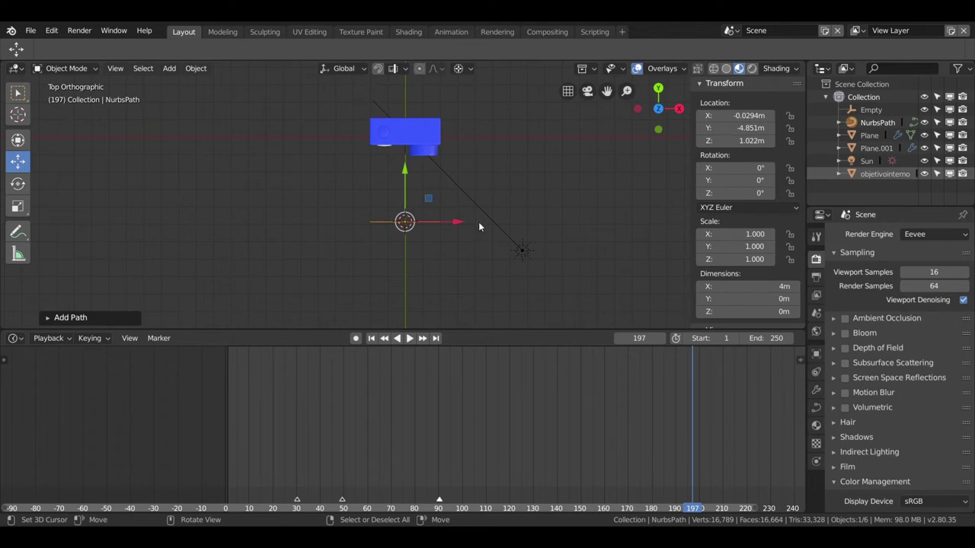
type("r90")
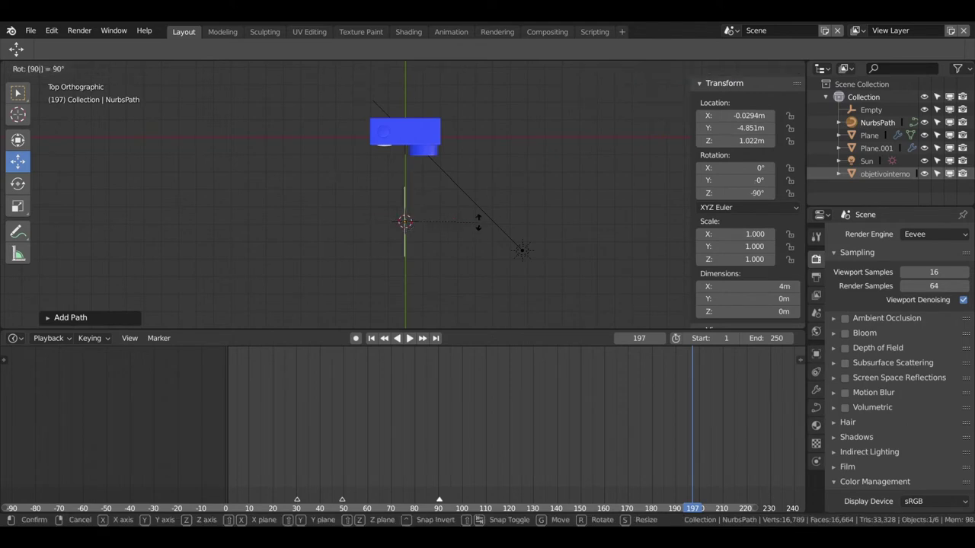
key("Return")
key("Tab")
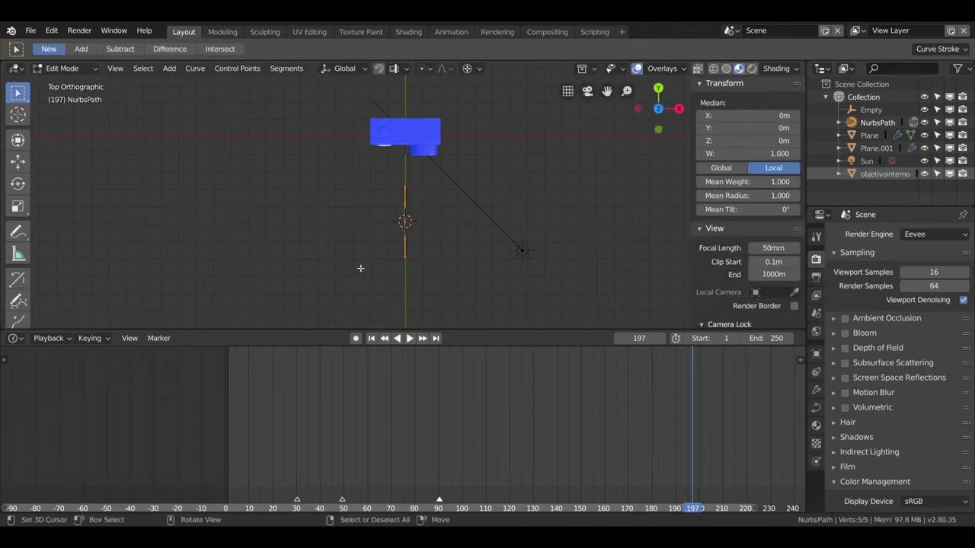
scroll(453, 254, "up", 3)
scroll(450, 249, "up", 2)
scroll(449, 240, "down", 3)
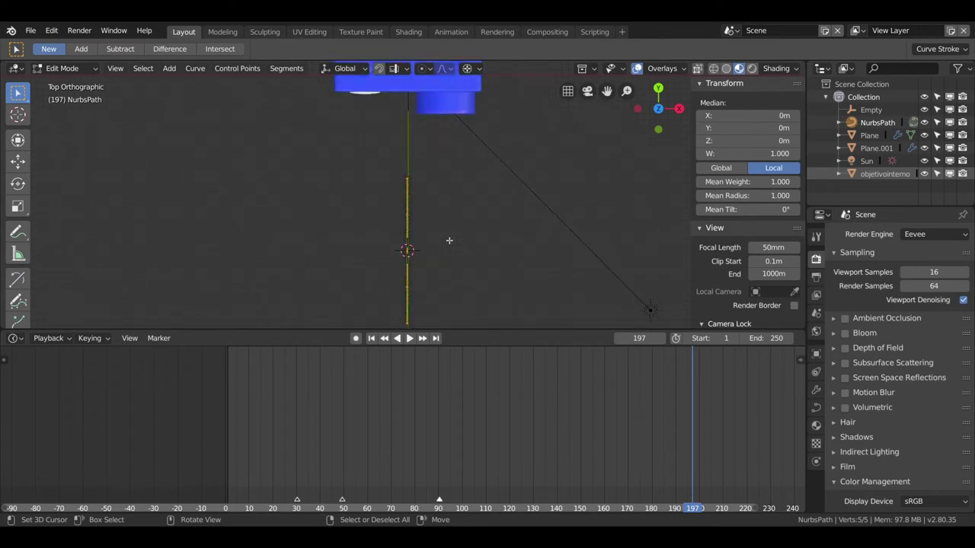
key("a")
key("r")
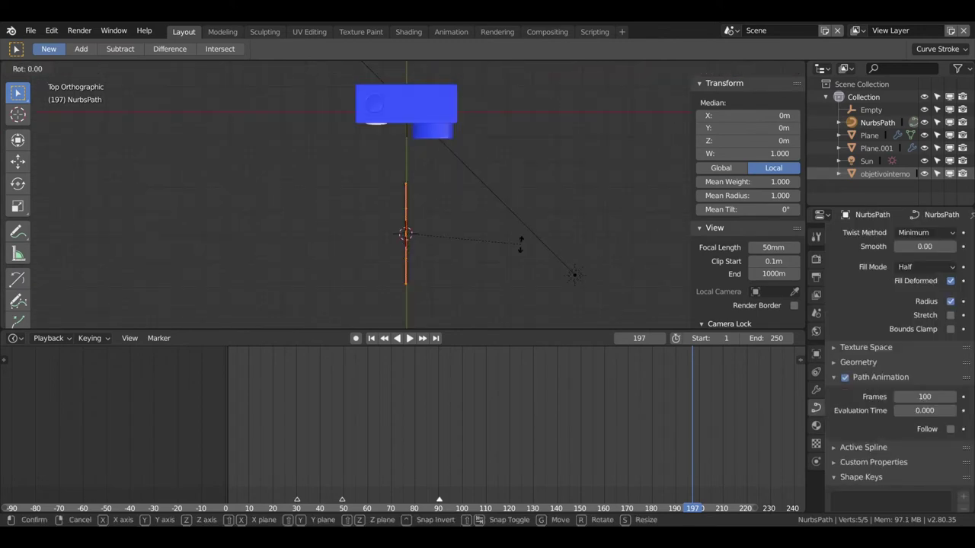
type("80")
key("Return")
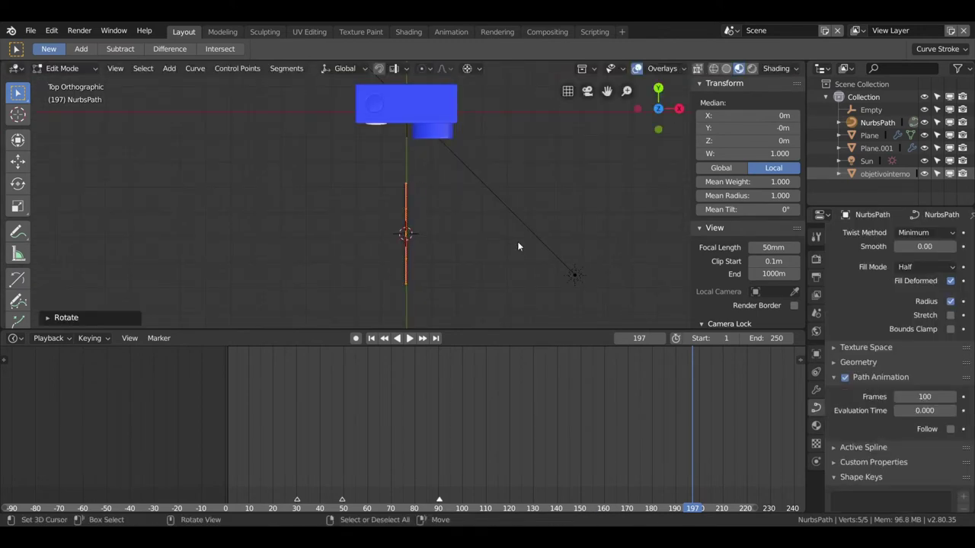
In Right view, lower one path control point and raise the right one into a zigzag
key("KP_Decimal")
scroll(452, 150, "down", 2)
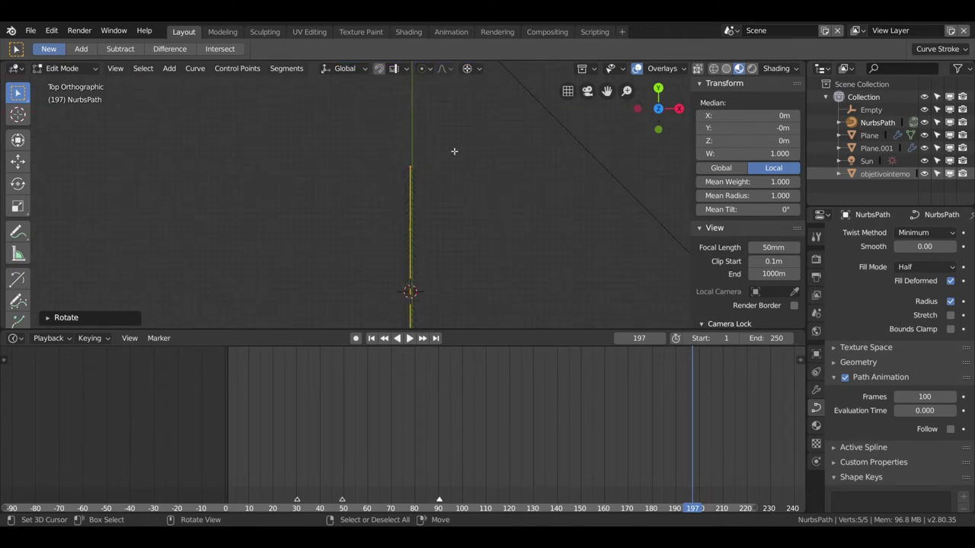
scroll(457, 152, "down", 2)
scroll(446, 213, "down", 2)
scroll(456, 221, "down", 2)
middle_click_drag(455, 221, 450, 157, "shift")
scroll(449, 159, "up", 2)
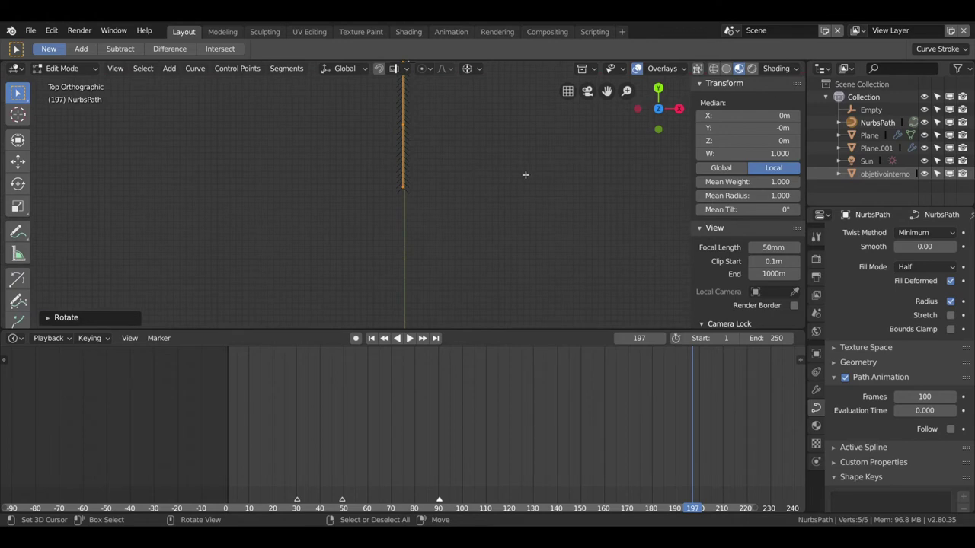
key("KP_3")
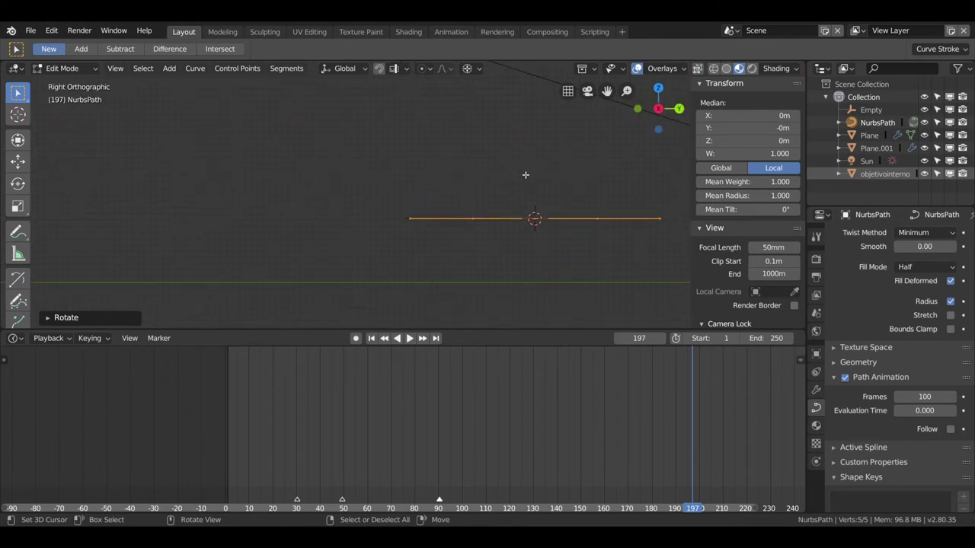
left_click(477, 222)
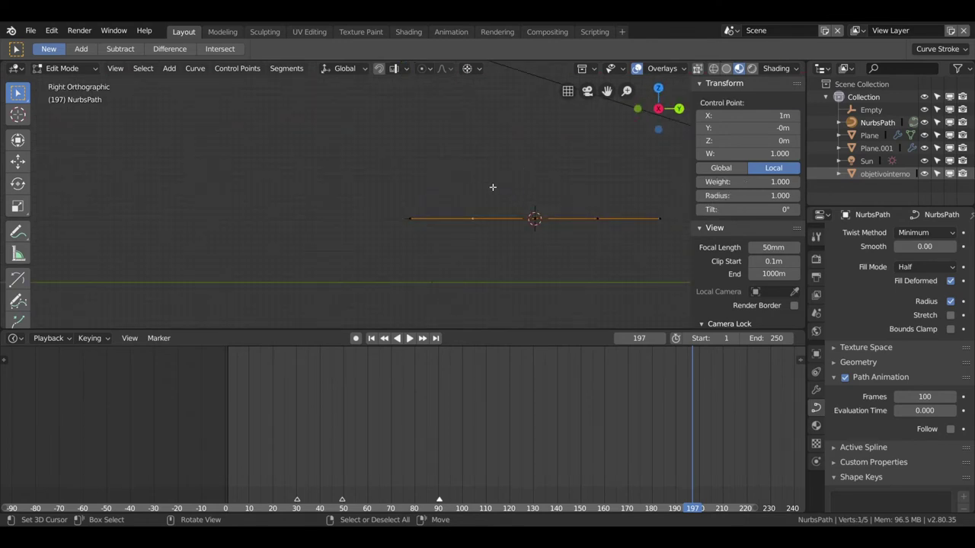
left_click(17, 161)
left_click_drag(491, 112, 513, 154)
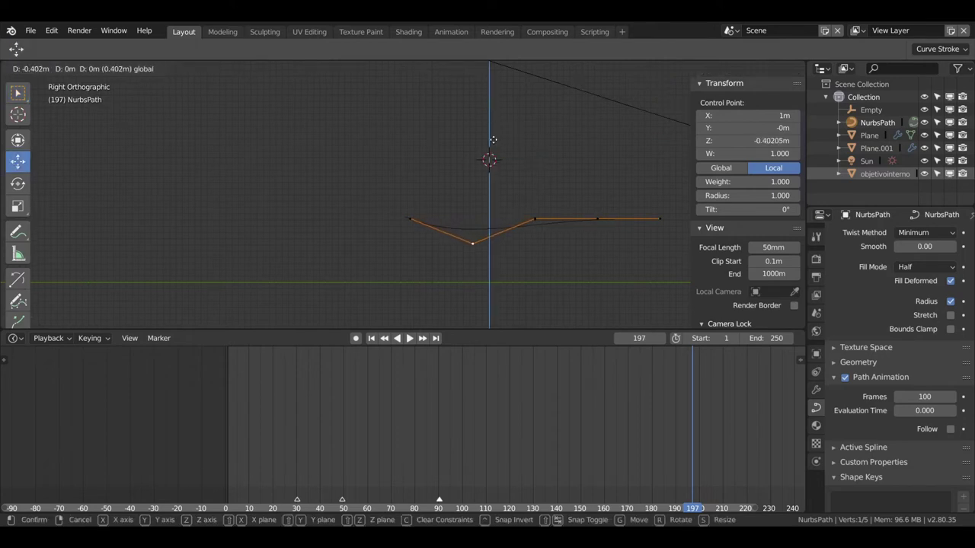
left_click(603, 220)
left_click_drag(489, 112, 490, 95)
Shift the whole path sideways along X, place the 3D cursor in line with it, and exit Edit Mode
mouse_move(408, 235)
middle_mouse_down()
mouse_move(463, 243)
mouse_move(440, 245)
middle_mouse_up()
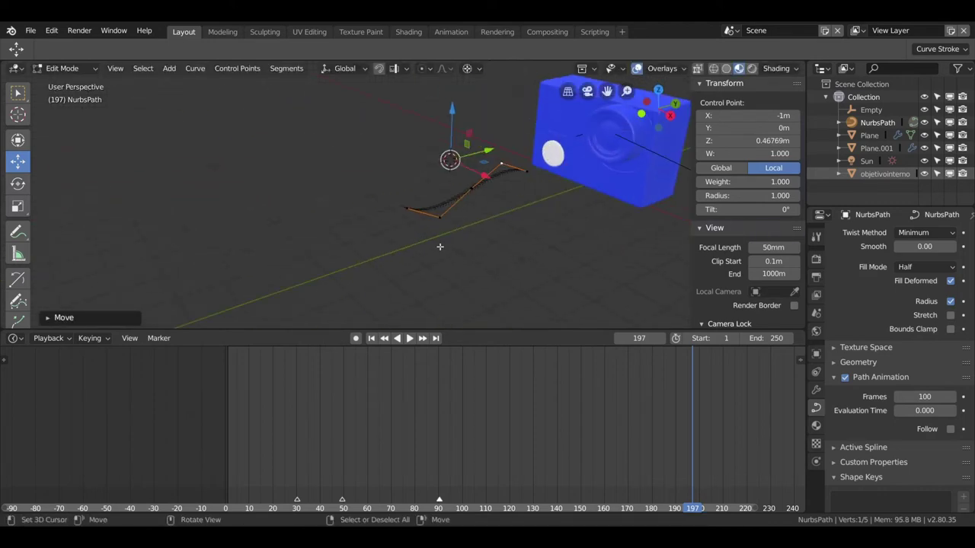
key("a")
left_click_drag(497, 151, 373, 205)
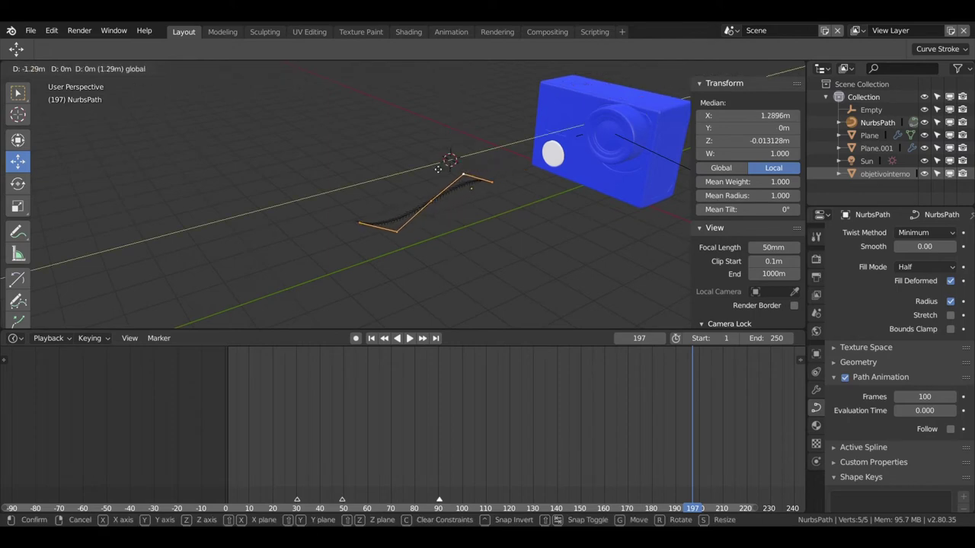
mouse_move(381, 209)
middle_mouse_down()
mouse_move(453, 208)
mouse_move(507, 186)
mouse_move(396, 208)
middle_mouse_up()
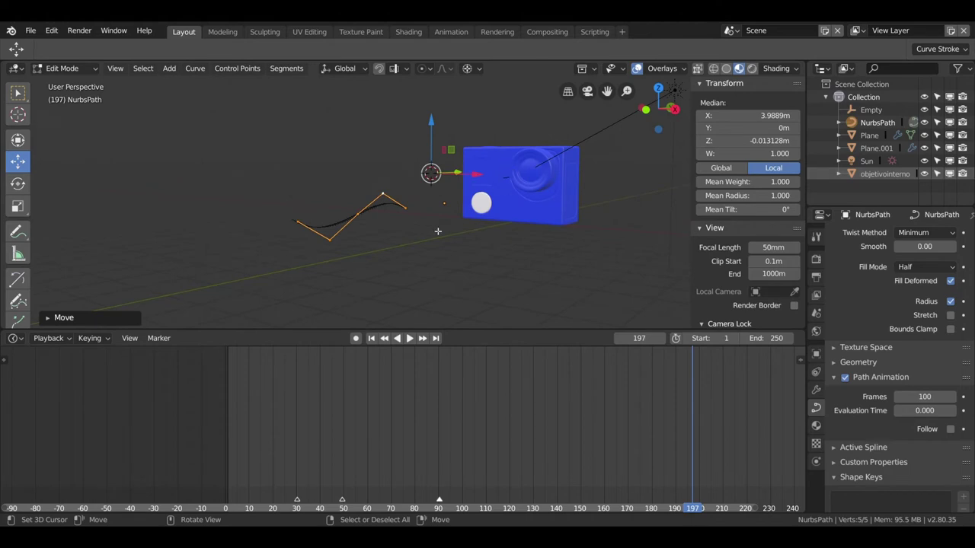
key("KP_7")
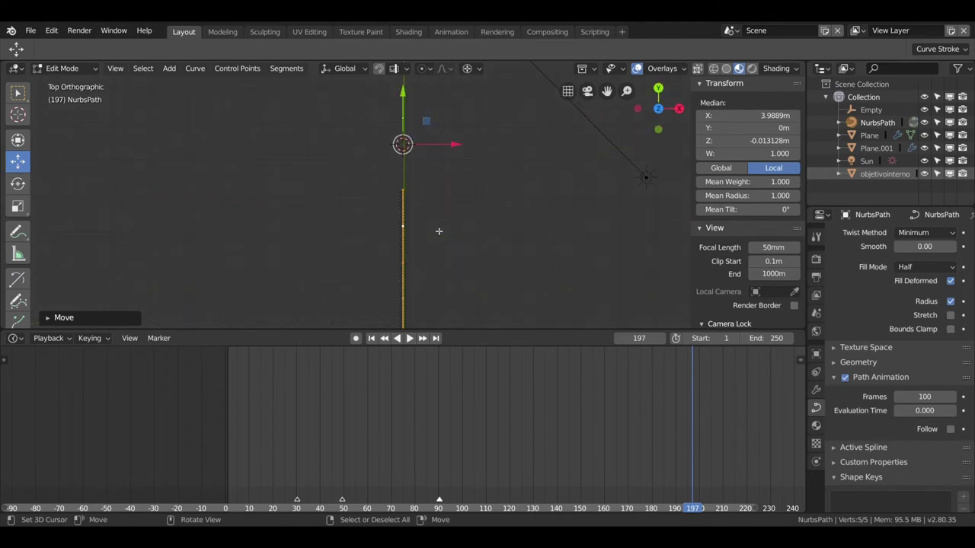
left_click(414, 242)
key("shift+a")
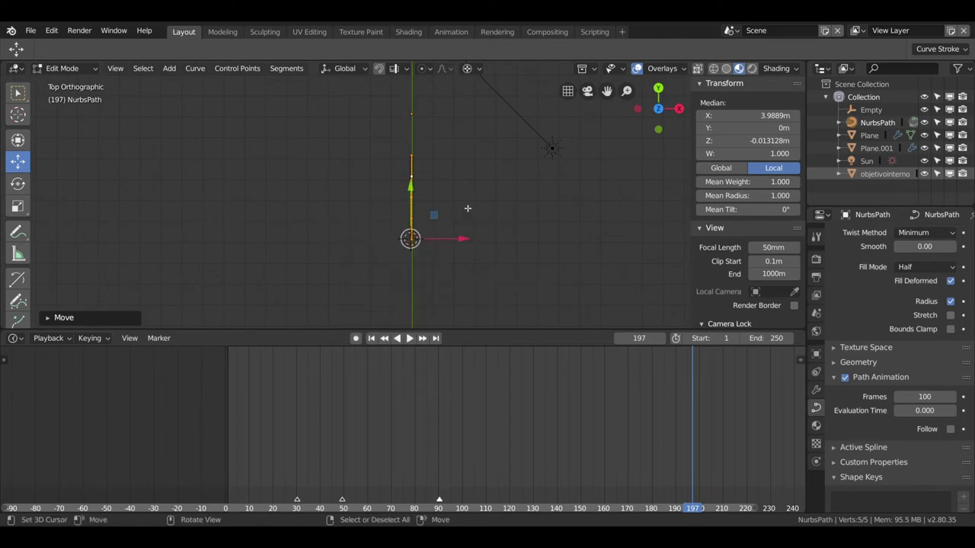
key("Tab")
key("shift+a")
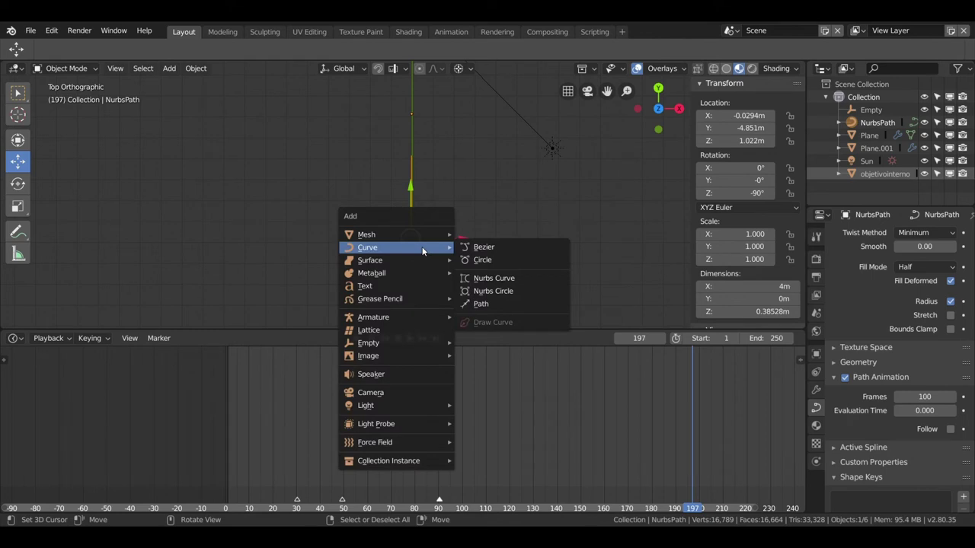
Add a camera, tilt it 91.4° on X in Right view, and lower it to Z 1.0266 m
left_click(423, 392)
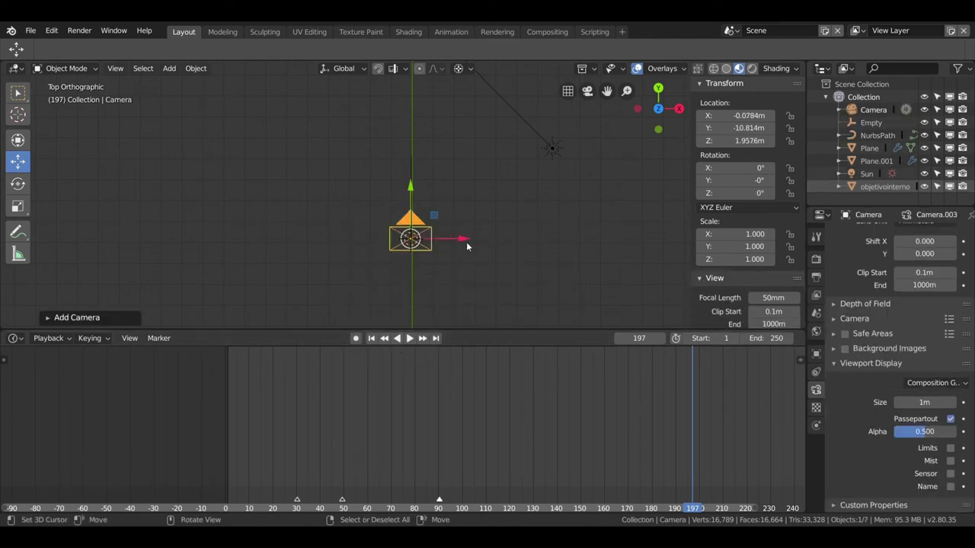
middle_click_drag(465, 243, 339, 144)
key("KP_3")
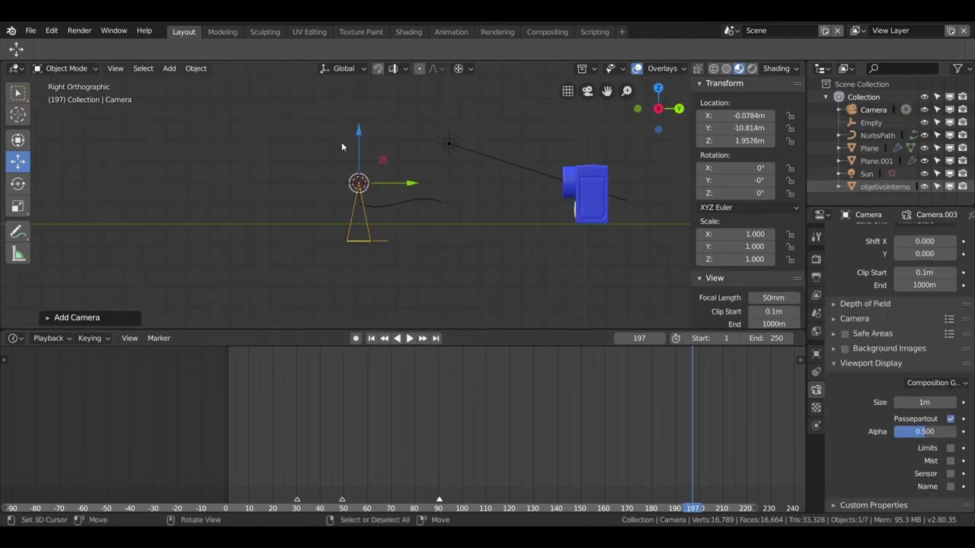
key("r")
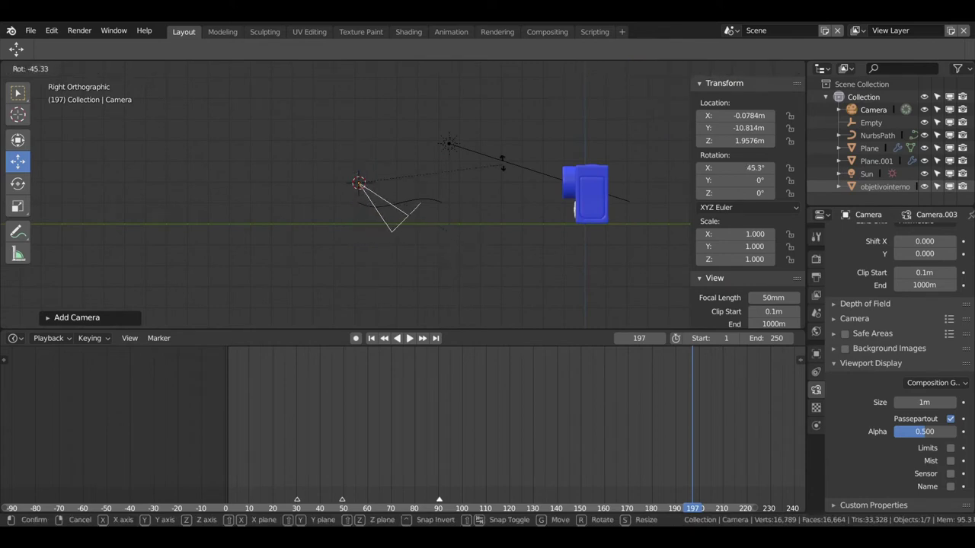
left_click(477, 295)
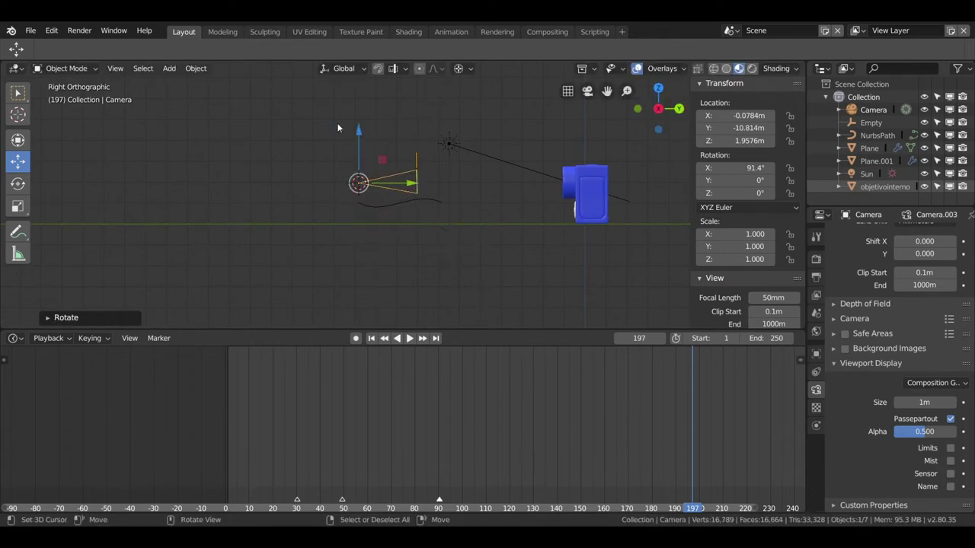
left_click_drag(354, 131, 354, 150)
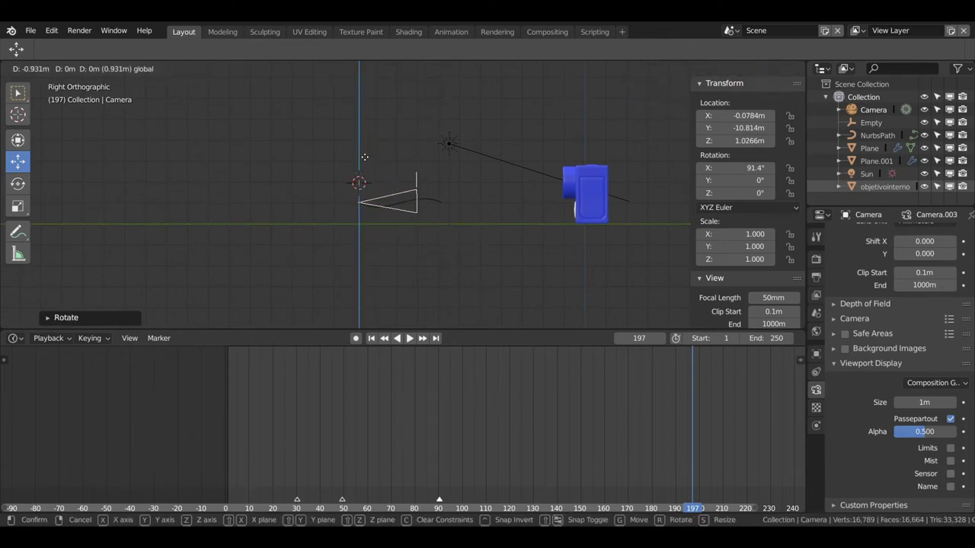
scroll(449, 250, "down", 2)
middle_click_drag(449, 256, 449, 281)
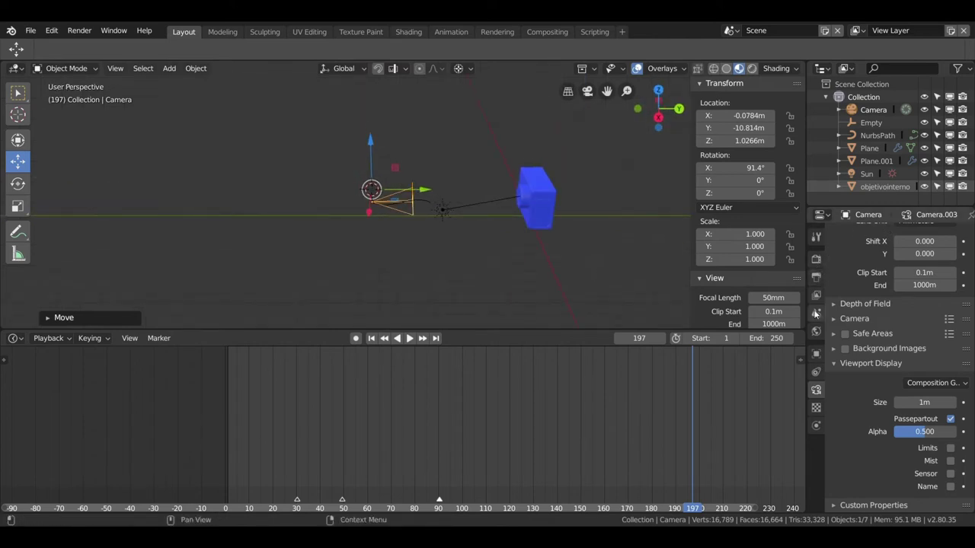
left_click(815, 370)
Give the camera a Follow Path constraint targeting NurbsPath, animate the path, and start playback
left_click(887, 233)
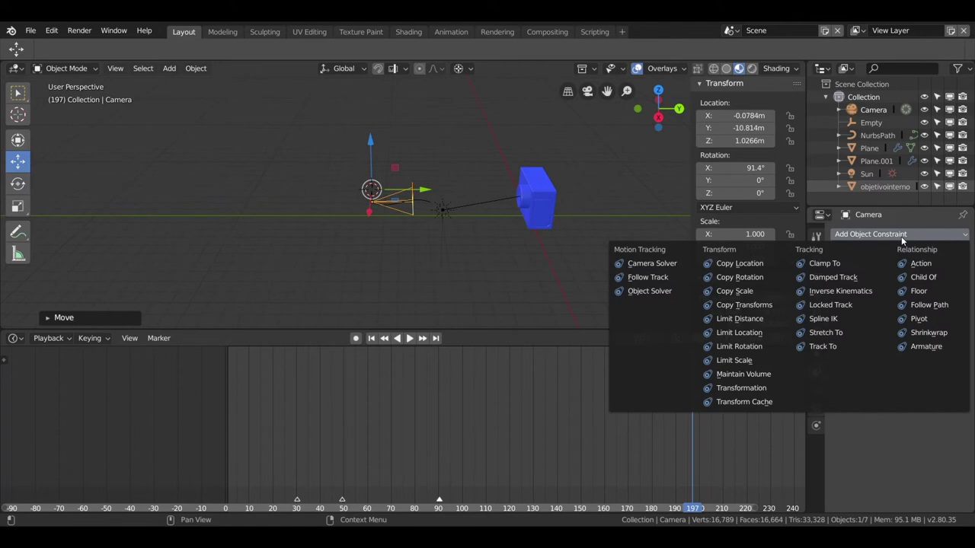
left_click(917, 307)
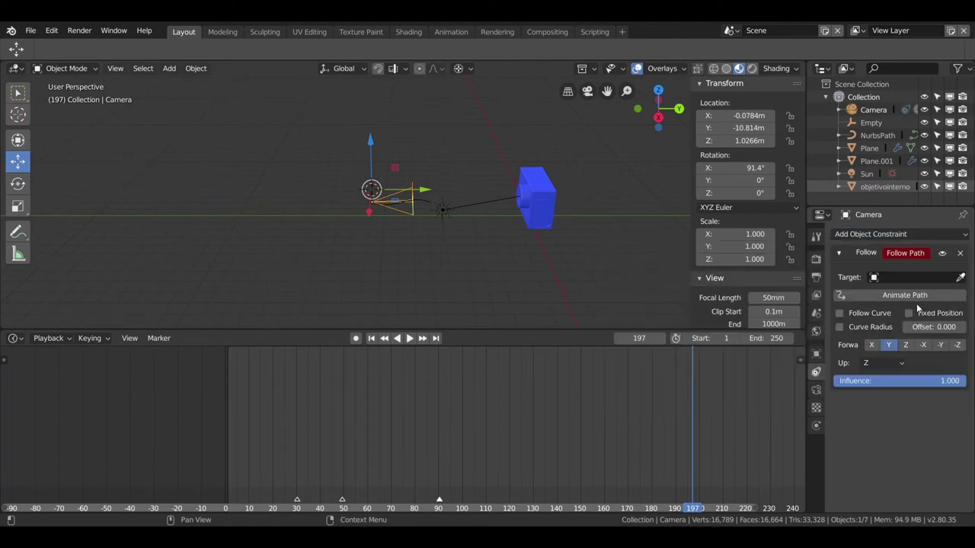
left_click(876, 278)
left_click(853, 295)
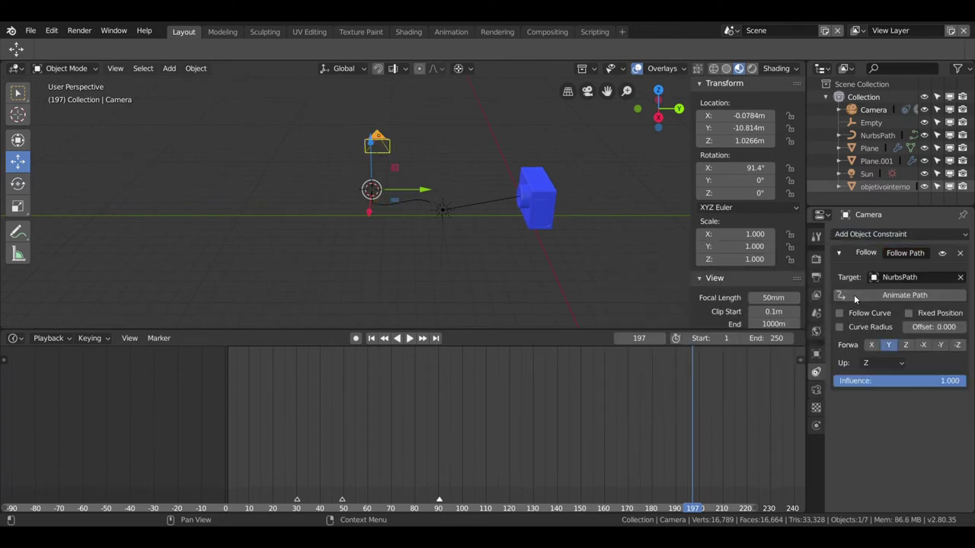
mouse_move(438, 189)
middle_mouse_down()
mouse_move(526, 181)
mouse_move(543, 162)
middle_mouse_up()
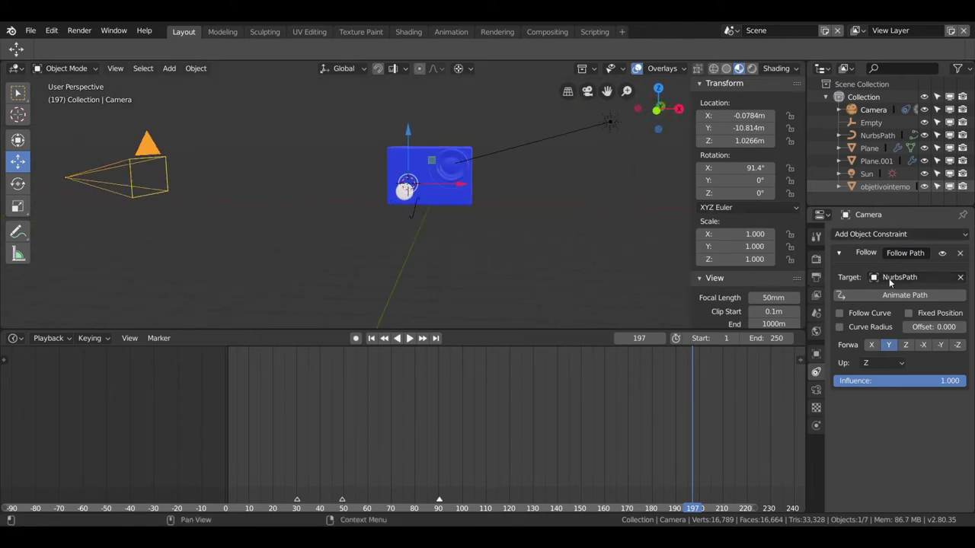
mouse_move(465, 227)
middle_mouse_down()
mouse_move(381, 240)
mouse_move(419, 204)
middle_mouse_up()
mouse_move(328, 197)
middle_mouse_down()
mouse_move(418, 165)
mouse_move(383, 186)
middle_mouse_up()
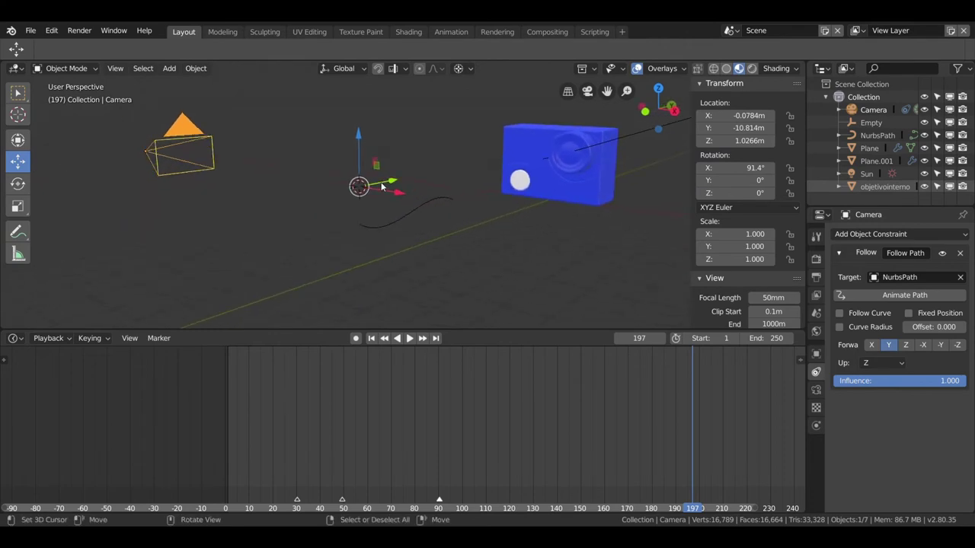
left_click(894, 297)
key("space")
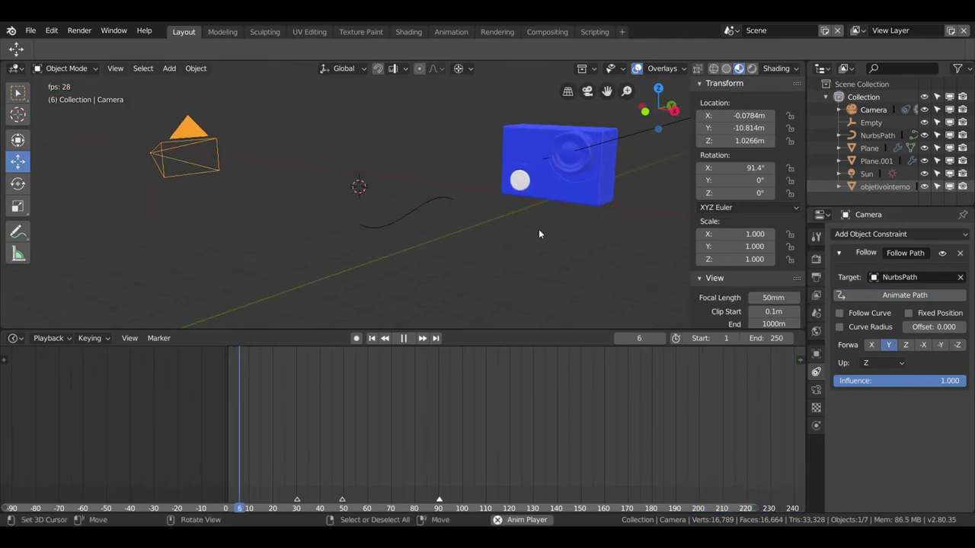
Stop playback, select NurbsPath, and edit its Path Animation frame count in the curve data
mouse_move(539, 234)
middle_mouse_down()
mouse_move(387, 233)
mouse_move(480, 233)
middle_mouse_up()
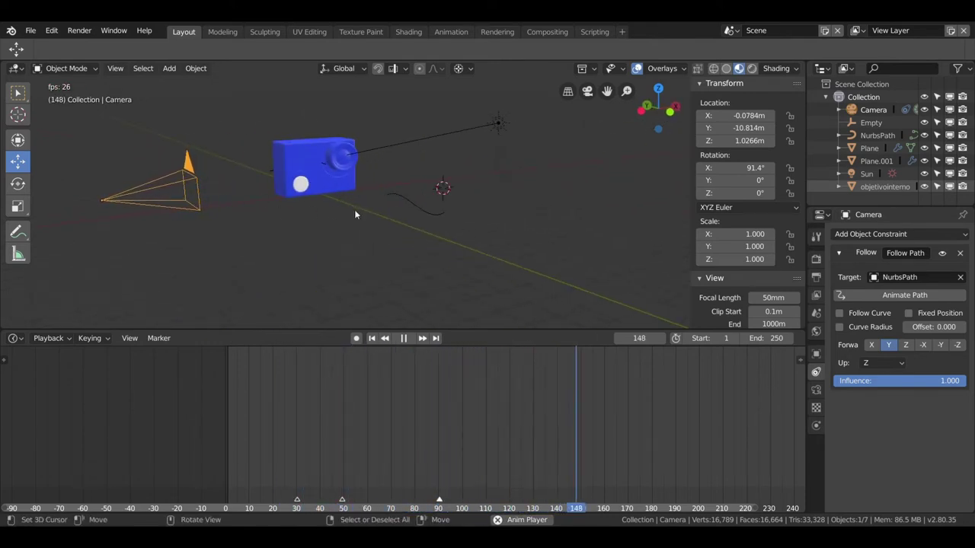
key("space")
left_click(431, 208)
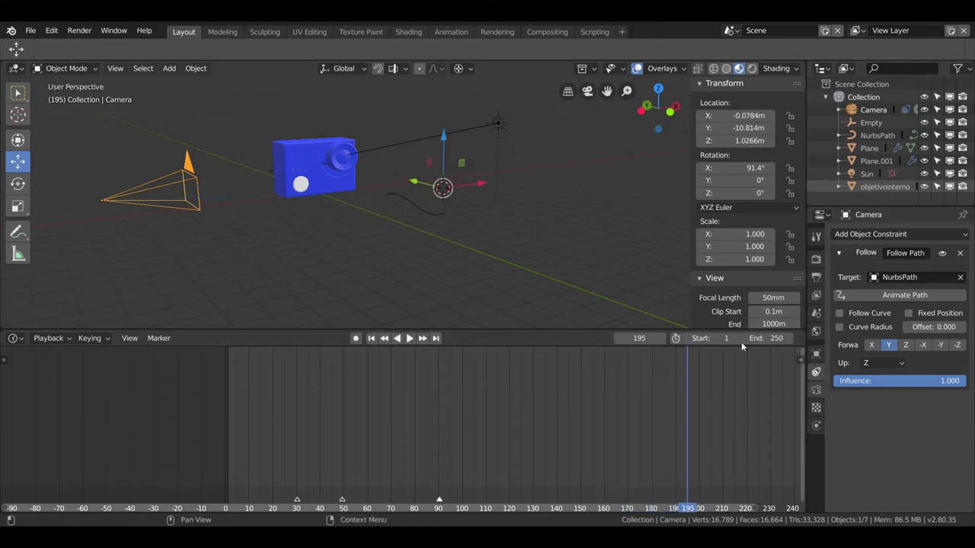
left_click(816, 407)
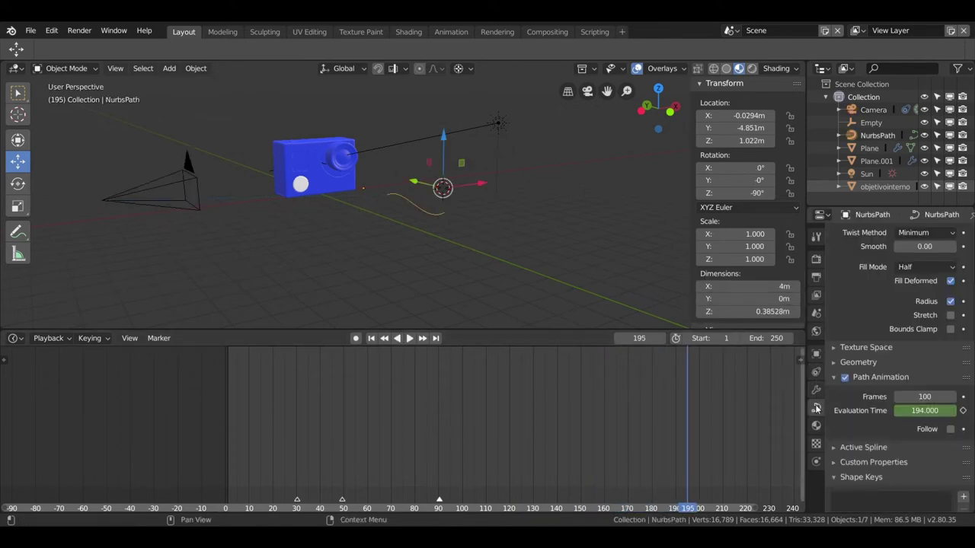
left_click(931, 397)
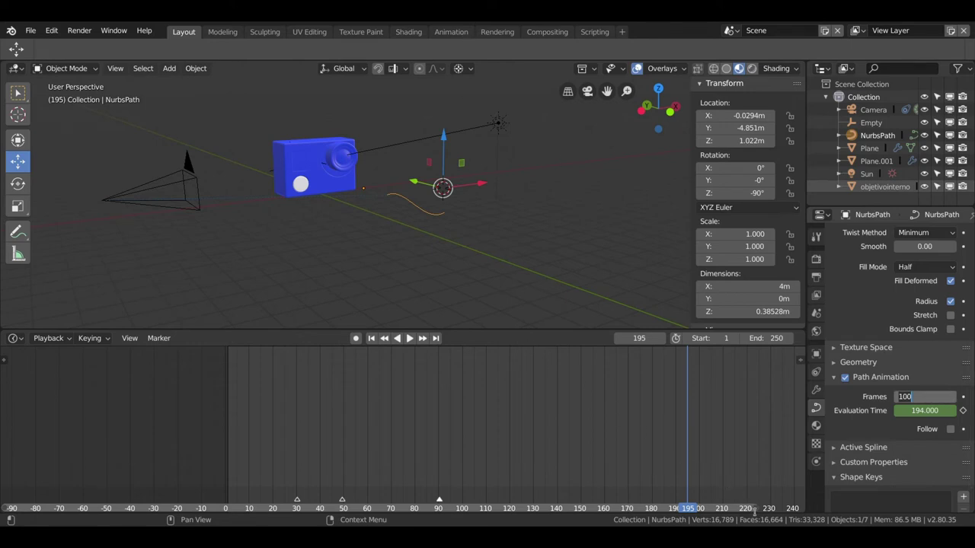
Set the path frames and scene end frame to 100, preview playback, then return to Modeling
key("Return")
left_click(451, 31)
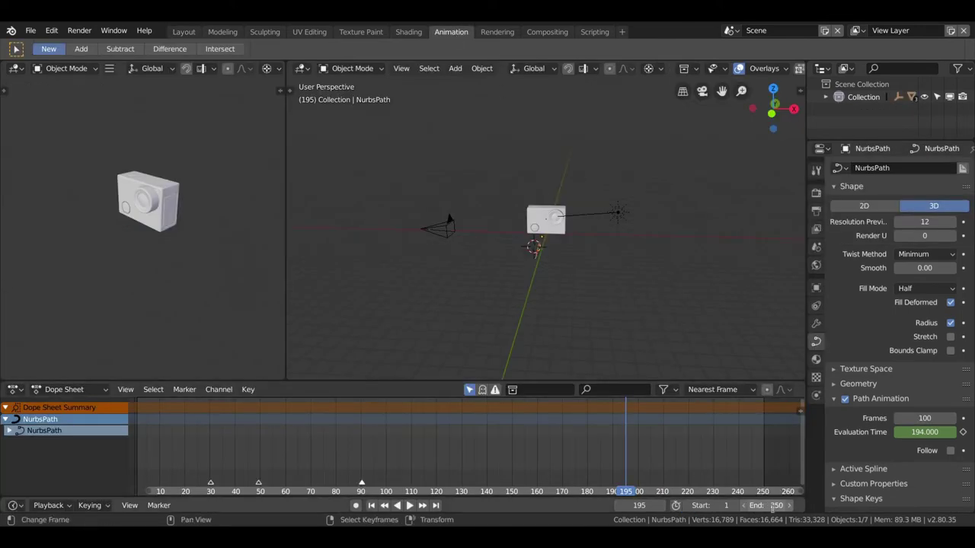
left_click(768, 506)
type("100")
key("Return")
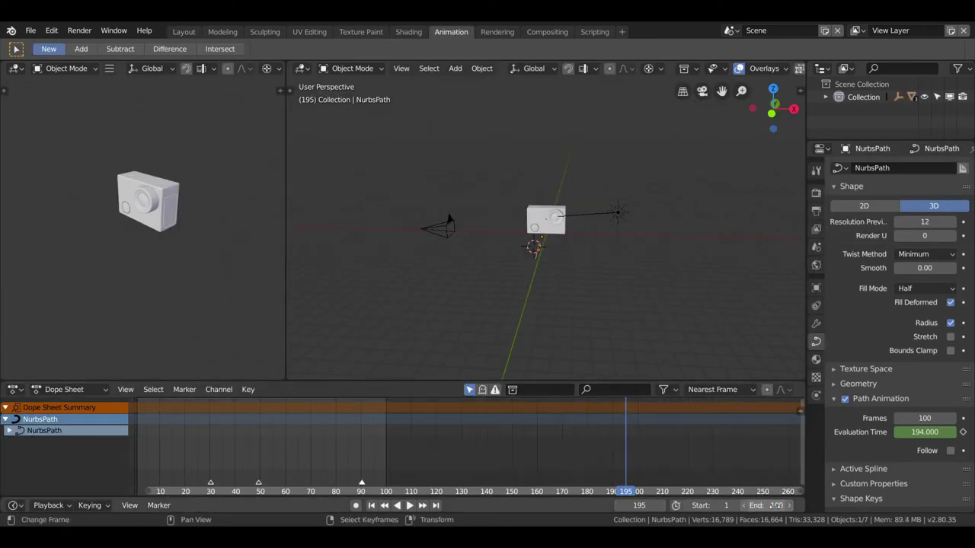
key("space")
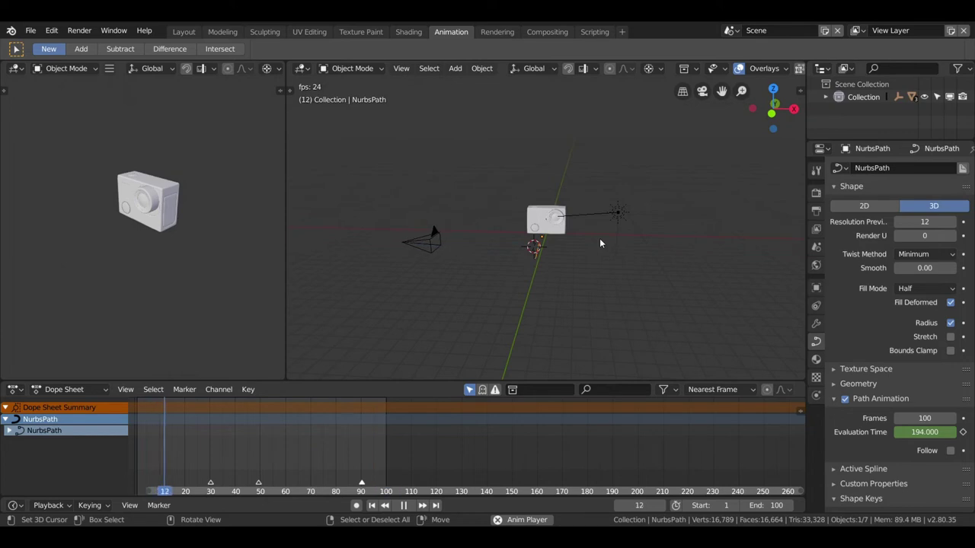
key("space")
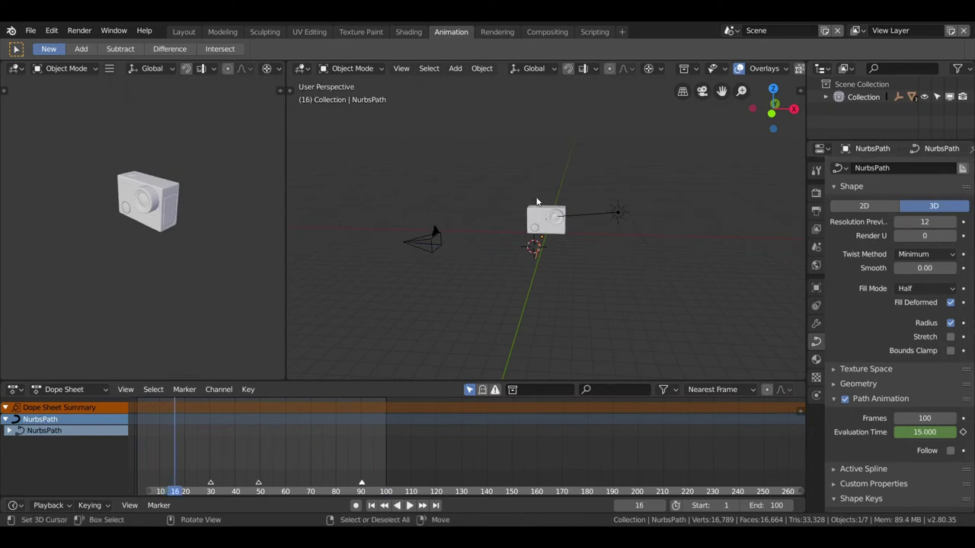
left_click(223, 31)
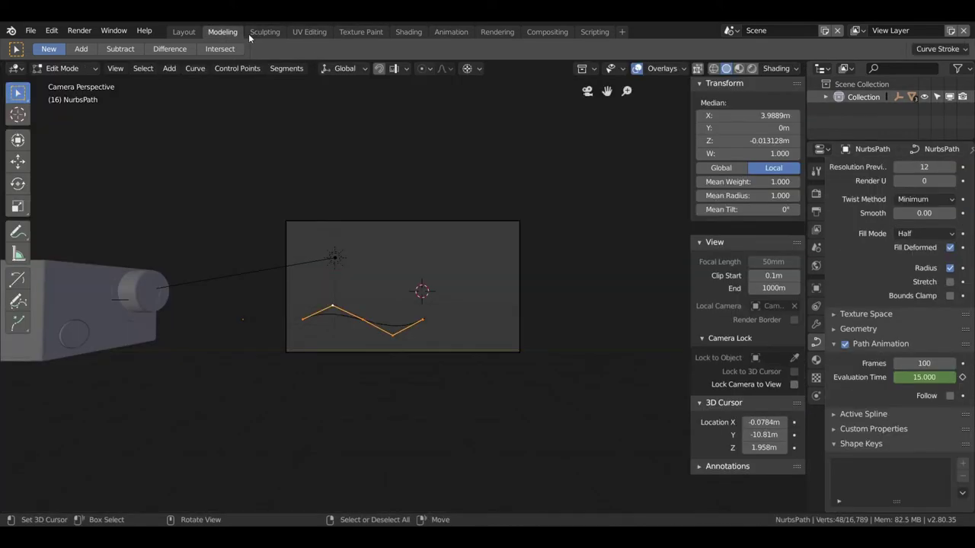
Orbit out of camera view, set the Follow Path forward axis to Z, and play the animation
scroll(374, 310, "down", 3)
mouse_move(378, 300)
middle_mouse_down()
mouse_move(427, 350)
mouse_move(337, 337)
mouse_move(379, 295)
middle_mouse_up()
scroll(384, 303, "down", 4)
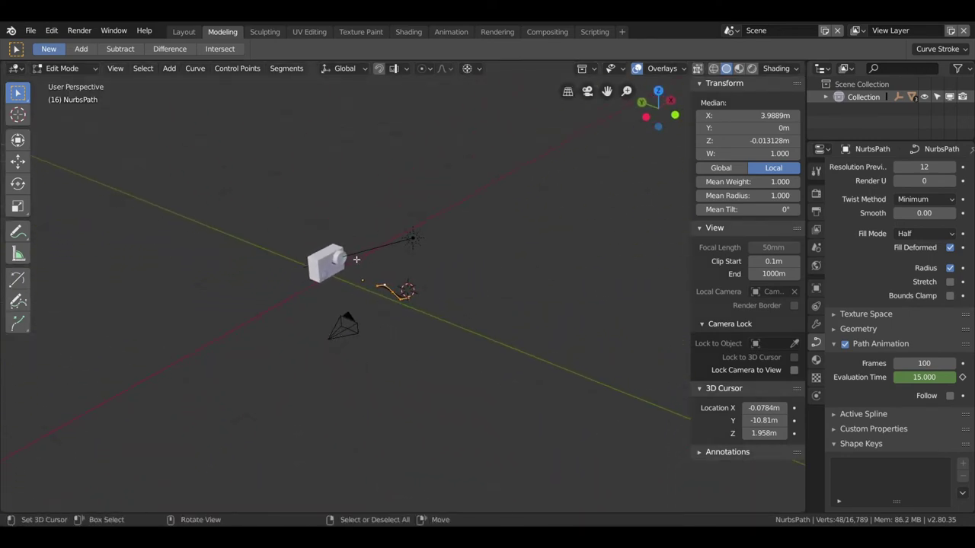
mouse_move(417, 316)
middle_mouse_down()
mouse_move(336, 330)
mouse_move(423, 295)
middle_mouse_up()
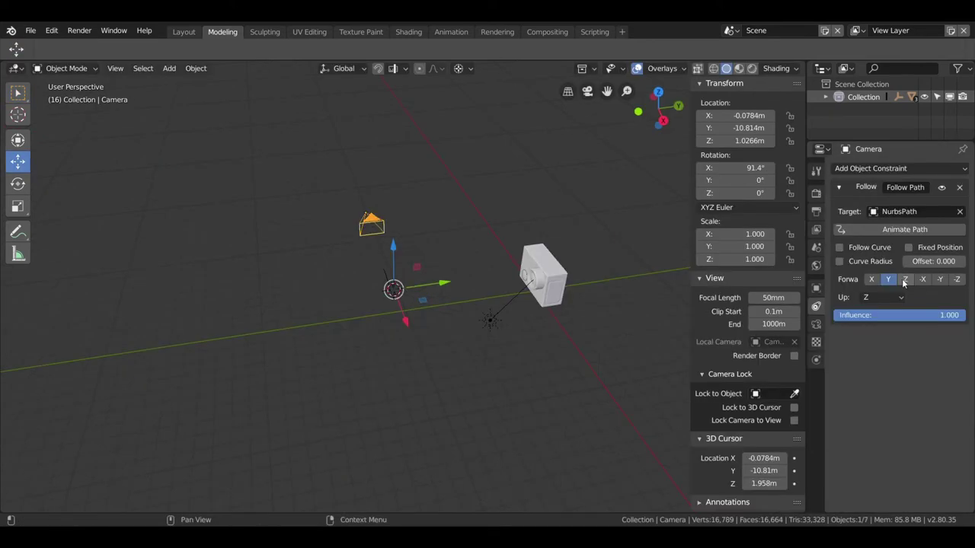
left_click(904, 279)
key("space")
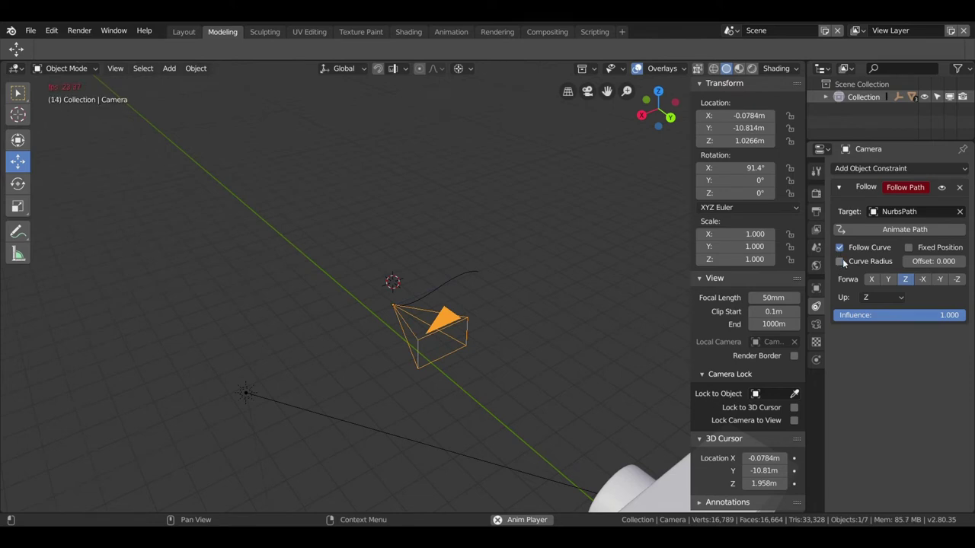
Animate the path, try forward axes X and -X, and play while looking through the camera
left_click(868, 229)
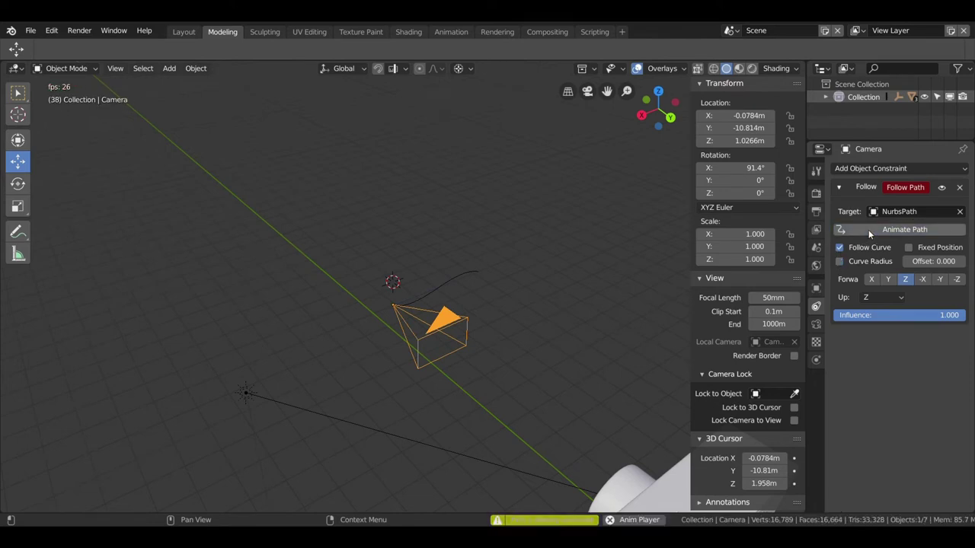
left_click(871, 280)
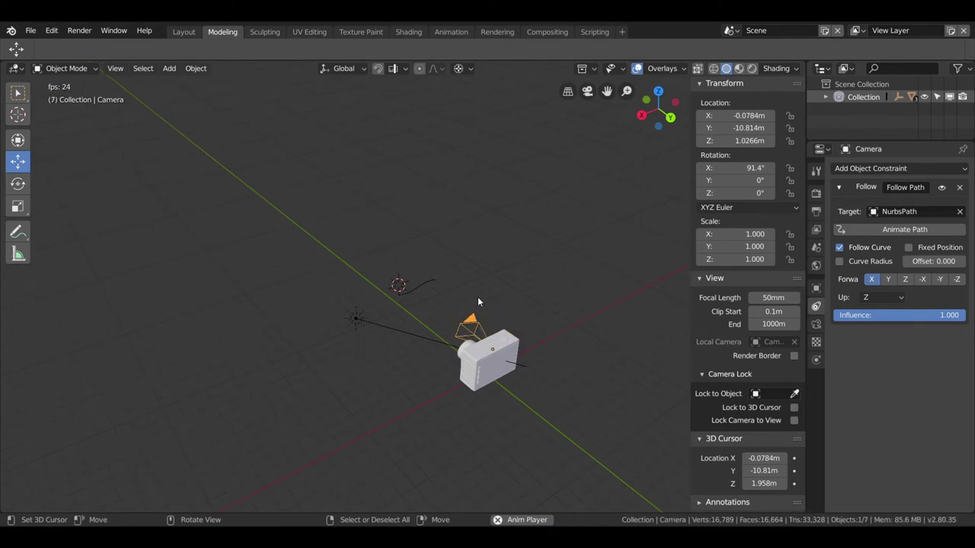
key("space")
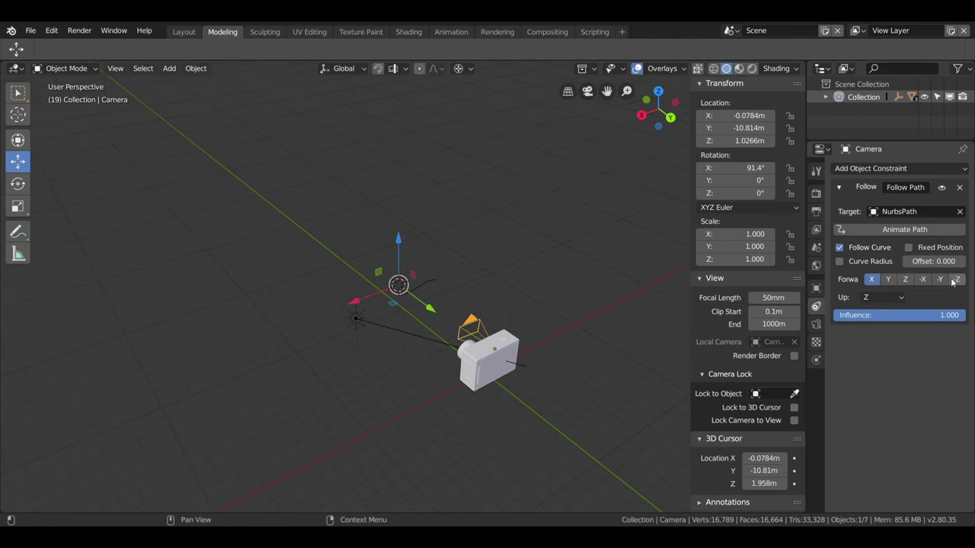
left_click(922, 279)
key("space")
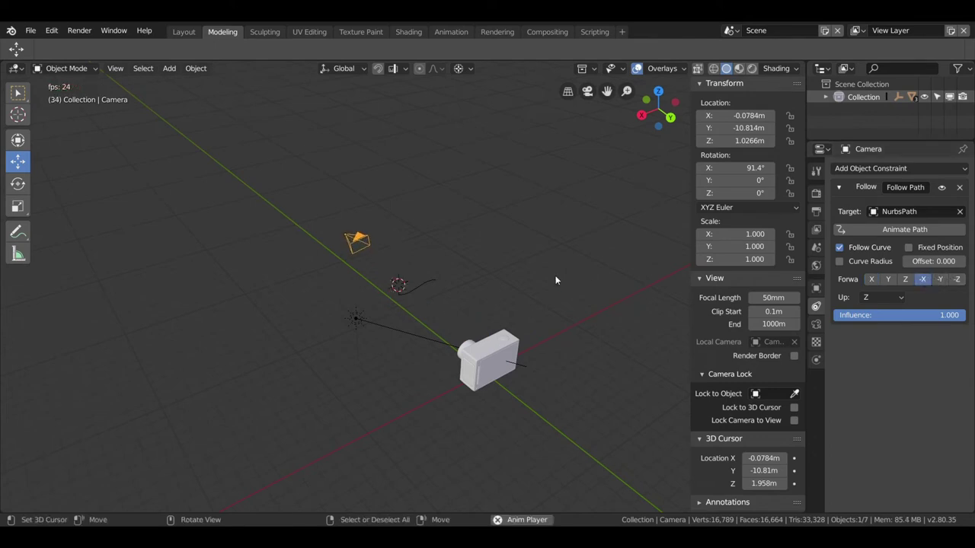
key("KP_0")
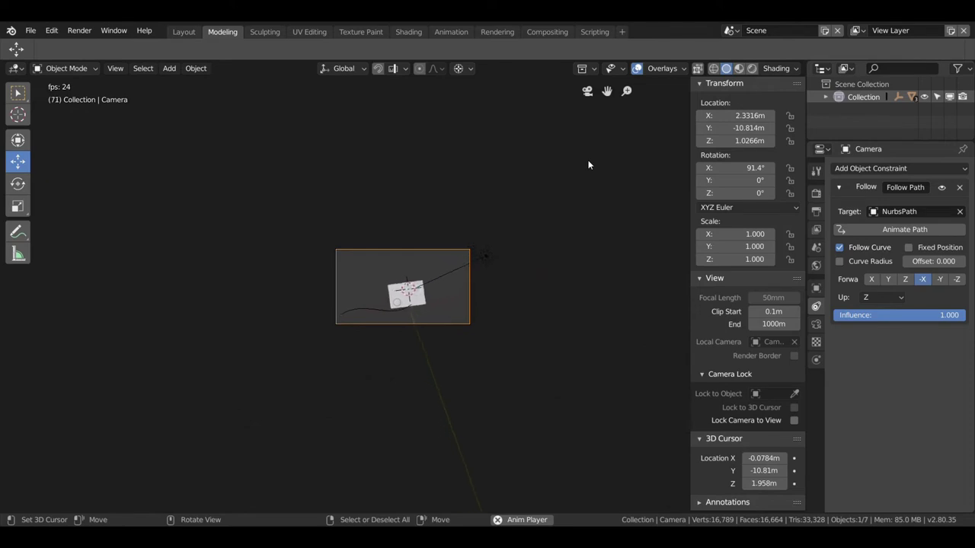
Cycle the Follow Path forward axis through X, Y, Z, -X, -Y and -Z
scroll(444, 262, "up", 4)
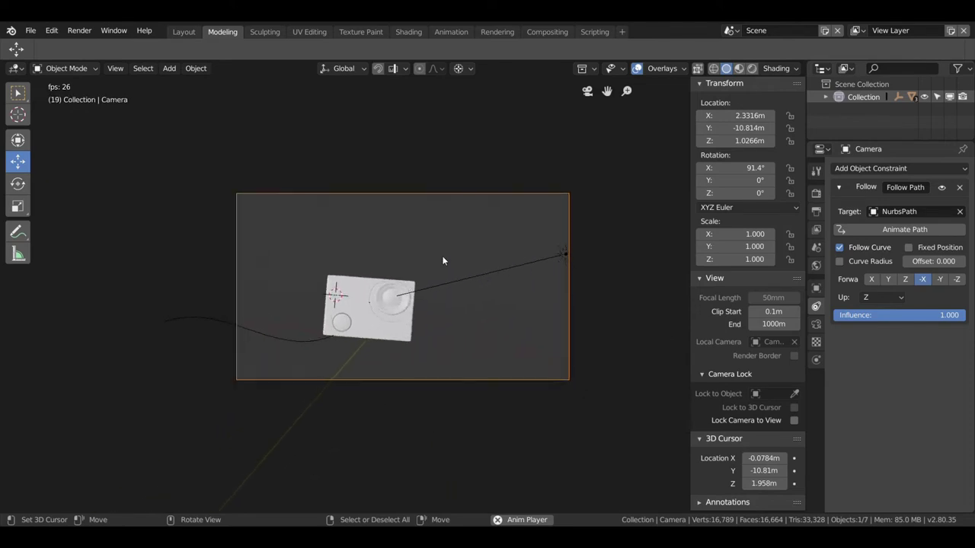
scroll(444, 261, "up", 3)
scroll(443, 261, "down", 1)
scroll(443, 261, "down", 2)
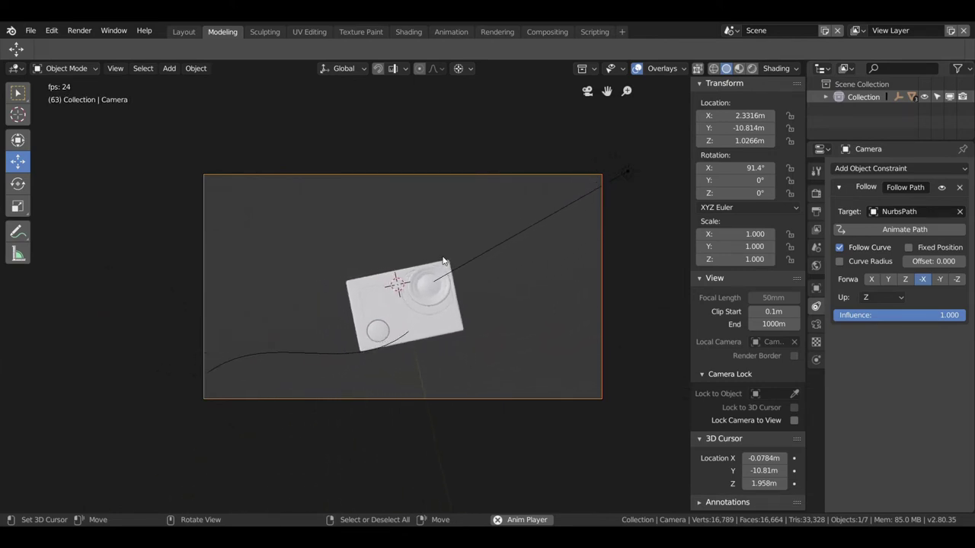
scroll(503, 318, "down", 2)
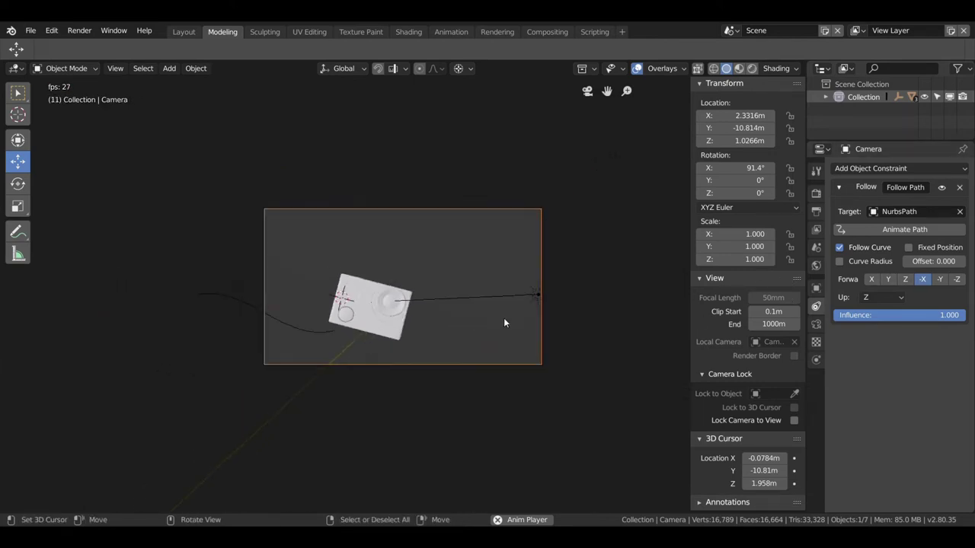
scroll(411, 302, "down", 2)
left_click(869, 279)
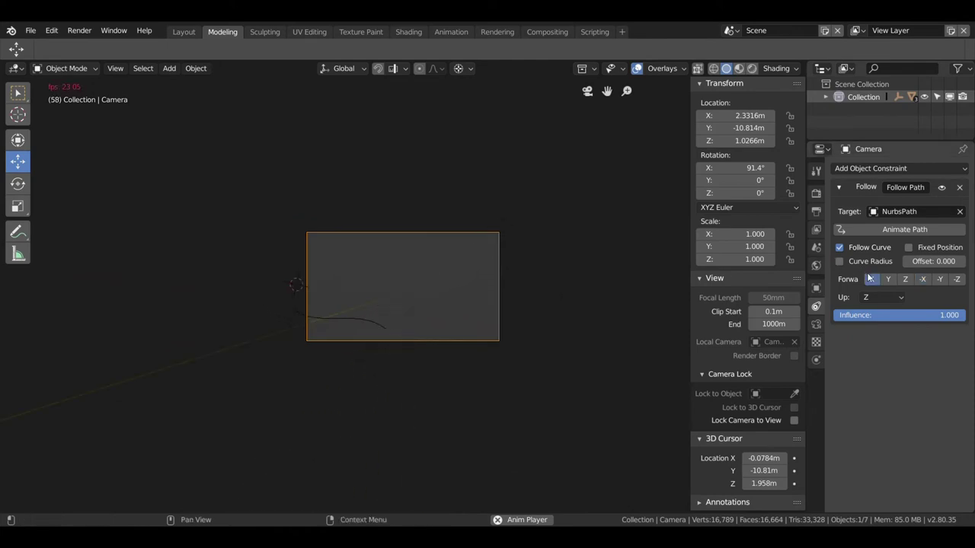
left_click(887, 278)
left_click(904, 278)
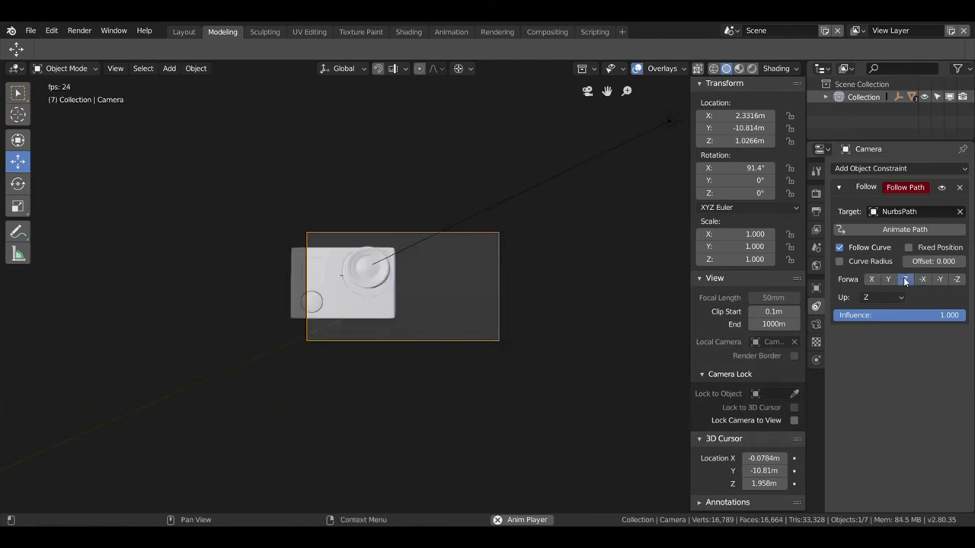
left_click(939, 279)
left_click(922, 278)
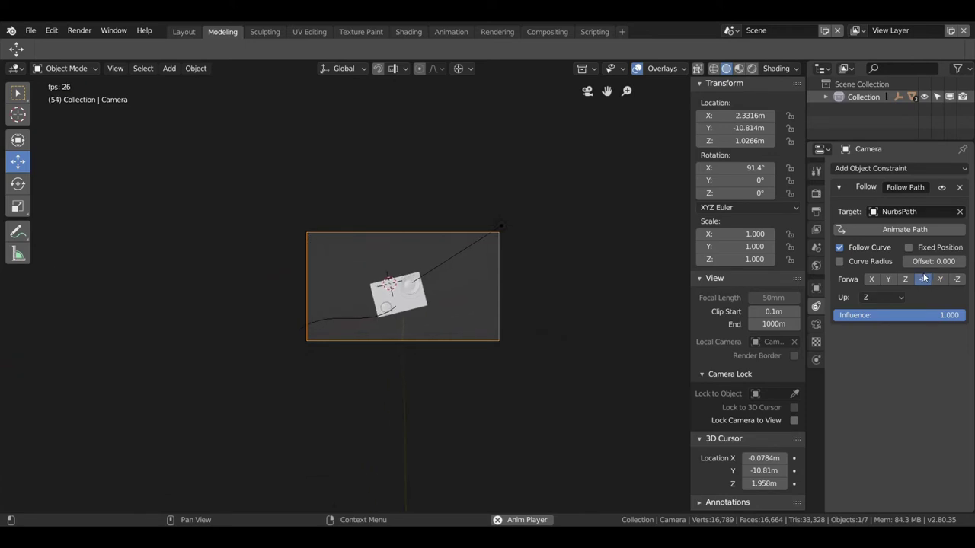
left_click(940, 279)
left_click(956, 279)
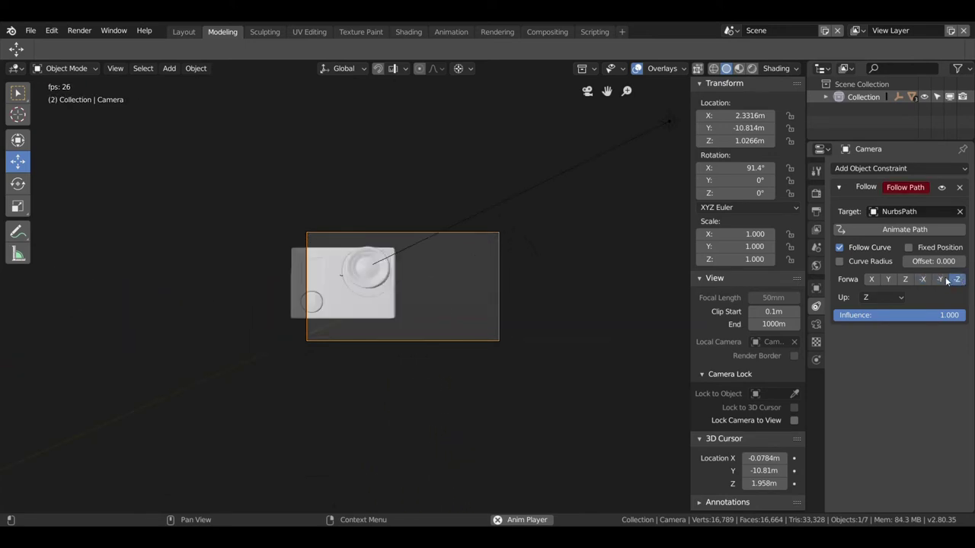
Retry the forward axes with Up Y, then settle on Forward -Z with Up Z and orbit out
left_click(882, 297)
left_click(869, 270)
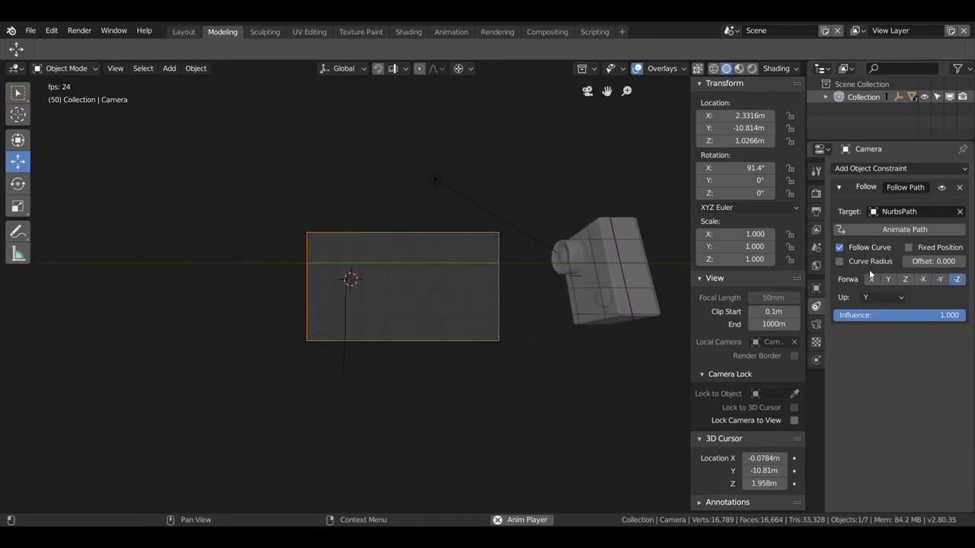
left_click(871, 278)
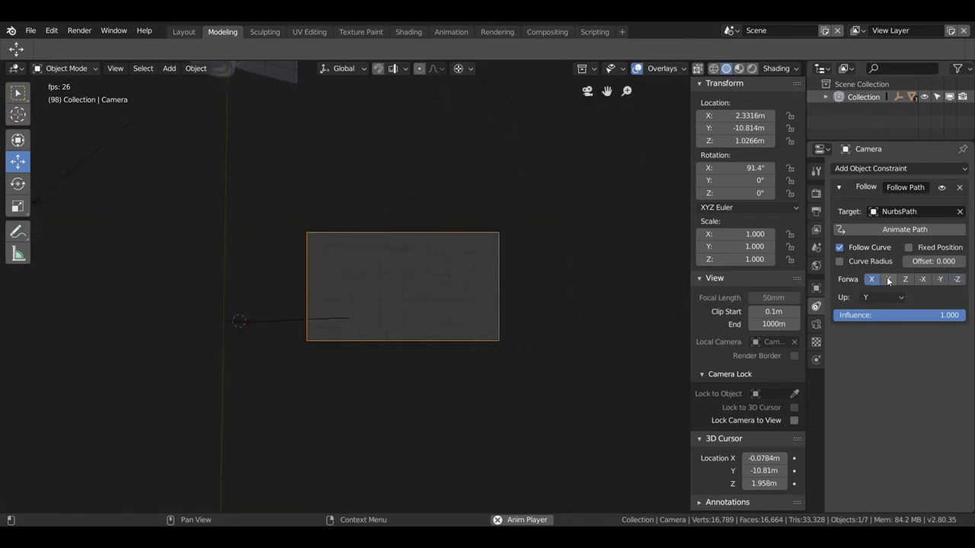
left_click(888, 279)
left_click(923, 278)
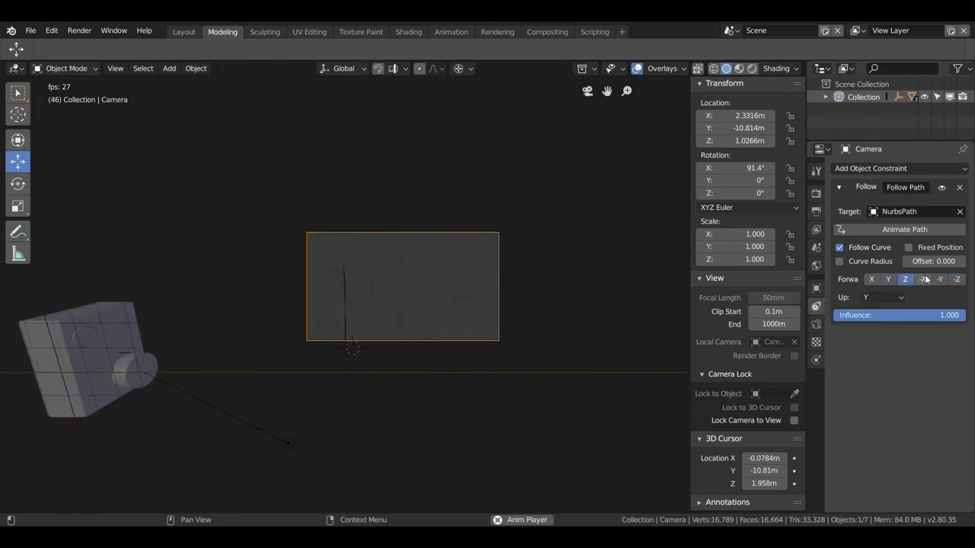
left_click(940, 278)
left_click(955, 279)
left_click(882, 297)
left_click(884, 280)
mouse_move(484, 244)
middle_mouse_down()
mouse_move(397, 253)
mouse_move(480, 277)
mouse_move(515, 303)
middle_mouse_up()
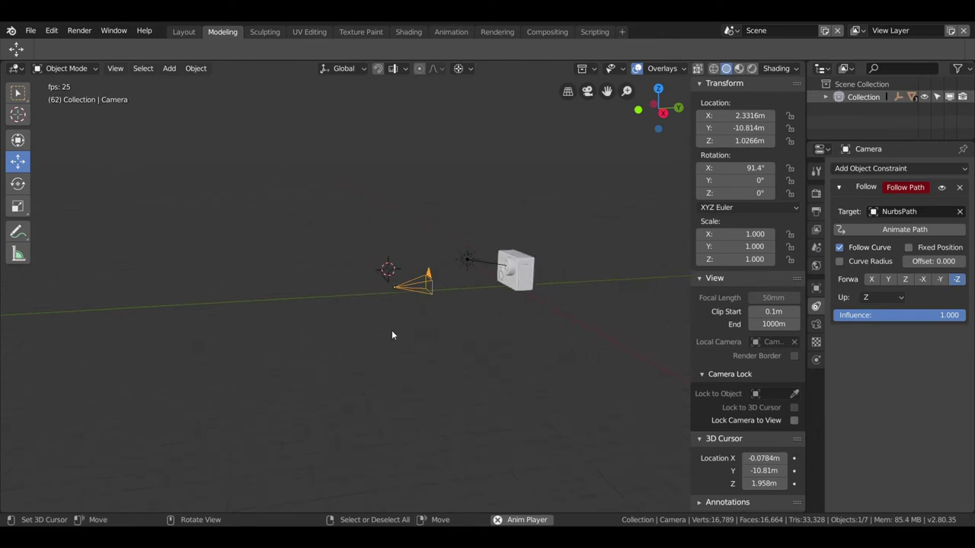
Delete the old path-following camera and the NurbsPath curve
middle_click_drag(392, 329, 486, 338)
left_click(414, 259)
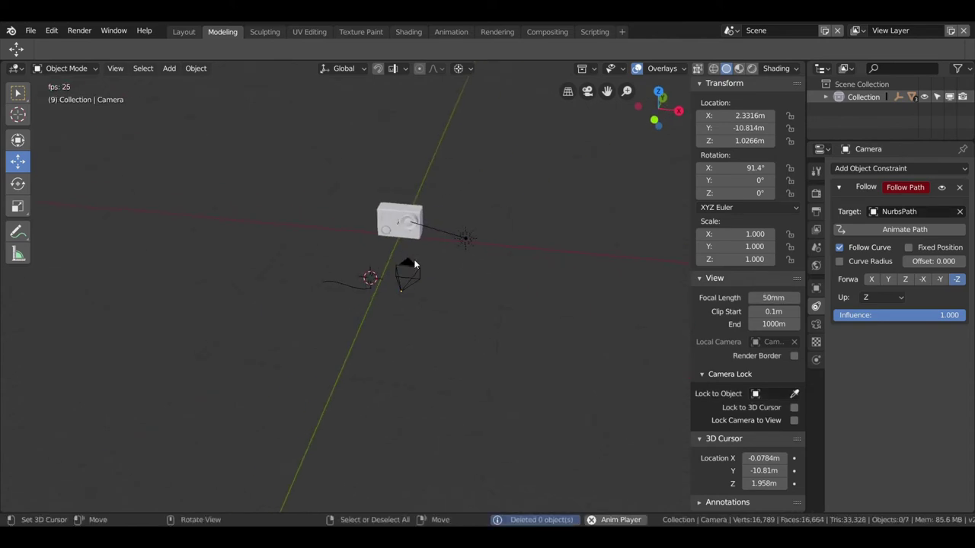
left_click(414, 278)
key("Delete")
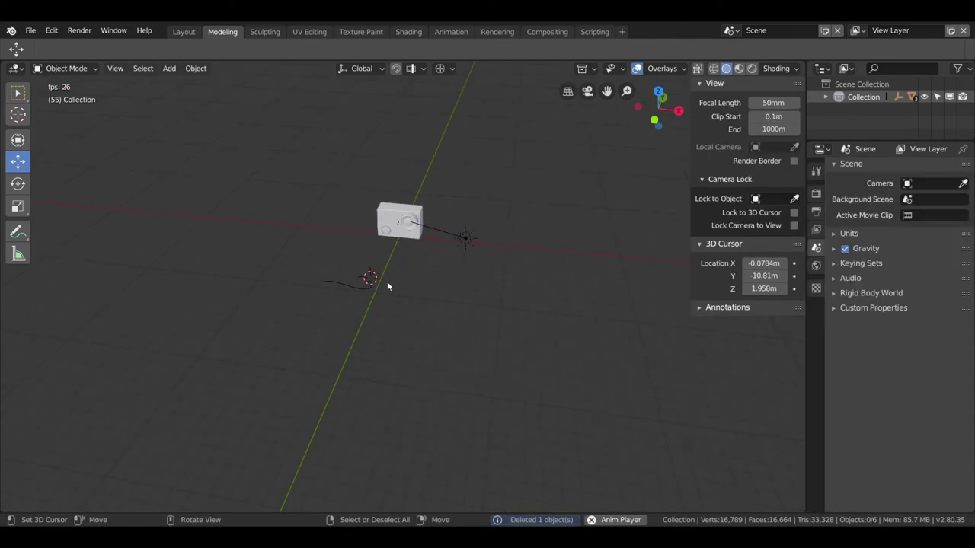
left_click(362, 291)
key("Delete")
Add a new camera from the front view, reframe the model, and open the Animation workspace at frame 6
key("KP_7")
key("KP_1")
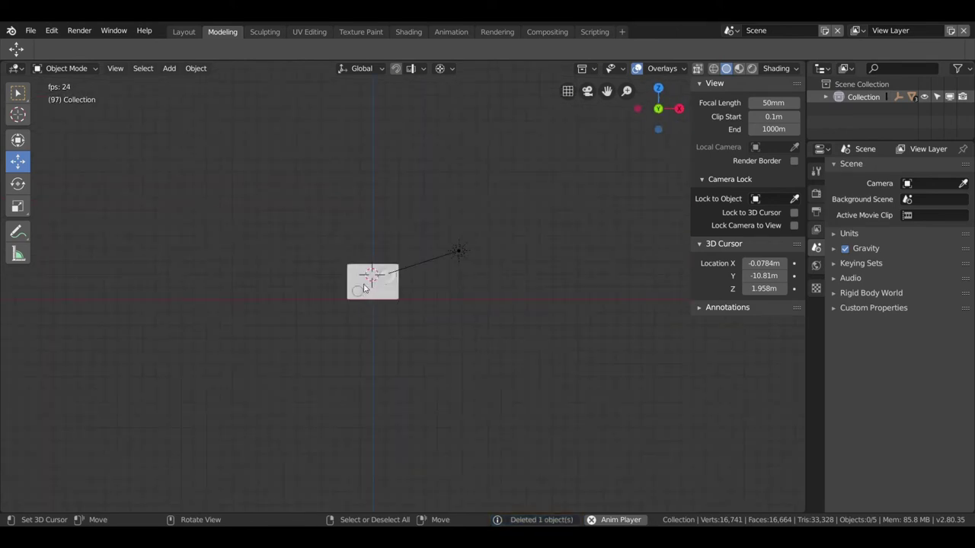
key("shift+a")
left_click(361, 247)
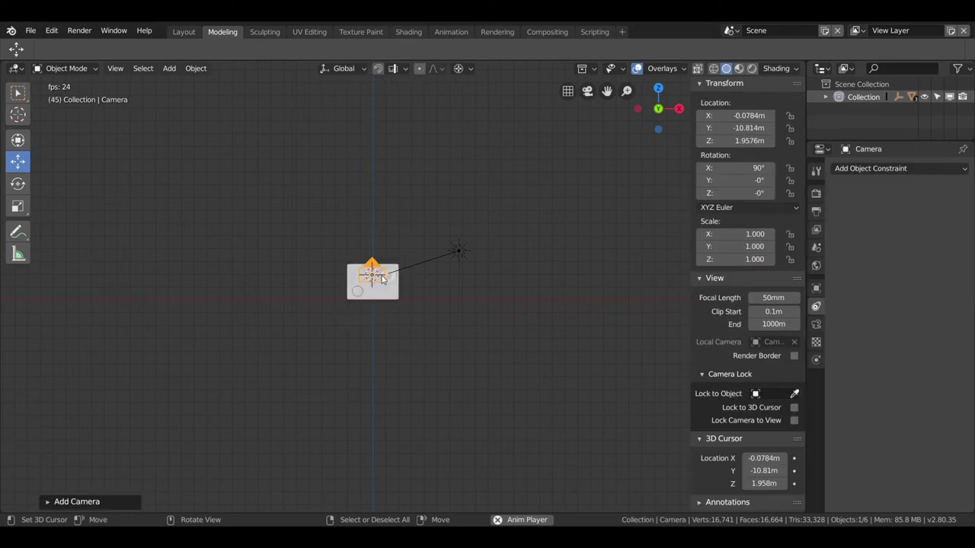
mouse_move(384, 279)
middle_mouse_down()
mouse_move(312, 306)
mouse_move(530, 270)
middle_mouse_up()
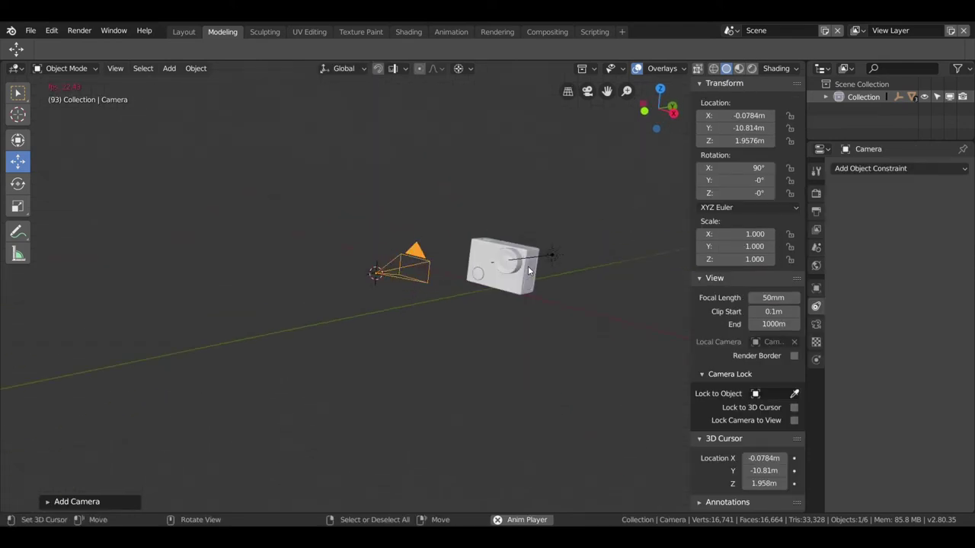
key("KP_0")
scroll(513, 299, "up", 2)
mouse_move(735, 116)
left_mouse_down()
mouse_move(754, 116)
mouse_move(708, 128)
mouse_move(738, 141)
left_mouse_up()
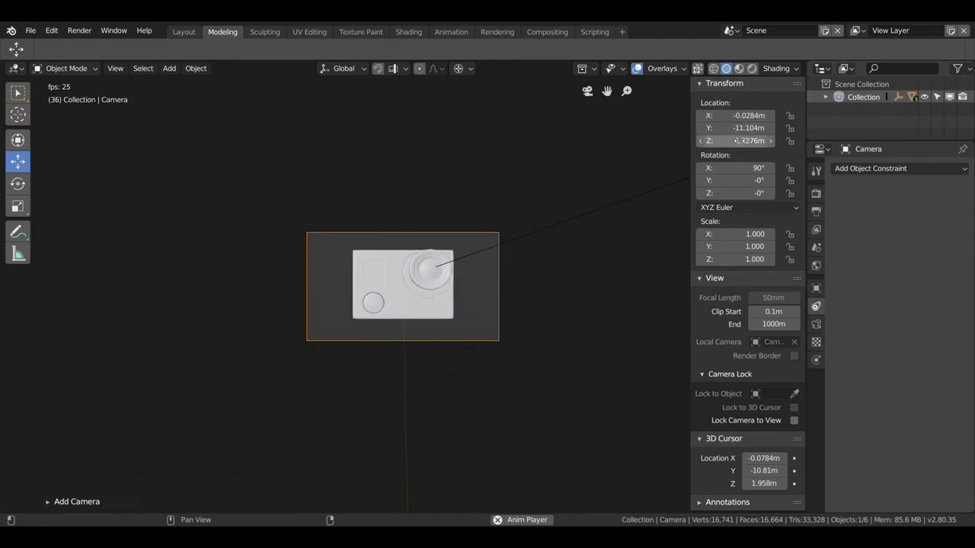
left_click(450, 31)
left_click(364, 484)
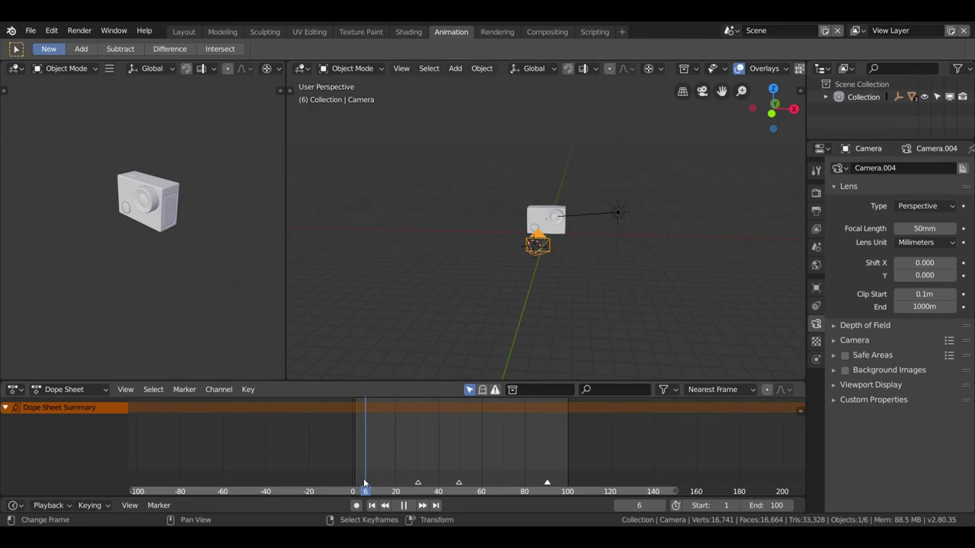
Keyframe the camera's location at frame 9
left_click_drag(364, 483, 371, 483)
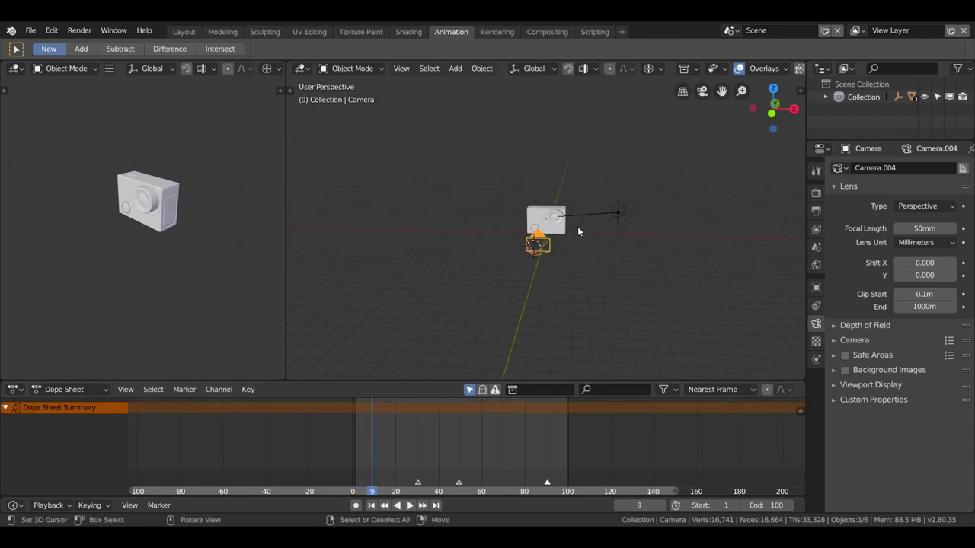
key("KP_0")
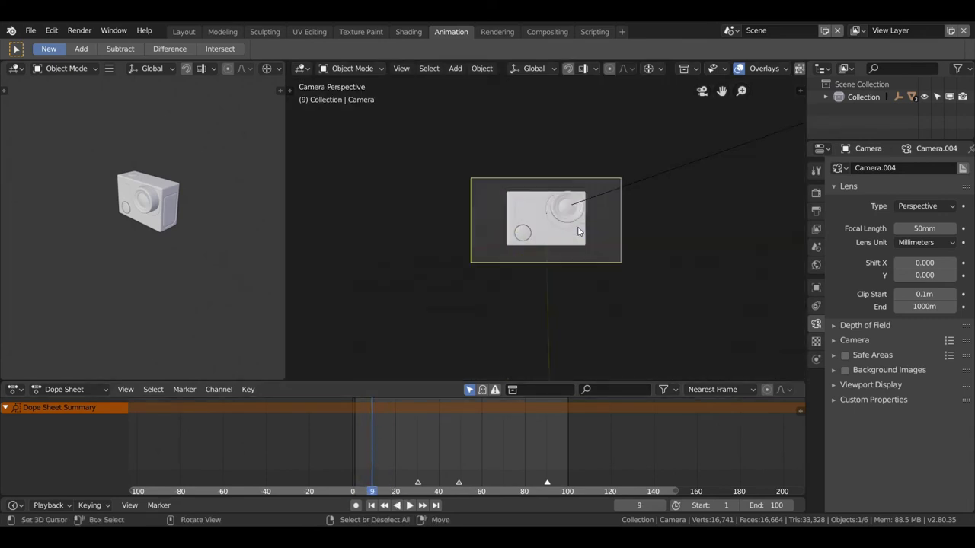
left_click(802, 90)
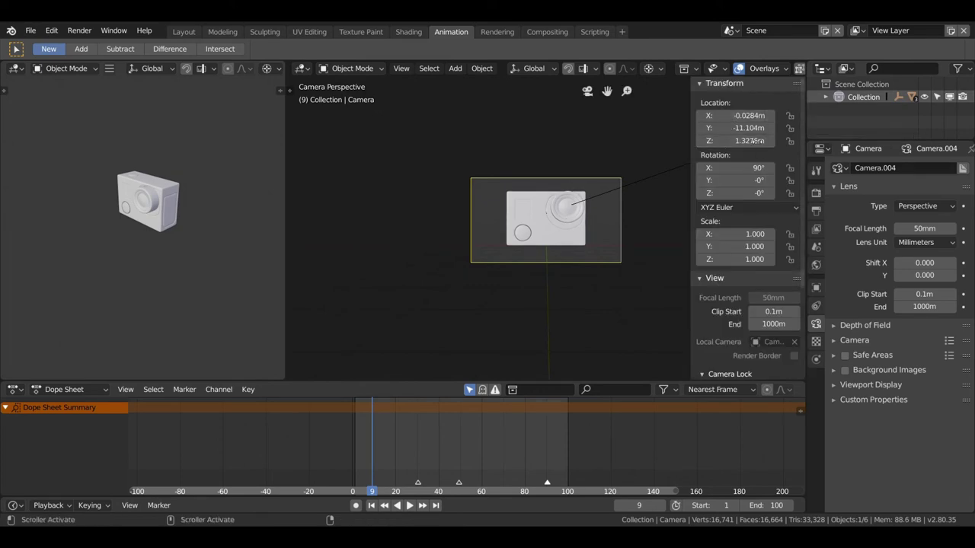
right_click(748, 116)
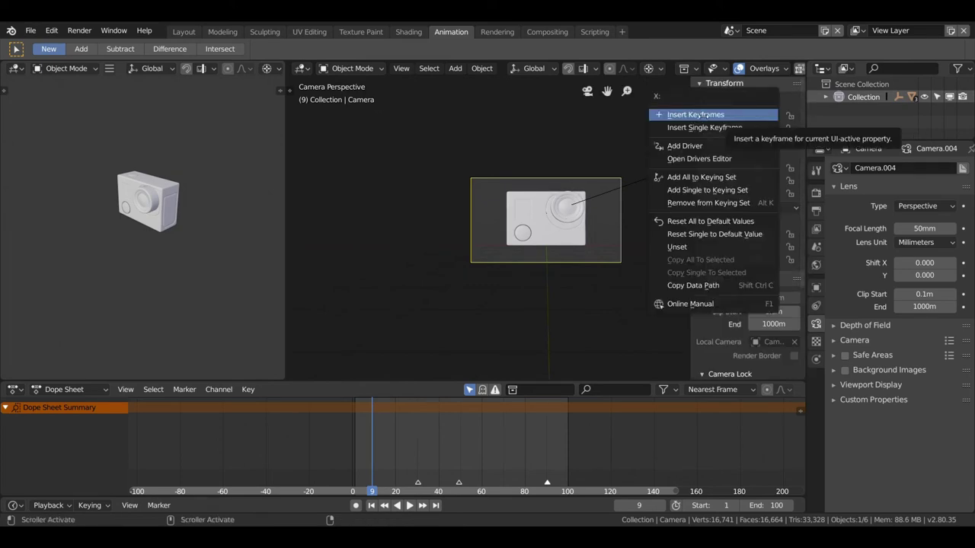
left_click(699, 115)
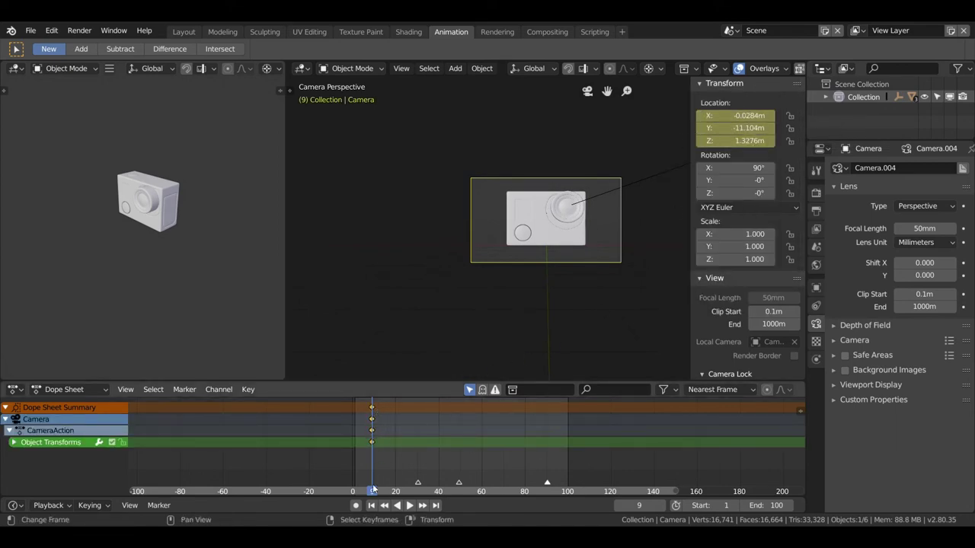
Move the camera and keyframe its location at frames 32 and 48
scroll(373, 490, "down", 1, "ctrl")
key("space")
key("space")
left_click_drag(736, 115, 792, 115)
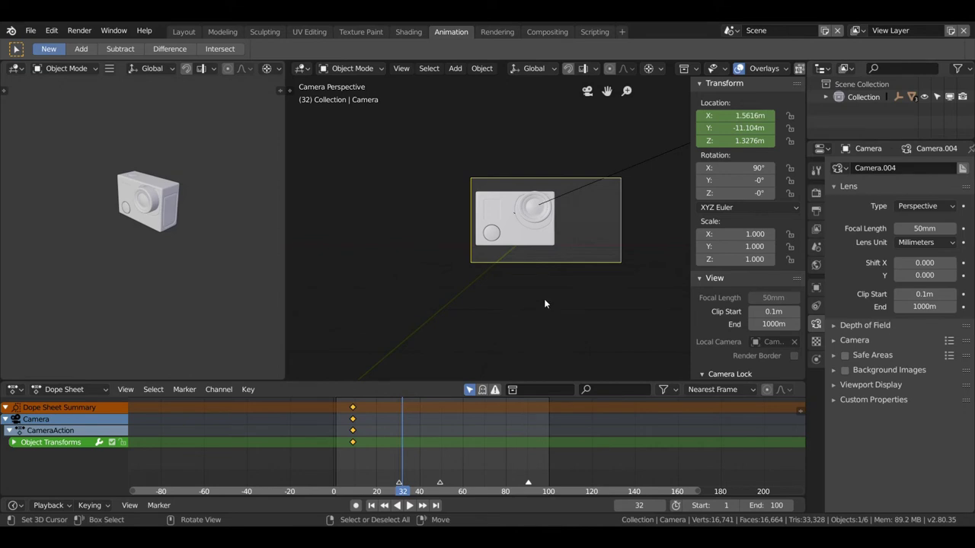
right_click(741, 115)
left_click(741, 115)
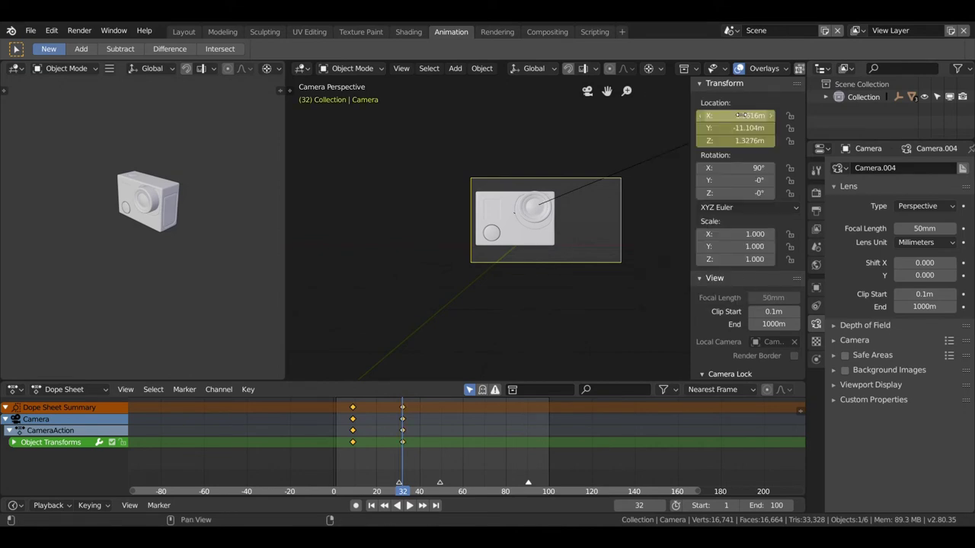
scroll(401, 464, "right", 2, "ctrl")
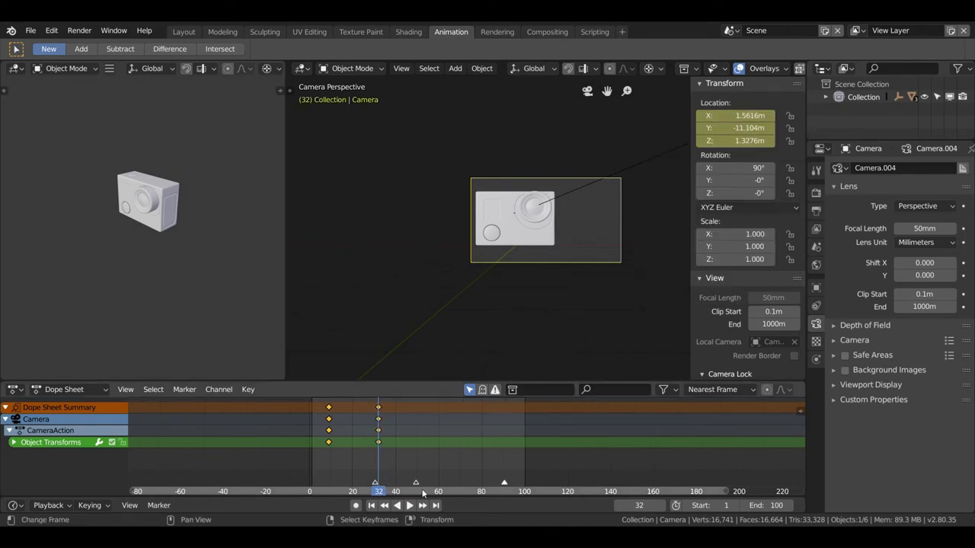
key("space")
key("space")
mouse_move(736, 128)
left_mouse_down()
mouse_move(716, 128)
mouse_move(724, 141)
left_mouse_up()
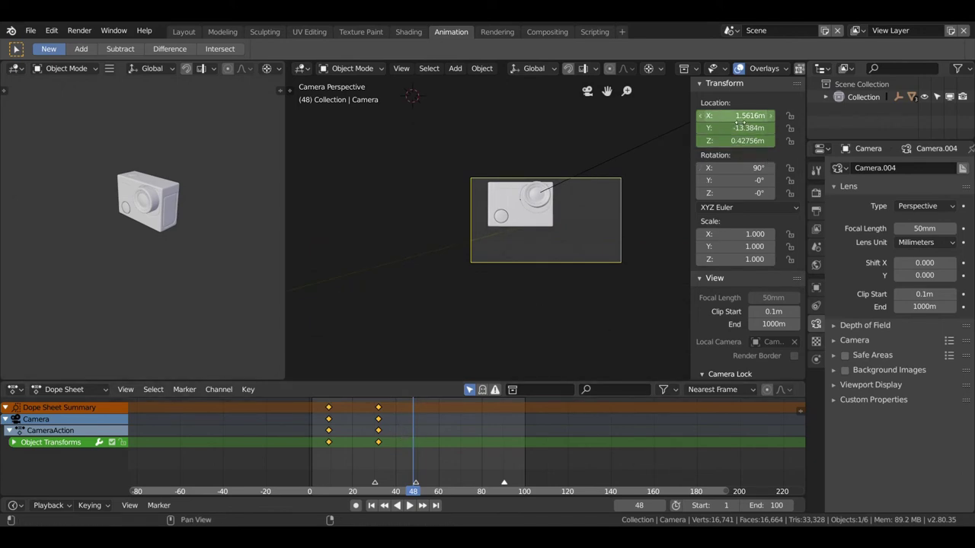
right_click(739, 117)
left_click(711, 116)
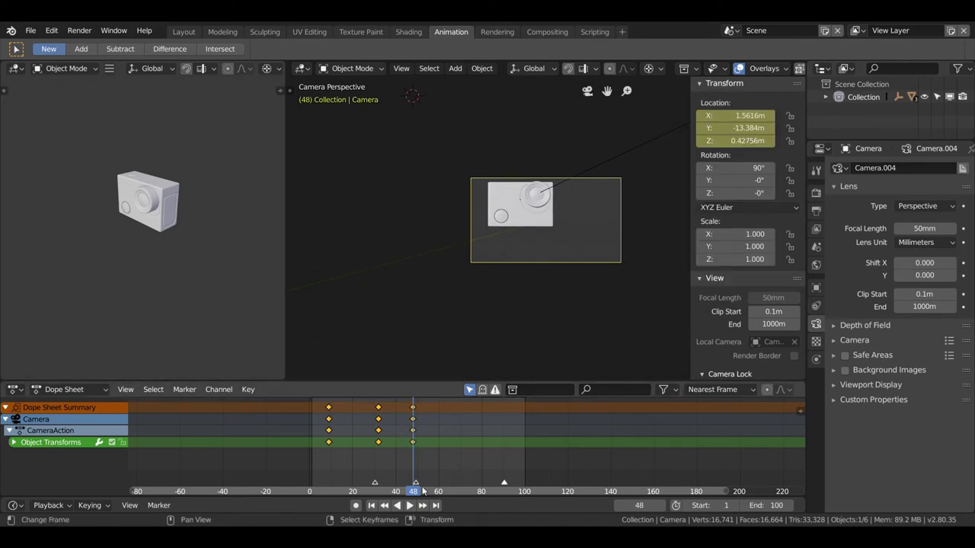
Replay the camera move from the start and show its curves in the Graph Editor
left_click_drag(418, 482, 309, 476)
key("space")
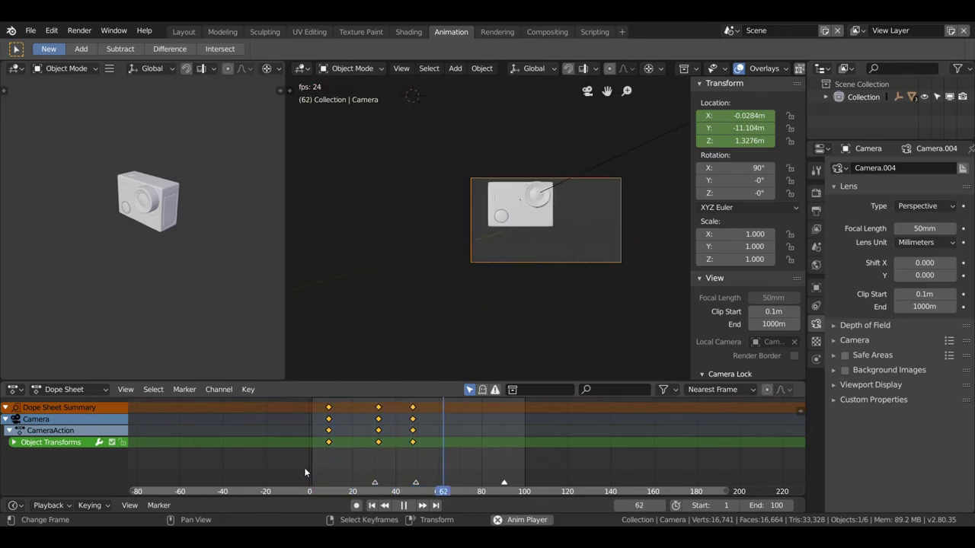
key("space")
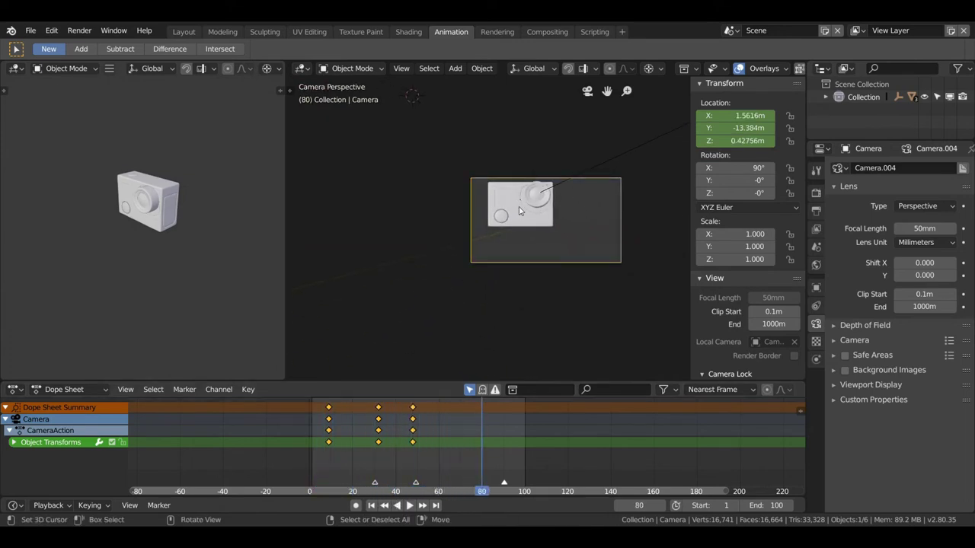
left_click(325, 449)
key("space")
key("space")
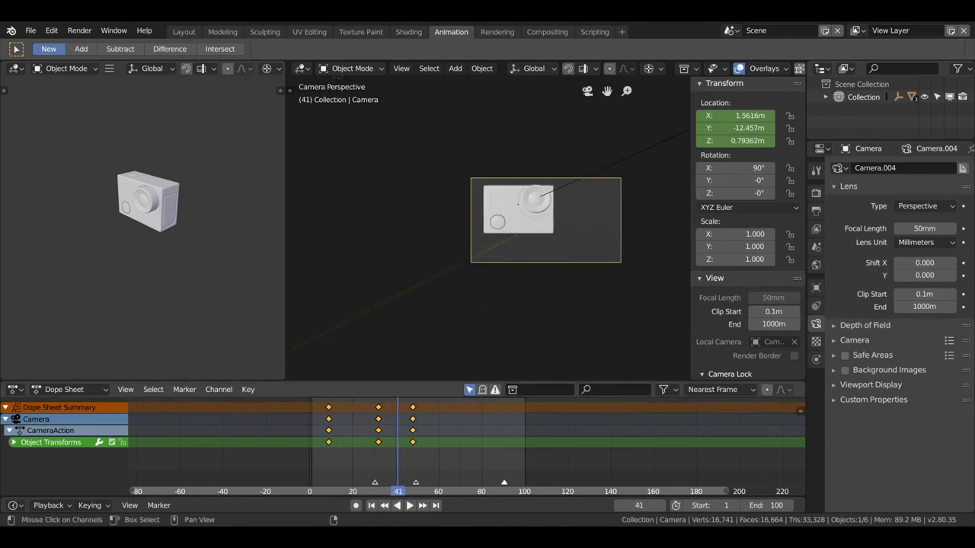
key("ctrl+Tab")
scroll(477, 447, "down", 1)
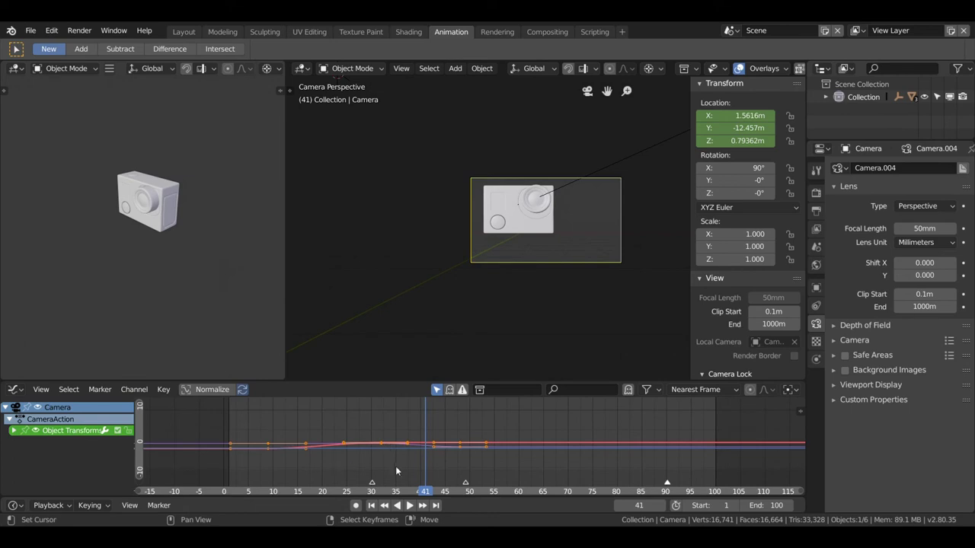
Jump to frame 32 and orbit out to see Camera.004 beside the action-cam model
left_click(382, 447)
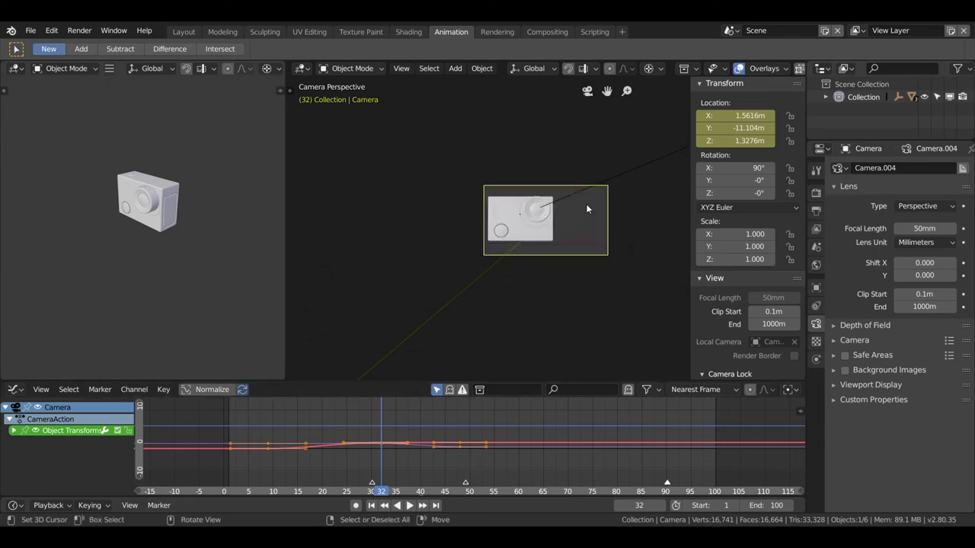
middle_click_drag(567, 214, 540, 216)
scroll(540, 216, "down", 2)
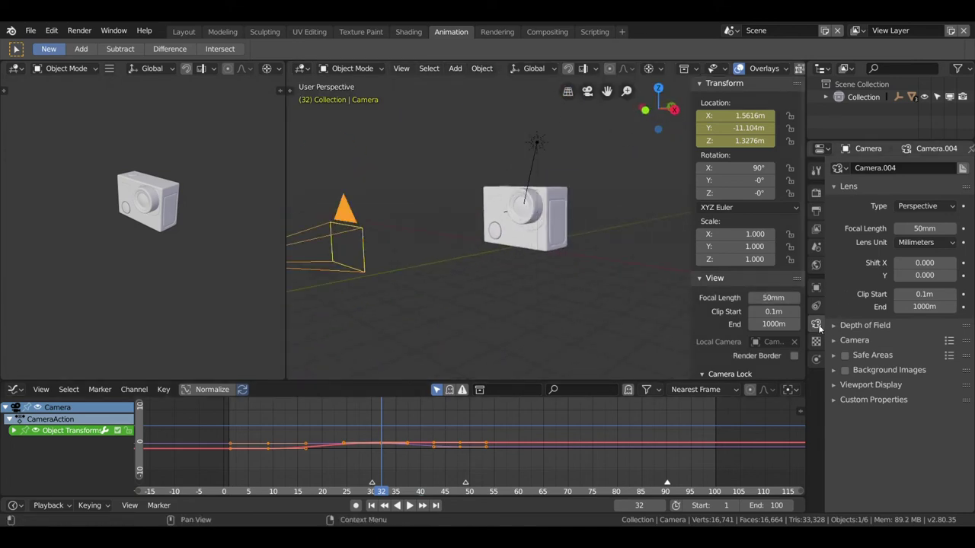
Keyframe the camera focal length at 74mm on frame 32 and preview the zoom
key("KP_0")
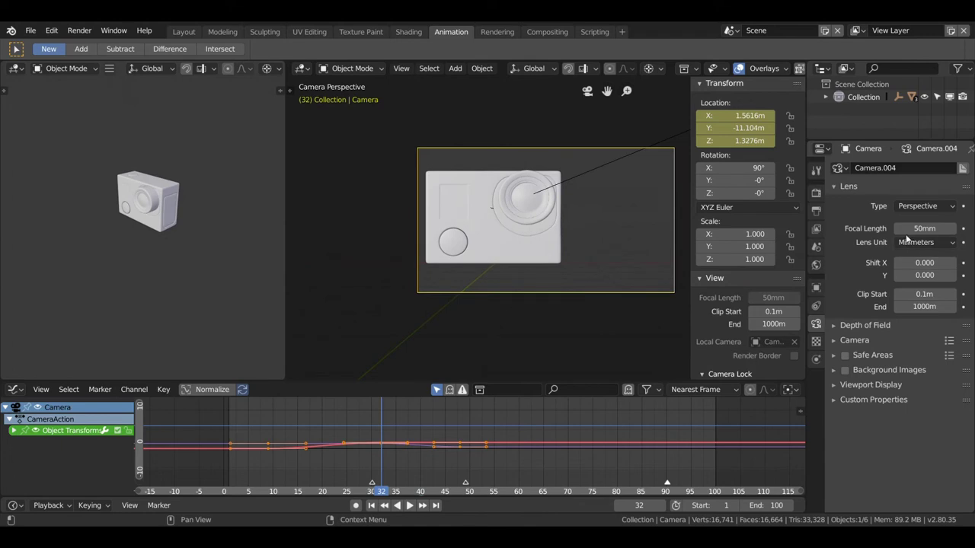
left_click_drag(924, 229, 919, 228)
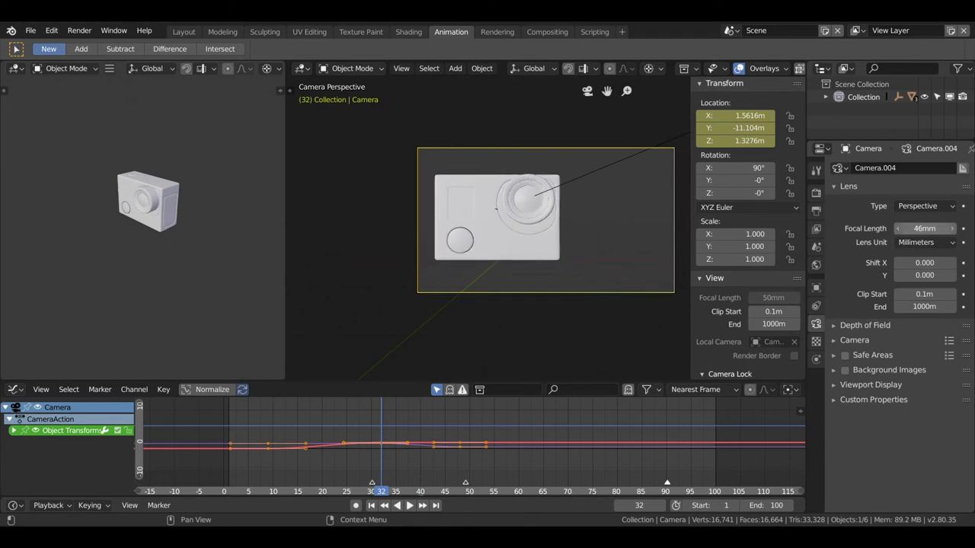
right_click(922, 228)
left_click(885, 212)
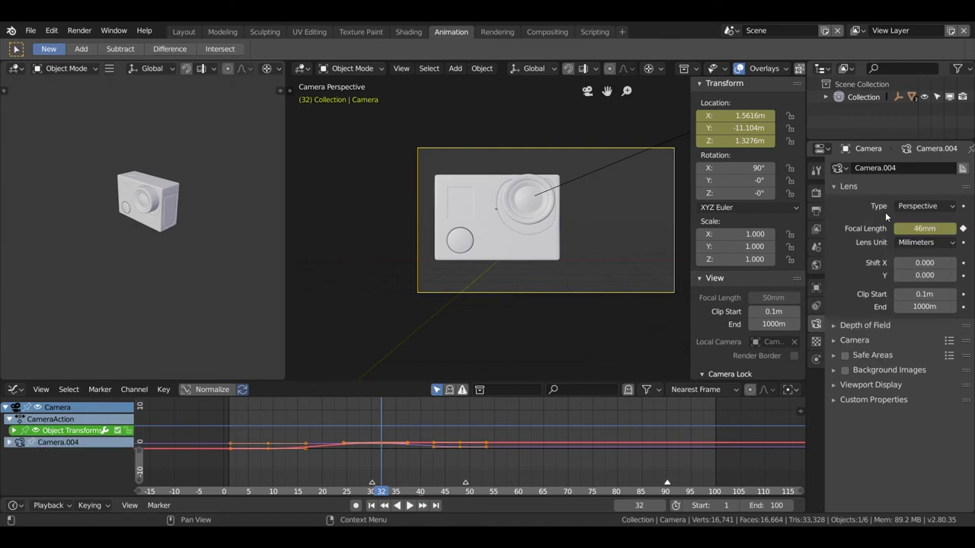
left_click_drag(924, 229, 952, 228)
right_click(917, 229)
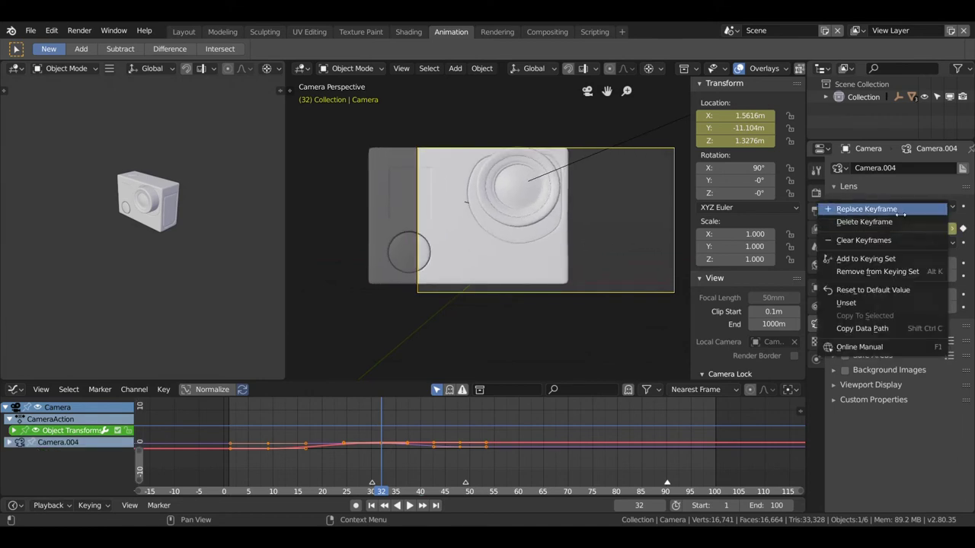
left_click(868, 209)
key("space")
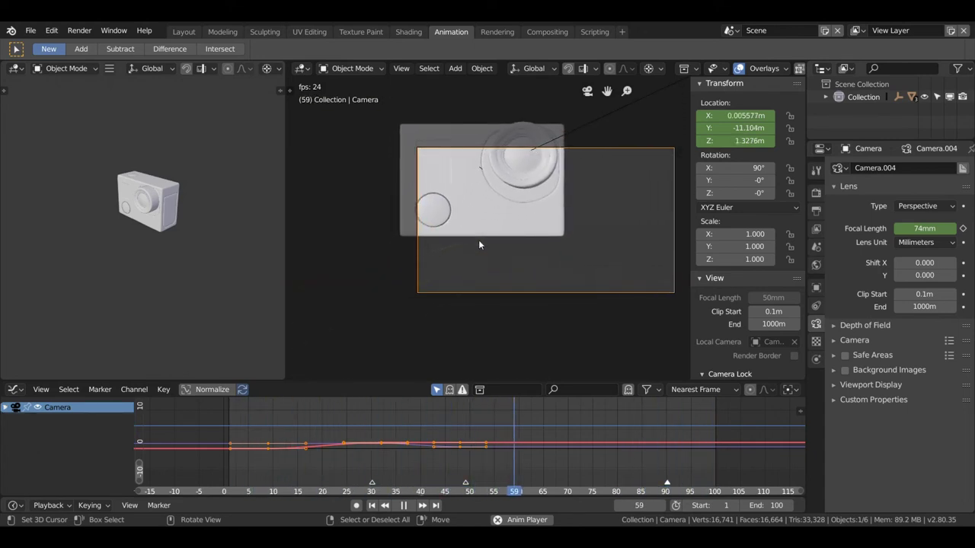
key("space")
Turn the bottom editor into a Timeline and scrub to frame 60
left_click(14, 389)
left_click(190, 302)
scroll(388, 449, "down", 1)
key("space")
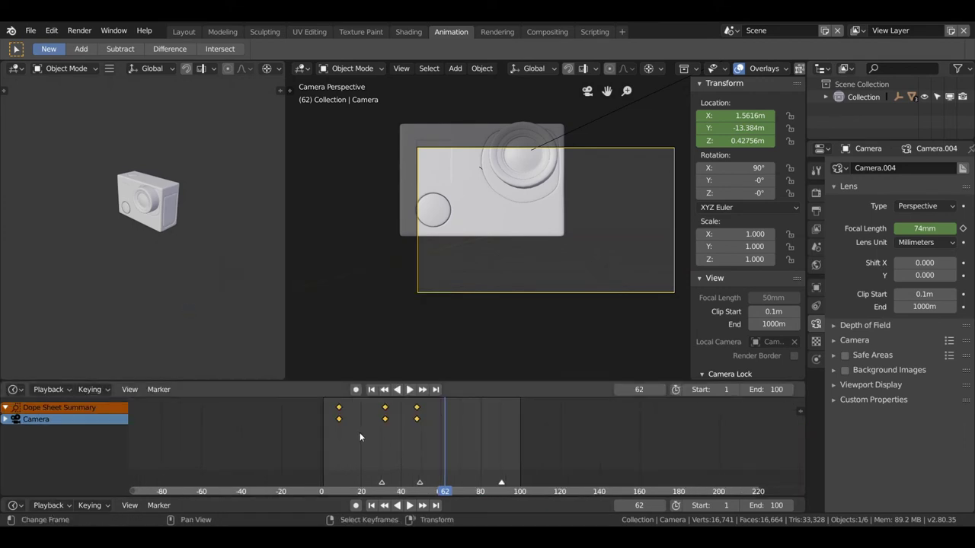
left_click_drag(426, 438, 441, 438)
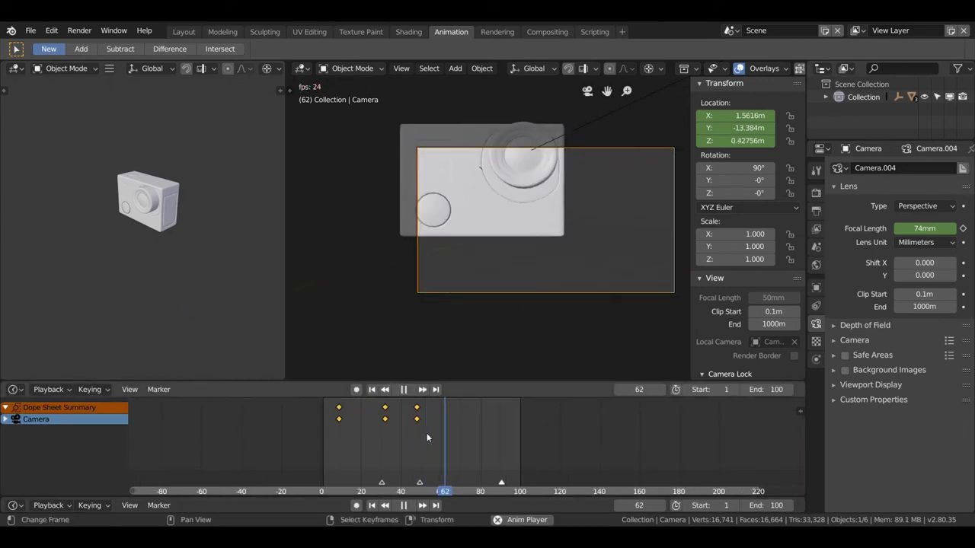
key("space")
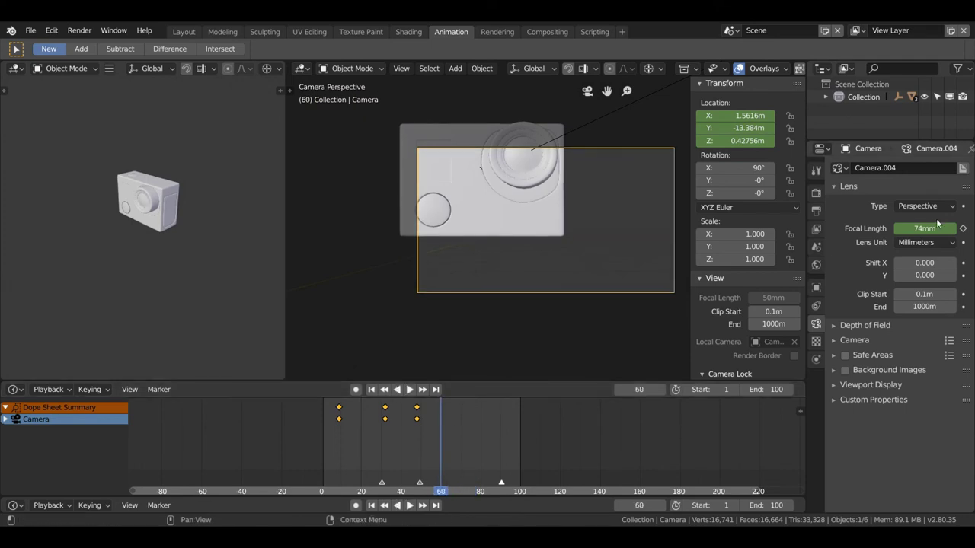
Keyframe a 45mm focal length at frame 60 and play backwards to check it
left_click_drag(925, 229, 966, 217)
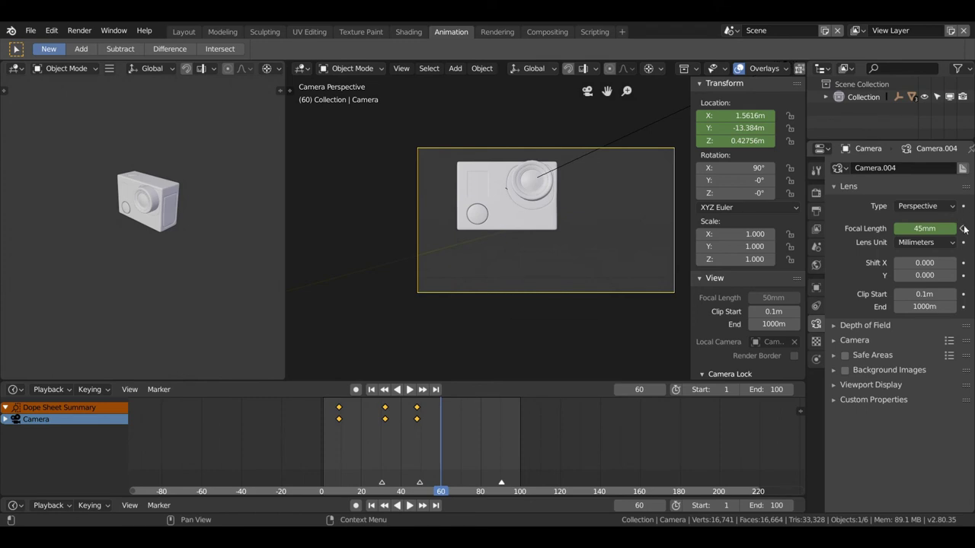
left_click(964, 228)
key("shift+ctrl+space")
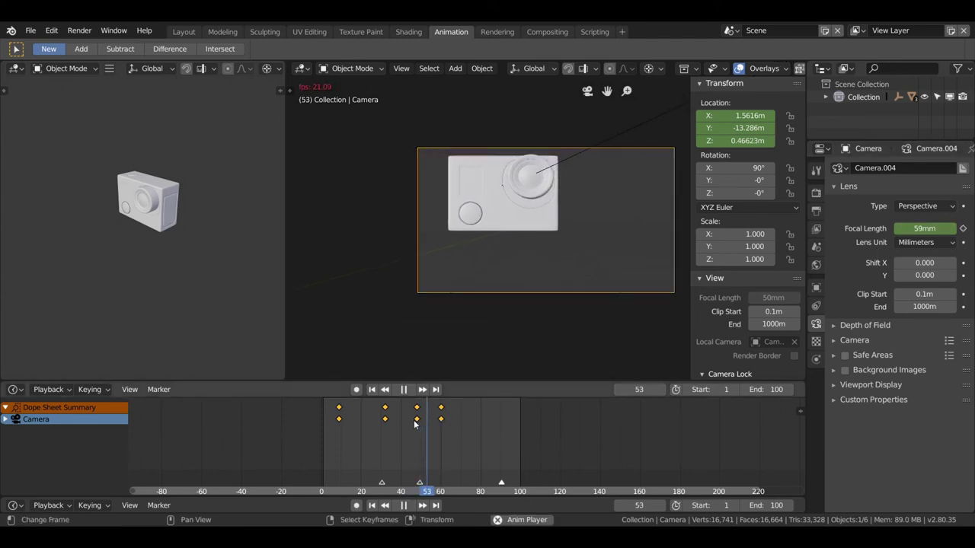
left_click(376, 439)
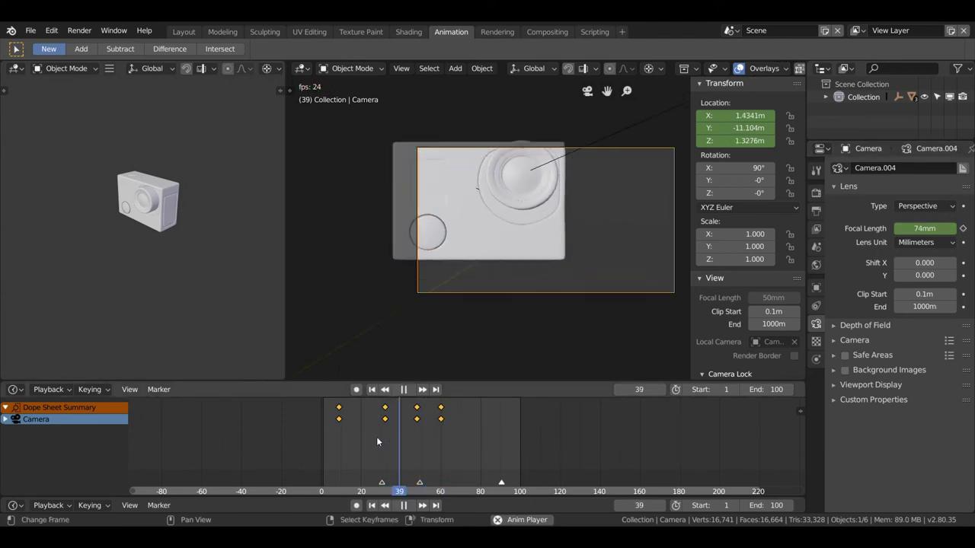
key("space")
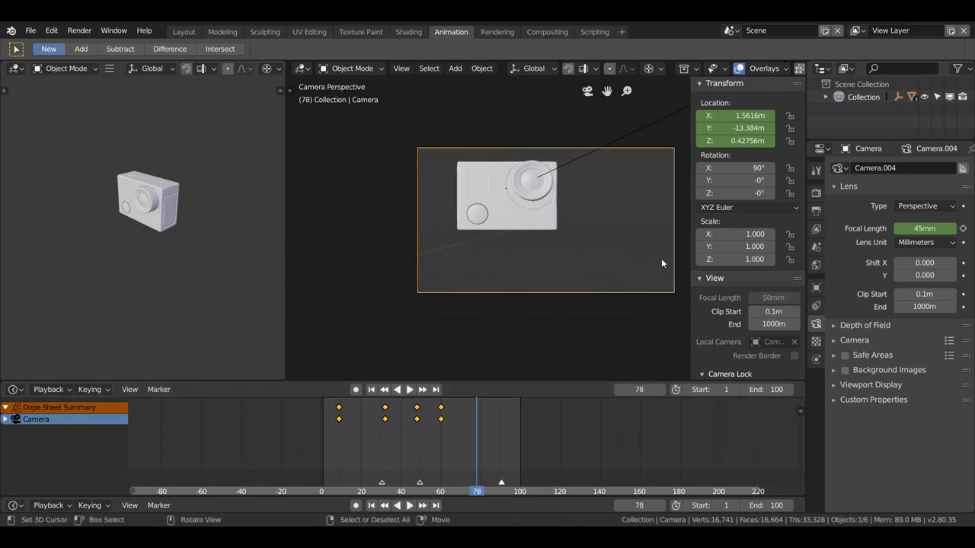